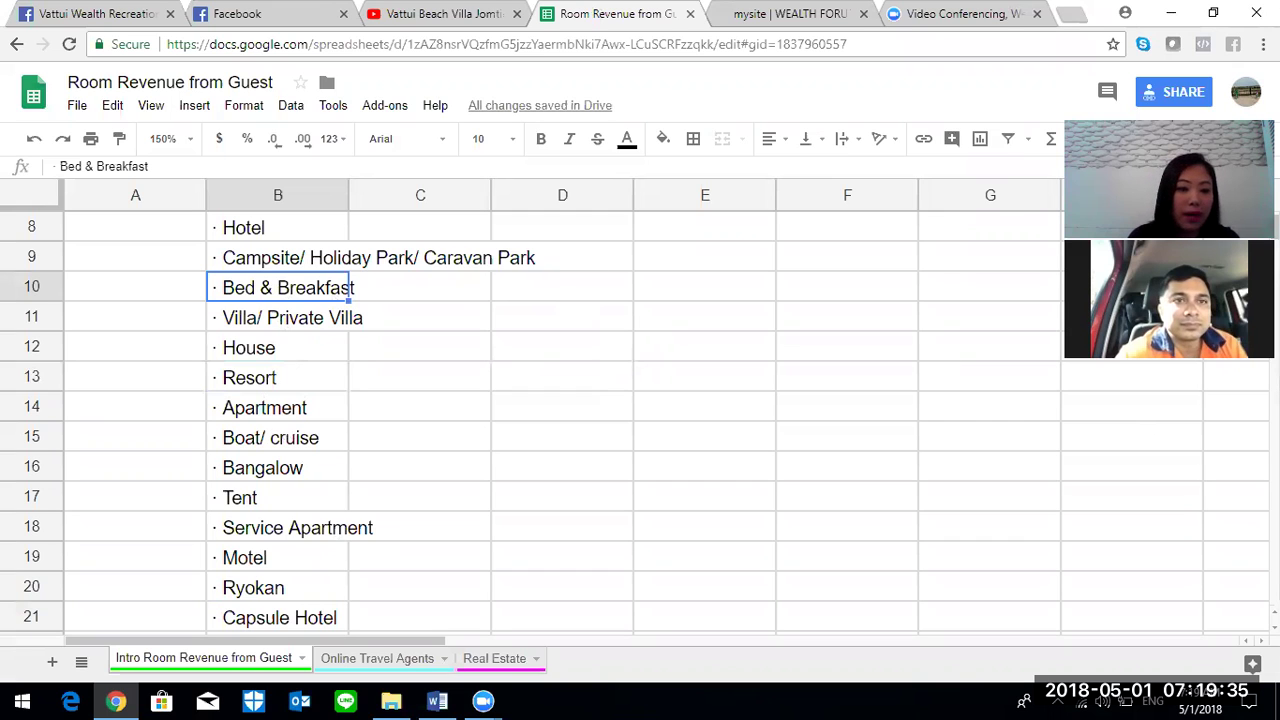
# - Select Hostel (B7) and Bed & Breakfast (B10), then go to the Online Travel Agents sheet
pyautogui.scroll(-2, 640, 410)
pyautogui.scroll(5, 538, 460)
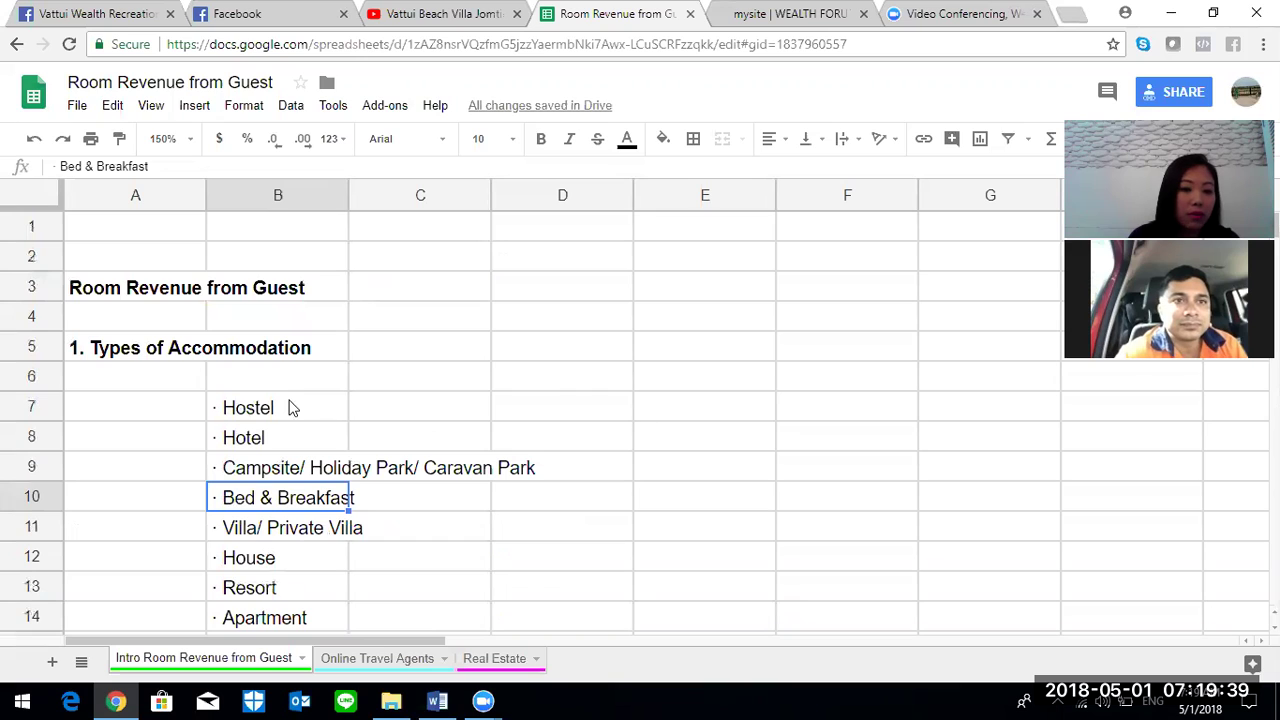
pyautogui.click(292, 413)
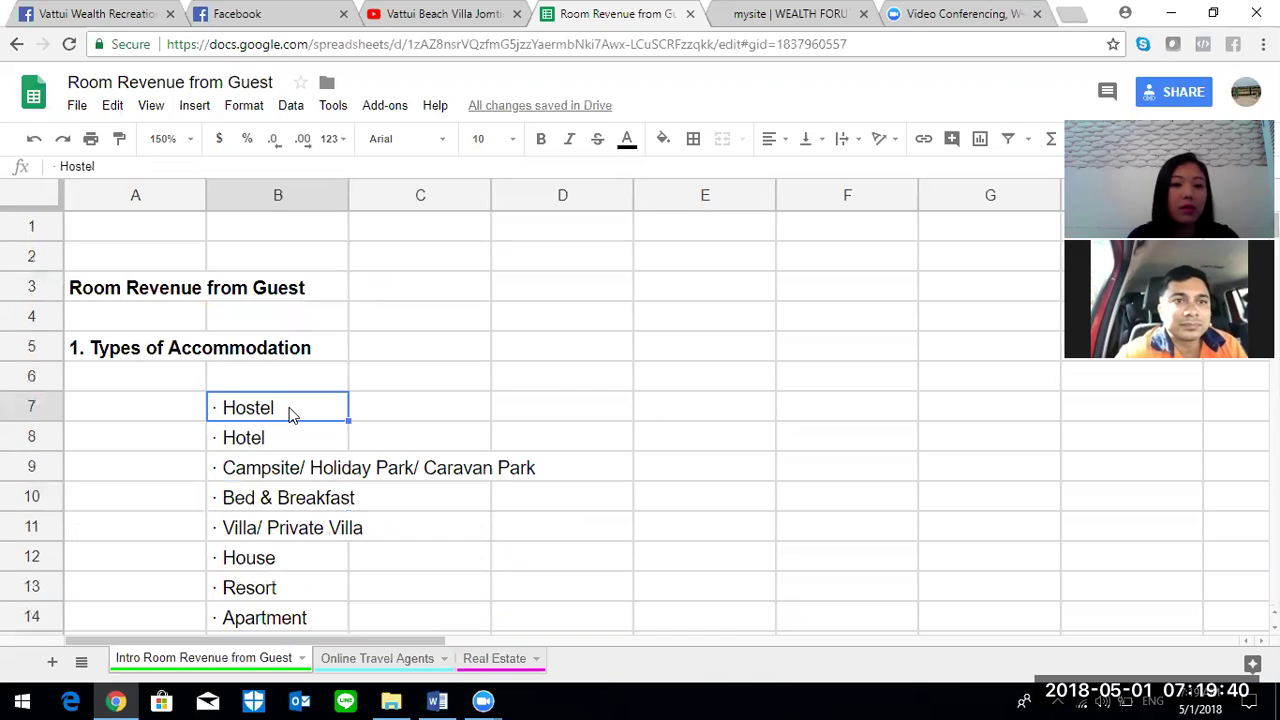
pyautogui.keyDown('ctrl'); pyautogui.click(313, 503); pyautogui.keyUp('ctrl')
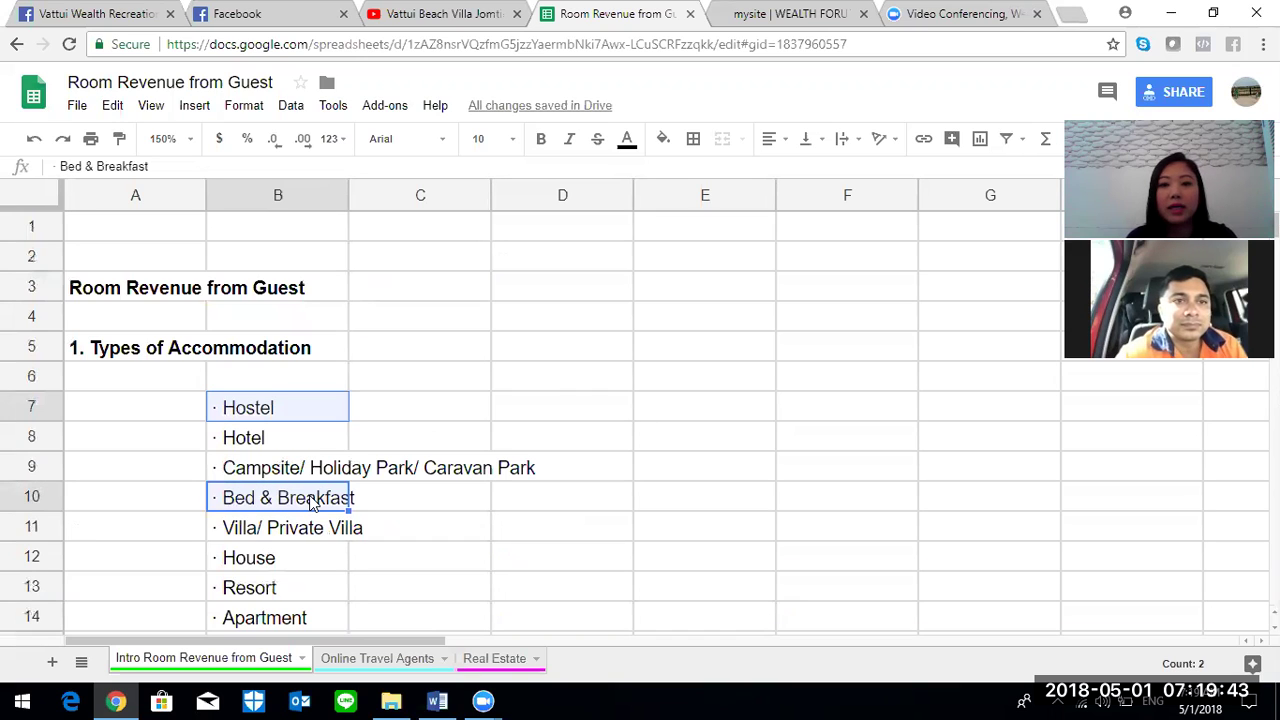
pyautogui.click(378, 658)
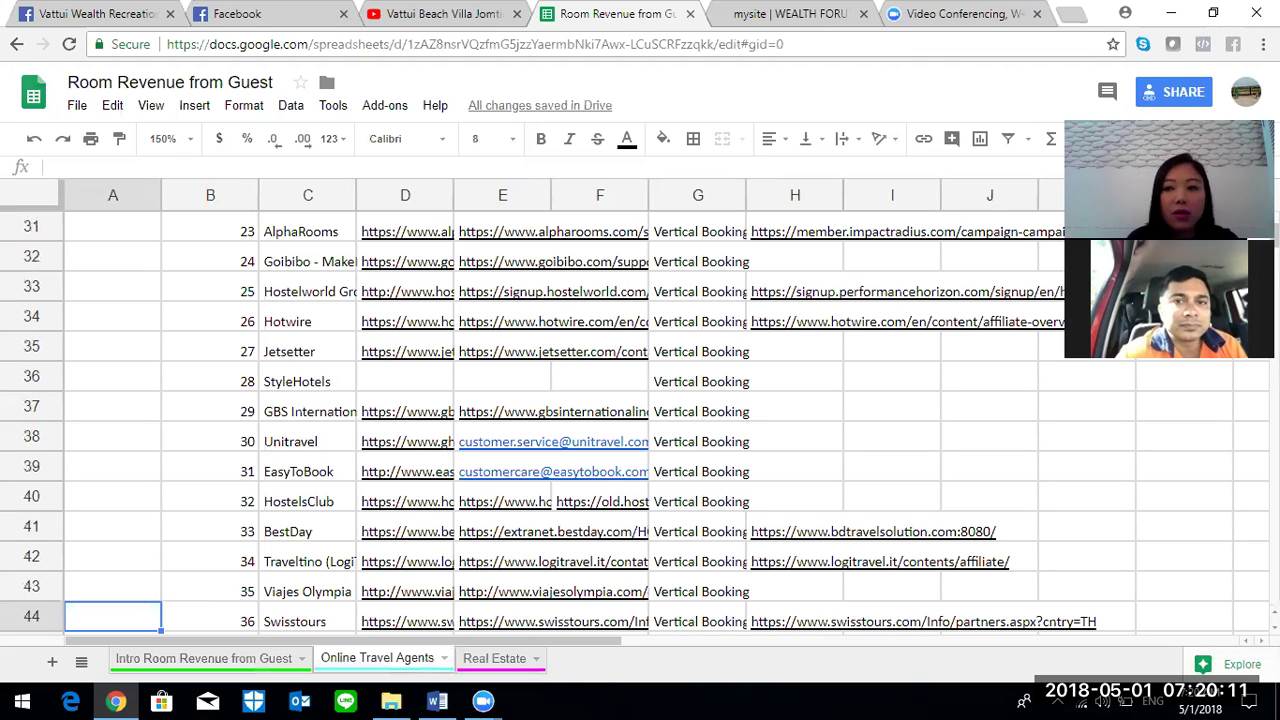
# - At the top of the agent list, highlight Booking.com (C8) and Expedia.com (C9), then start a blank tab
pyautogui.scroll(4, 640, 420)
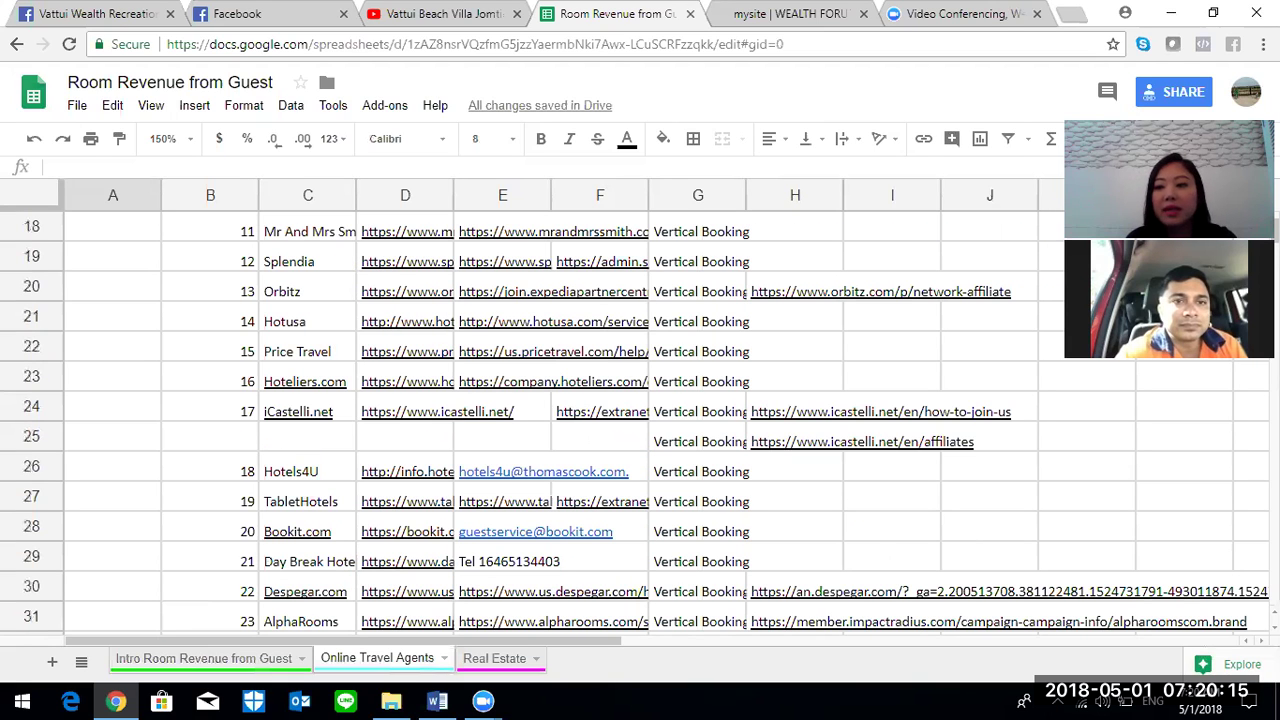
pyautogui.scroll(5, 640, 420)
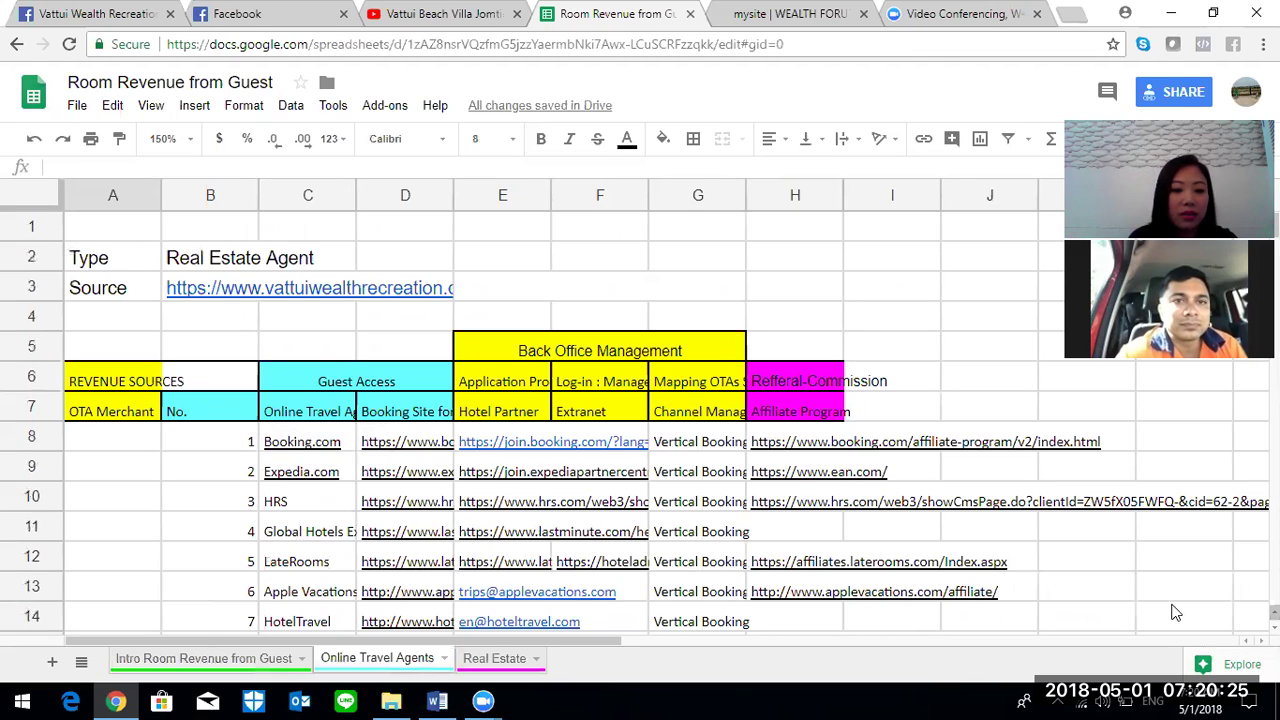
pyautogui.click(316, 450)
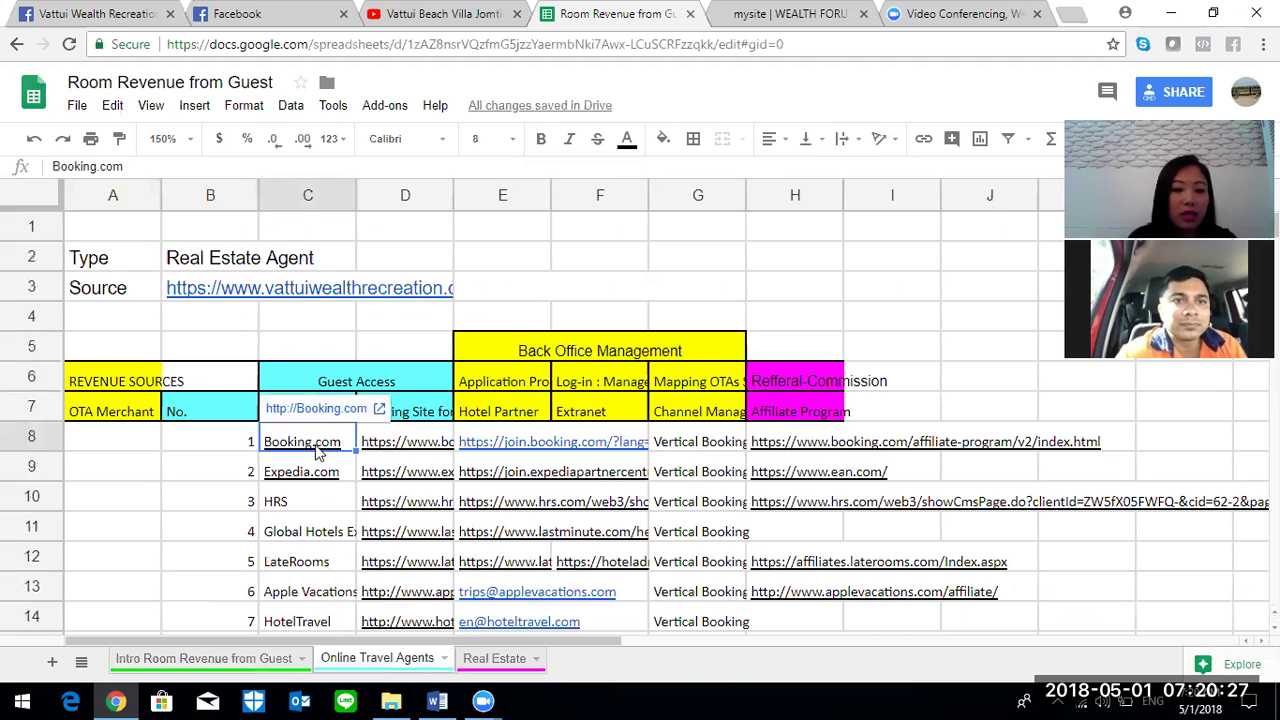
pyautogui.click(318, 476)
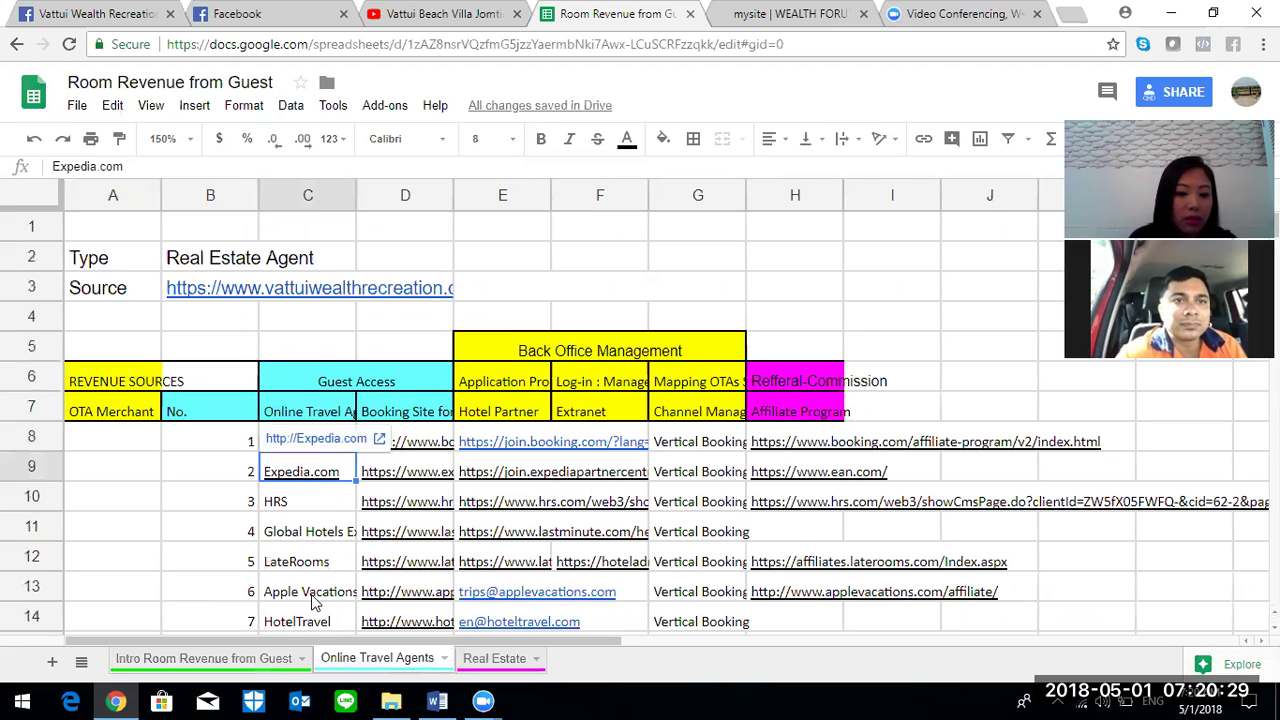
pyautogui.click(1070, 14)
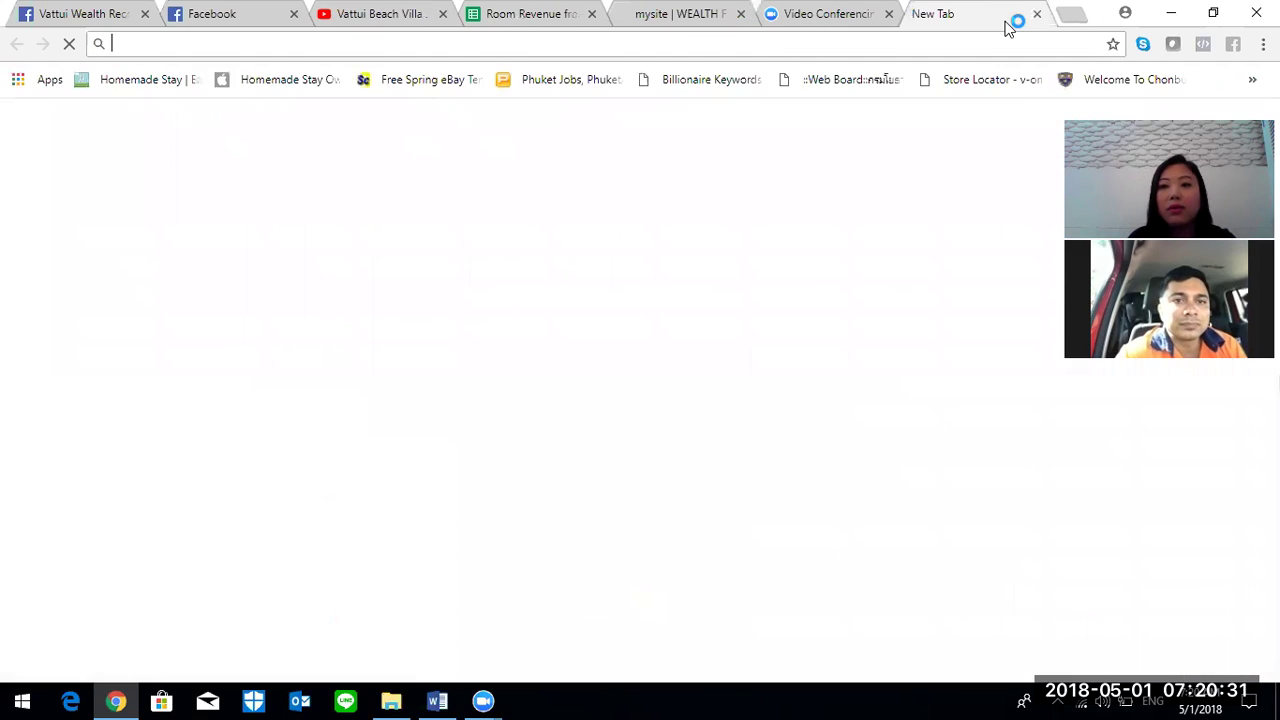
# - Go to agoda.com and scroll down to the Partner with us footer links
pyautogui.write('ago')
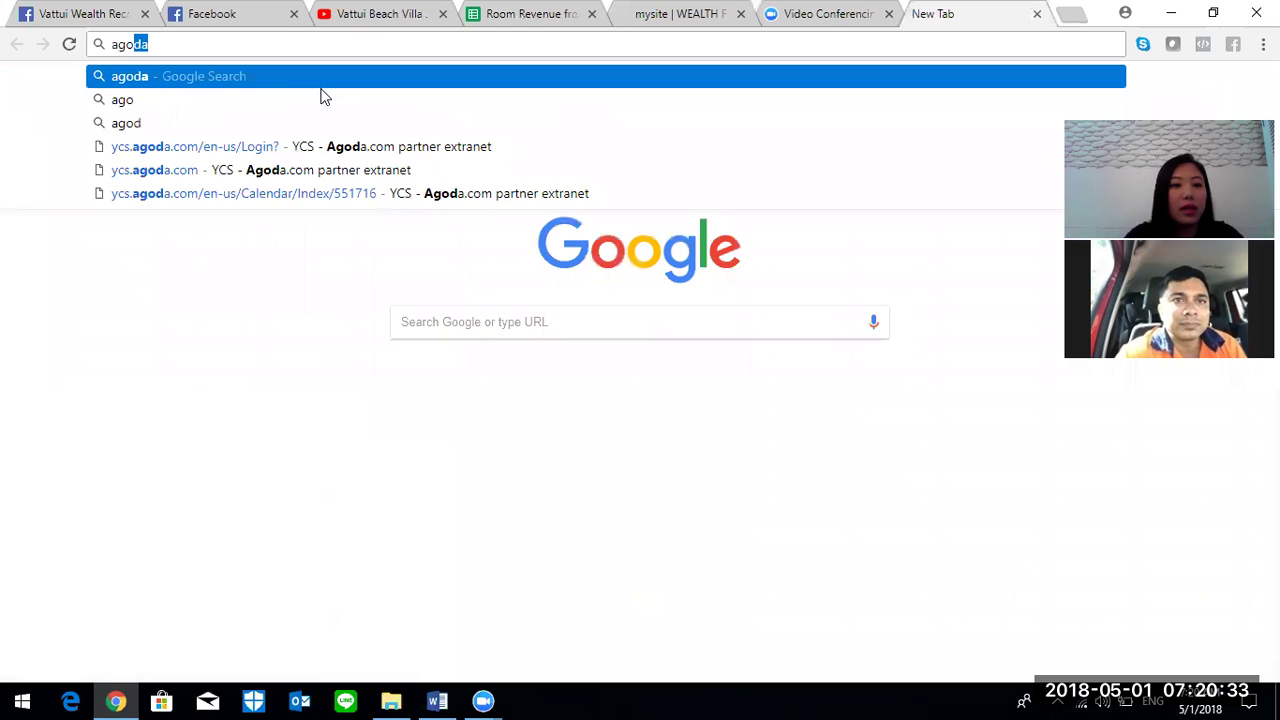
pyautogui.write('da.com')
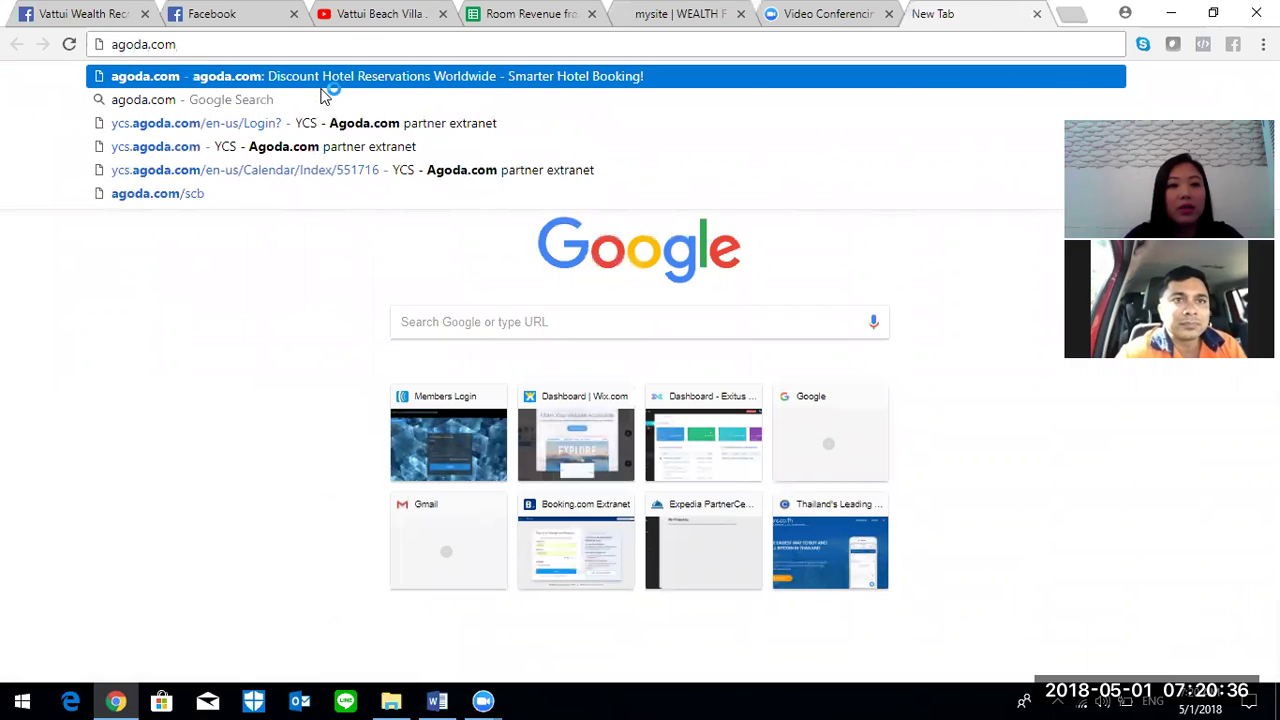
pyautogui.press('Return')
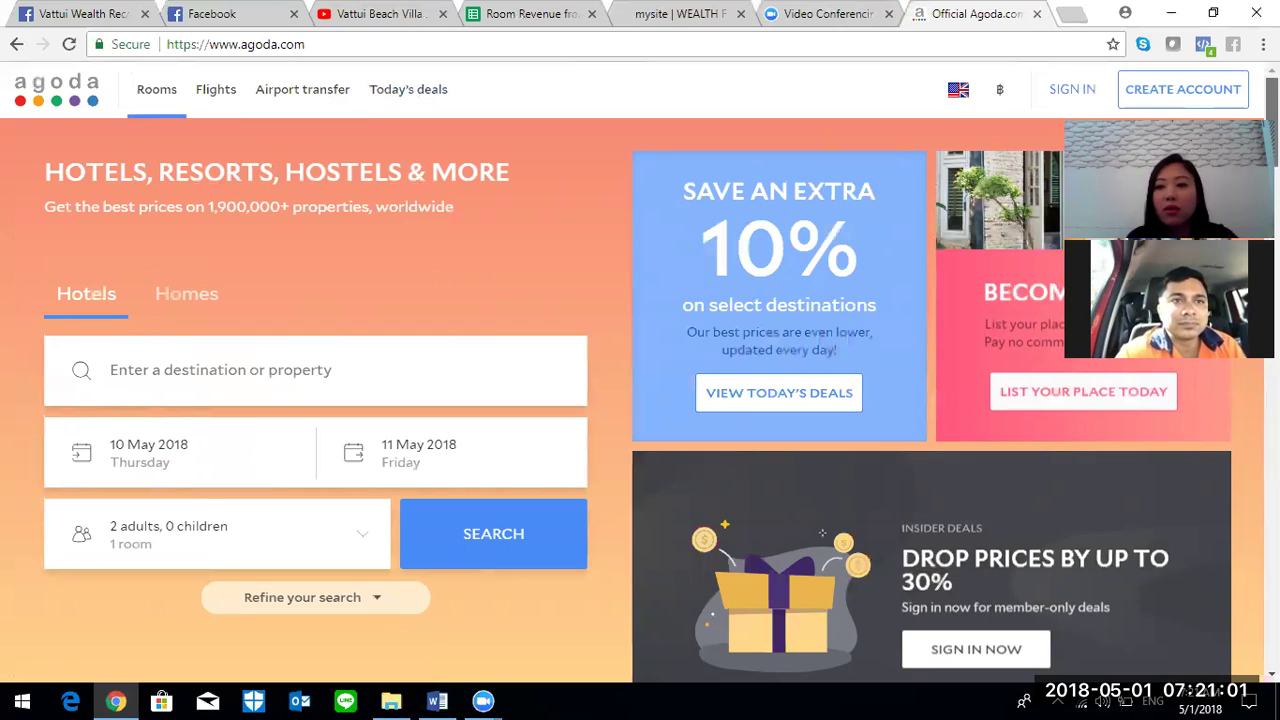
pyautogui.scroll(-8, 640, 370)
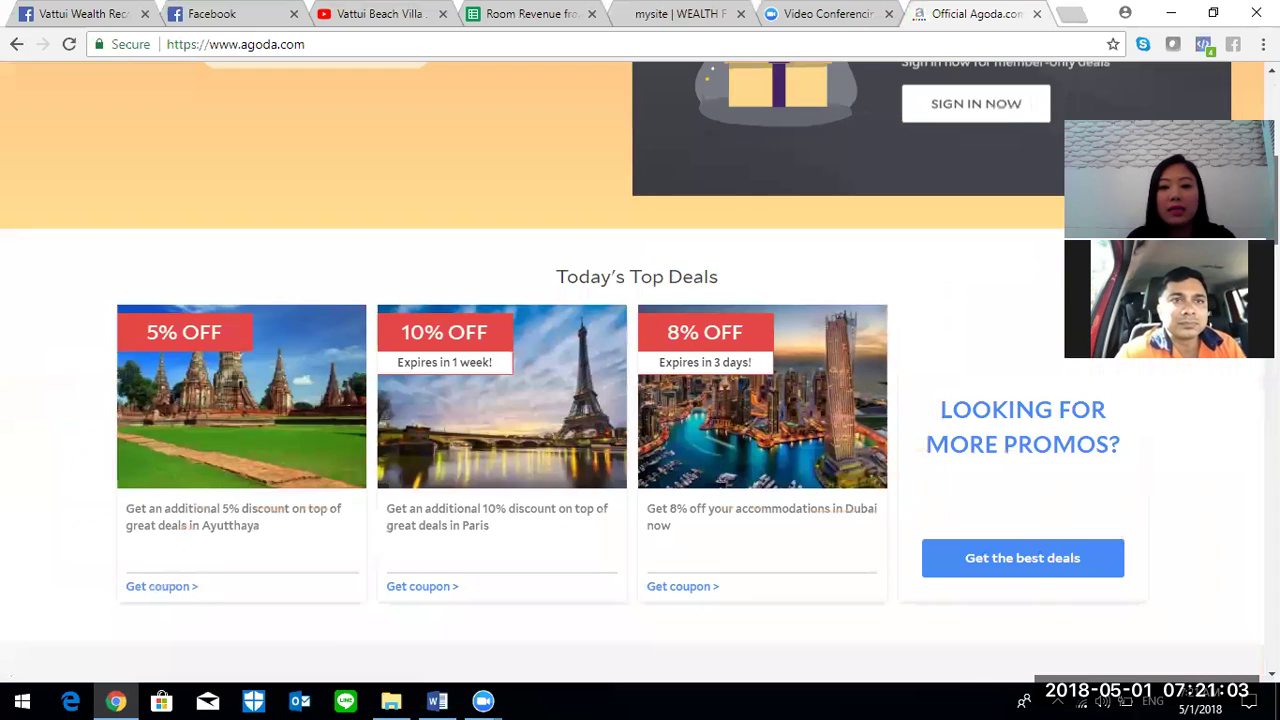
pyautogui.scroll(-3, 640, 378)
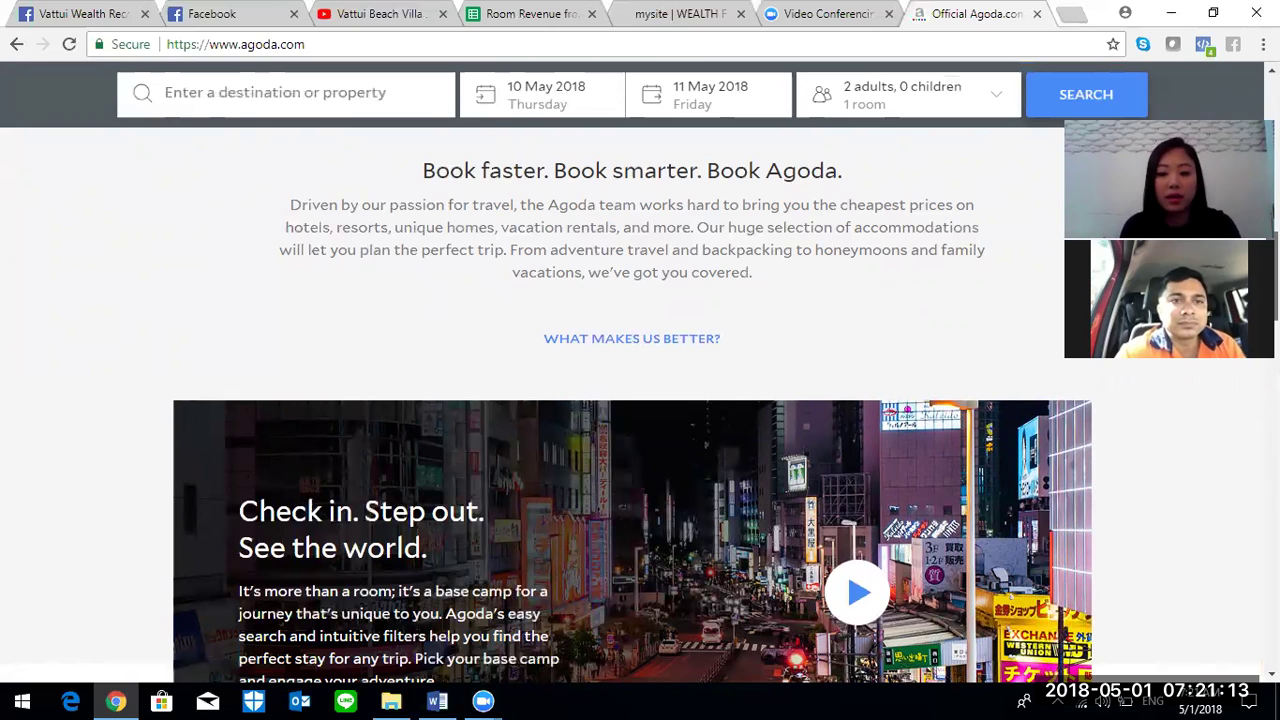
pyautogui.scroll(-2, 632, 441)
pyautogui.scroll(-20, 632, 441)
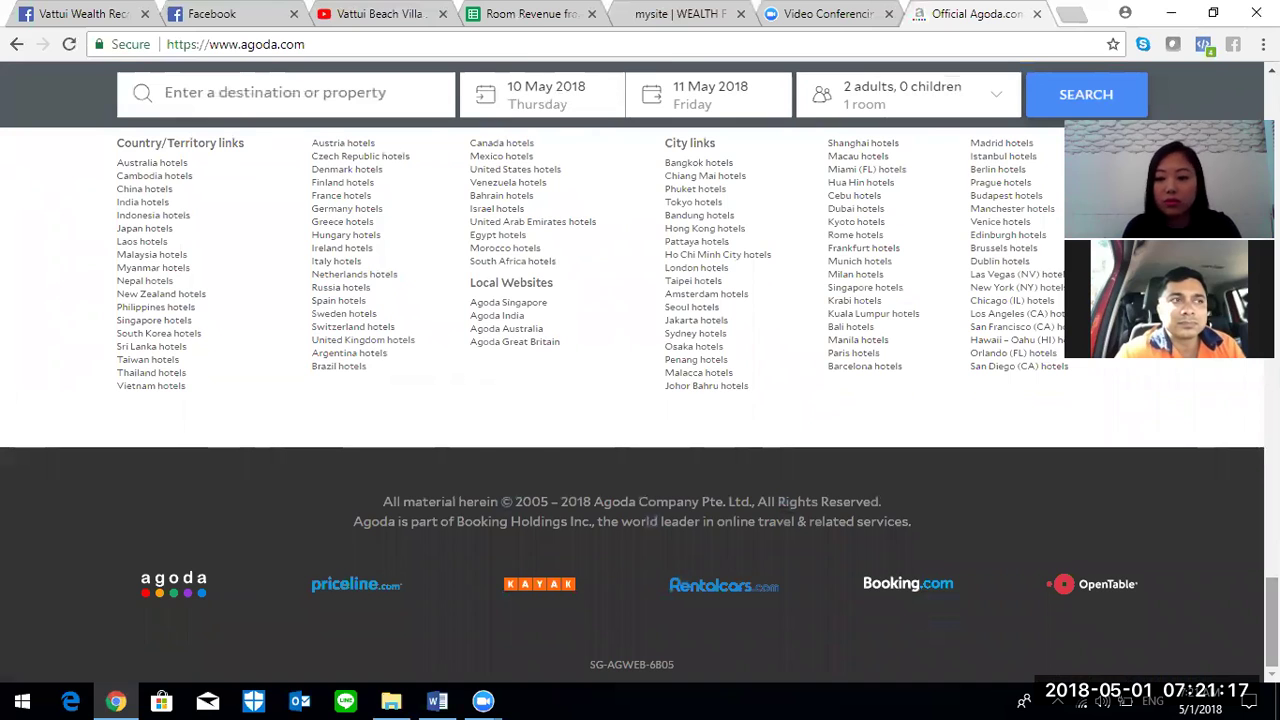
pyautogui.scroll(2, 632, 441)
pyautogui.scroll(2, 810, 329)
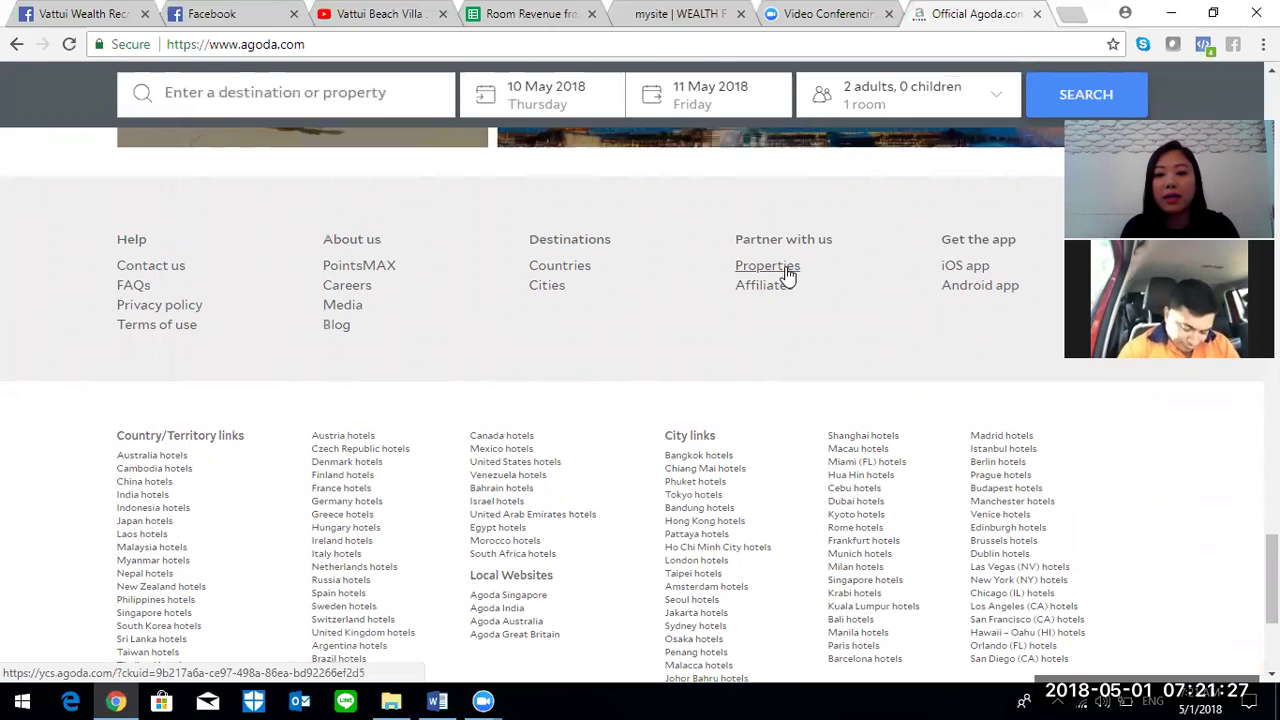
# - Open Properties under Partner with us and scroll ycs.agoda.com to the free sign-up offer, then start a new tab
pyautogui.click(787, 275)
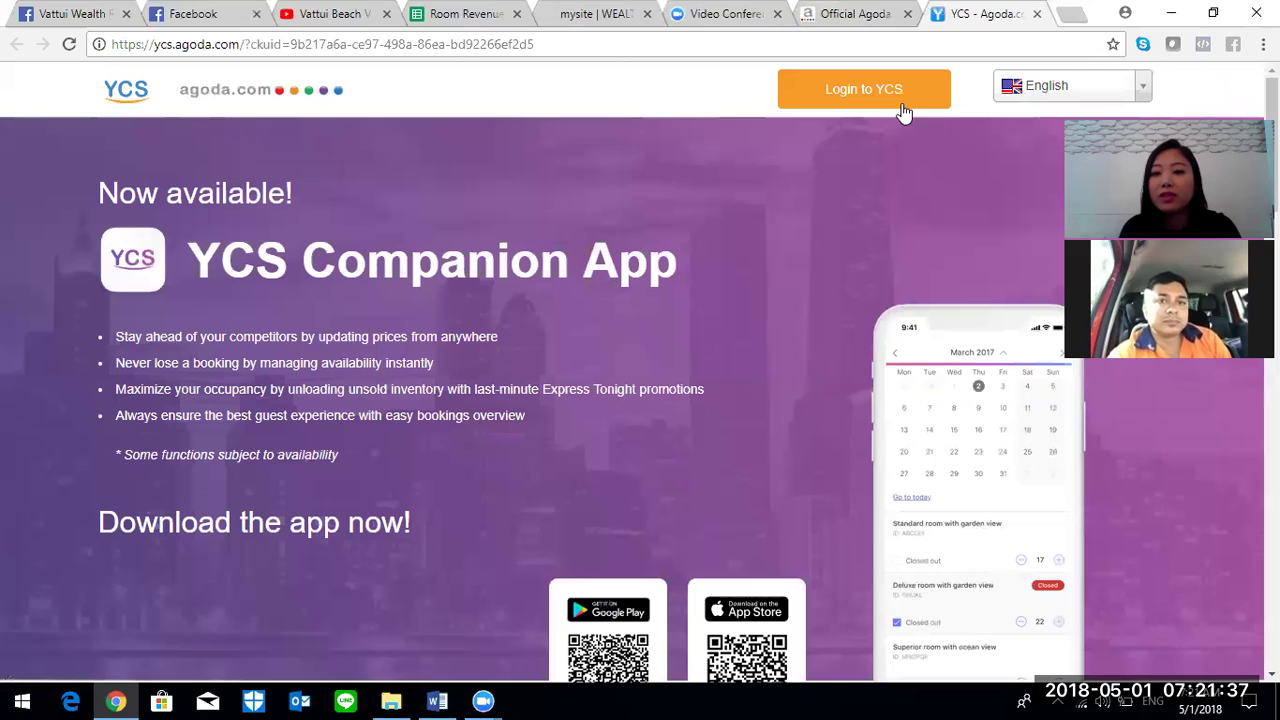
pyautogui.scroll(-3, 640, 400)
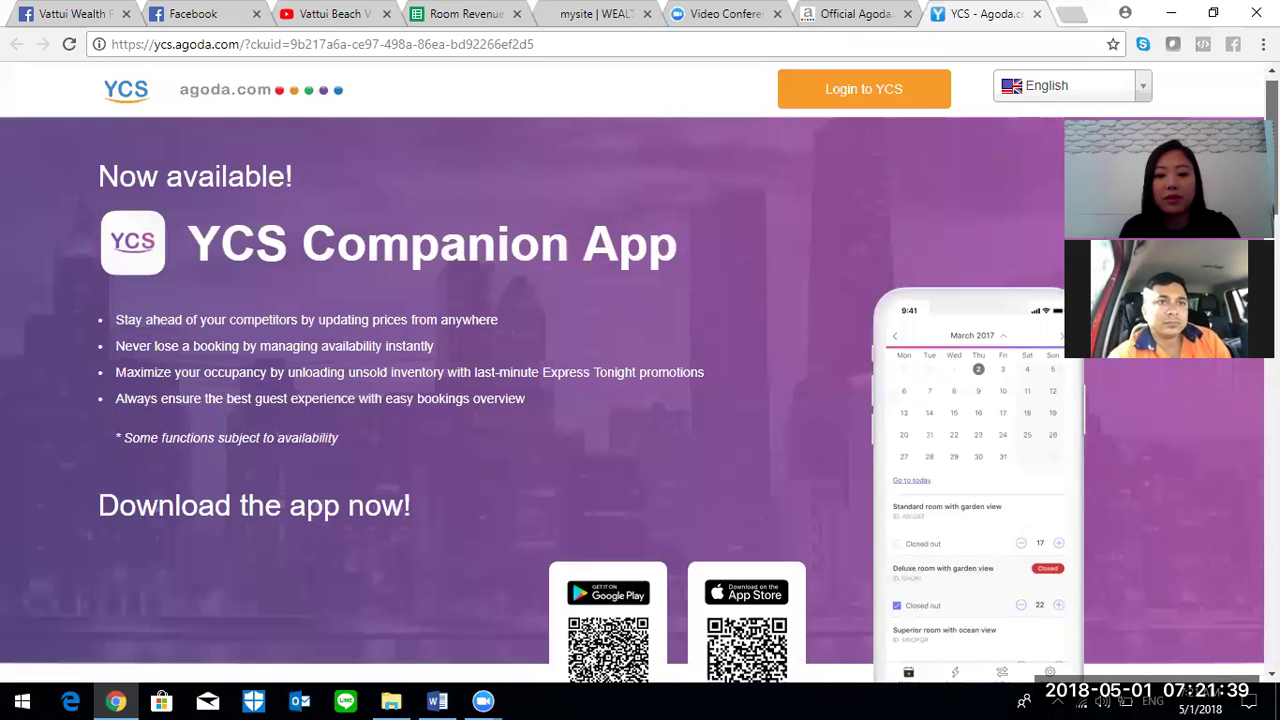
pyautogui.scroll(-2, 640, 400)
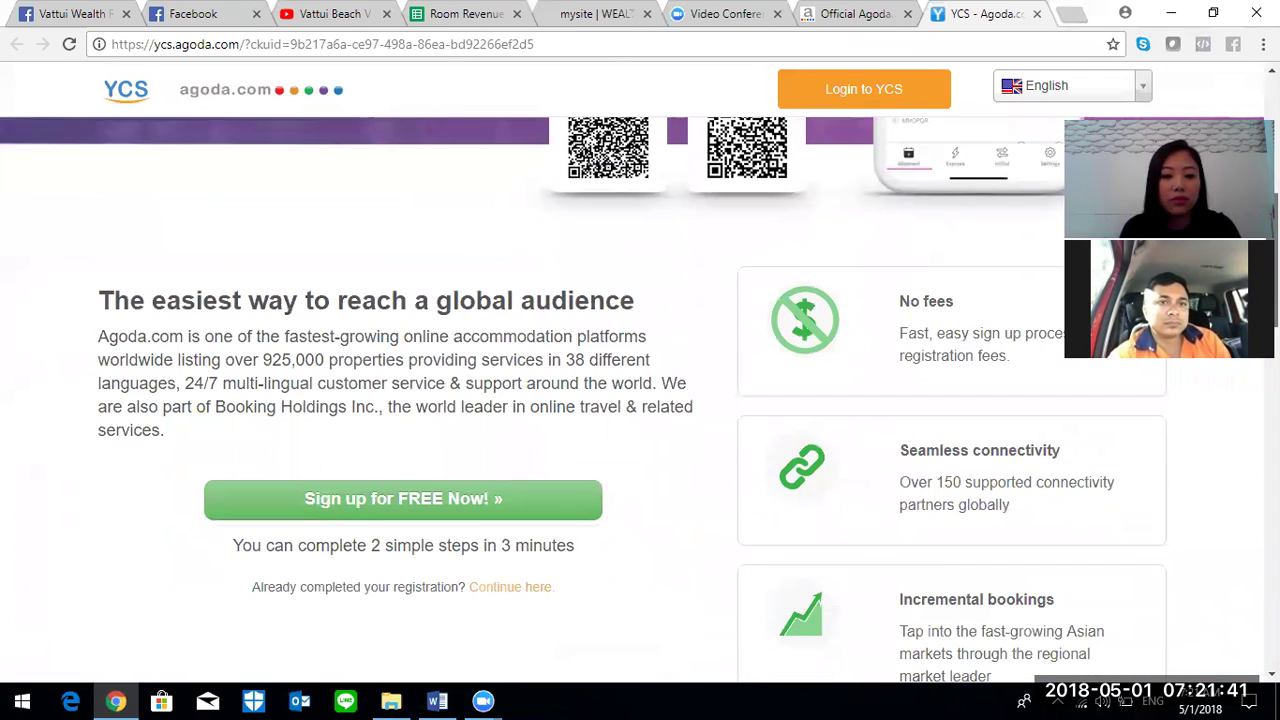
pyautogui.scroll(-6, 640, 400)
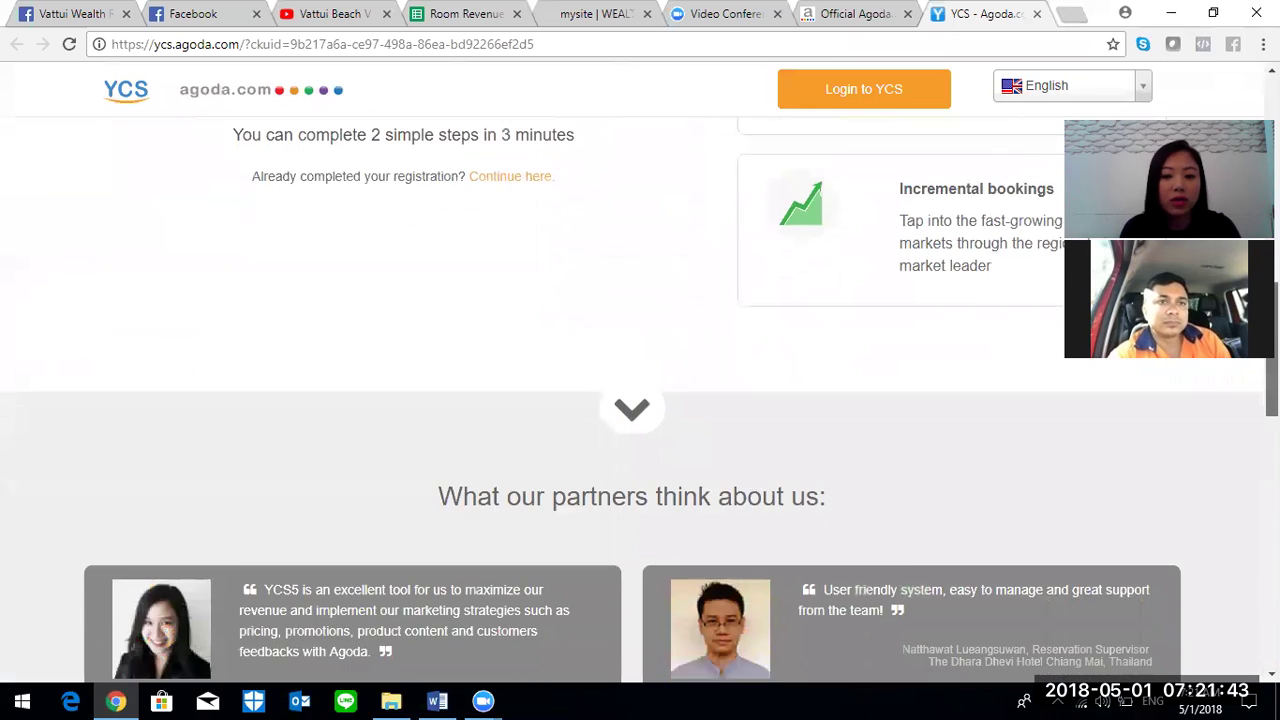
pyautogui.scroll(-6, 640, 400)
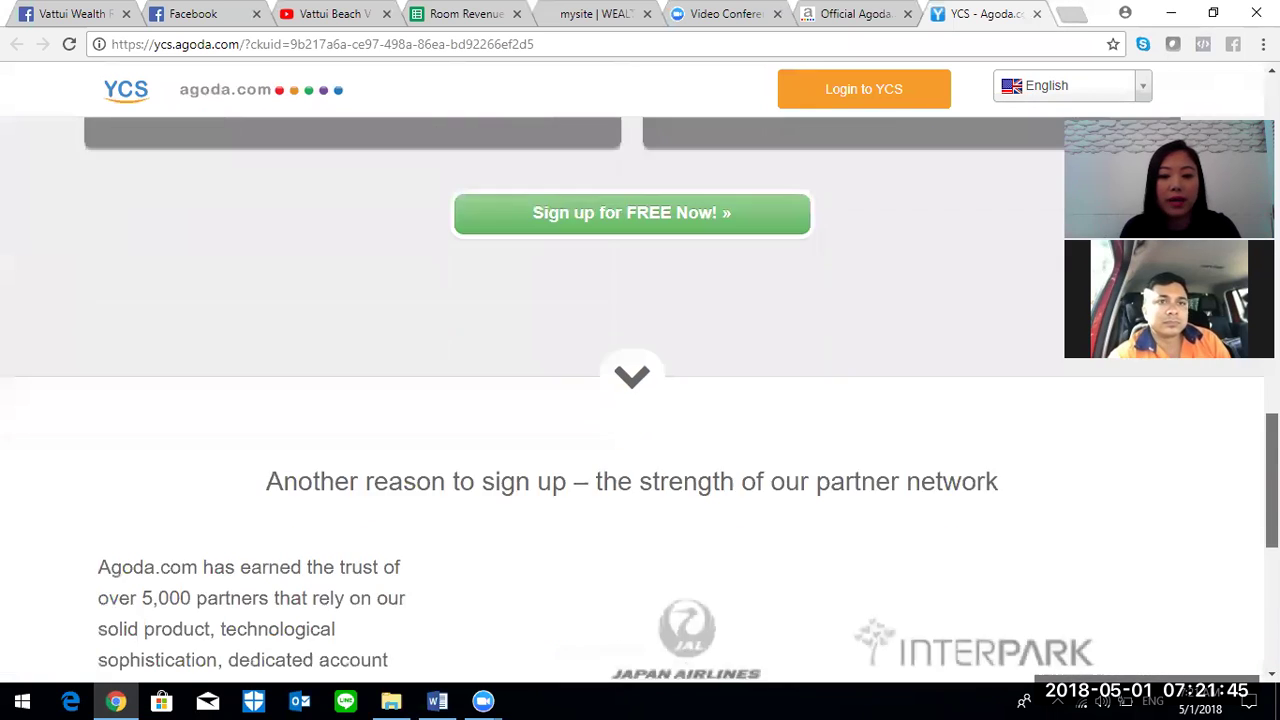
pyautogui.scroll(-4, 640, 400)
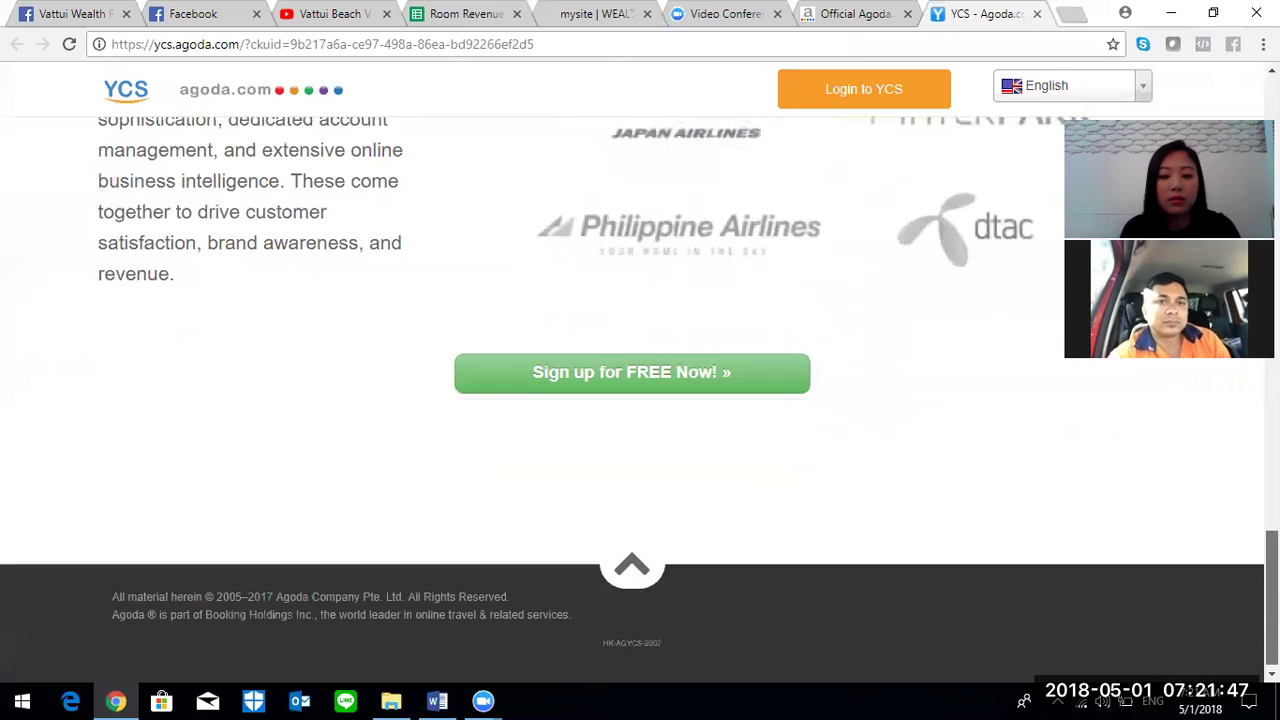
pyautogui.click(1070, 20)
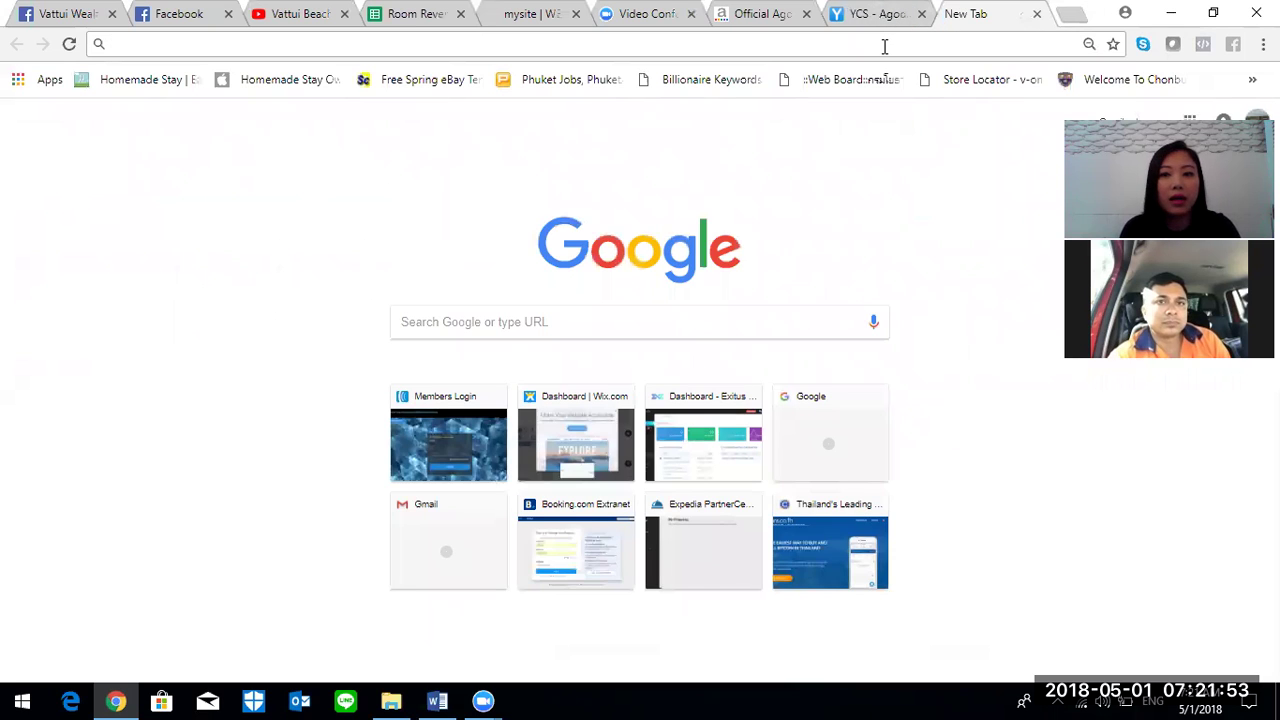
pyautogui.write('airbnb.com')
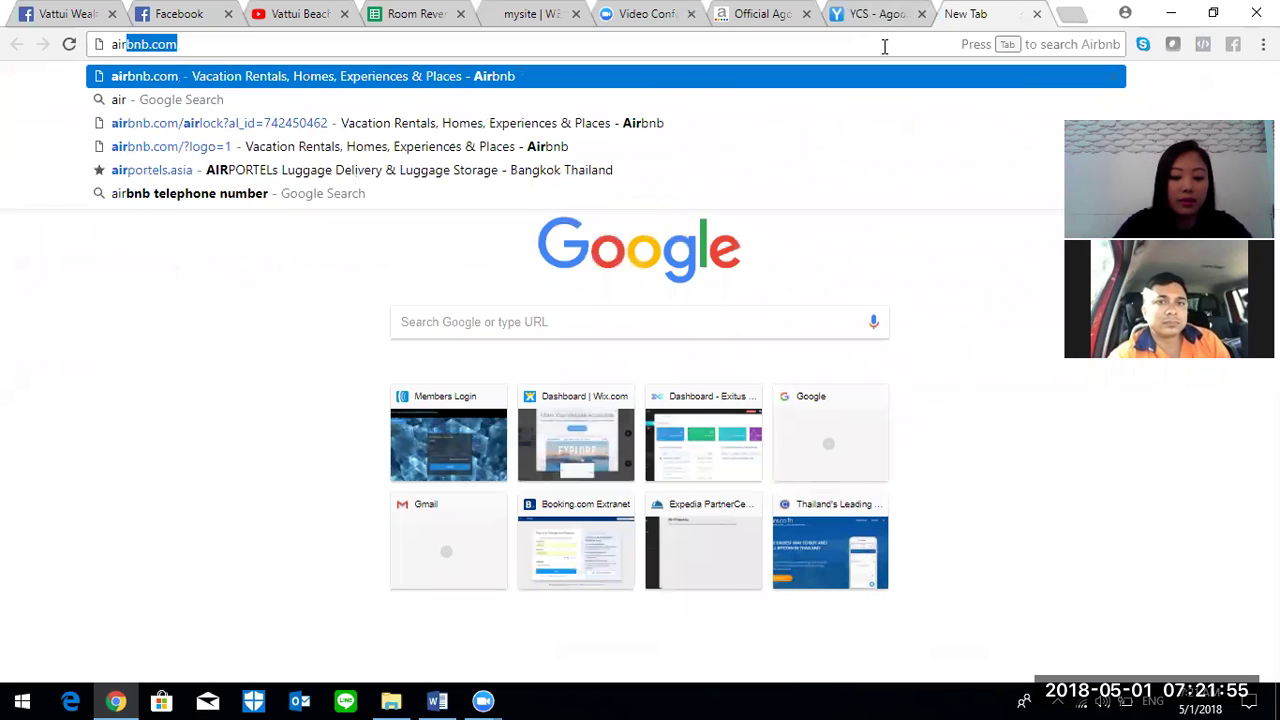
pyautogui.press('Return')
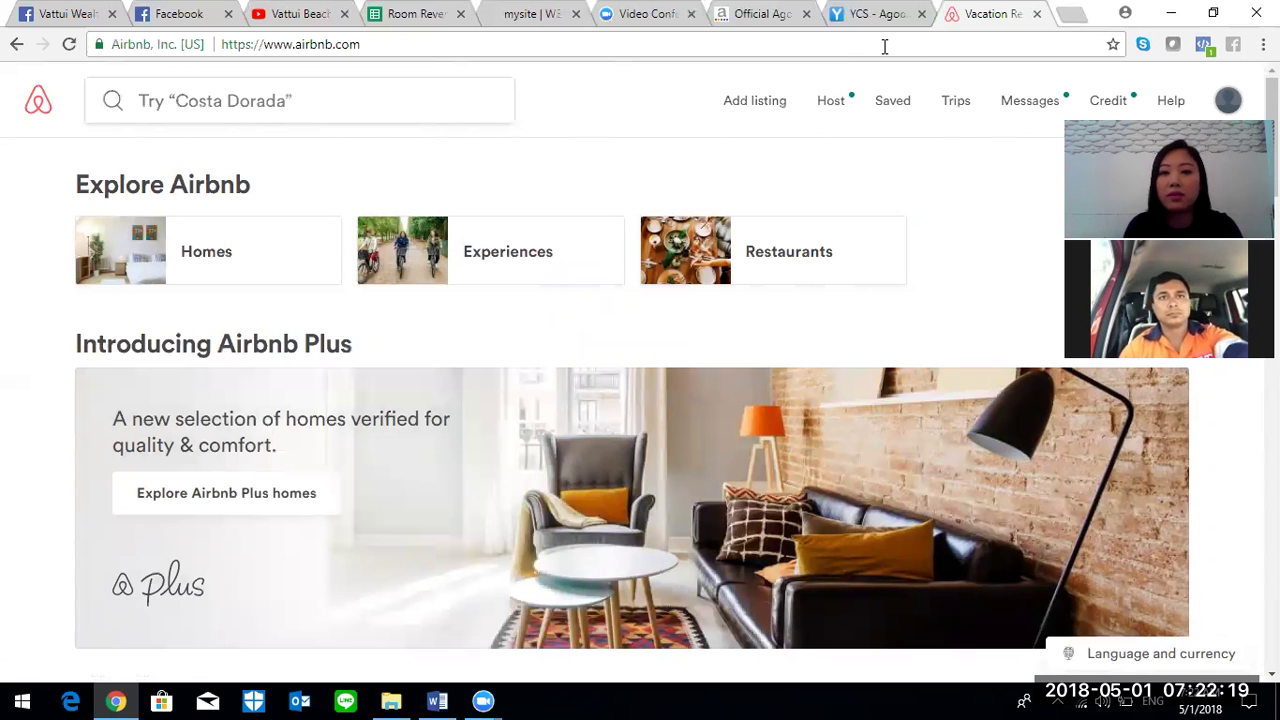
# - Back in the Room Revenue from Guest spreadsheet, scroll to the ADS agents, then show the Real Estate sheet
pyautogui.click(408, 14)
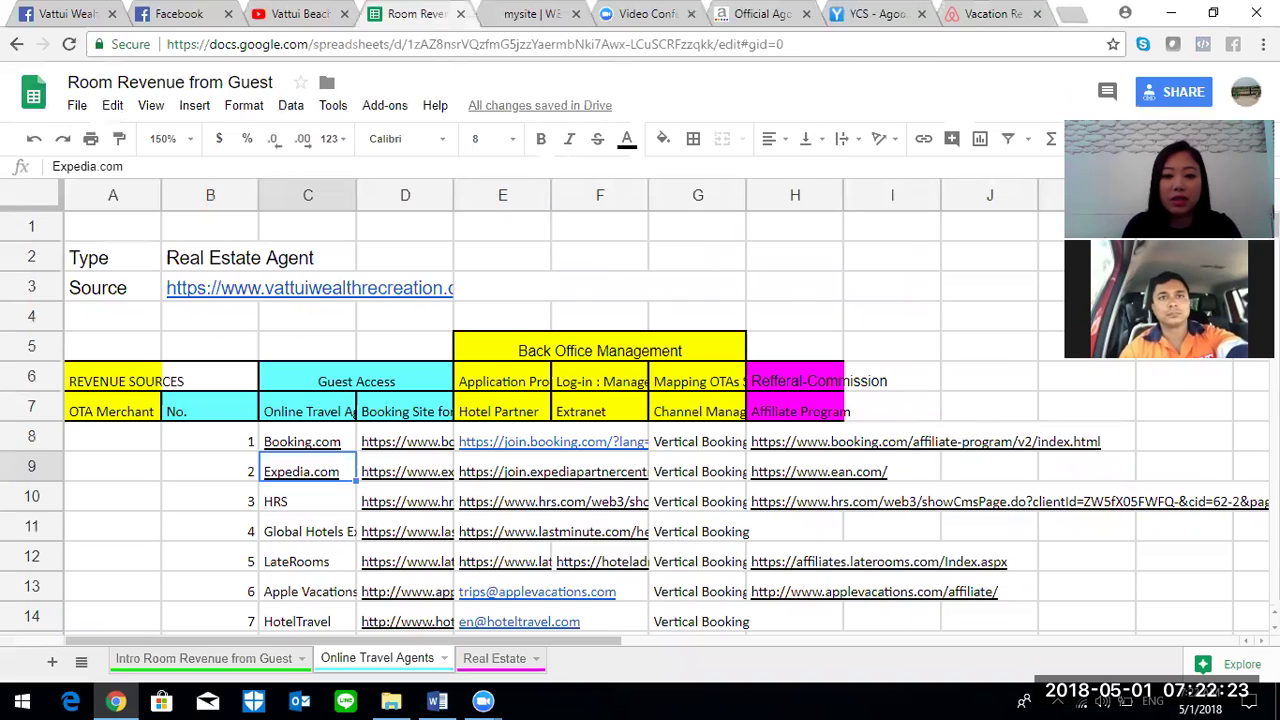
pyautogui.scroll(-20, 640, 420)
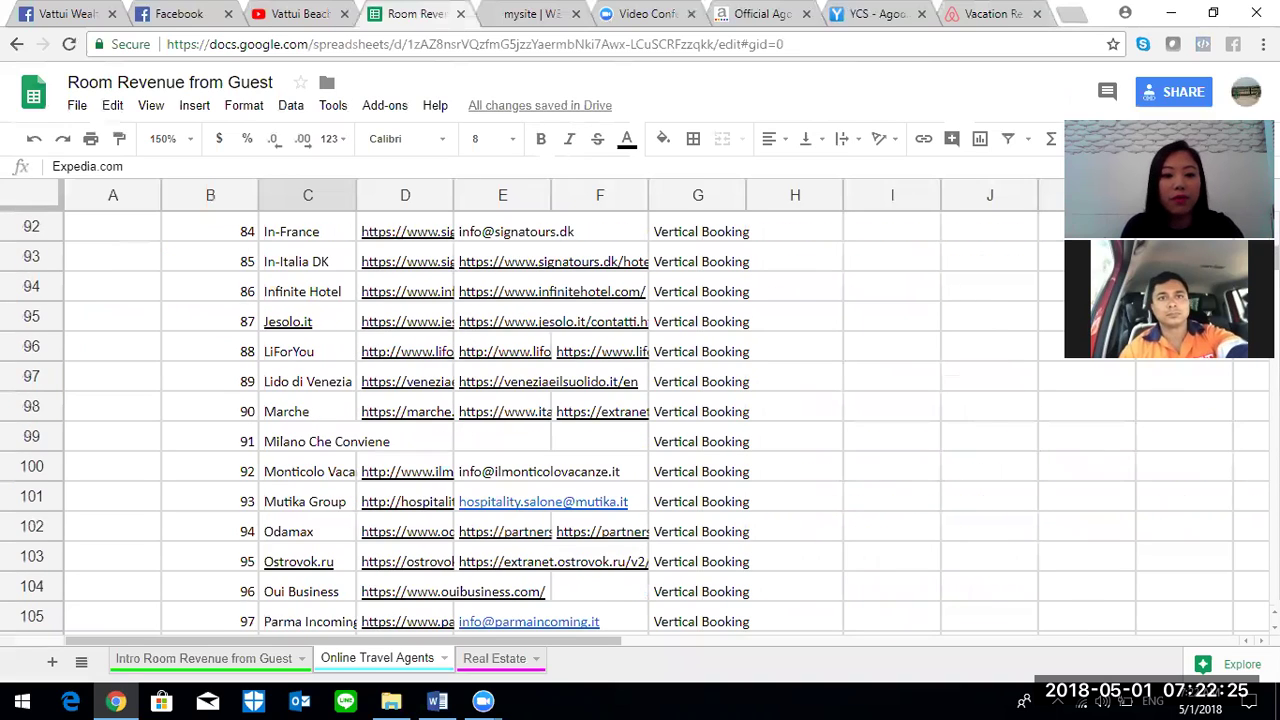
pyautogui.scroll(-20, 640, 420)
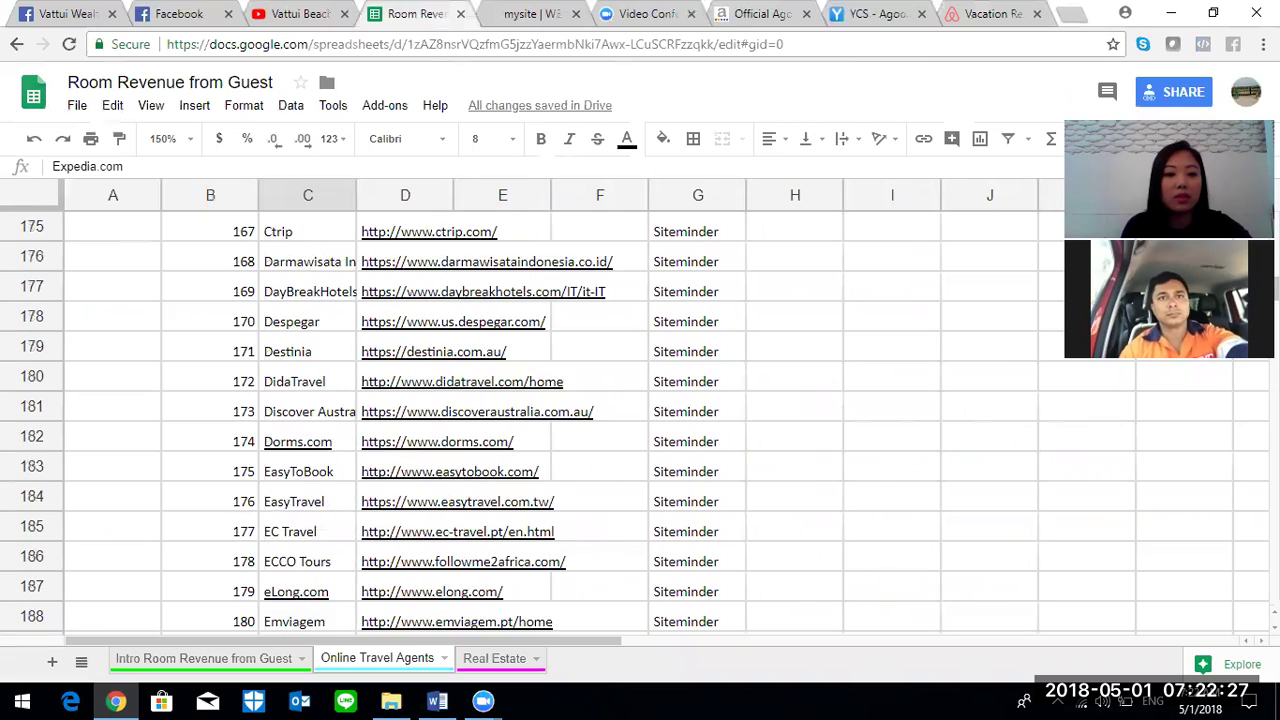
pyautogui.scroll(-12, 640, 420)
pyautogui.scroll(-20, 640, 420)
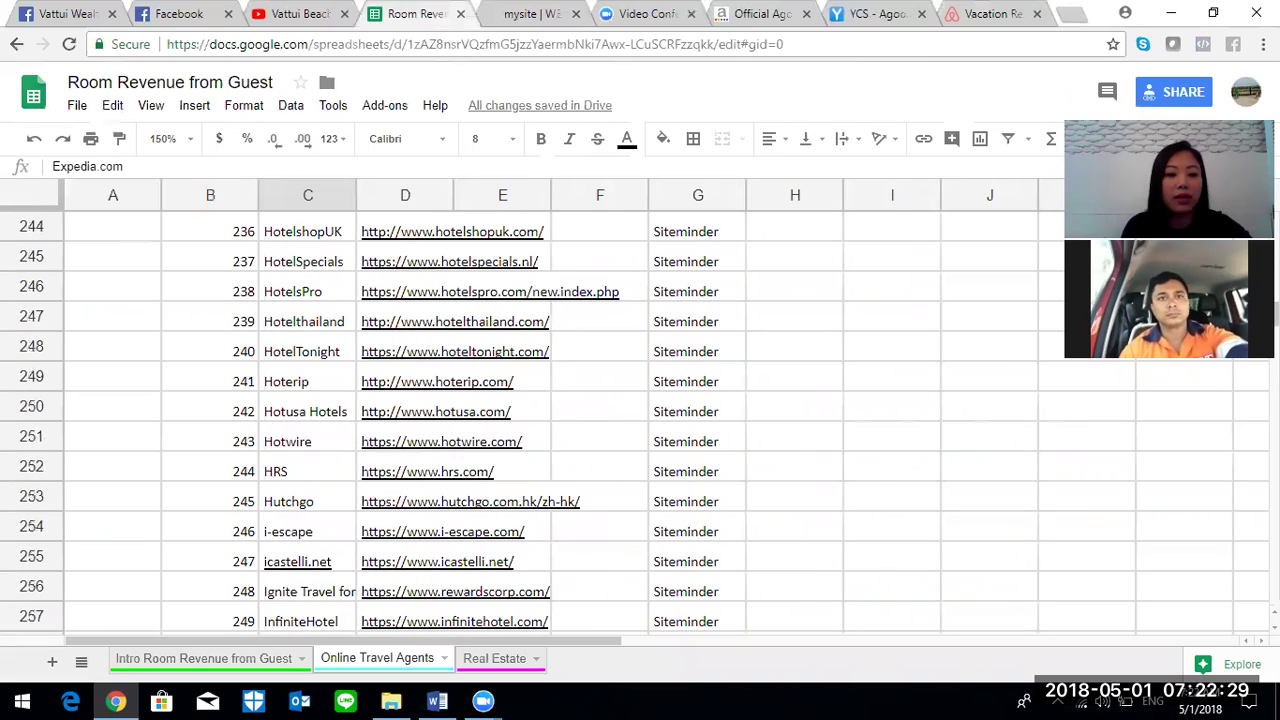
pyautogui.scroll(-5, 640, 420)
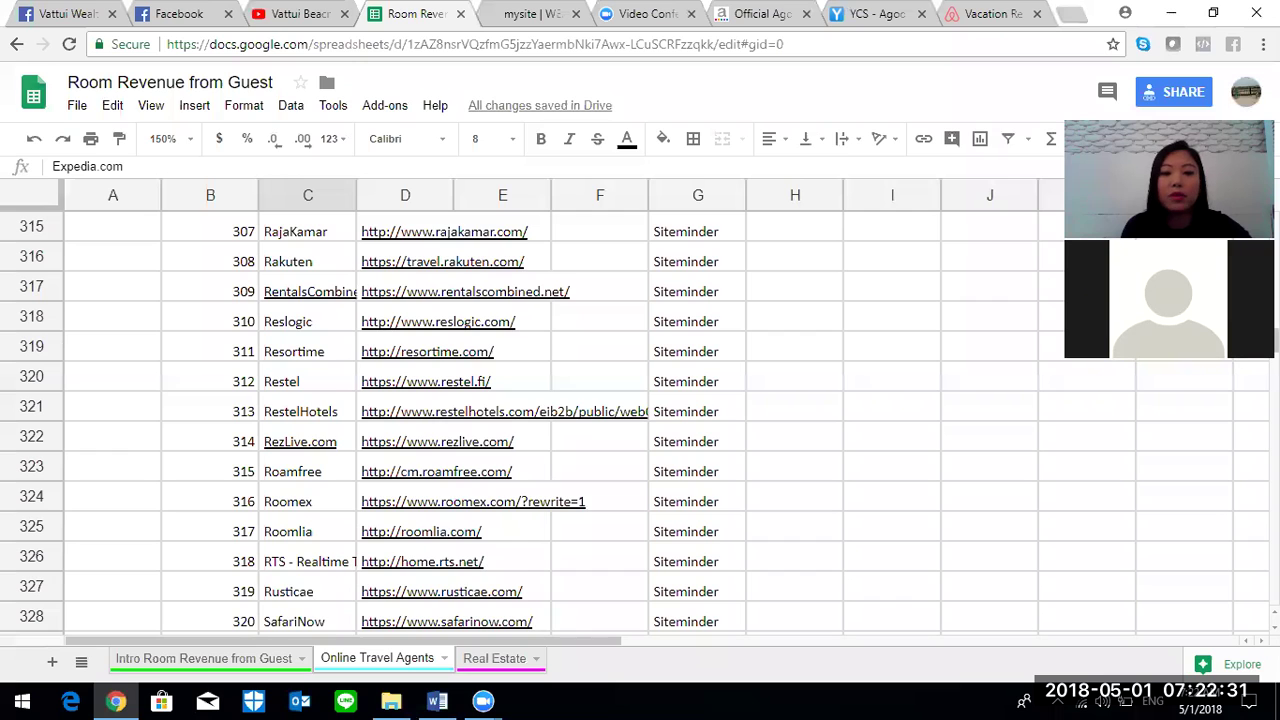
pyautogui.scroll(-20, 640, 420)
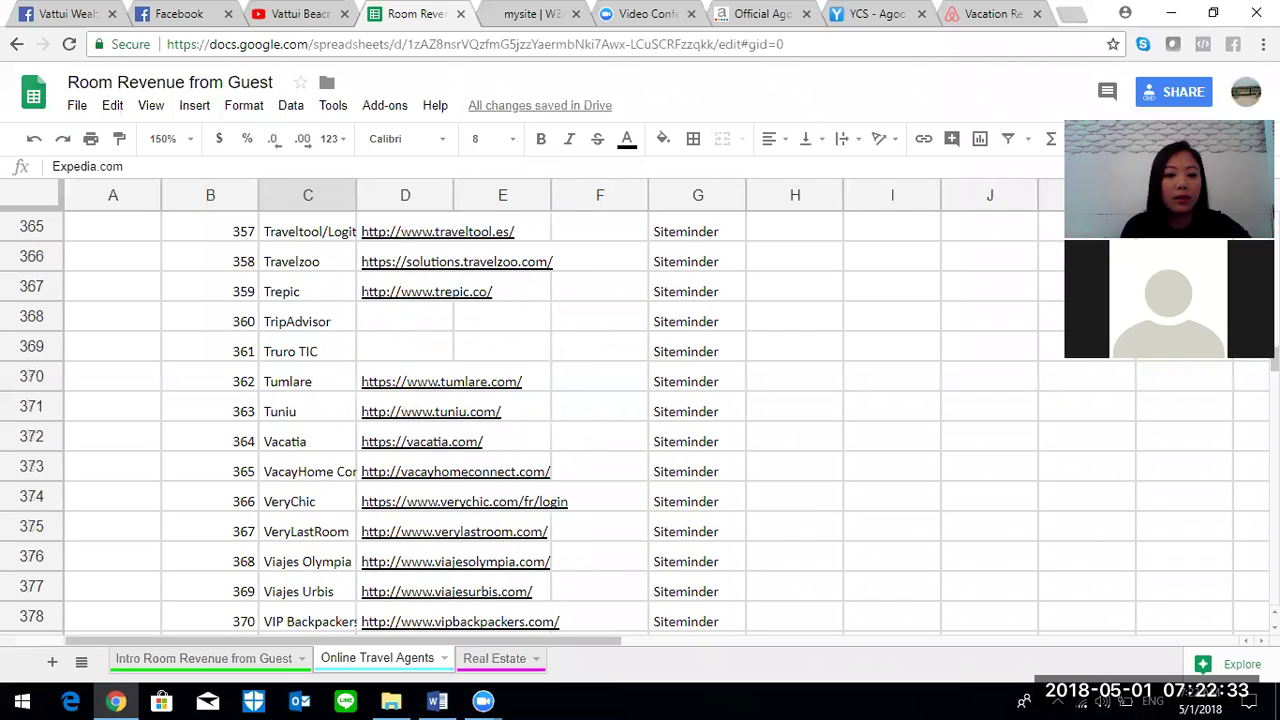
pyautogui.scroll(2, 640, 420)
pyautogui.scroll(-11, 640, 420)
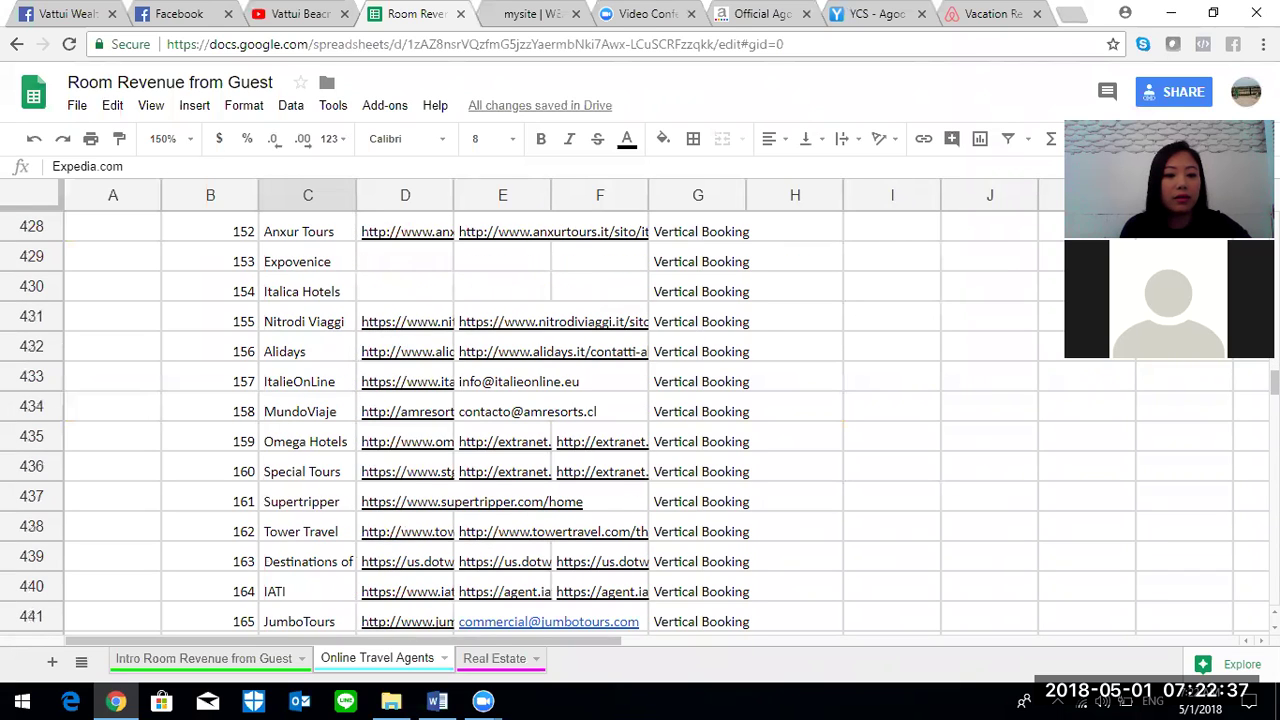
pyautogui.scroll(-10, 640, 420)
pyautogui.scroll(6, 640, 420)
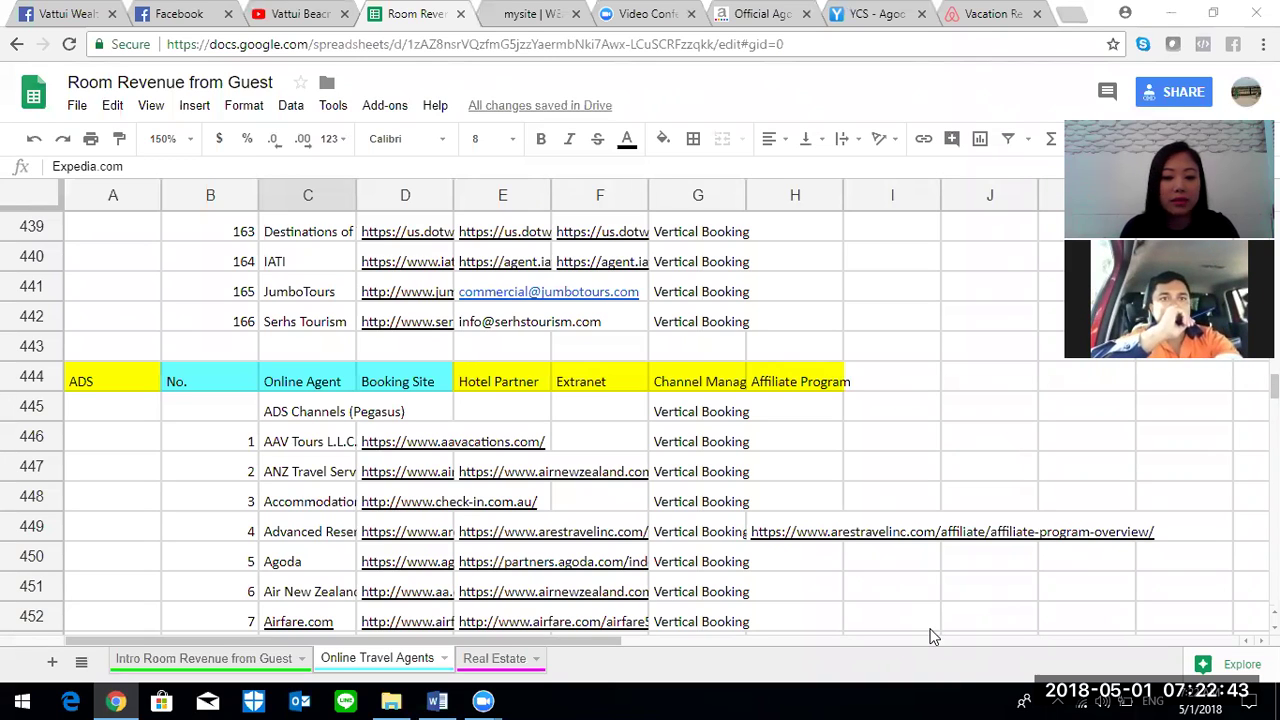
pyautogui.click(490, 659)
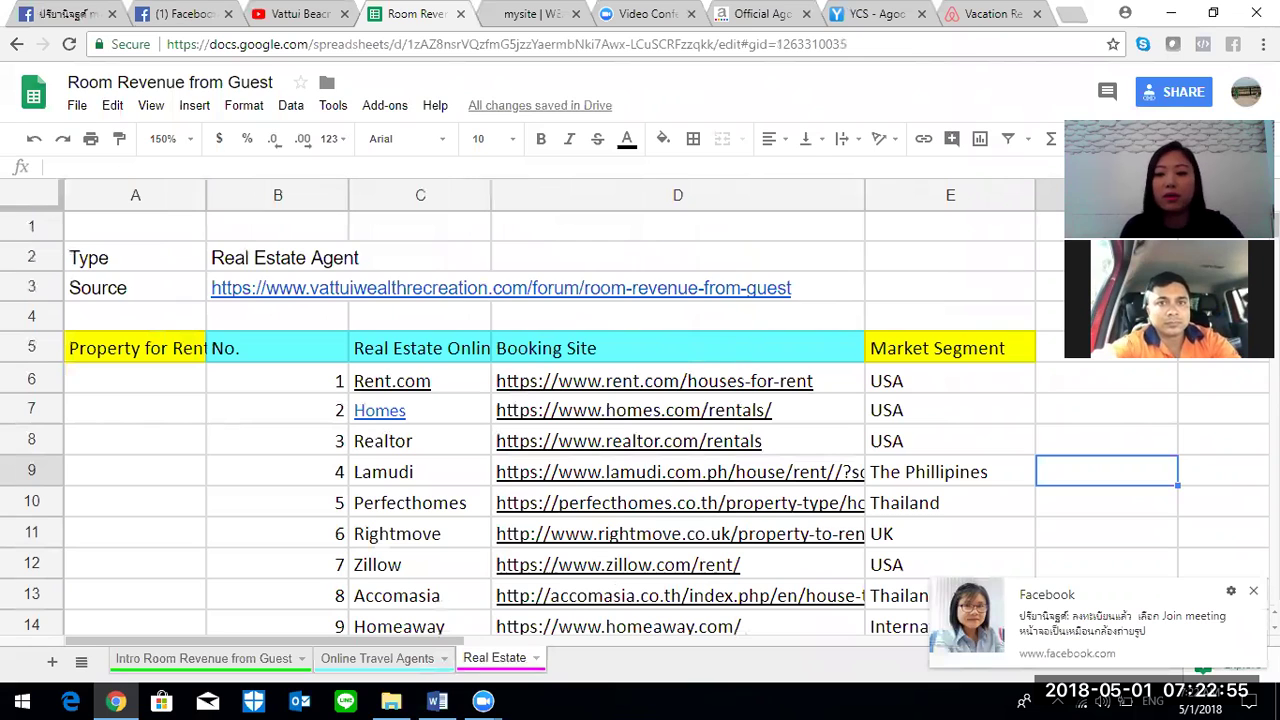
# - Highlight the airbnb entry in cell C22, then switch to the Airbnb tab
pyautogui.scroll(-5, 628, 447)
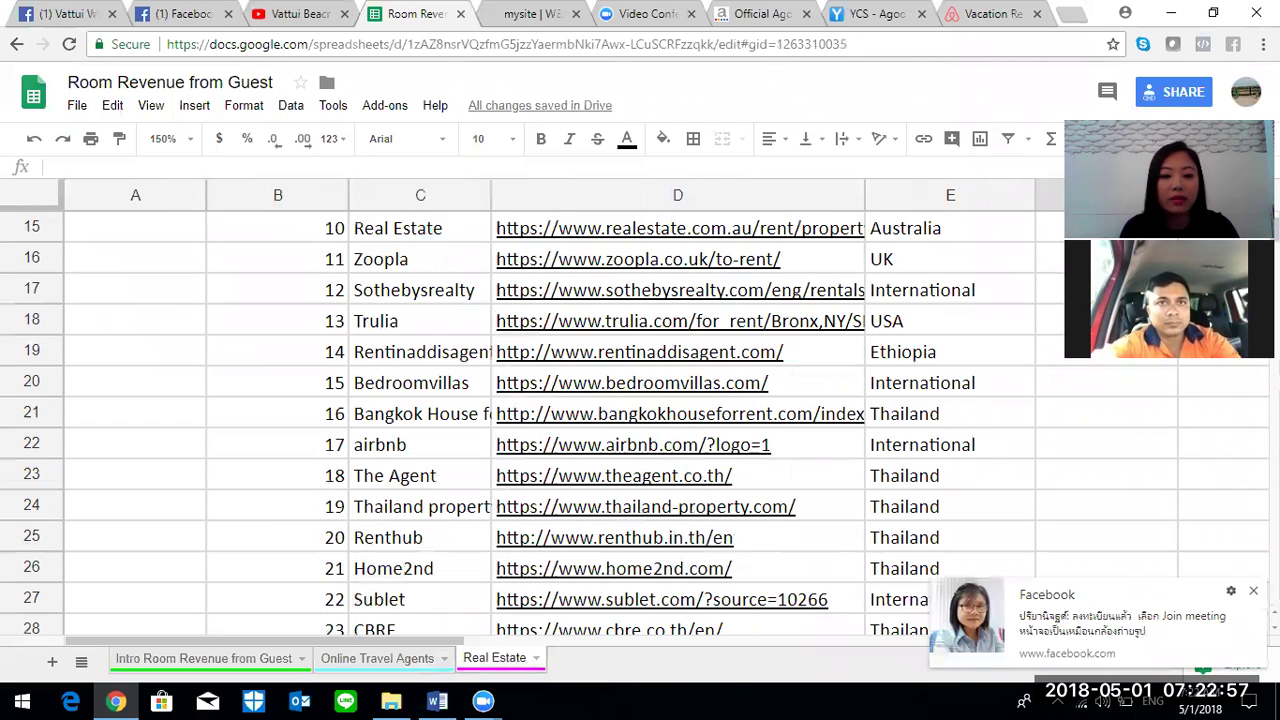
pyautogui.click(437, 445)
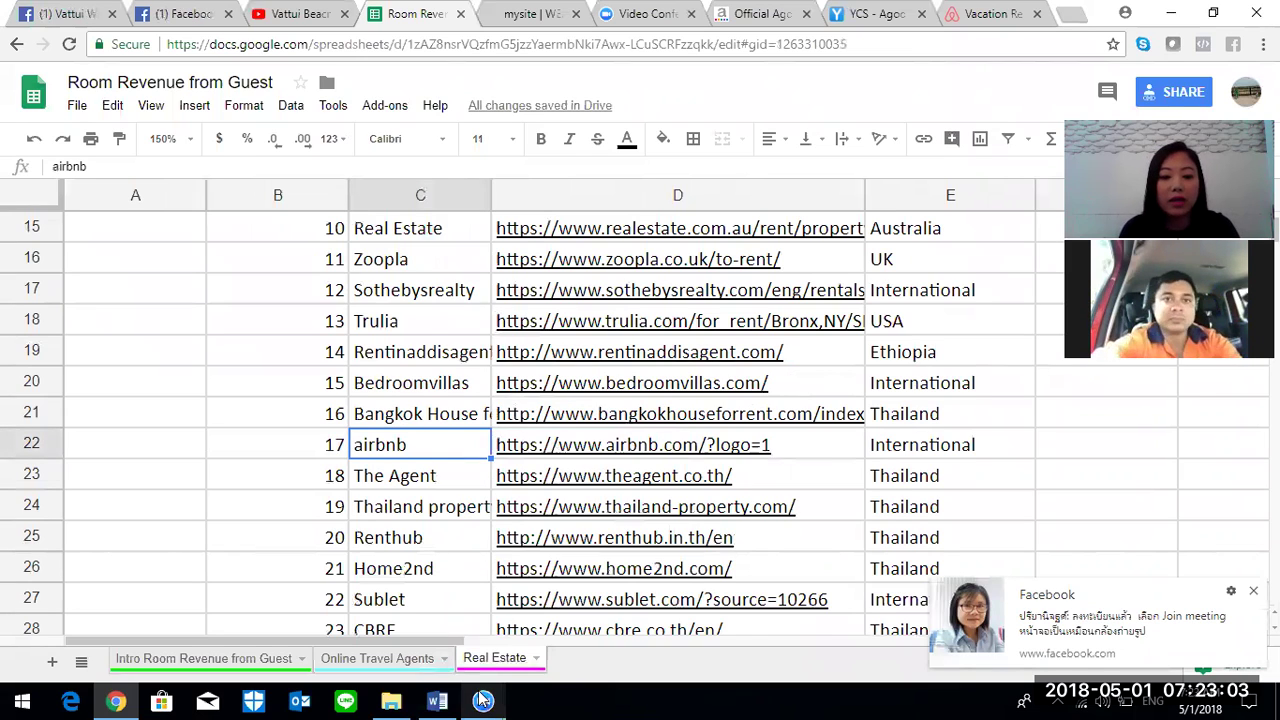
pyautogui.click(960, 20)
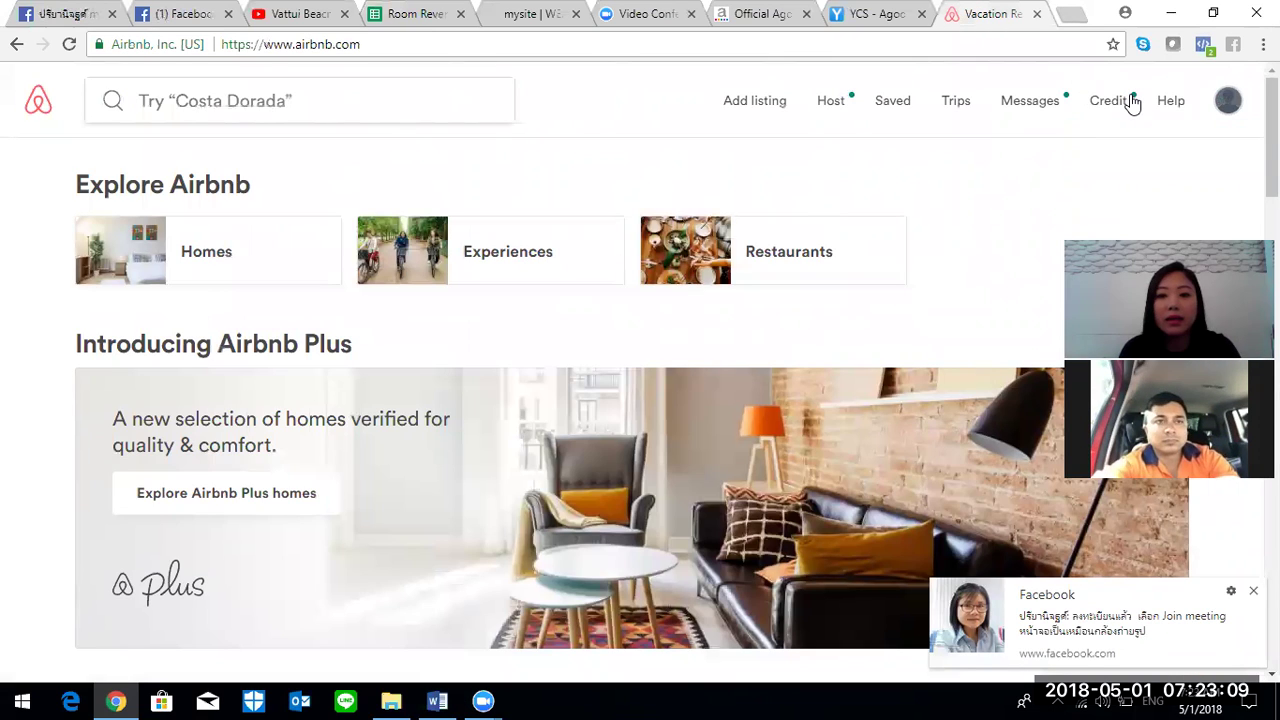
# - Check Airbnb's Host menu, glance at the Agoda YCS tab, then start a new blank tab
pyautogui.moveTo(828, 113)
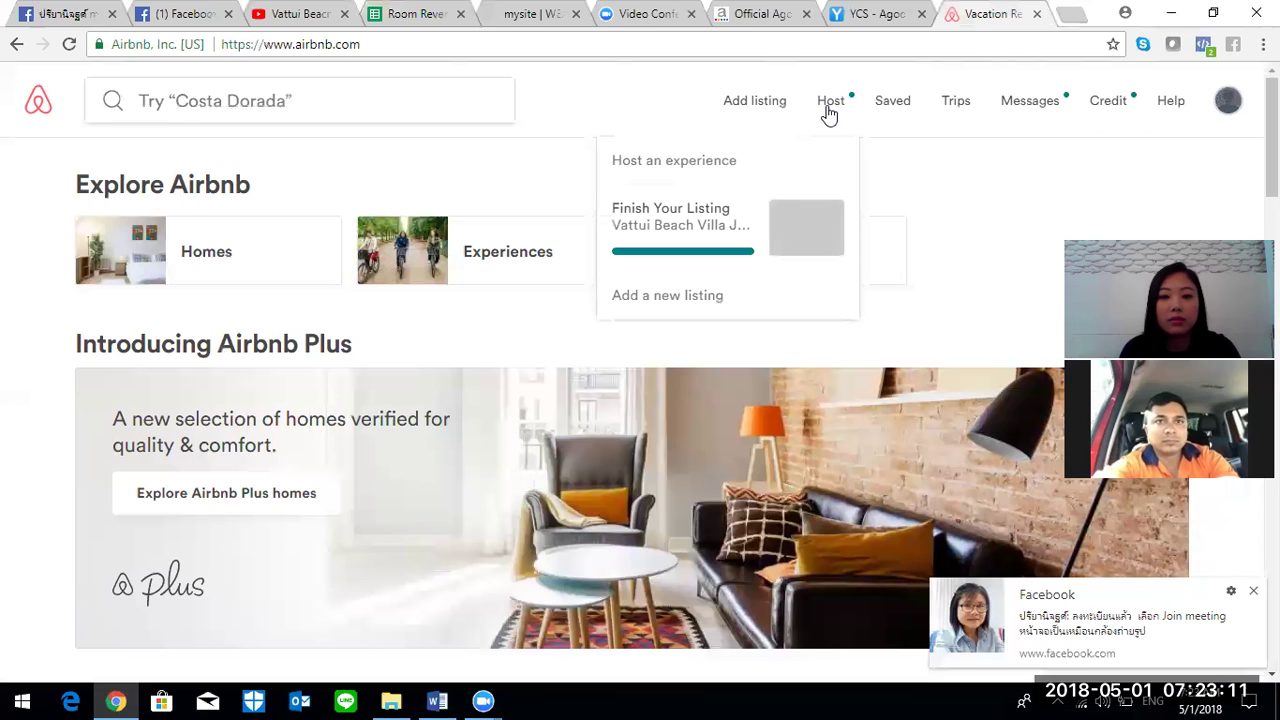
pyautogui.click(865, 14)
pyautogui.click(995, 14)
pyautogui.click(1074, 15)
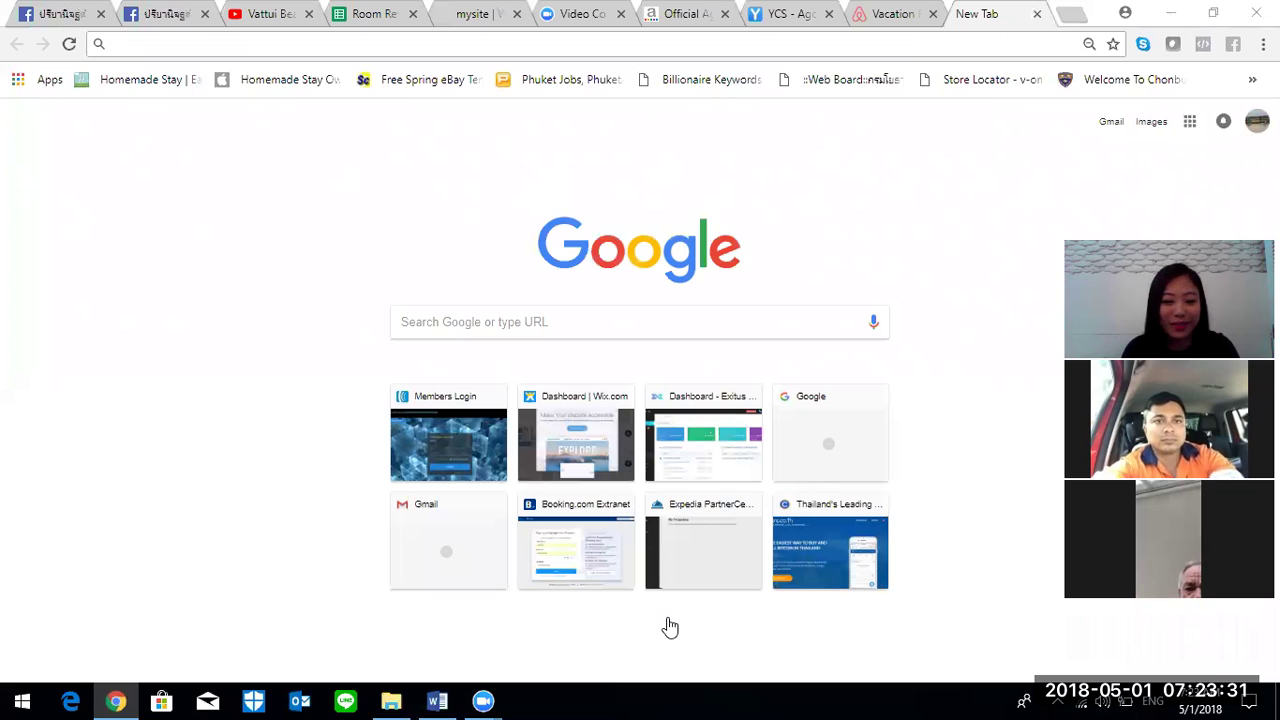
pyautogui.moveTo(490, 700)
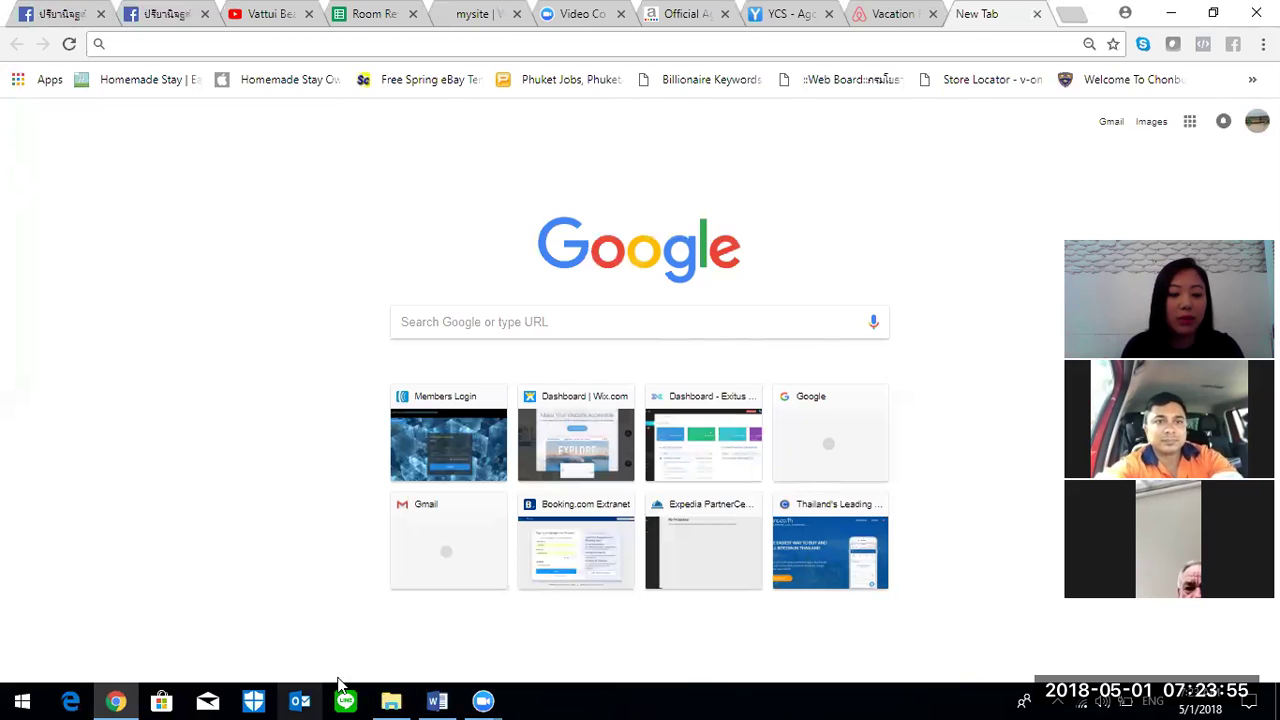
# - In the Room Revenue from Guest spreadsheet, select B16, then show the Intro Room Revenue from Guest sheet
pyautogui.click(358, 16)
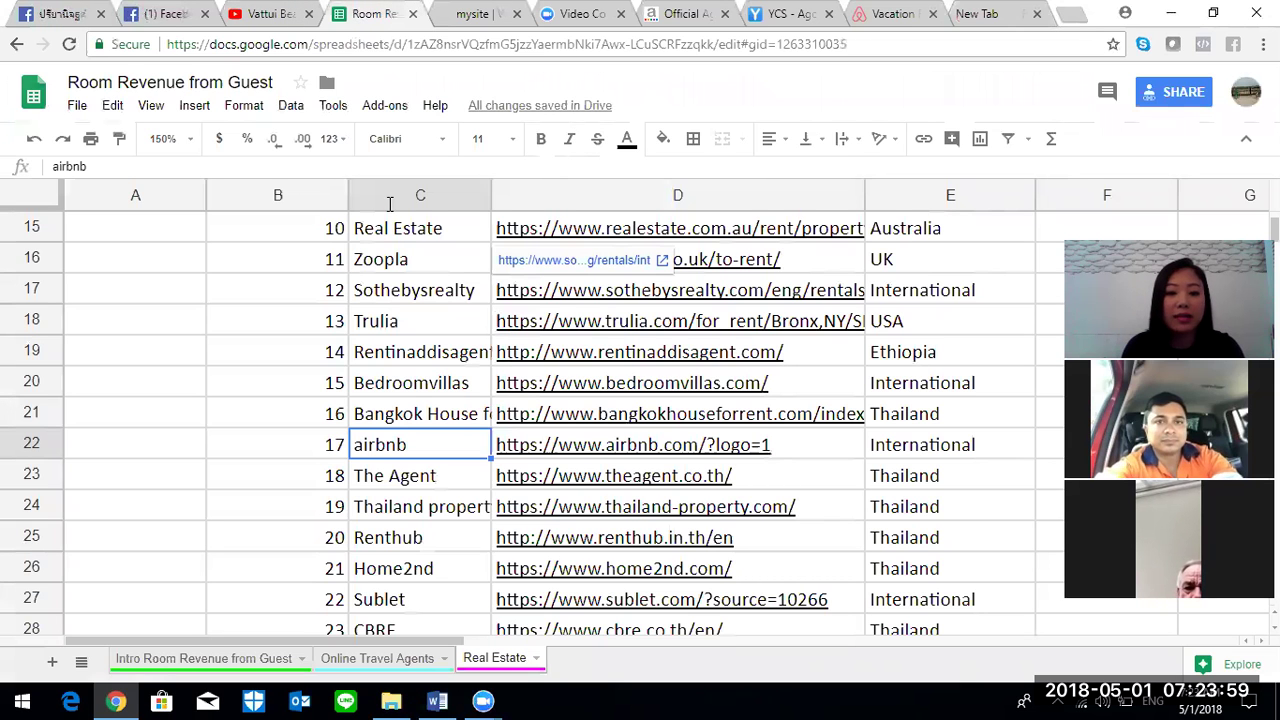
pyautogui.click(268, 268)
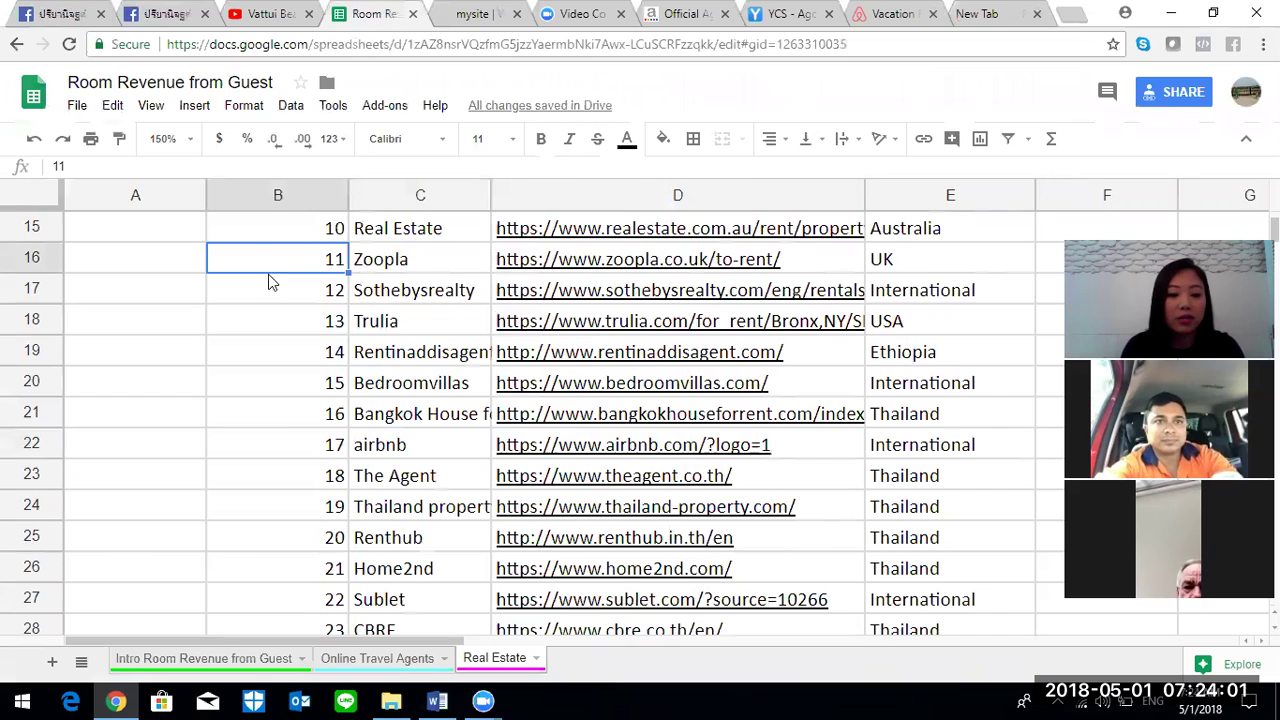
pyautogui.click(243, 663)
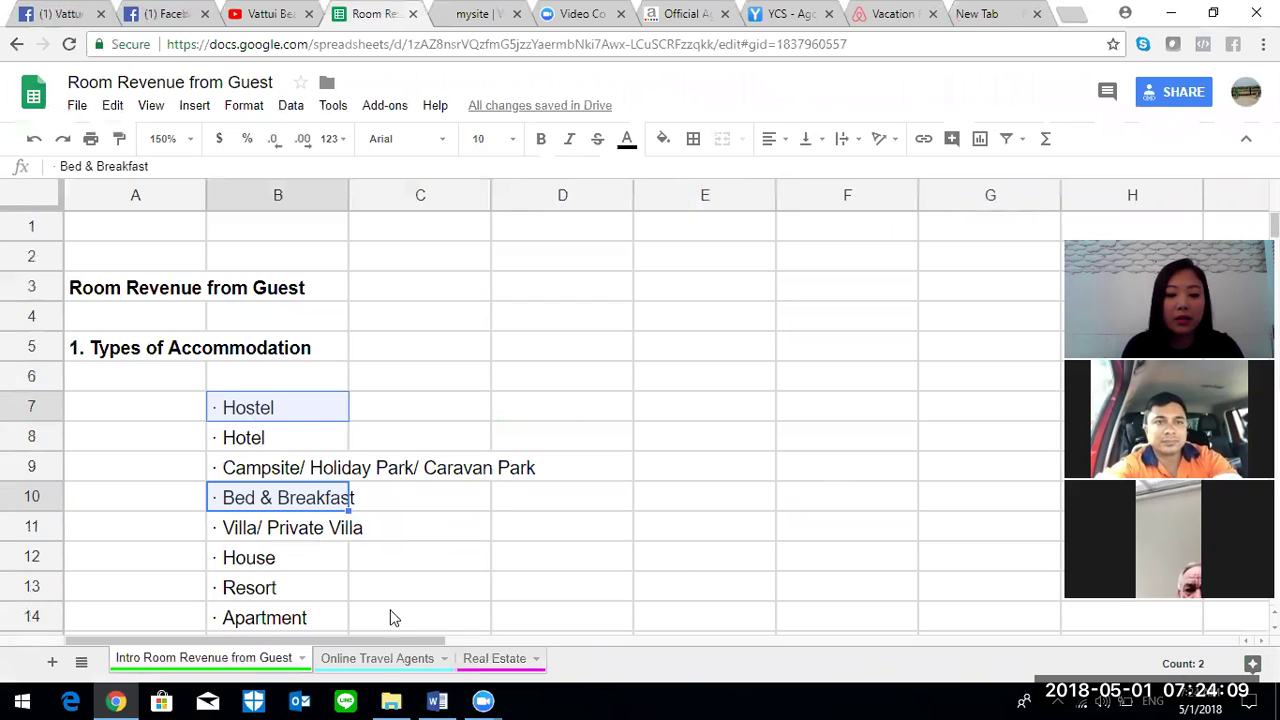
# - Check the IDS (Wholesaler) section on Online Travel Agents, then return to the Real Estate sheet
pyautogui.click(377, 658)
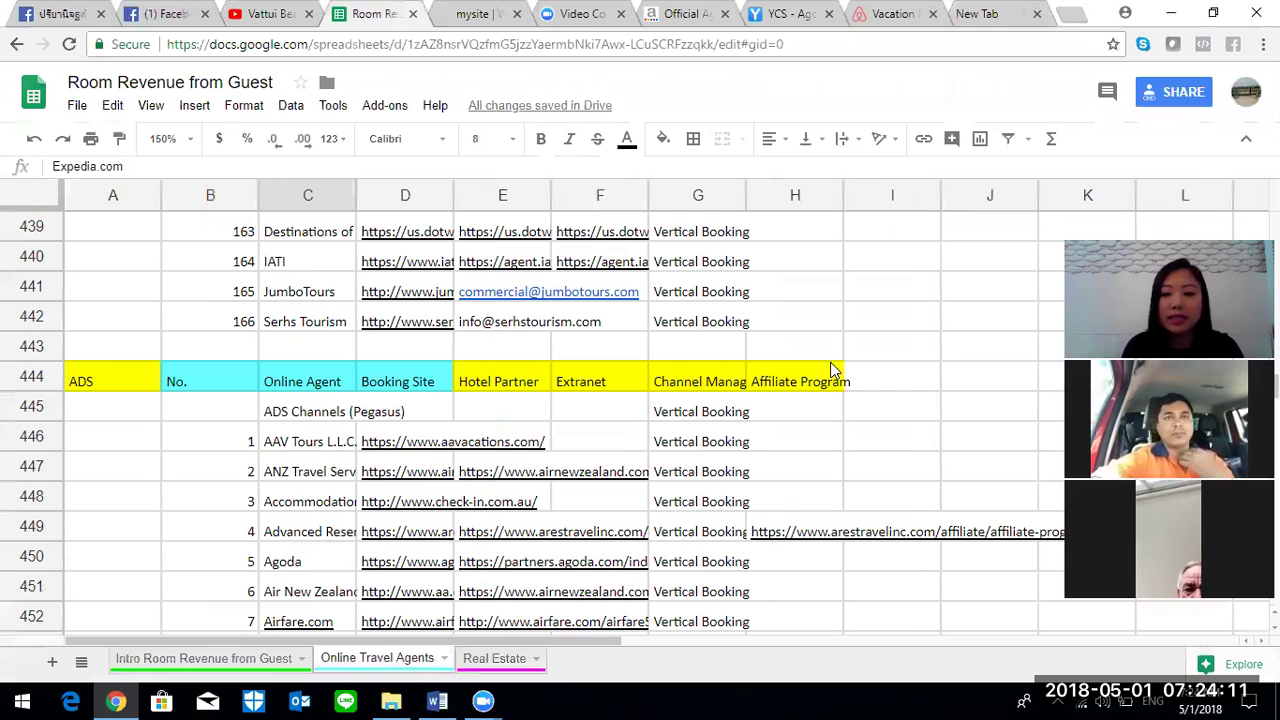
pyautogui.scroll(2, 830, 370)
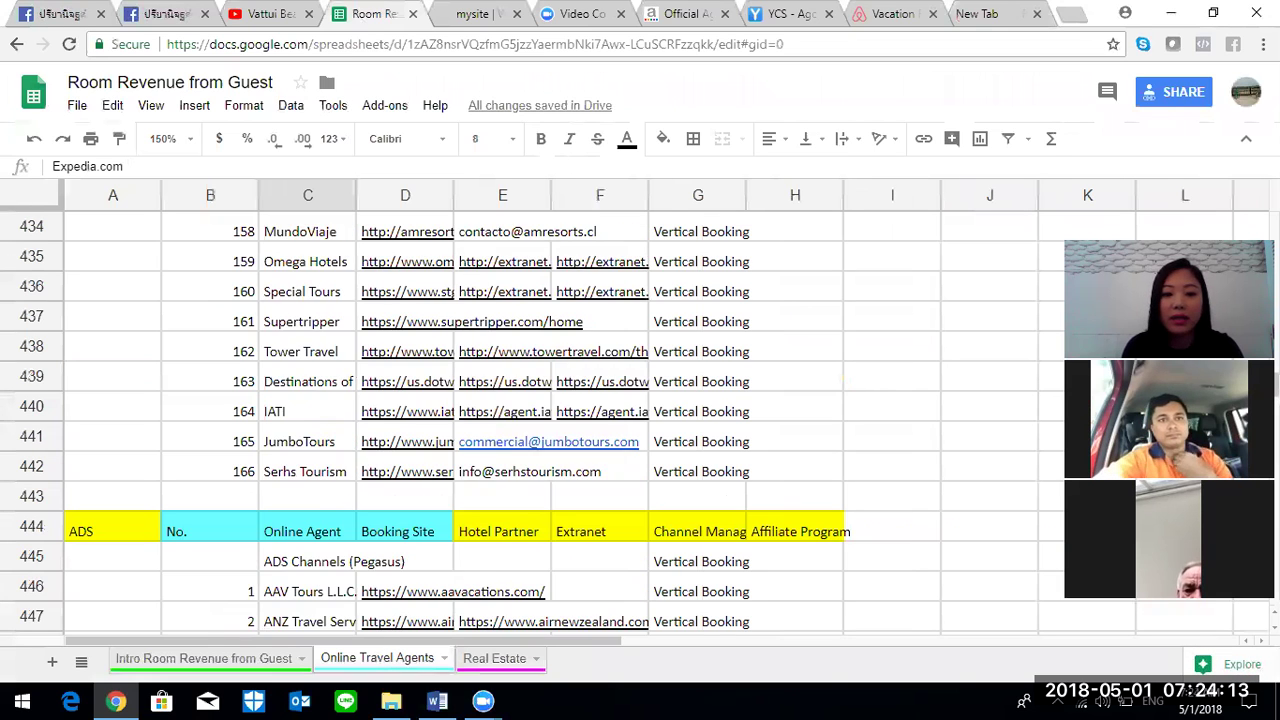
pyautogui.scroll(15, 560, 420)
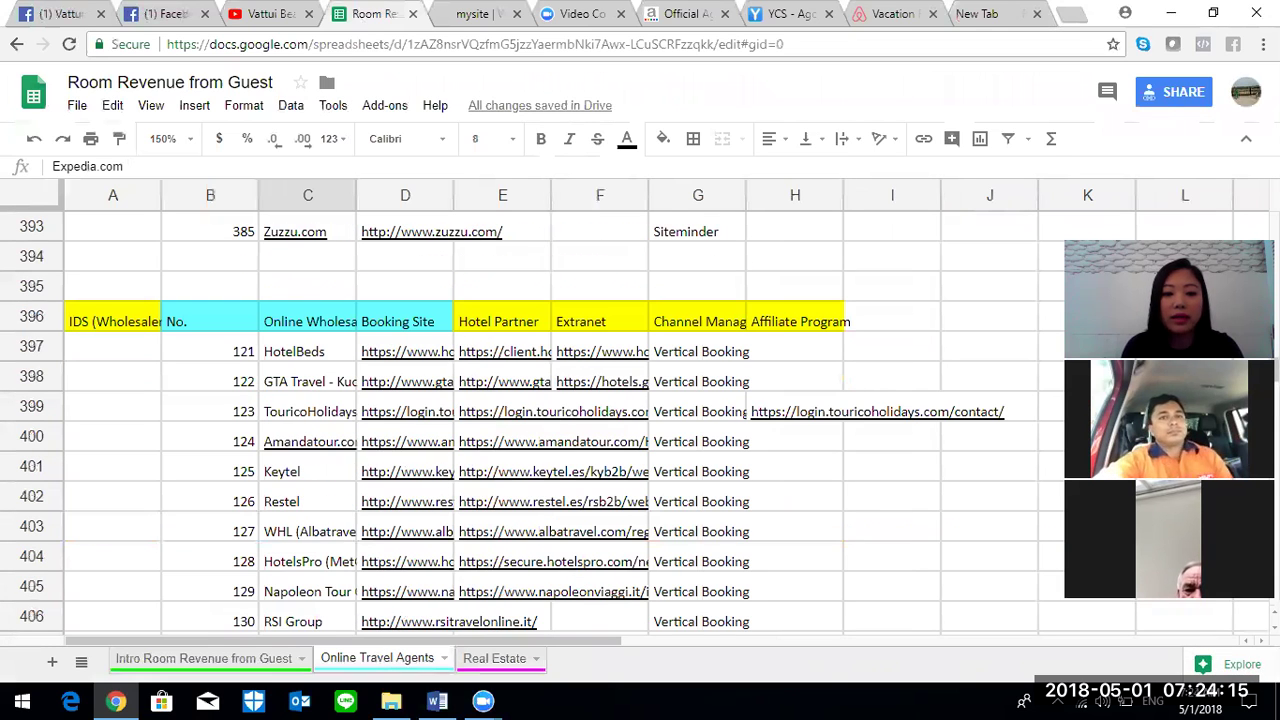
pyautogui.scroll(-4, 750, 396)
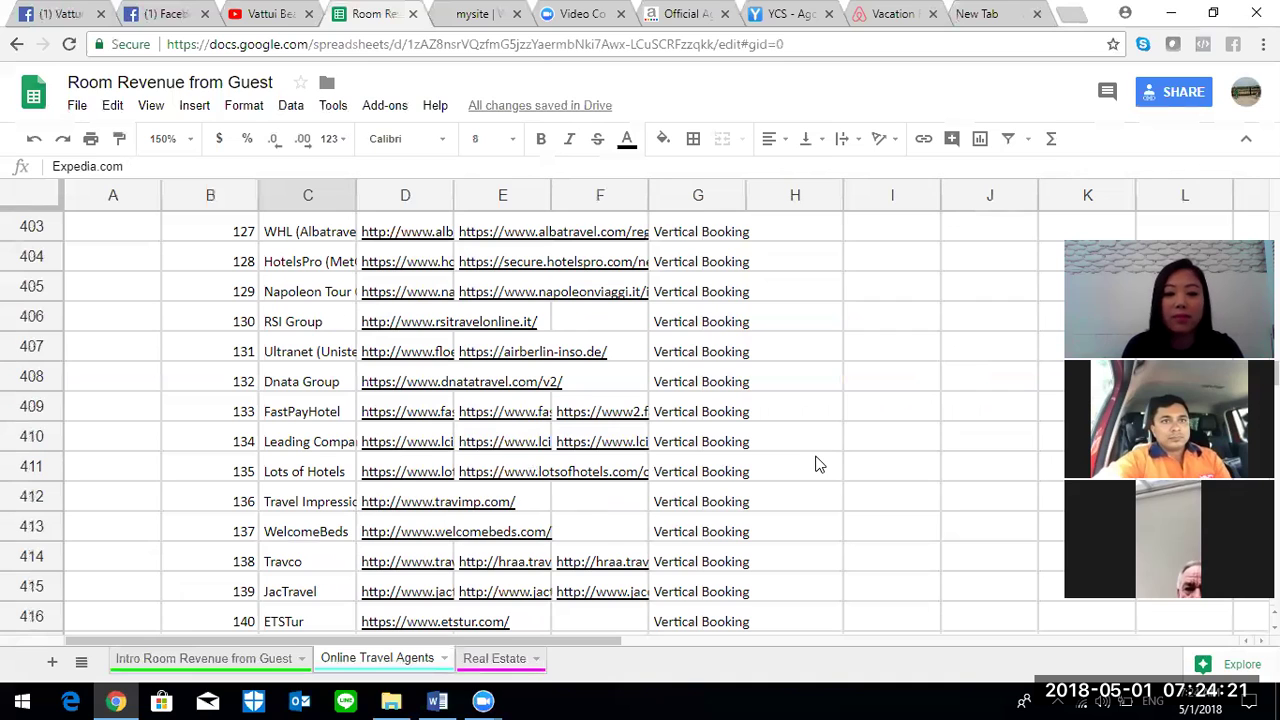
pyautogui.click(488, 658)
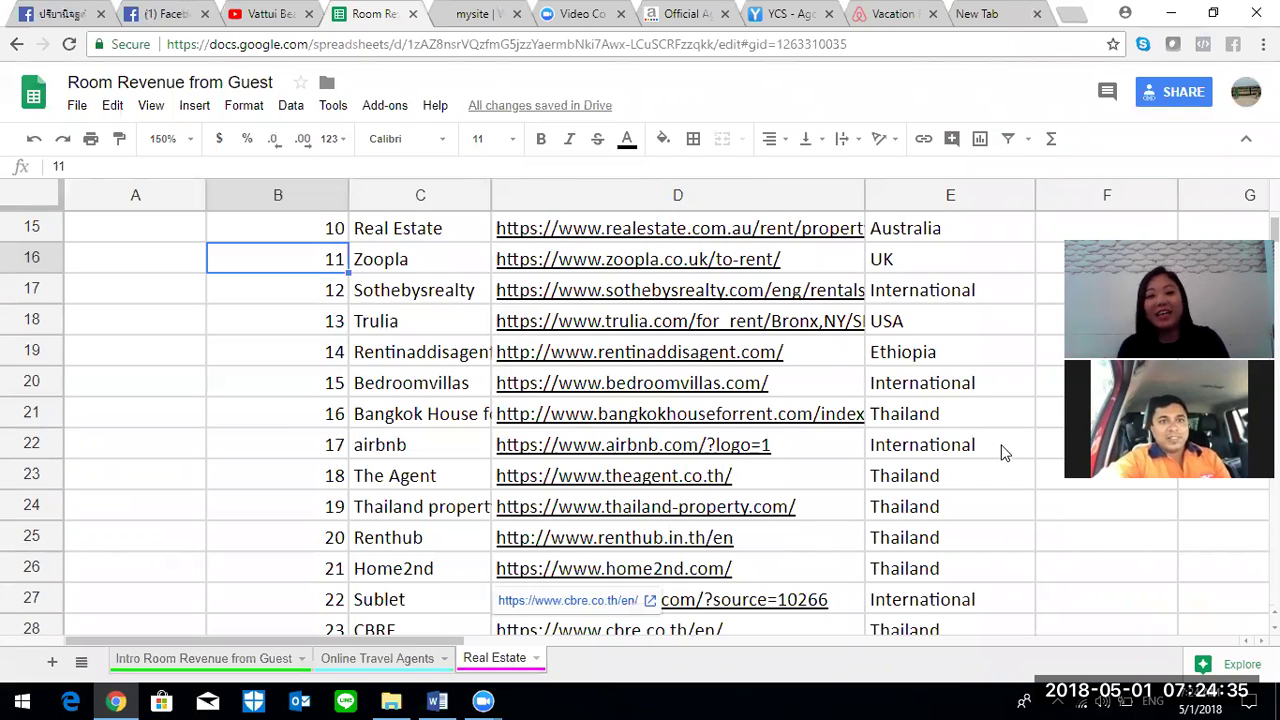
# - In the new tab, search for 'hostelworld' and open the Hostelworld website
pyautogui.click(975, 14)
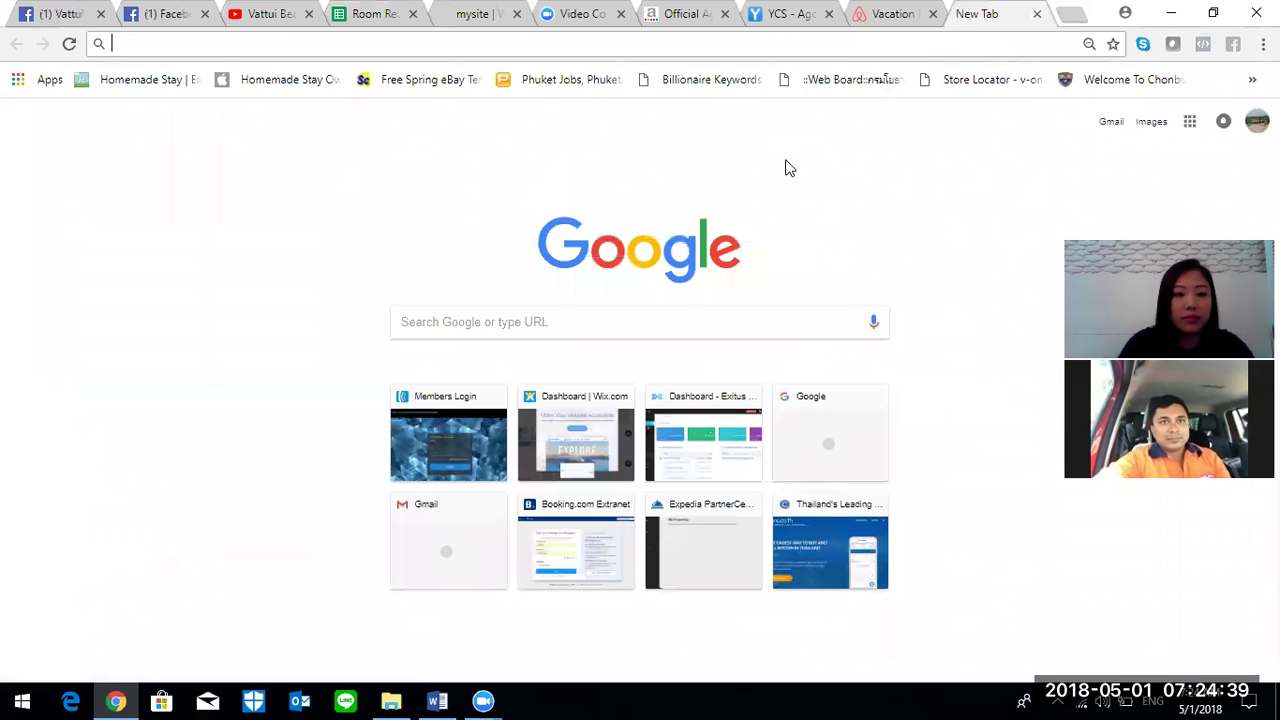
pyautogui.write('host')
pyautogui.press('Return')
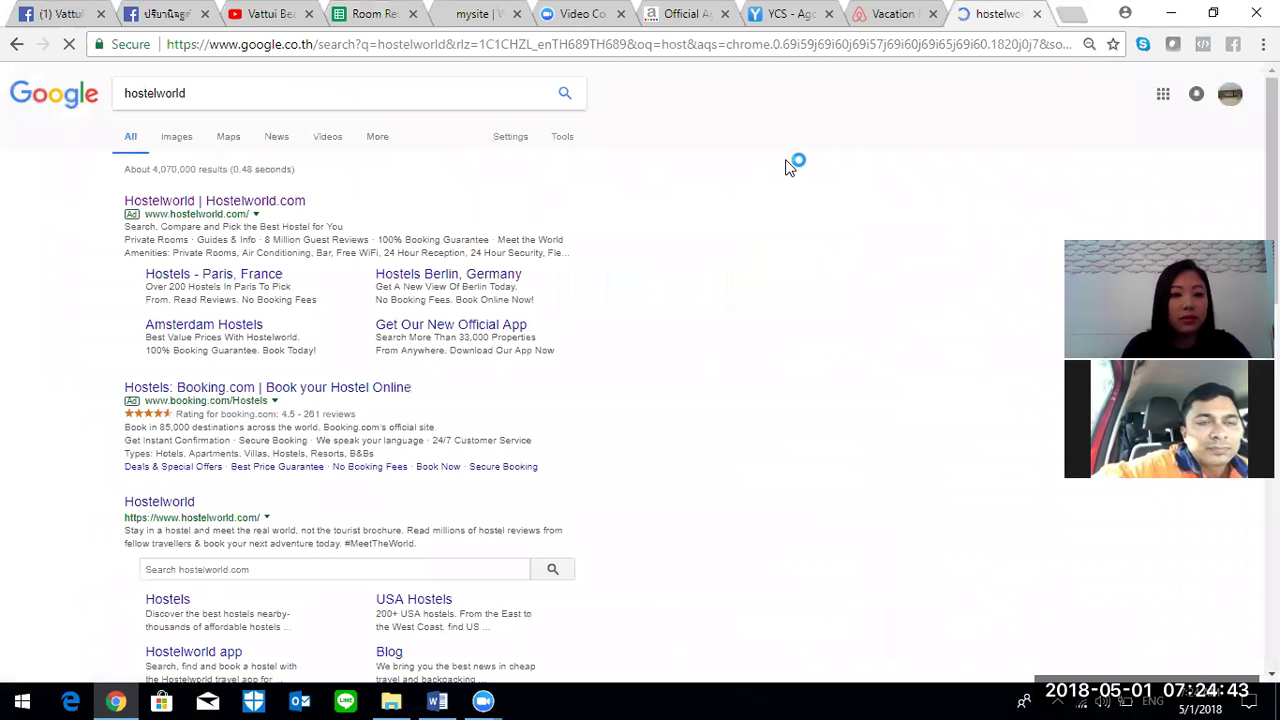
pyautogui.click(207, 205)
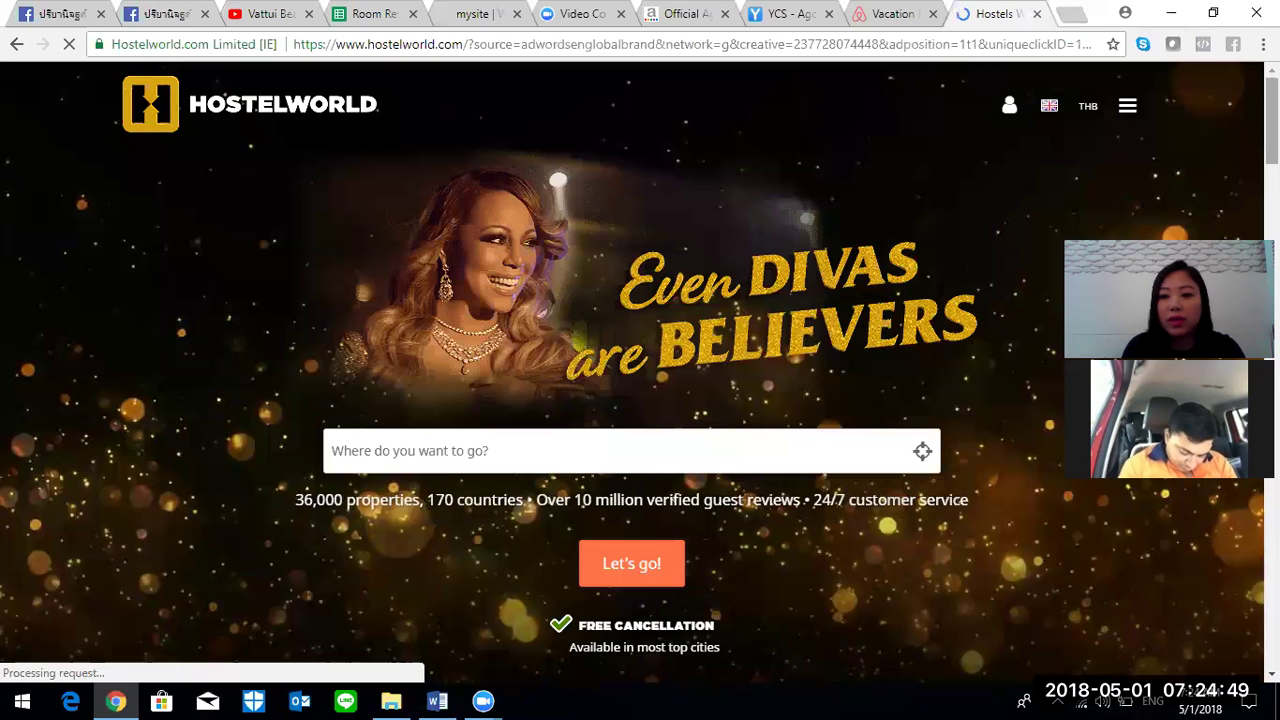
# - Go to the Hostel Sign Up link in the site footer to reach Property Signup
pyautogui.scroll(-1, 256, 216)
pyautogui.scroll(-13, 640, 372)
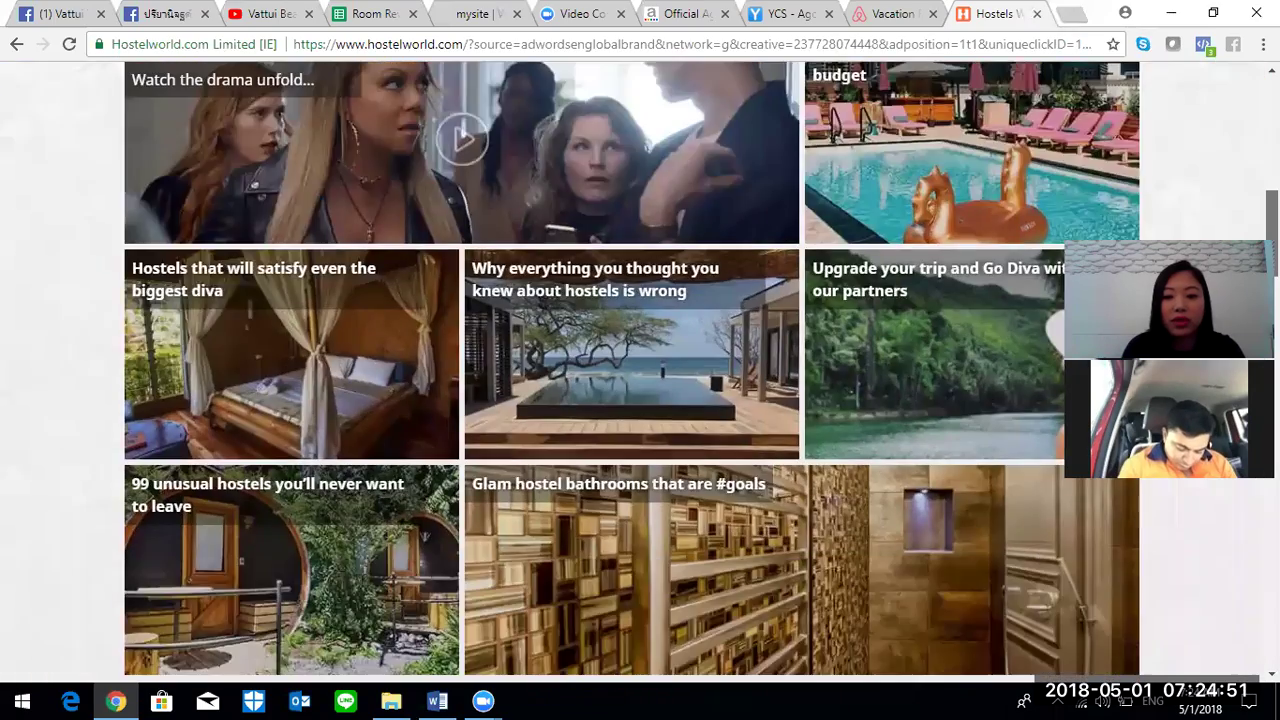
pyautogui.scroll(-6, 632, 372)
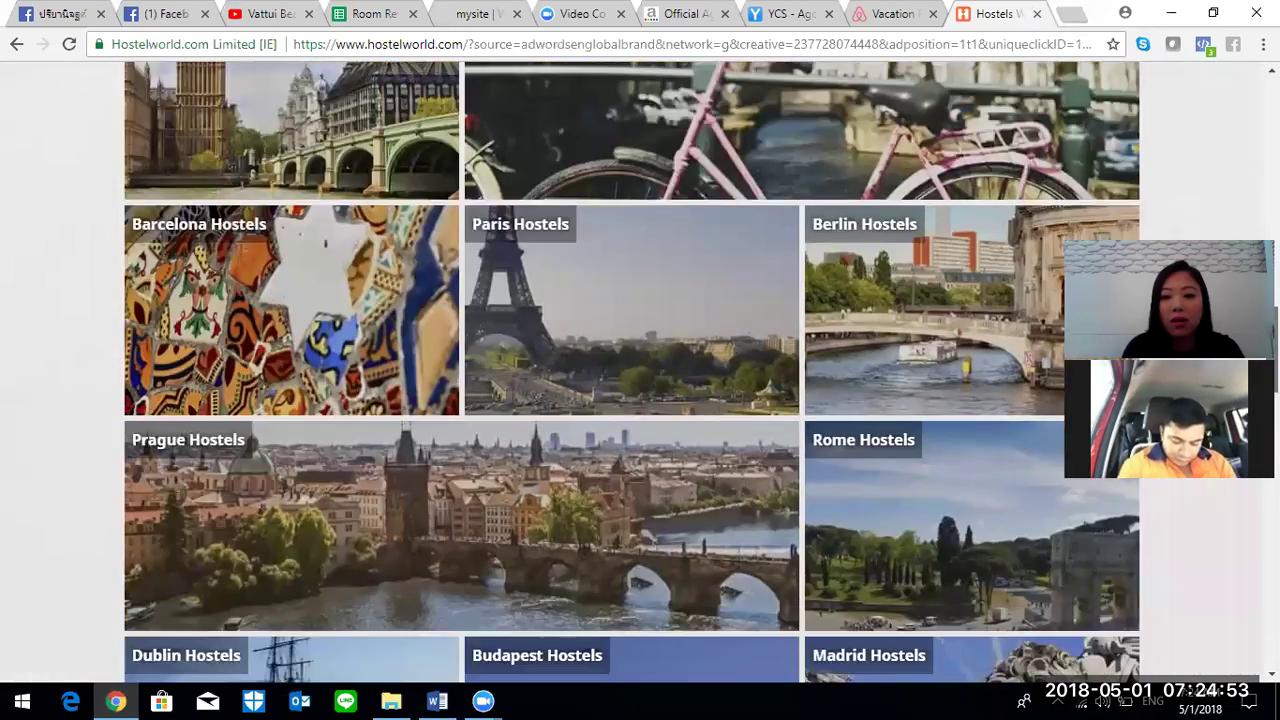
pyautogui.scroll(-12, 632, 372)
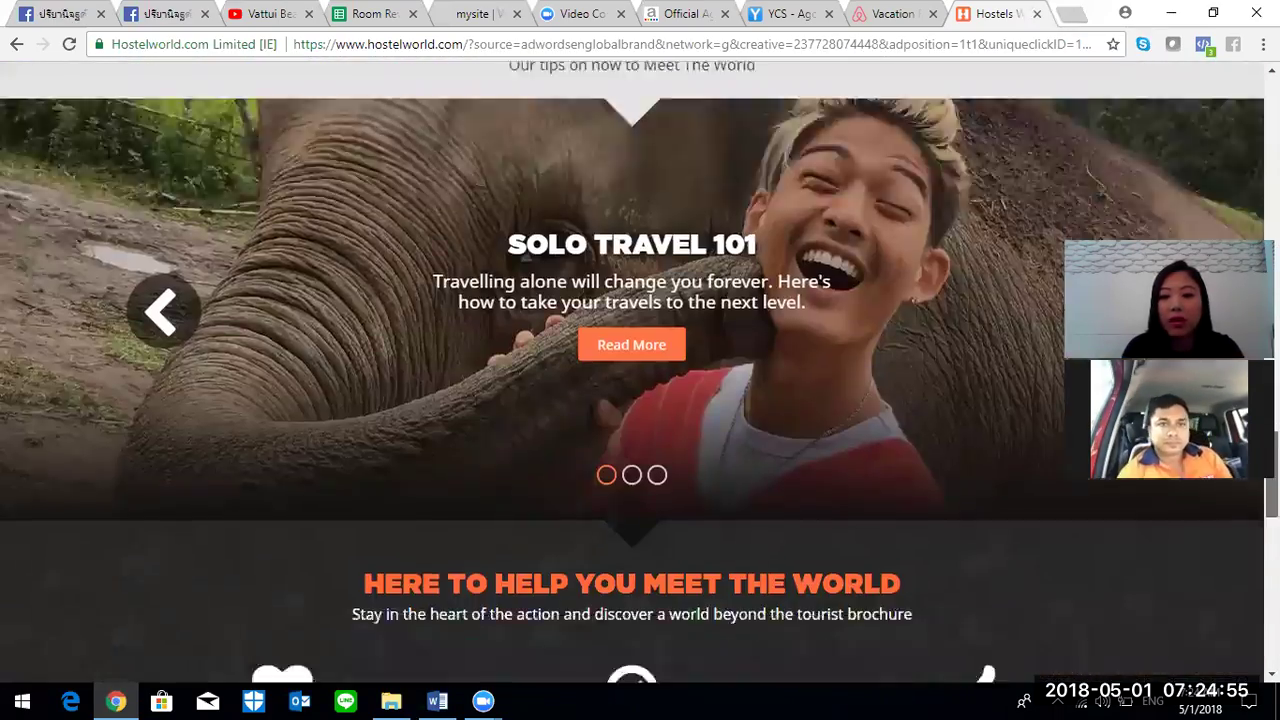
pyautogui.scroll(-4, 1059, 526)
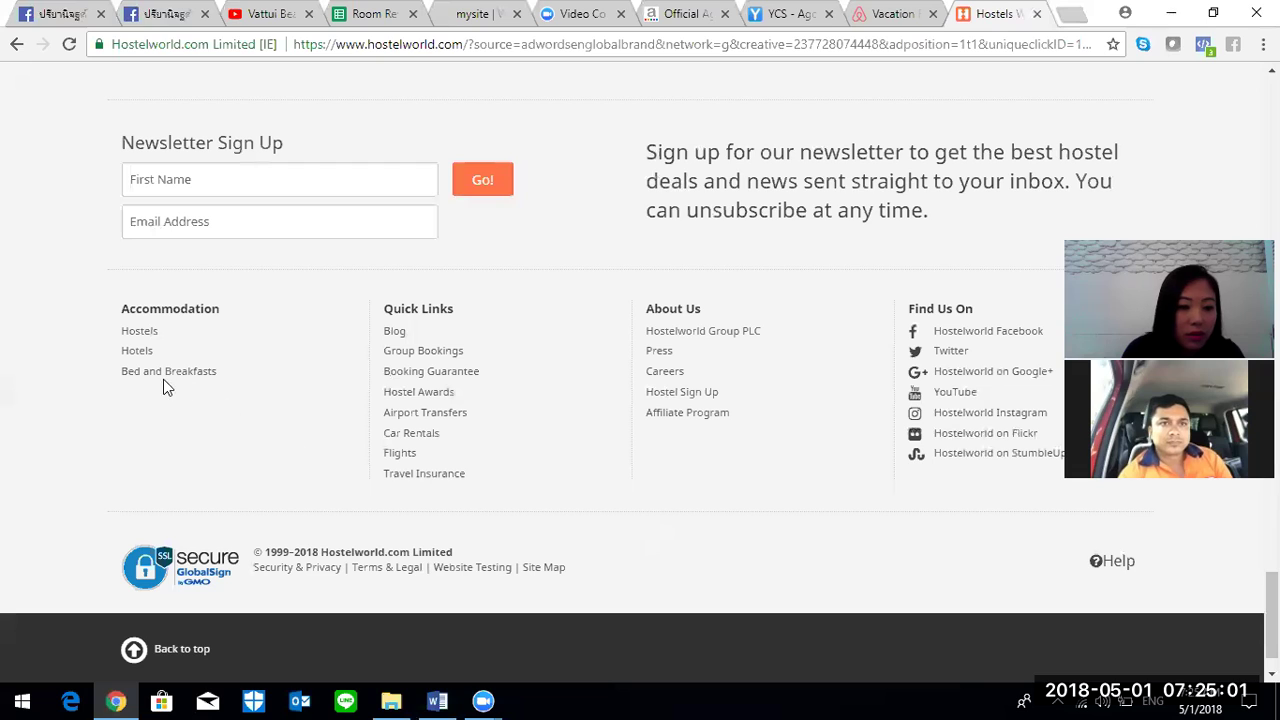
pyautogui.click(673, 396)
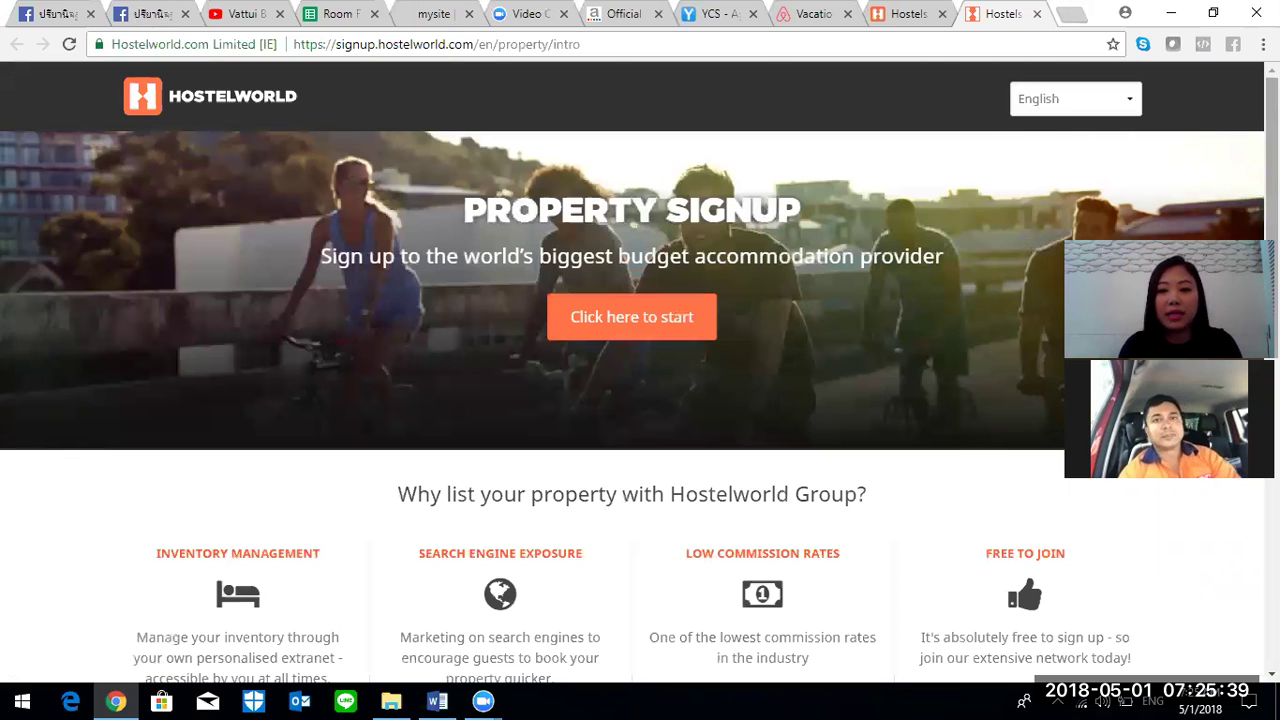
# - Start the signup form and enter the property name 'Vattui Beach Villa Jomtien'
pyautogui.click(680, 335)
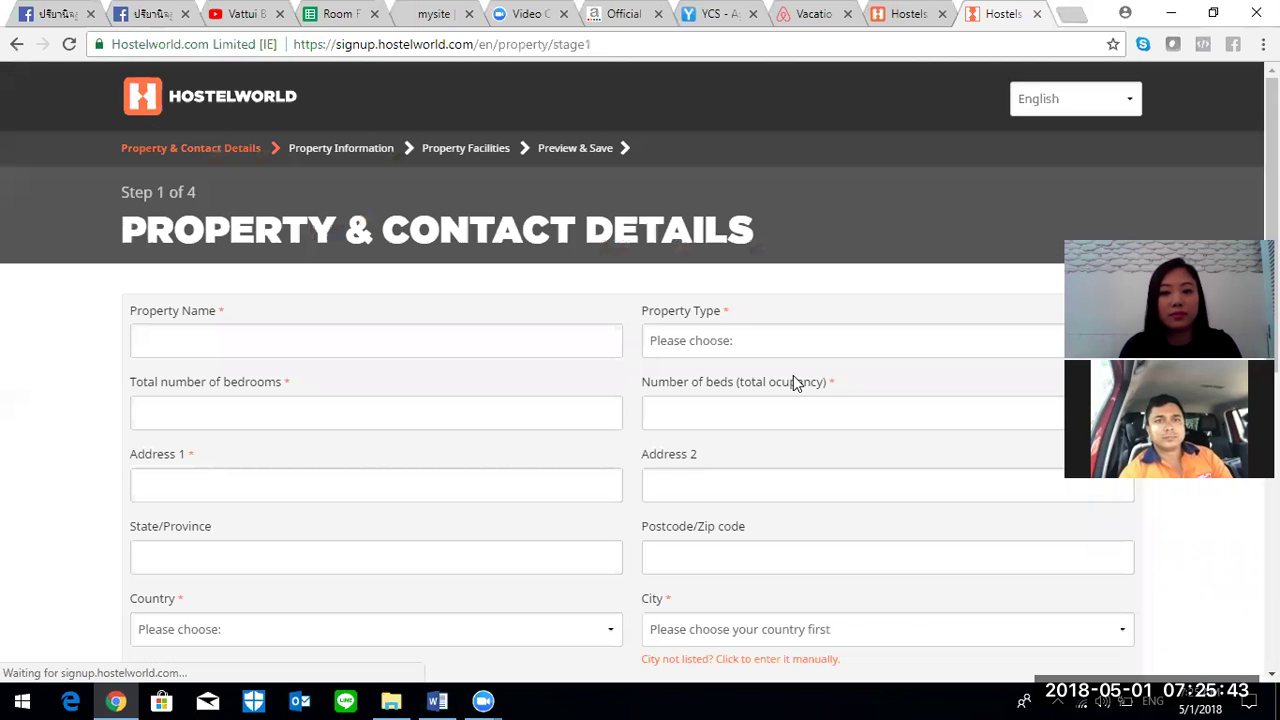
pyautogui.scroll(-2, 640, 400)
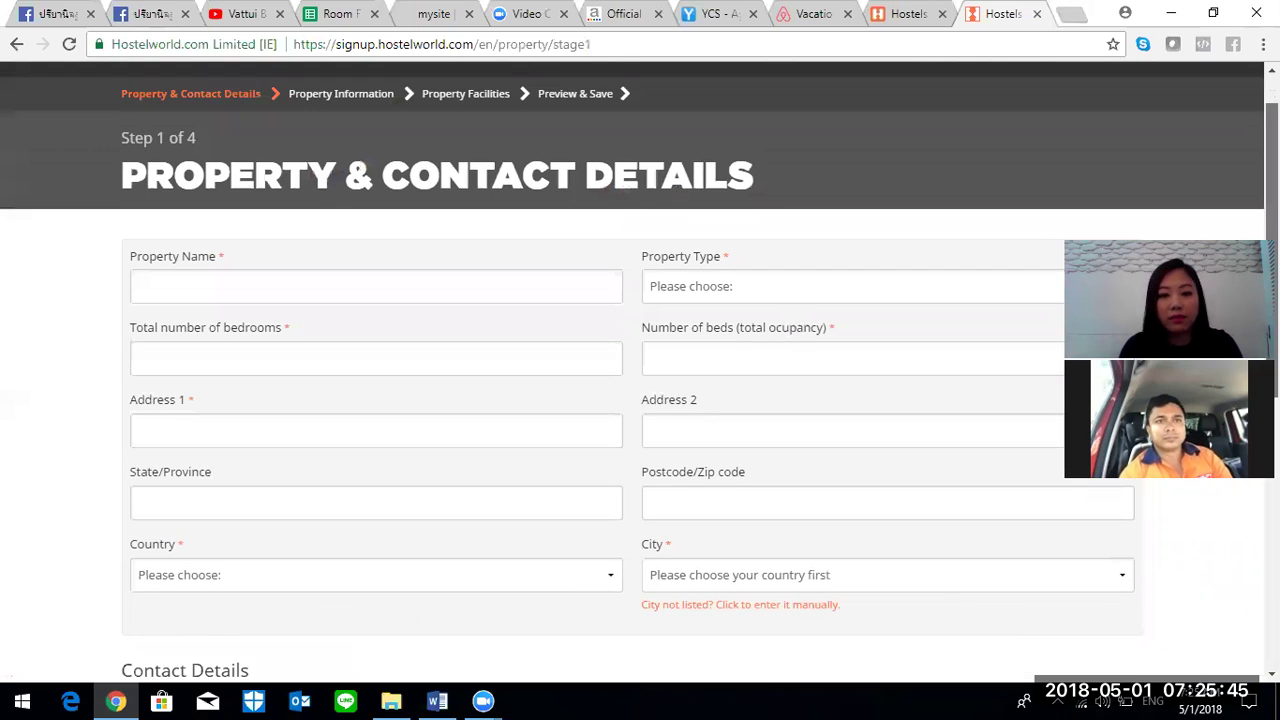
pyautogui.click(378, 248)
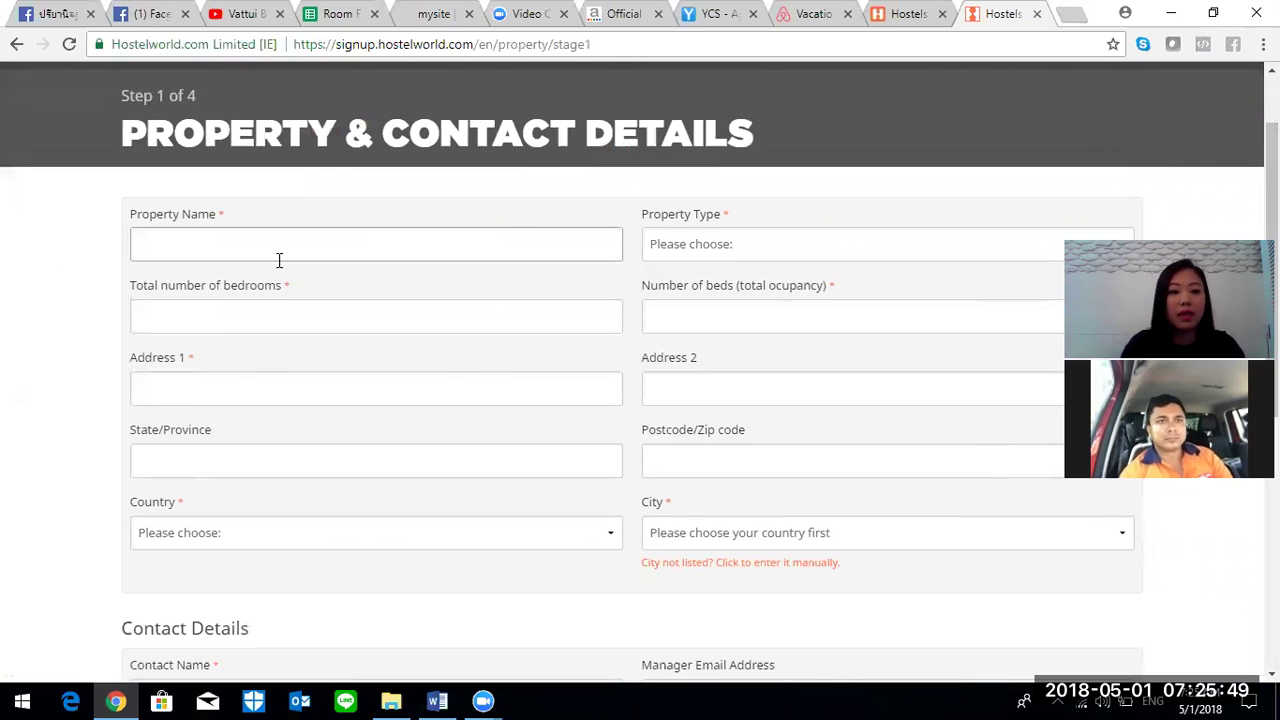
pyautogui.write('Vatt')
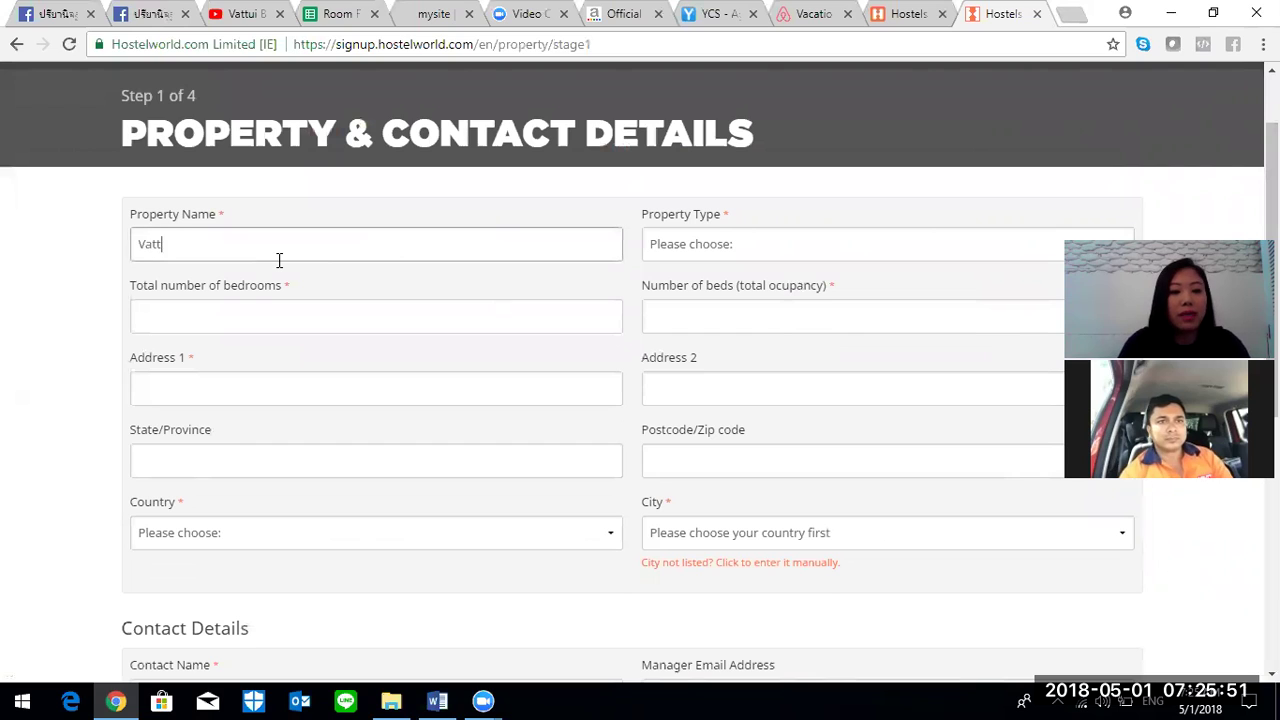
pyautogui.write('ui Beach Villa Jomtien')
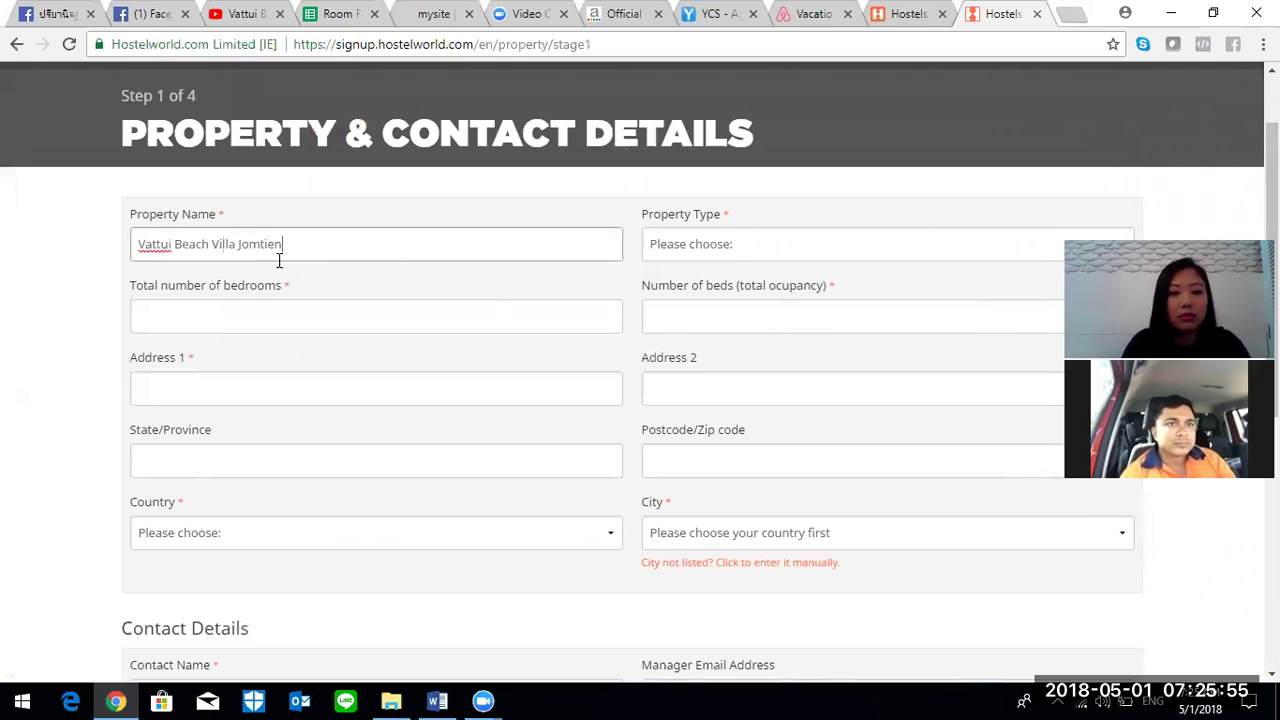
# - Choose Bed and Breakfast as the property type and enter 3 bedrooms
pyautogui.click(658, 249)
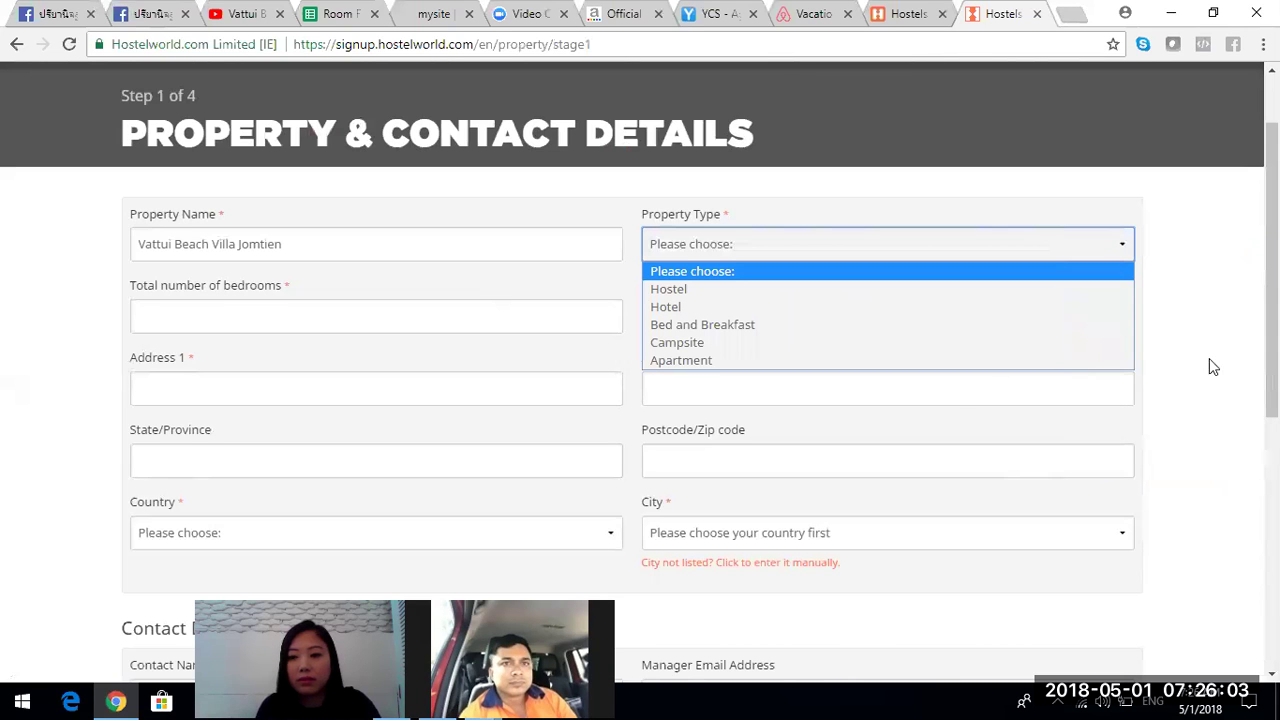
pyautogui.moveTo(1271, 212); pyautogui.dragTo(1271, 236)
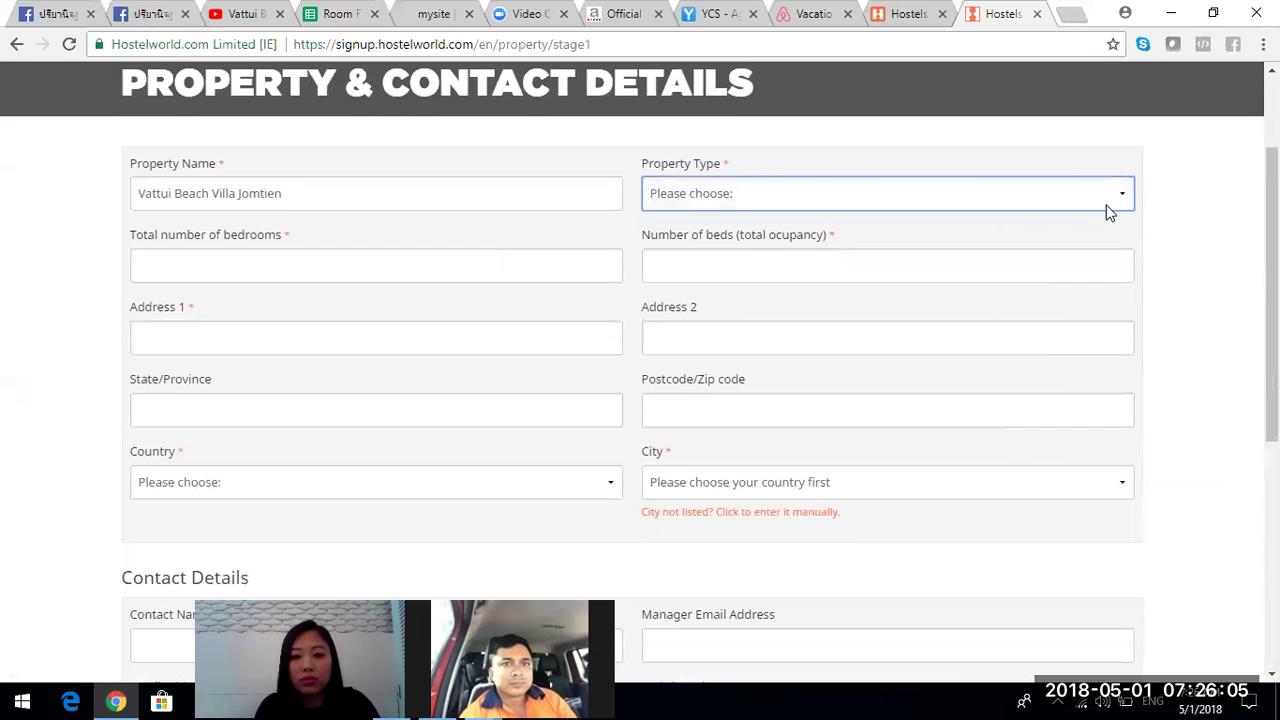
pyautogui.click(1107, 200)
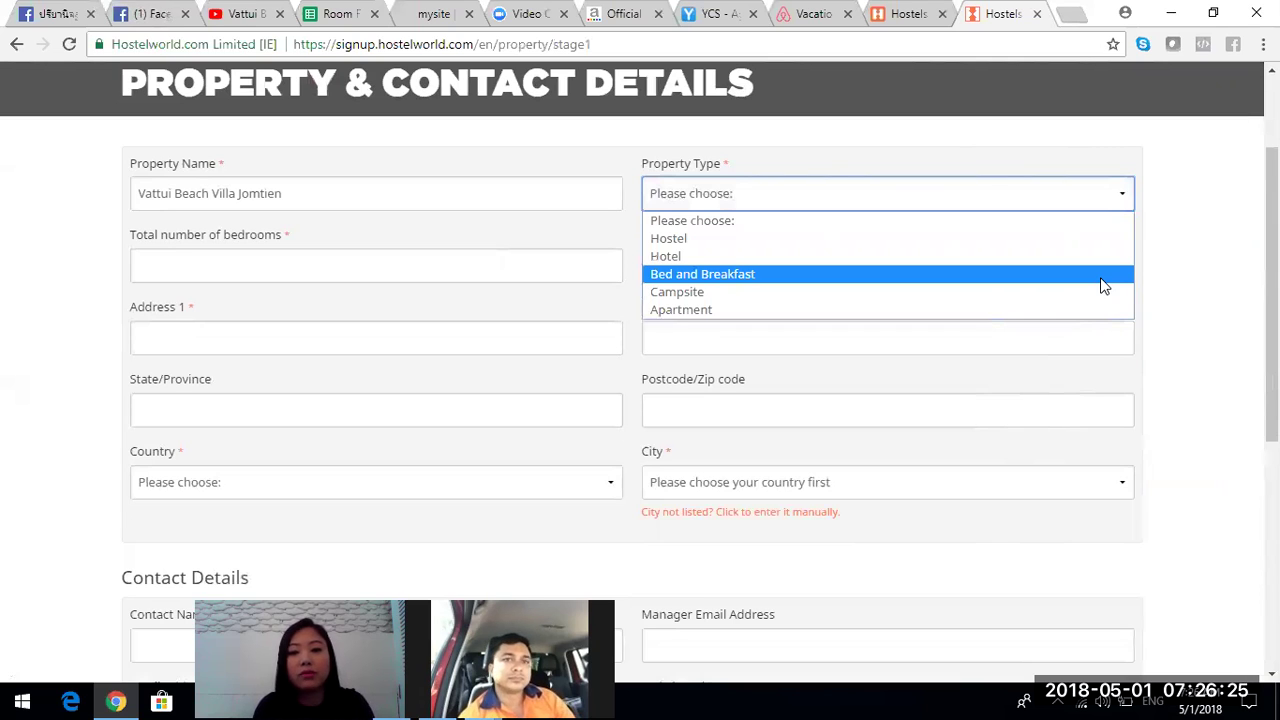
pyautogui.click(1103, 277)
pyautogui.click(408, 267)
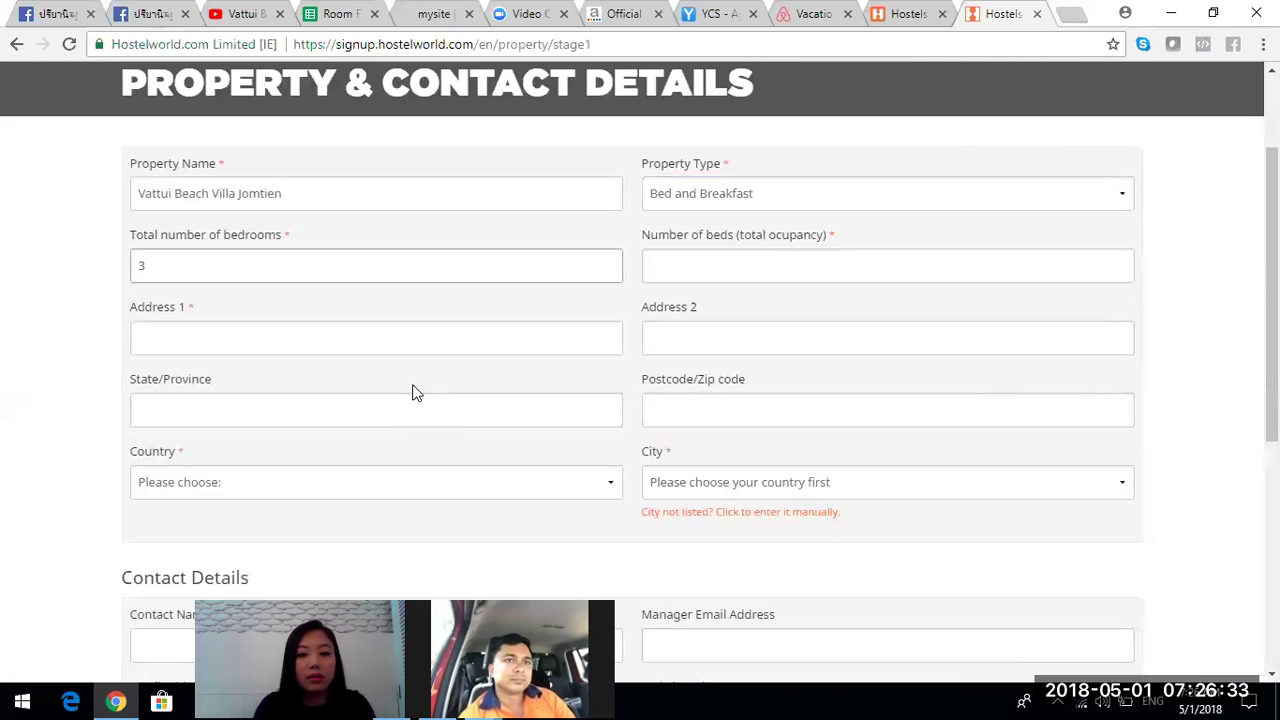
pyautogui.click(703, 273)
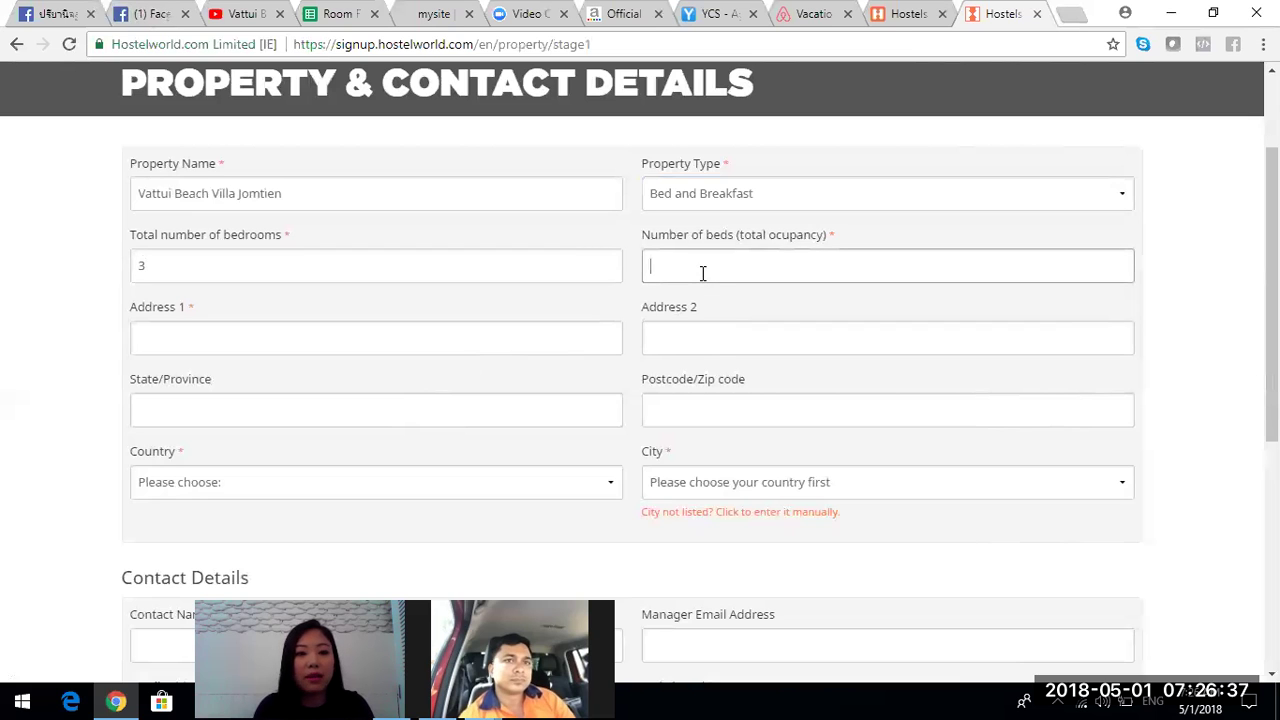
# - Switch to the Facebook chat and send the reply 'chai ka'
pyautogui.click(148, 13)
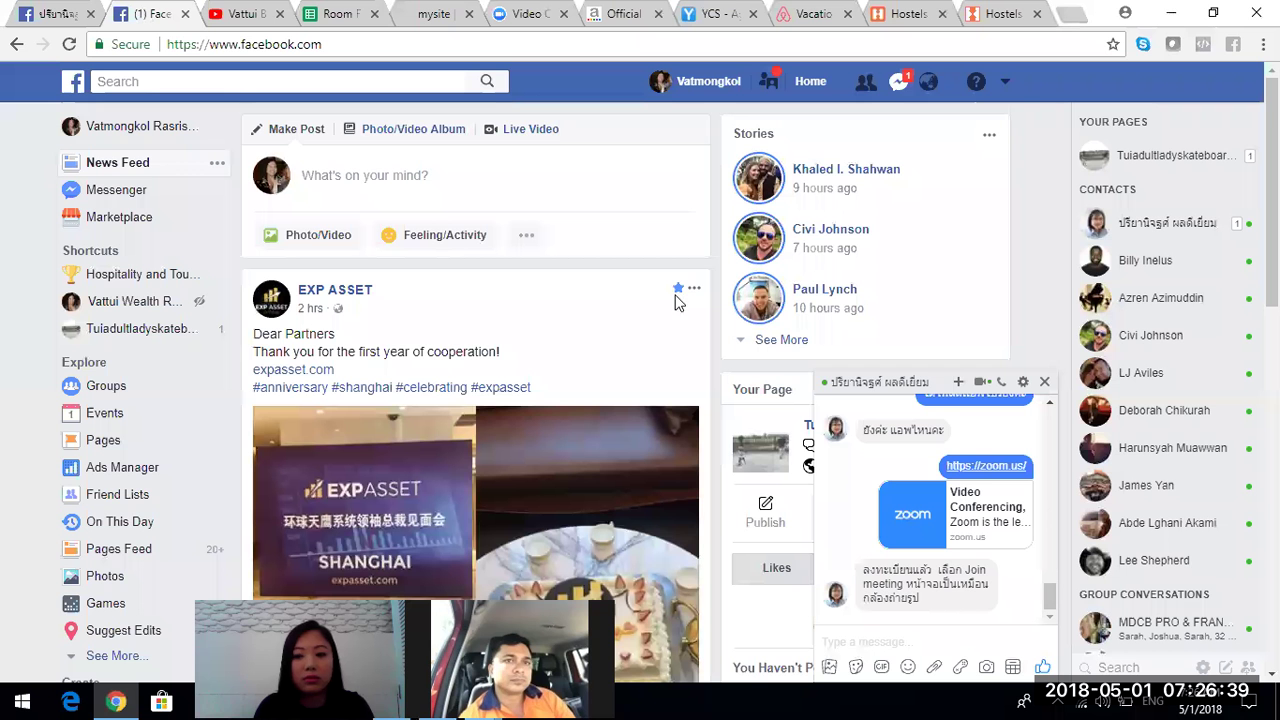
pyautogui.click(937, 620)
pyautogui.write('chai ka')
pyautogui.press('Return')
# - Send the messages 'click the link' and 'to join' in Messenger
pyautogui.write('che')
pyautogui.press('BackSpace')
pyautogui.press('BackSpace')
pyautogui.press('BackSpace')
pyautogui.write('cick')
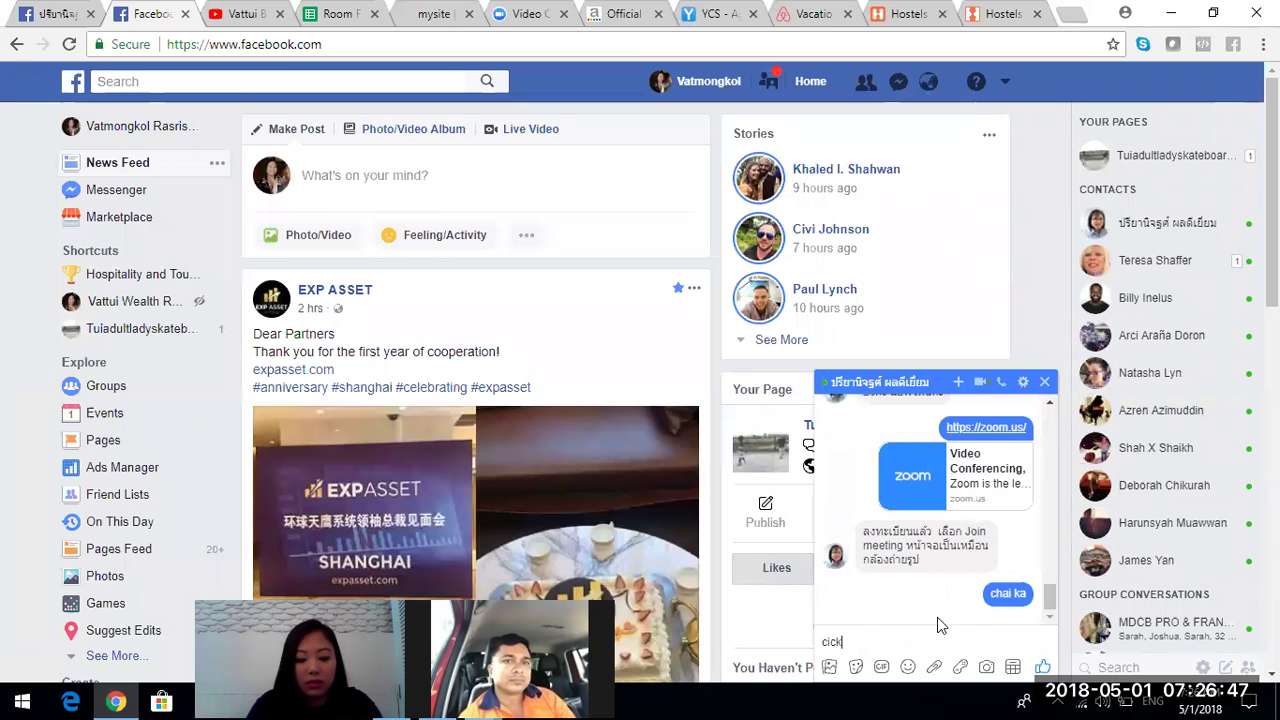
pyautogui.press('Left')
pyautogui.press('Left')
pyautogui.press('Left')
pyautogui.write('l')
pyautogui.press('End')
pyautogui.write('the link')
pyautogui.press('Return')
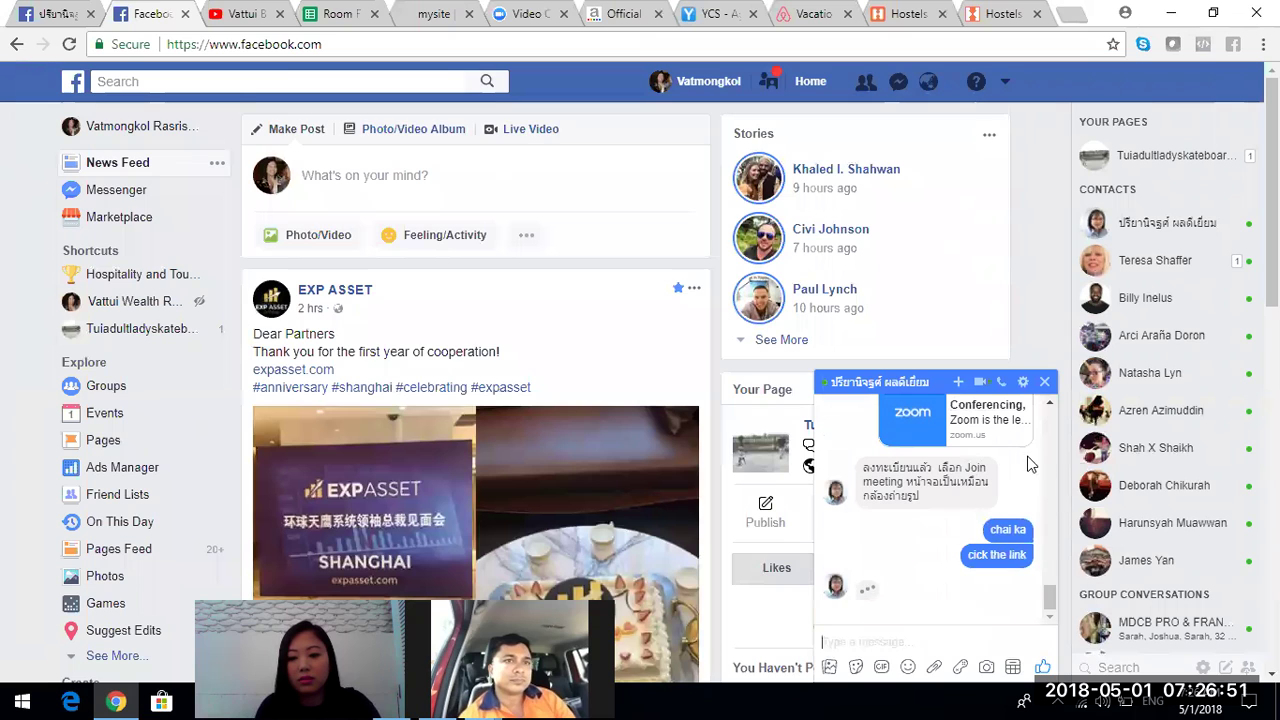
pyautogui.write('to ')
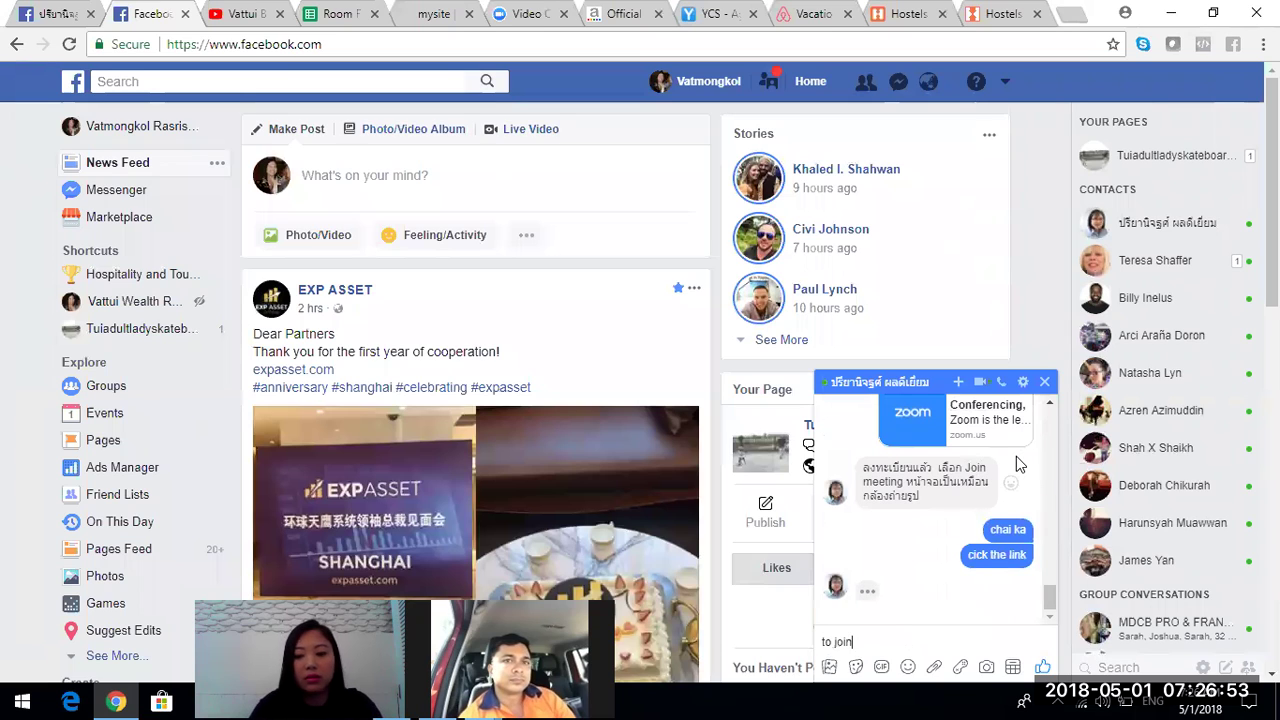
pyautogui.write('join')
pyautogui.press('Return')
# - Paste and send the Zoom meeting link in the chat twice
pyautogui.moveTo(1050, 590); pyautogui.dragTo(1052, 570)
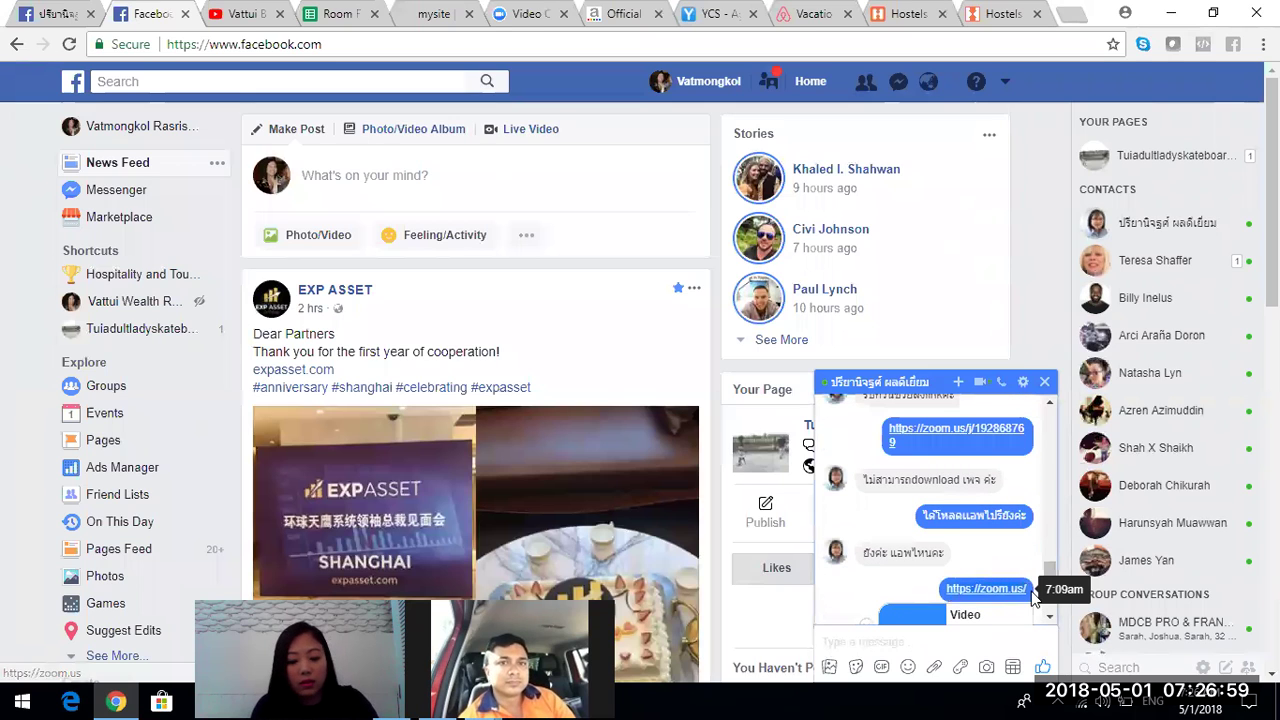
pyautogui.moveTo(1048, 573); pyautogui.dragTo(1048, 609)
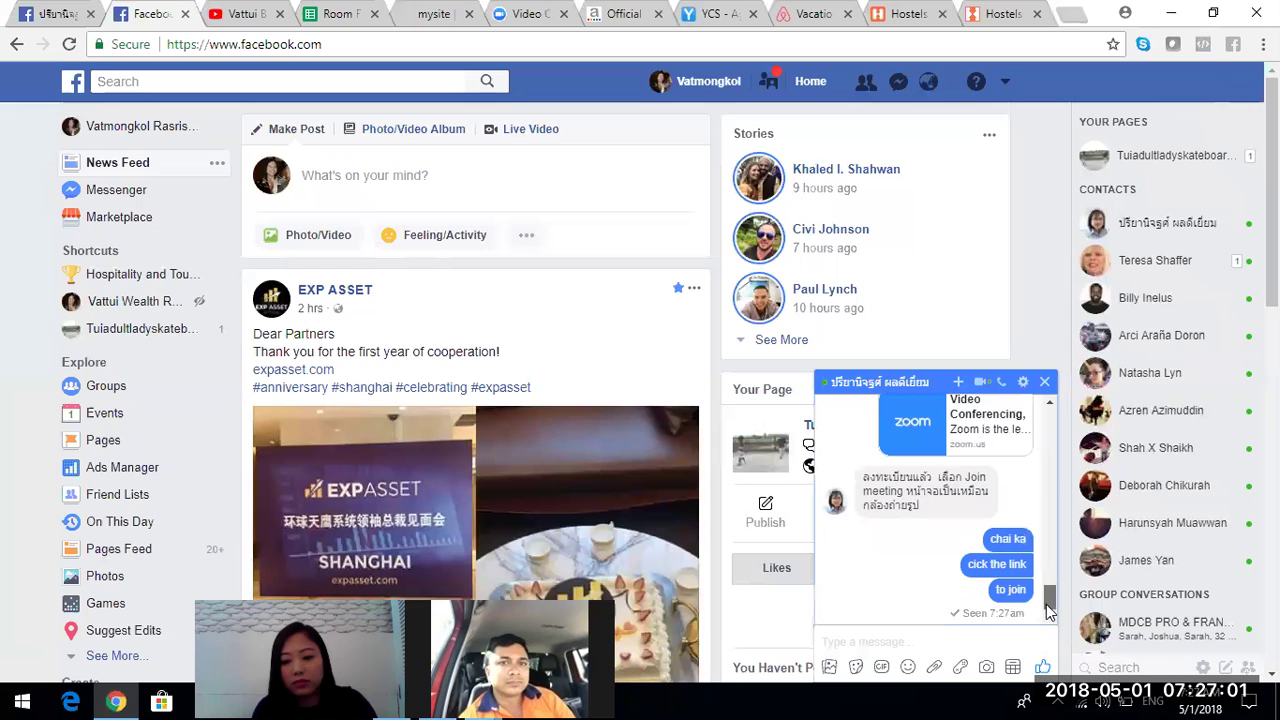
pyautogui.click(995, 630)
pyautogui.write('https://zoom.us/')
pyautogui.press('Return')
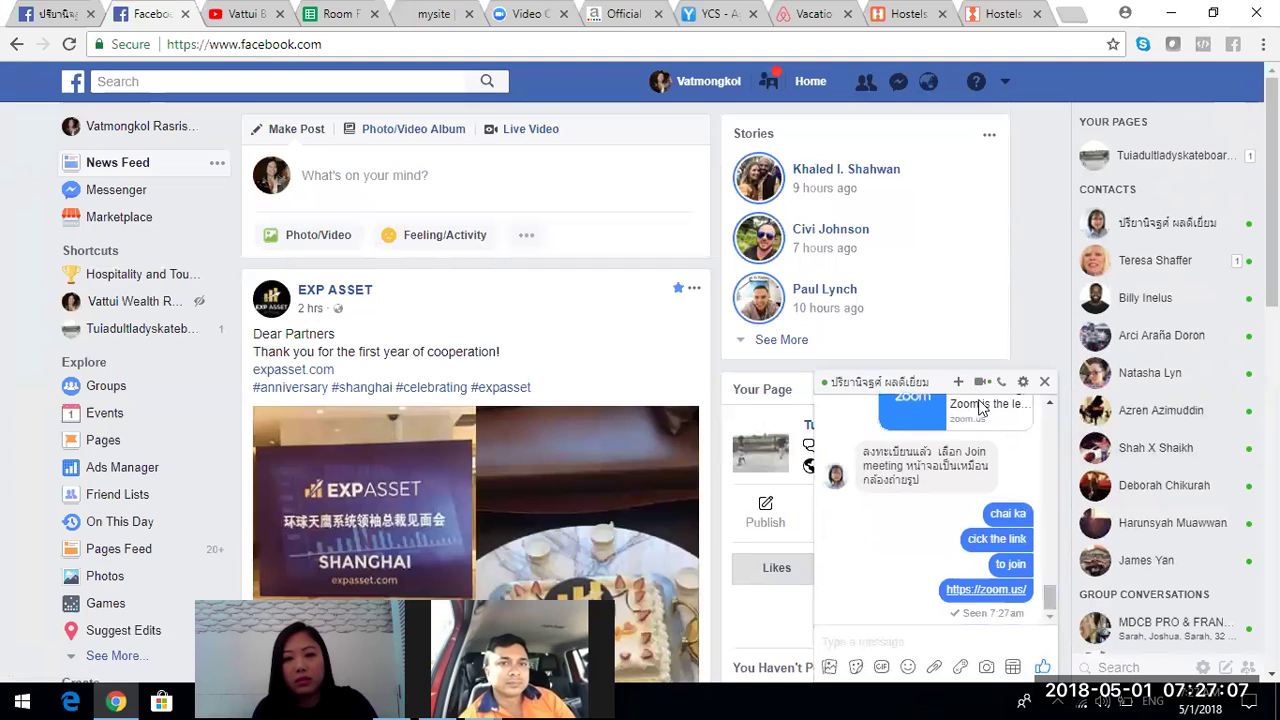
pyautogui.moveTo(1054, 603); pyautogui.dragTo(1058, 582)
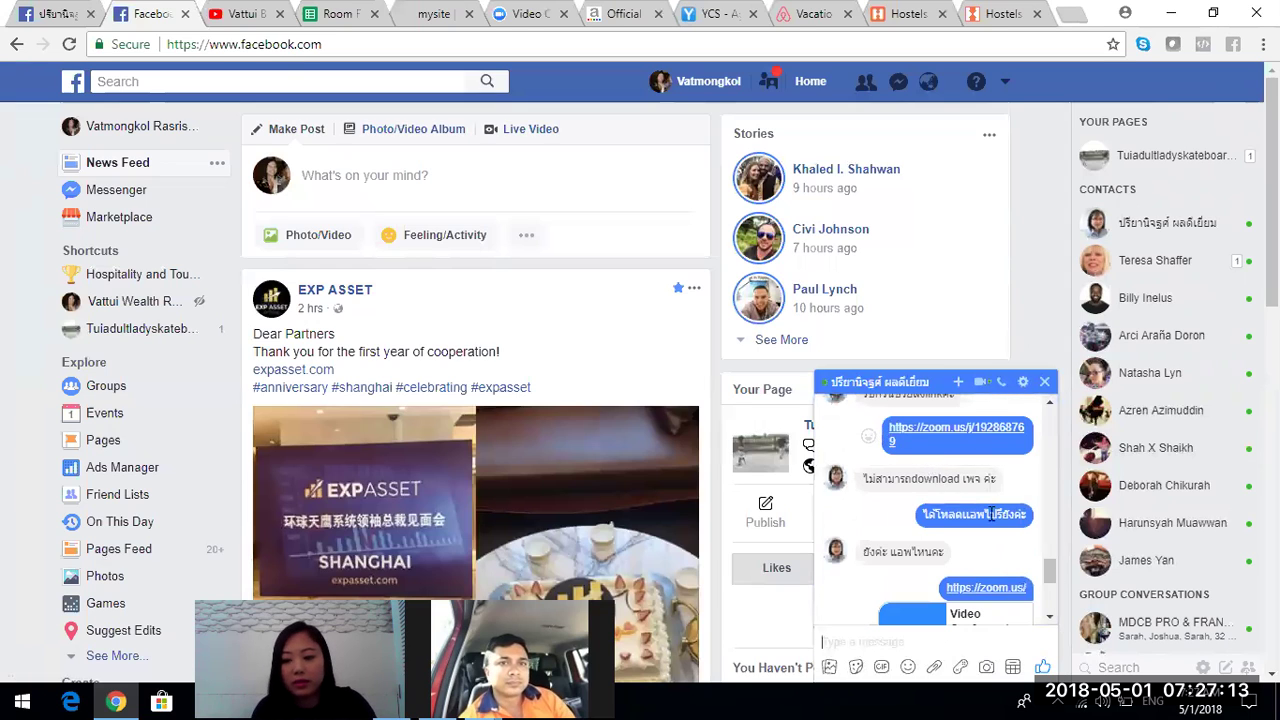
pyautogui.scroll(-5, 1053, 605)
pyautogui.click(984, 632)
pyautogui.write('https://zoom.us/')
pyautogui.press('Return')
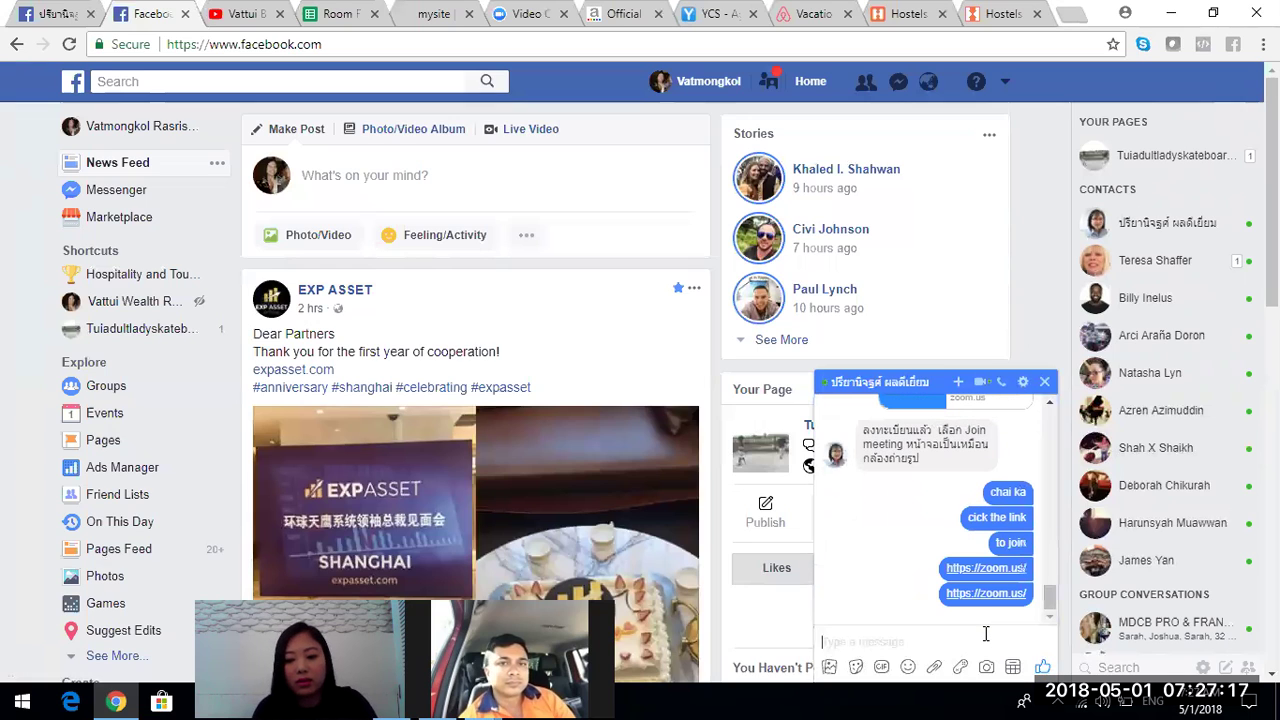
# - Send the Zoom meeting link one more time and close the chat window
pyautogui.moveTo(1052, 600); pyautogui.dragTo(1055, 527)
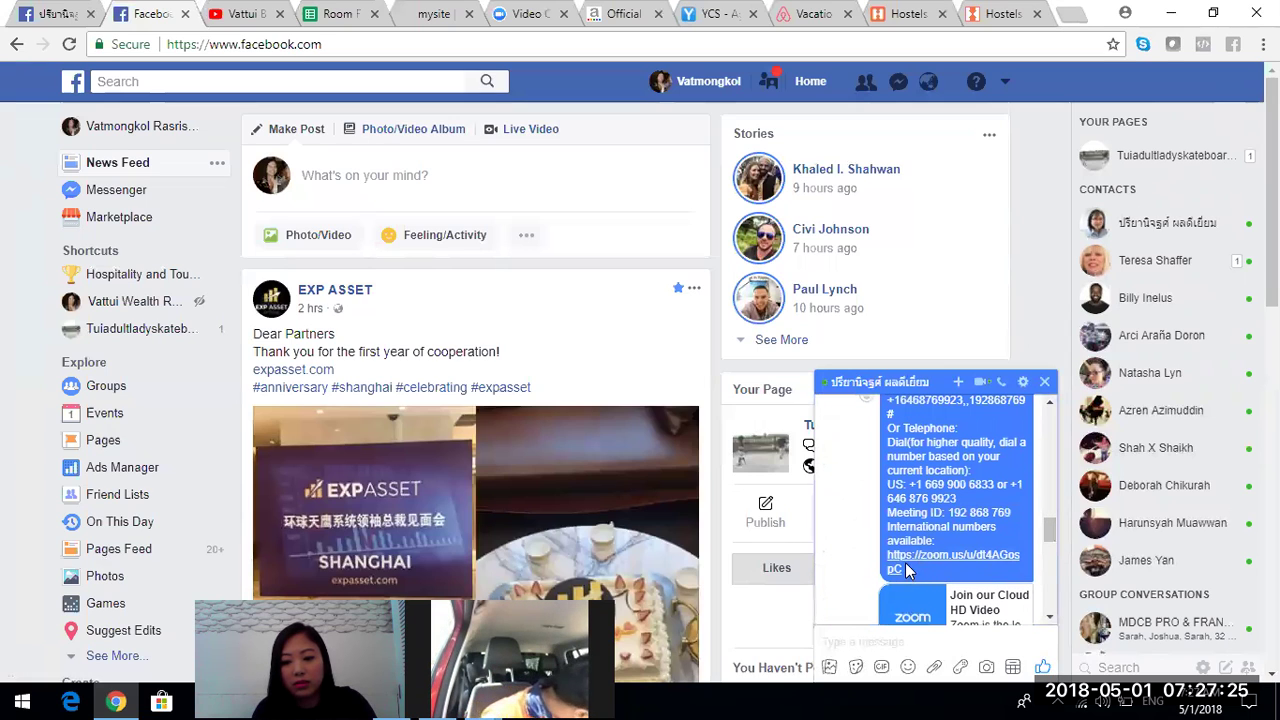
pyautogui.moveTo(1051, 530); pyautogui.dragTo(1053, 508)
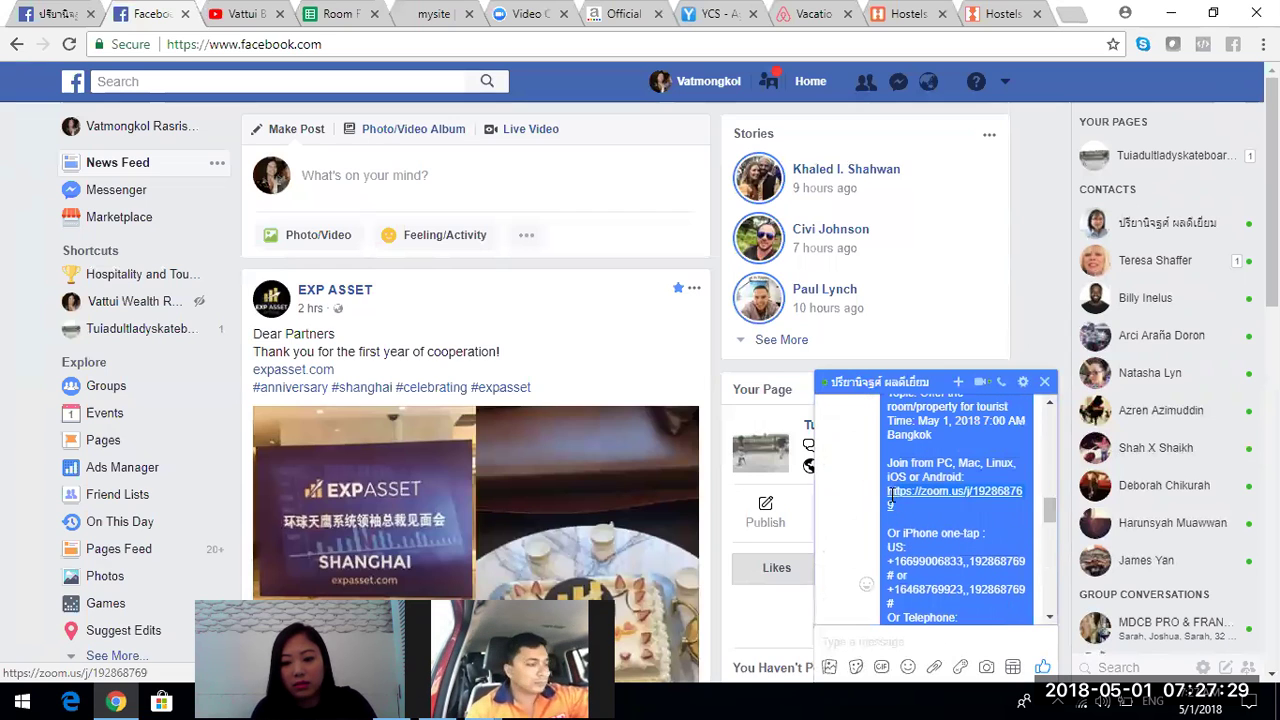
pyautogui.moveTo(1051, 507); pyautogui.dragTo(1047, 610)
pyautogui.click(963, 636)
pyautogui.write('https://zoom.us/j/192868769')
pyautogui.press('Return')
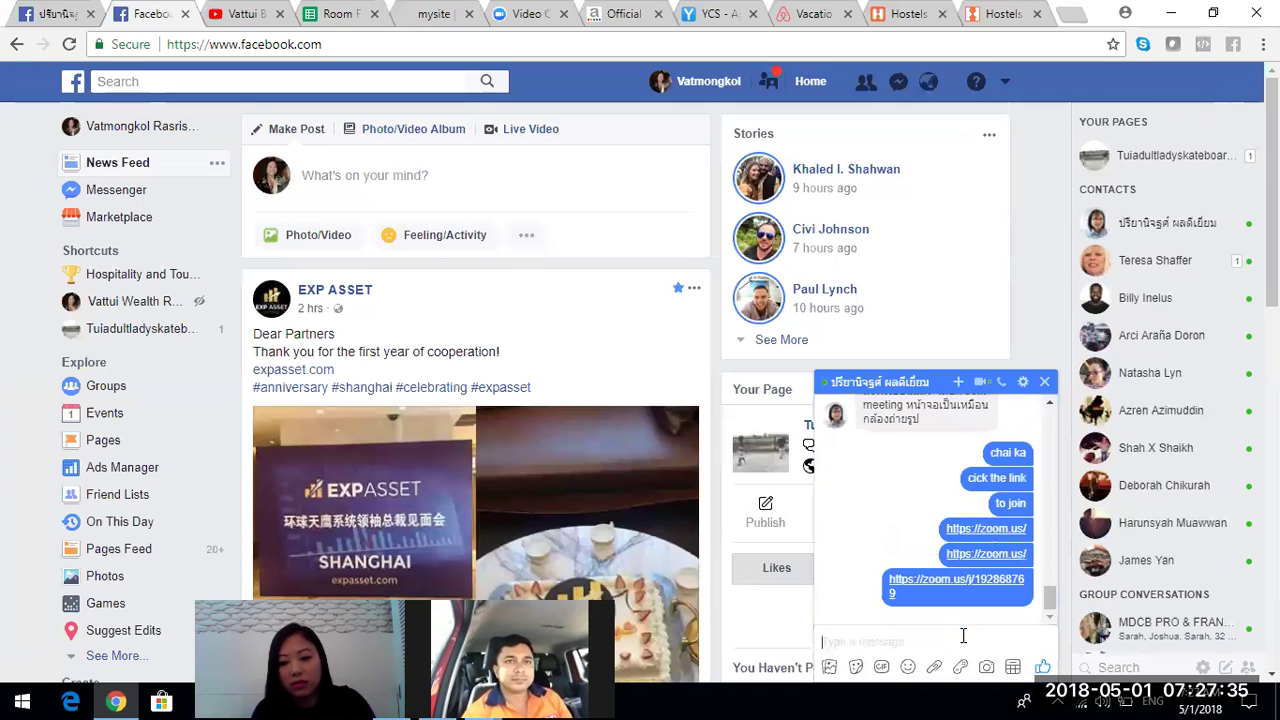
pyautogui.click(1044, 381)
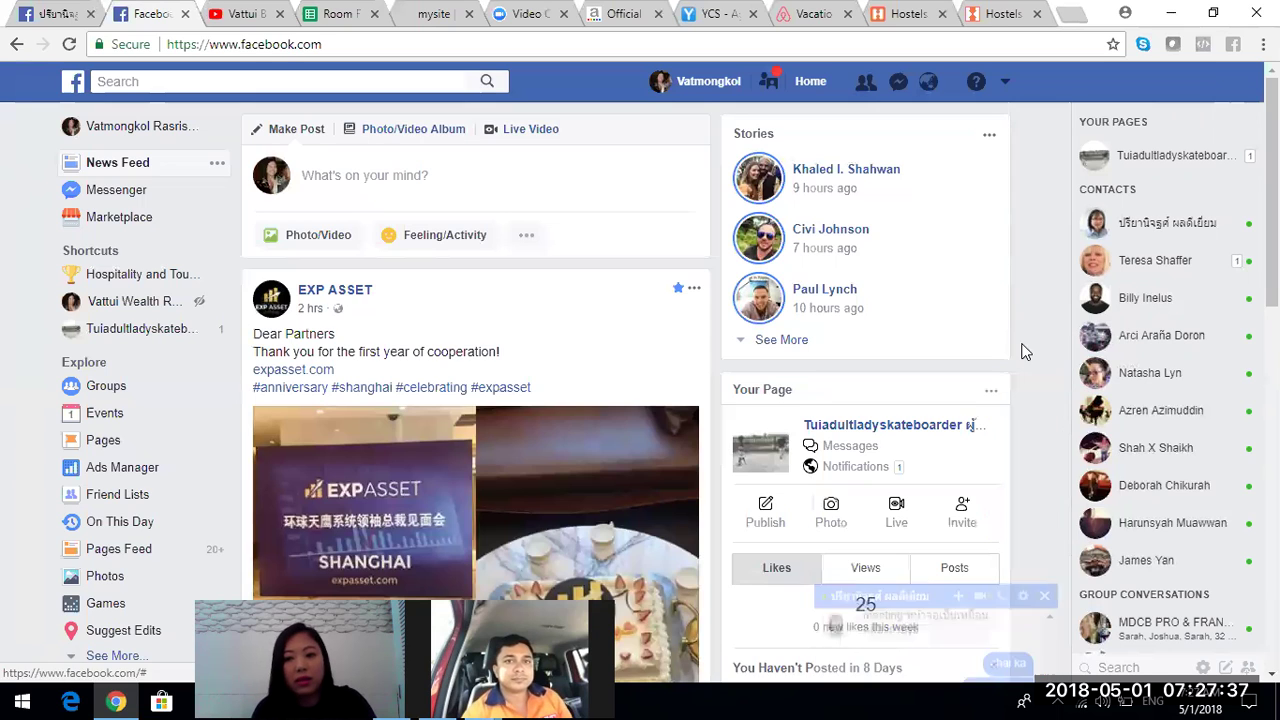
# - Back on the Hostelworld form, start typing the property's street address in Address 1
pyautogui.click(990, 14)
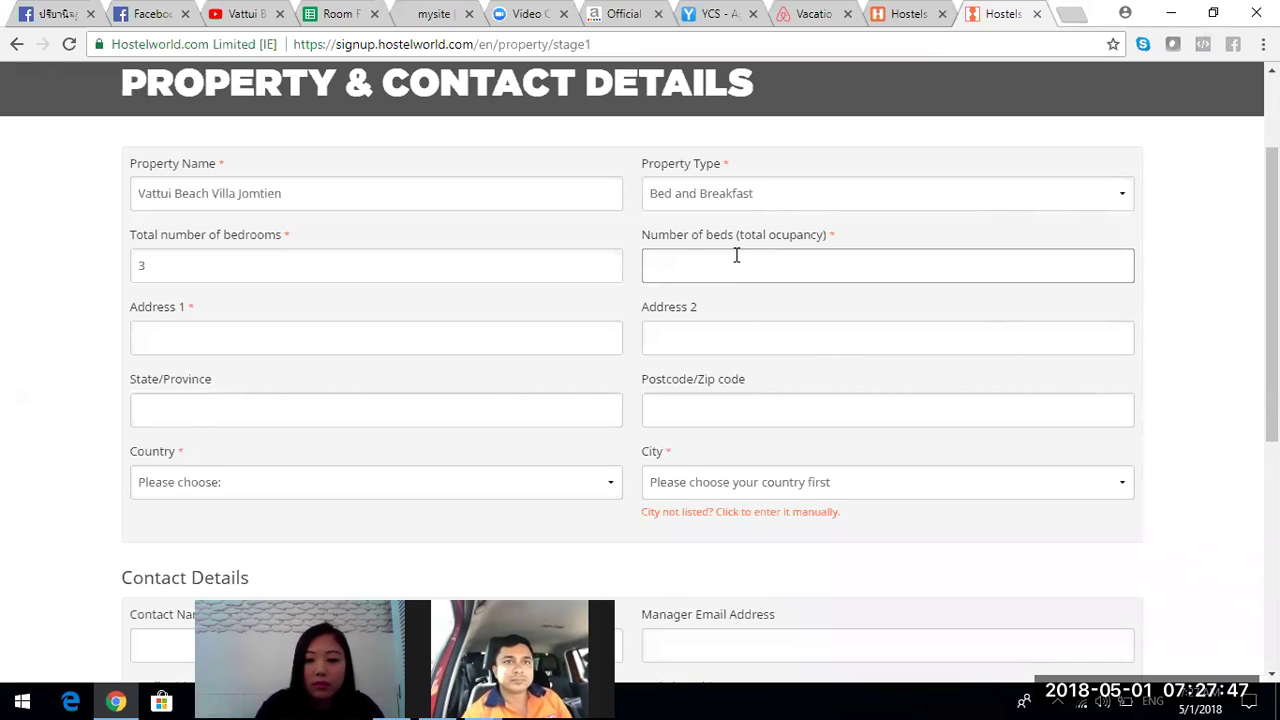
pyautogui.click(506, 349)
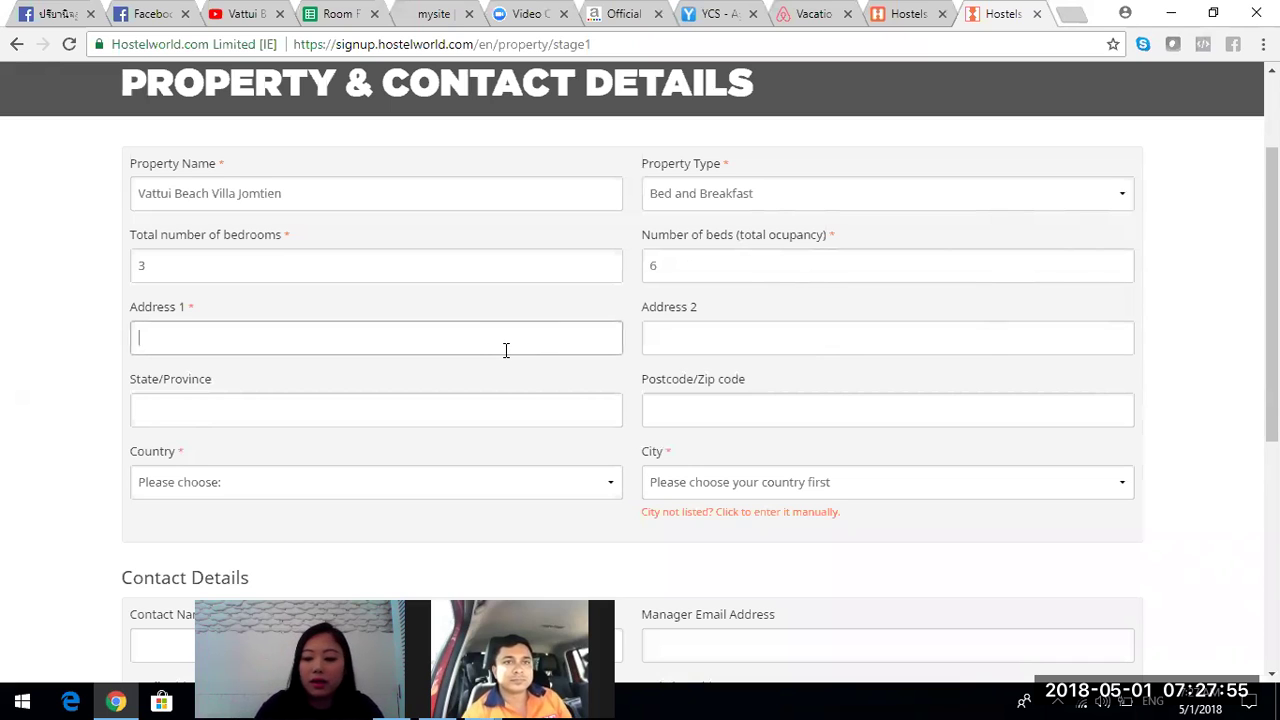
pyautogui.write('16/')
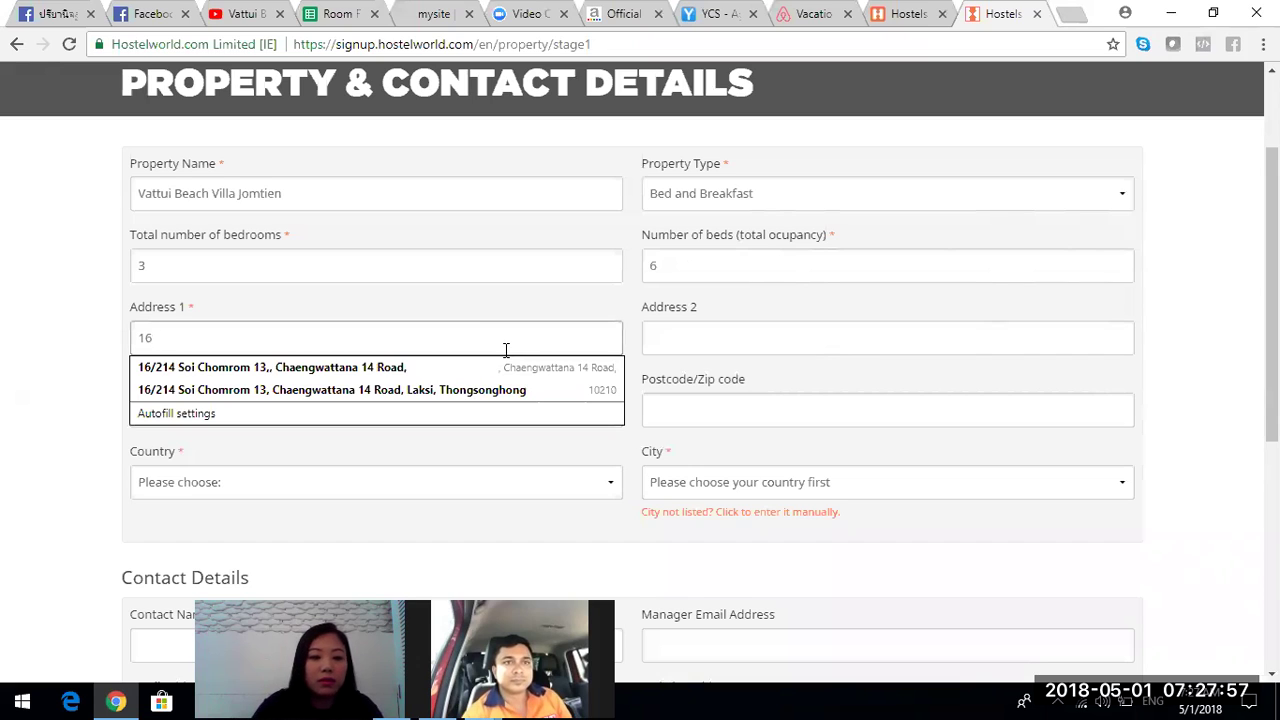
pyautogui.press('BackSpace')
pyautogui.press('BackSpace')
pyautogui.write('a127')
pyautogui.press('BackSpace')
pyautogui.press('BackSpace')
pyautogui.press('BackSpace')
pyautogui.press('BackSpace')
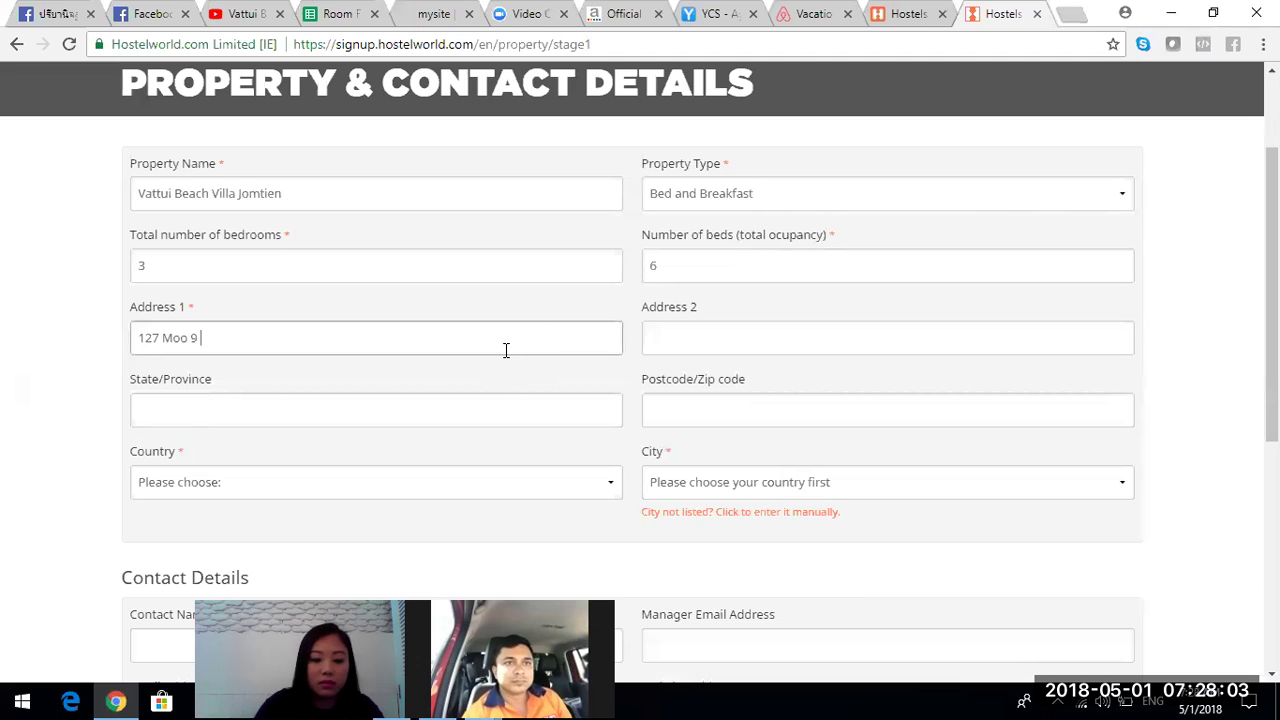
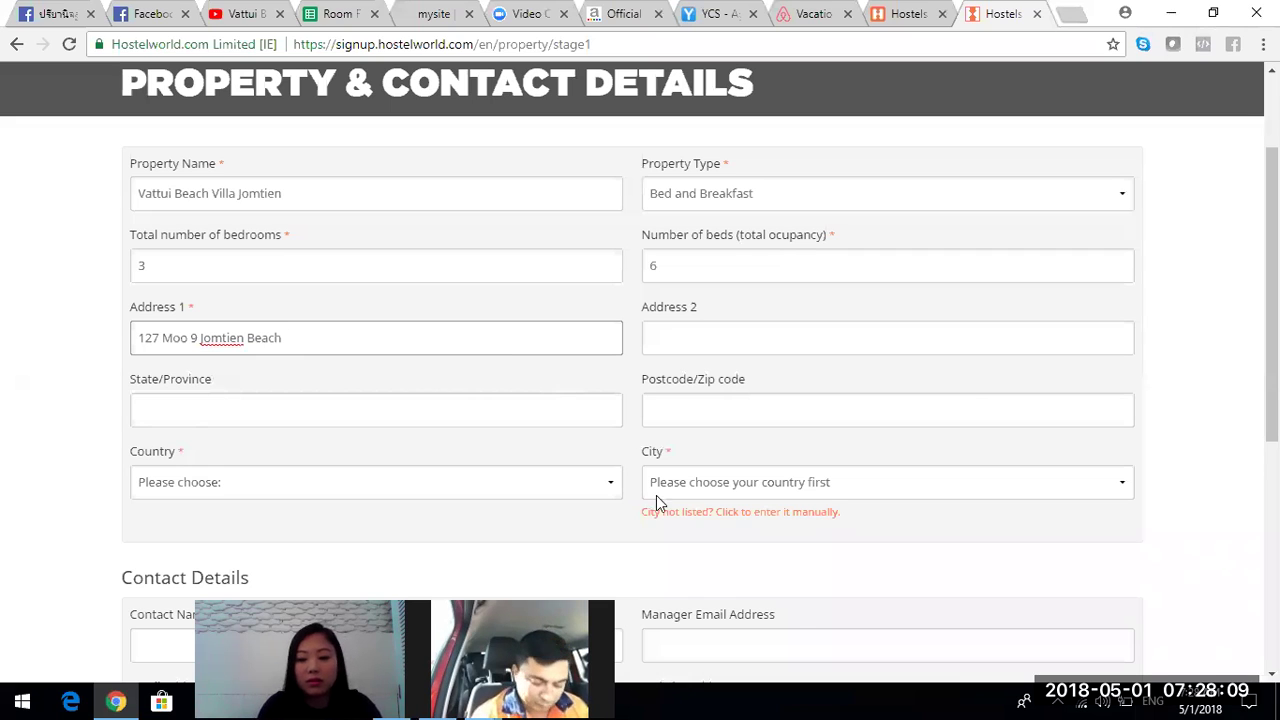
# - Set Number of beds to 6 and finish the Address 1 line
pyautogui.hotkey('alt', 'Tab')
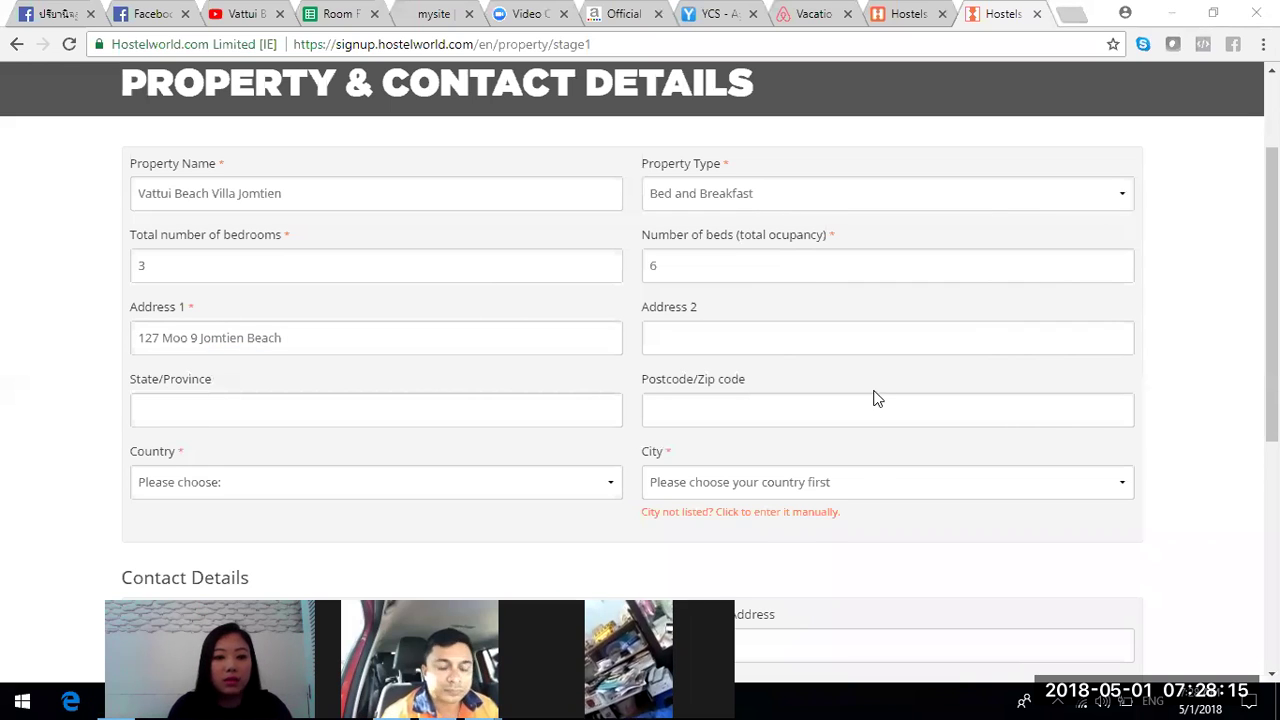
pyautogui.click(780, 273)
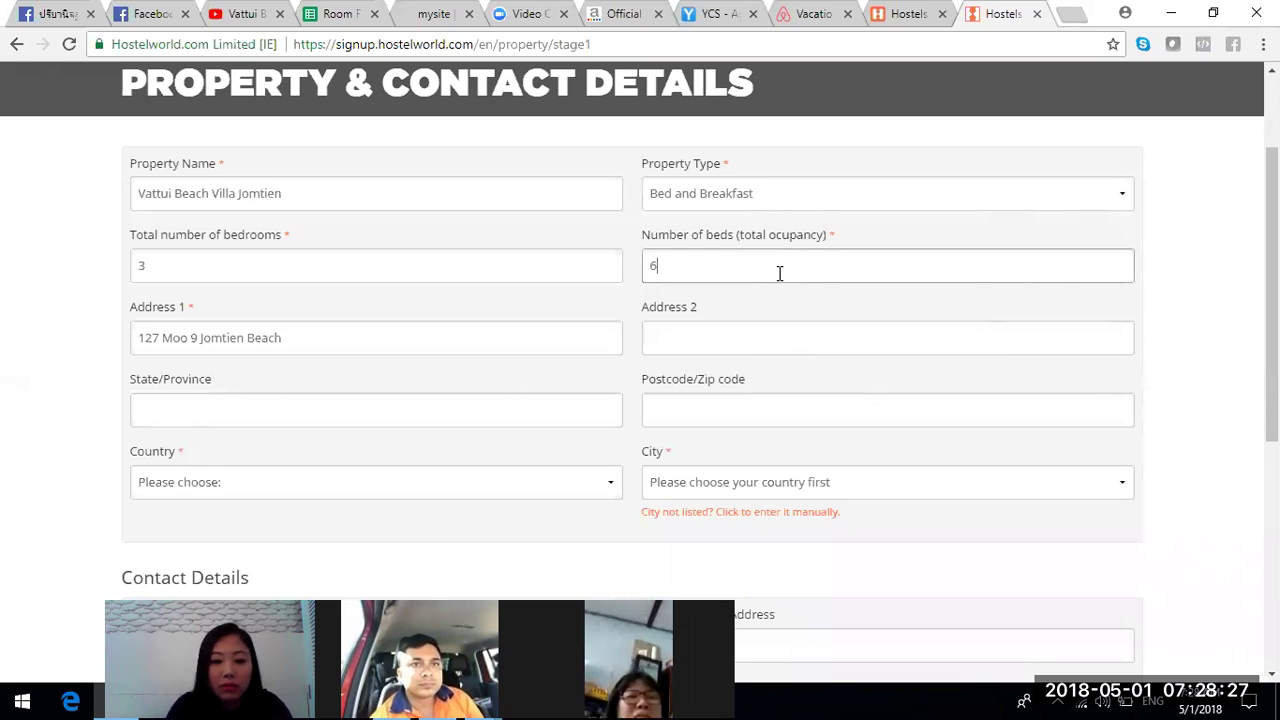
pyautogui.click(408, 349)
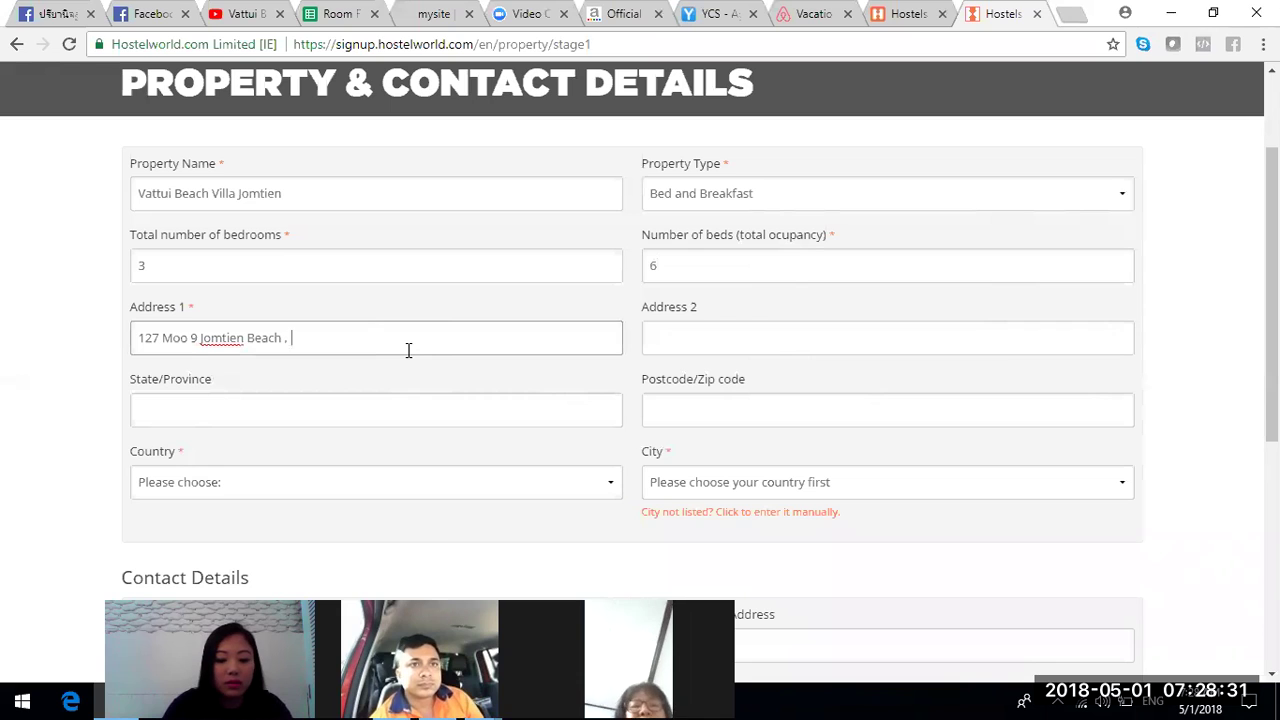
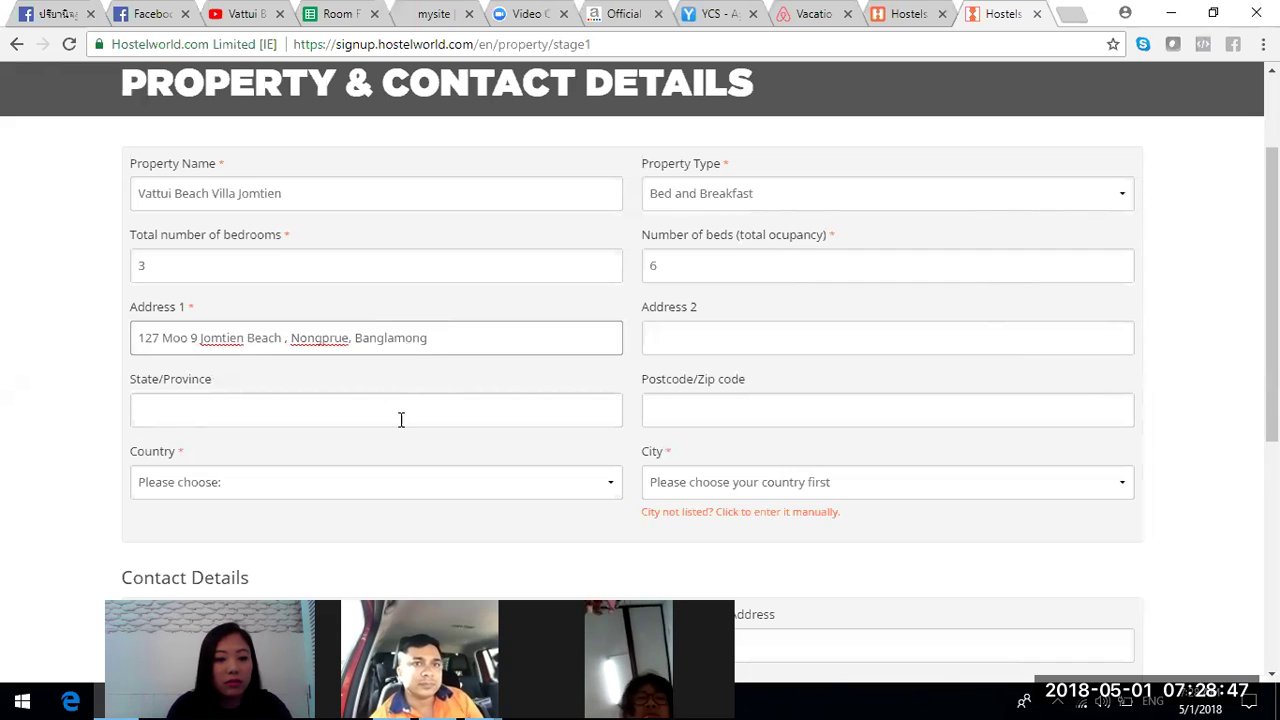
# - Enter Chonburi as State/Province and 20150 as the postcode
pyautogui.click(400, 419)
pyautogui.write('Chonburi')
pyautogui.click(663, 407)
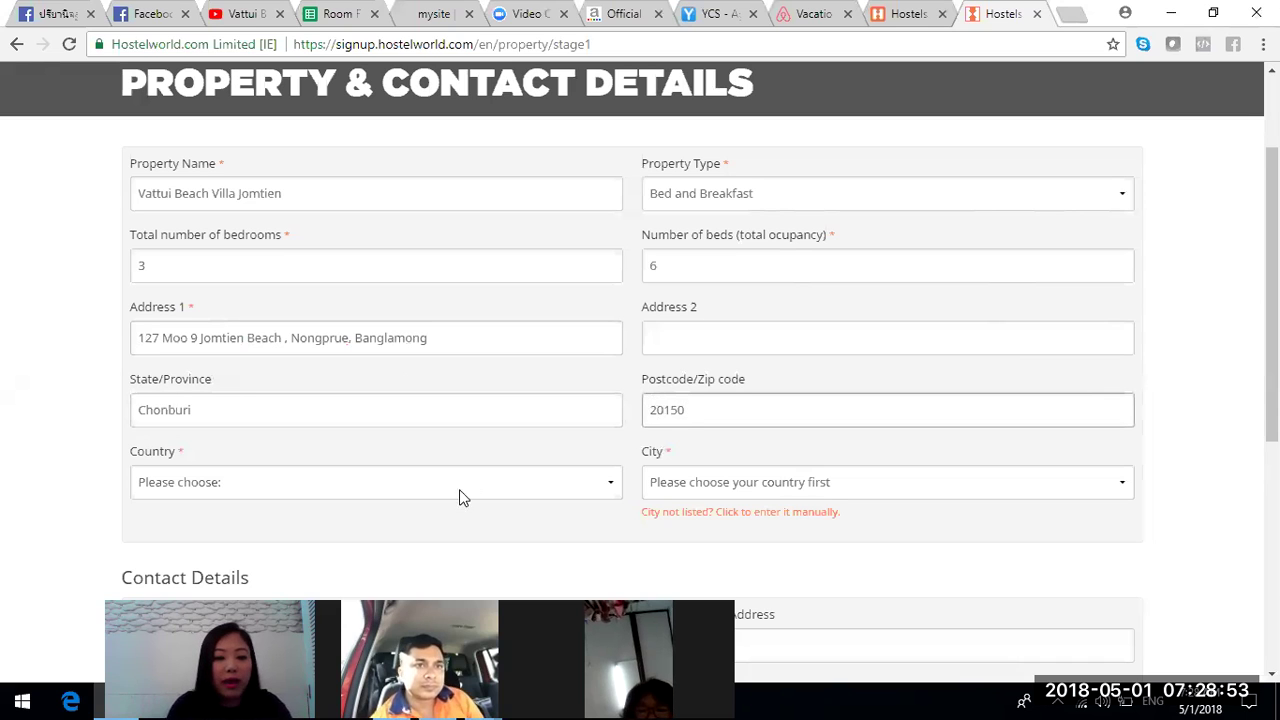
pyautogui.scroll(-1, 1272, 300)
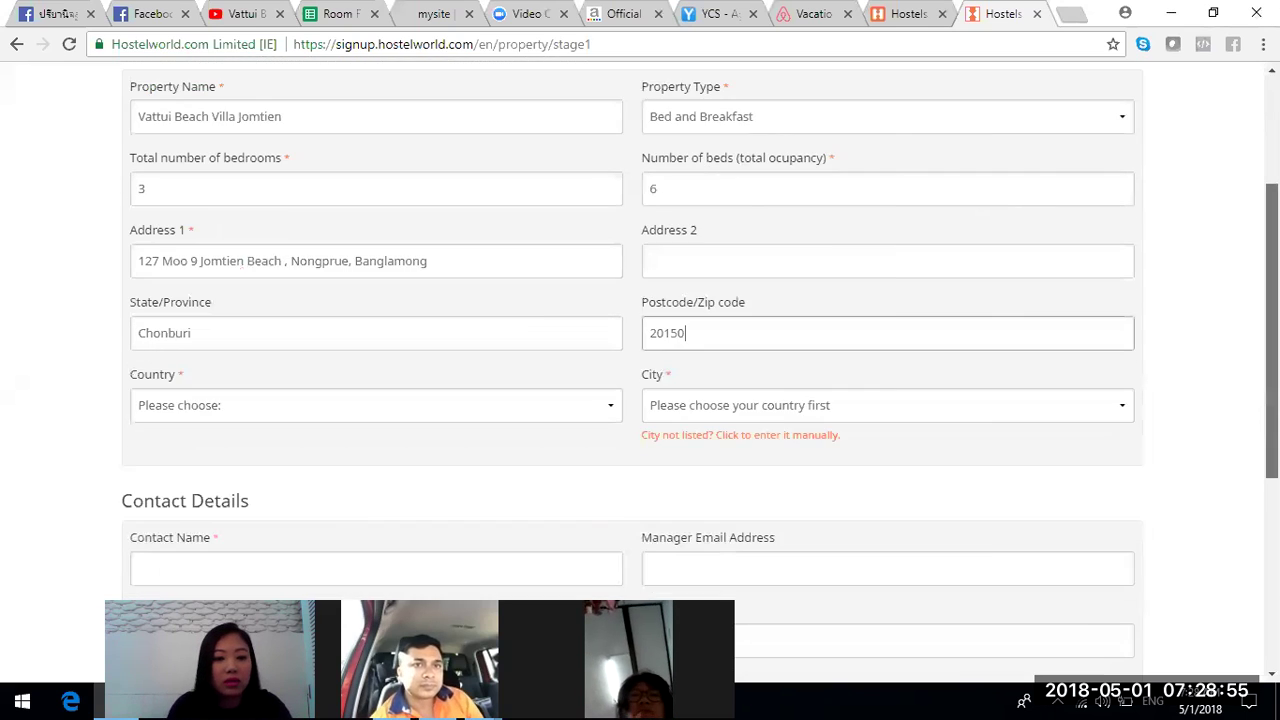
# - Select Thailand as the property's country
pyautogui.click(596, 379)
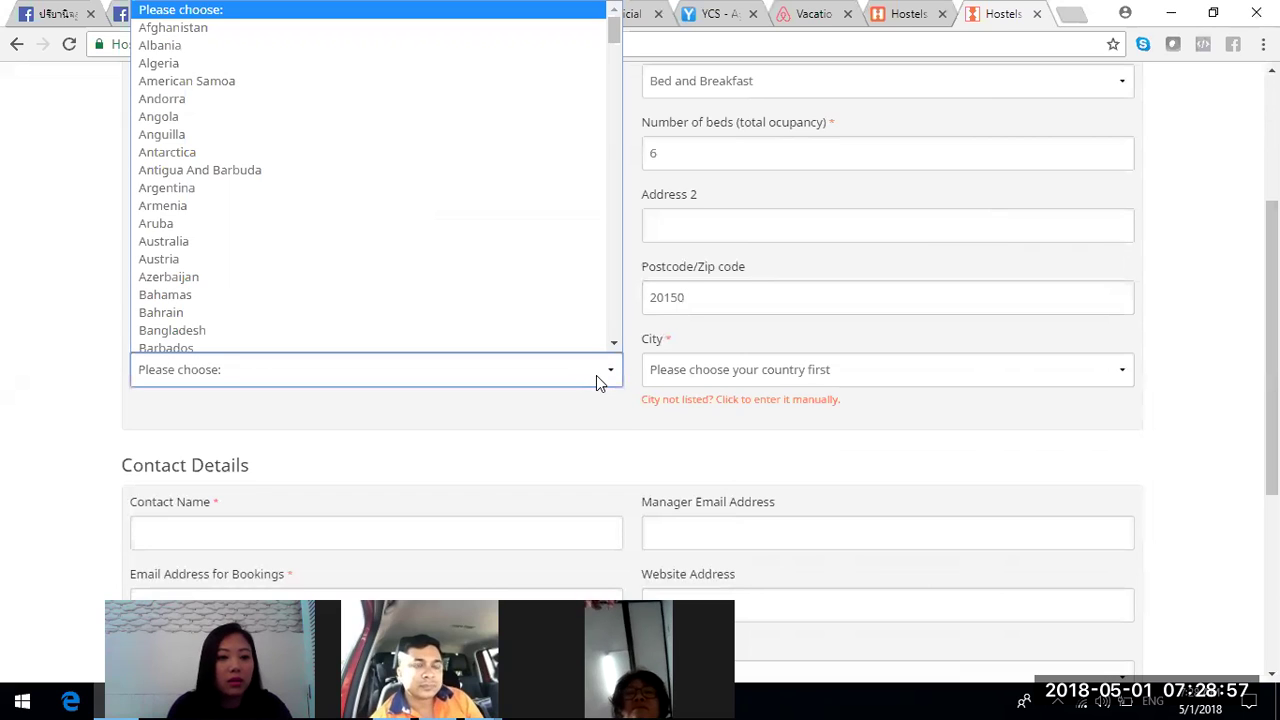
pyautogui.press('t')
pyautogui.click(612, 347)
pyautogui.click(480, 247)
# - Pick Pattaya from the City dropdown list
pyautogui.click(718, 380)
pyautogui.press('c')
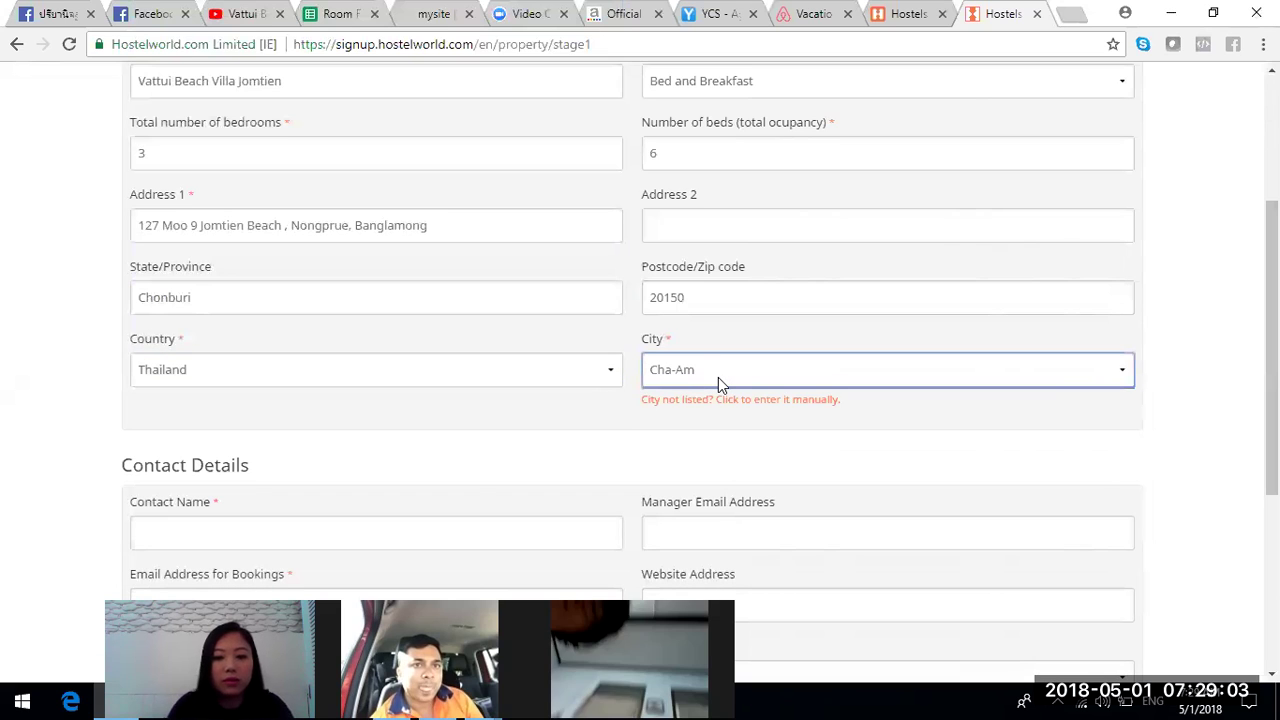
pyautogui.click(727, 377)
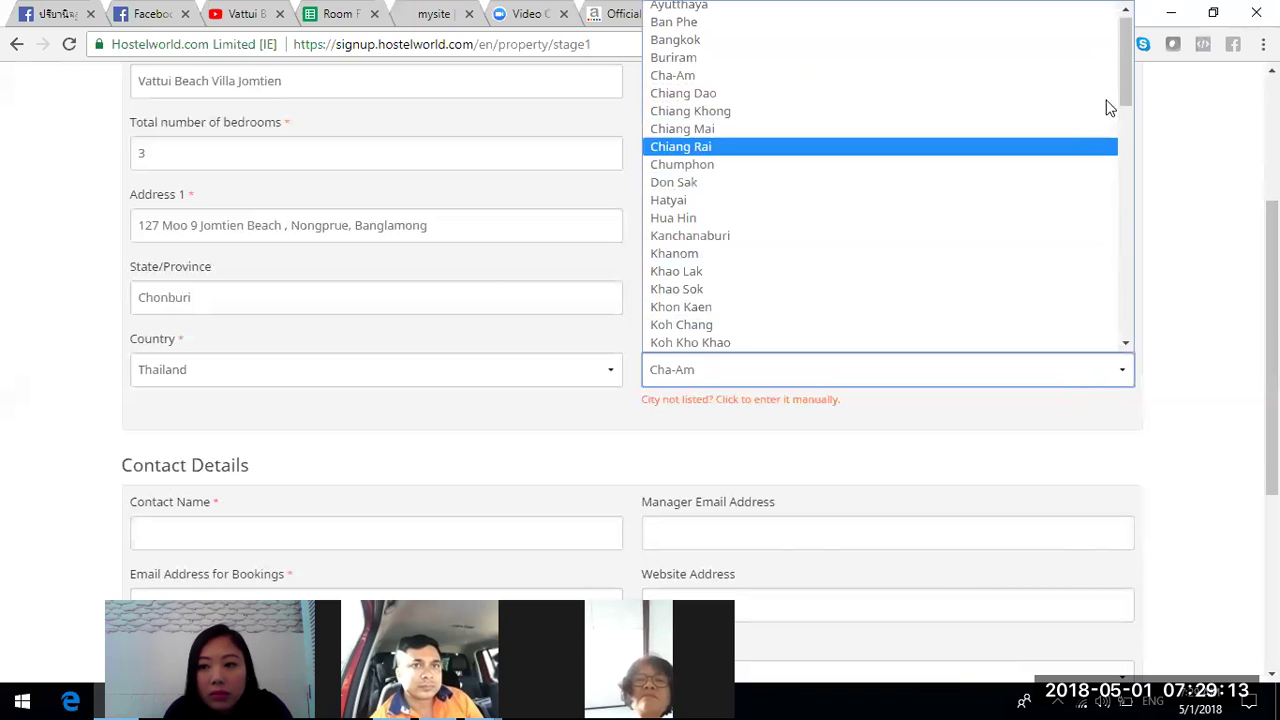
pyautogui.moveTo(1125, 94); pyautogui.dragTo(1110, 263)
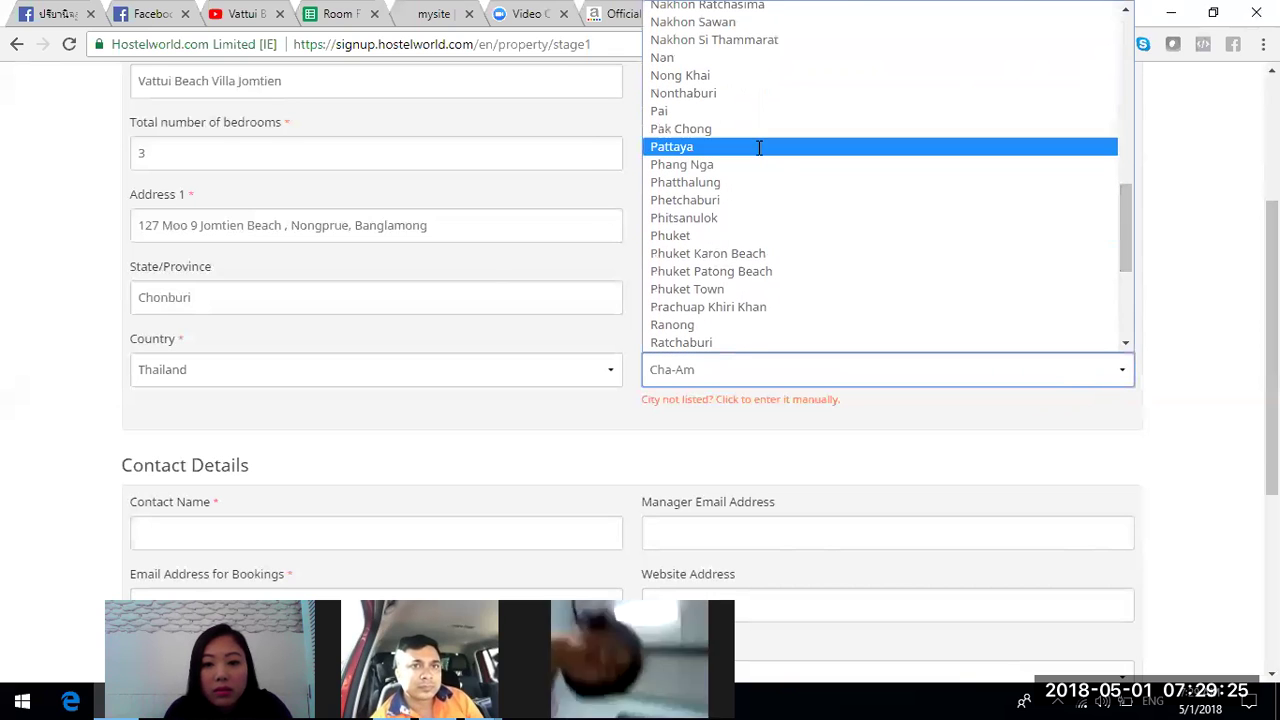
pyautogui.click(757, 146)
pyautogui.scroll(-4, 640, 380)
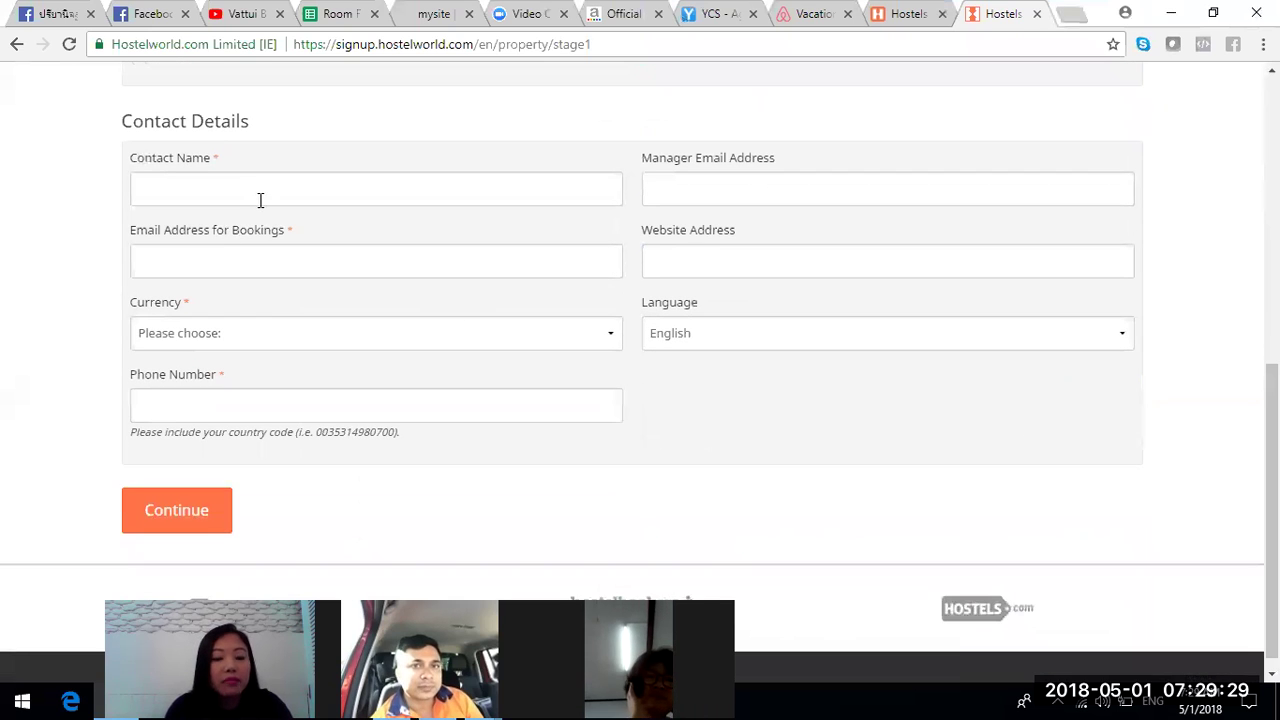
# - Enter the contact person's full name in Contact Name
pyautogui.click(260, 200)
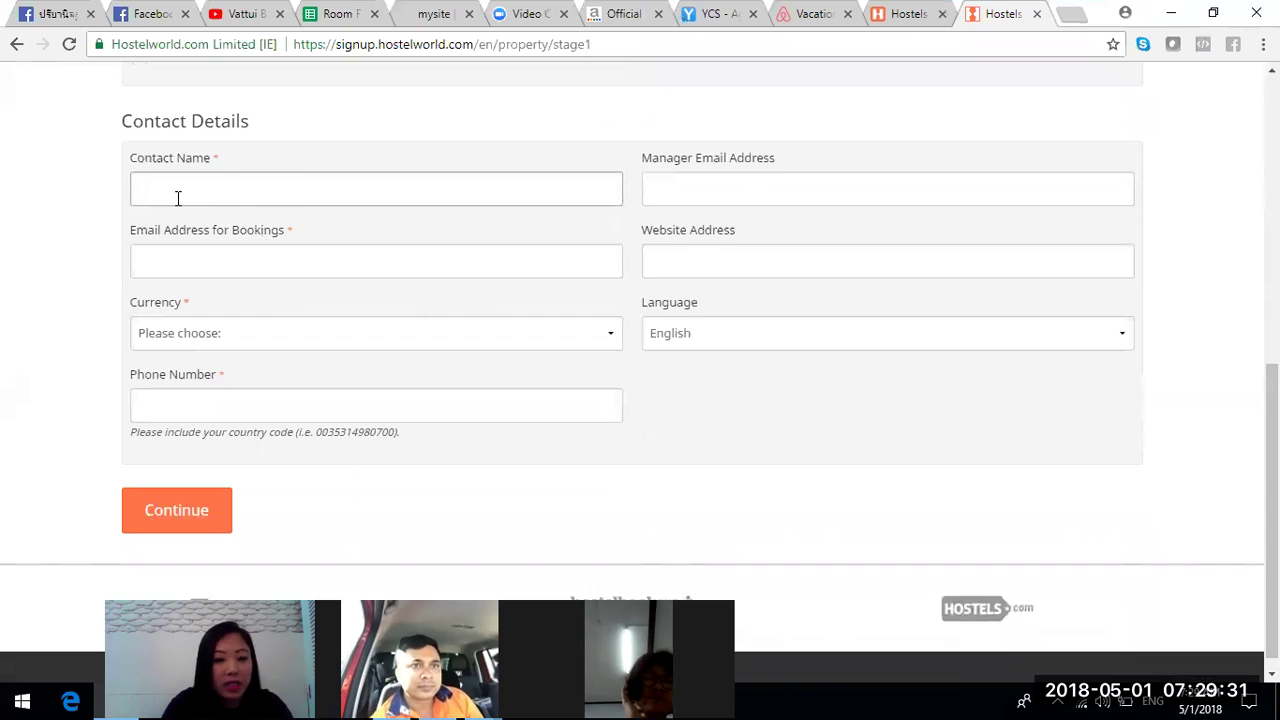
# - Type the manager's e-mail address, fixing the stray quote to an @ sign
pyautogui.click(682, 180)
pyautogui.write('va')
pyautogui.press('BackSpace')
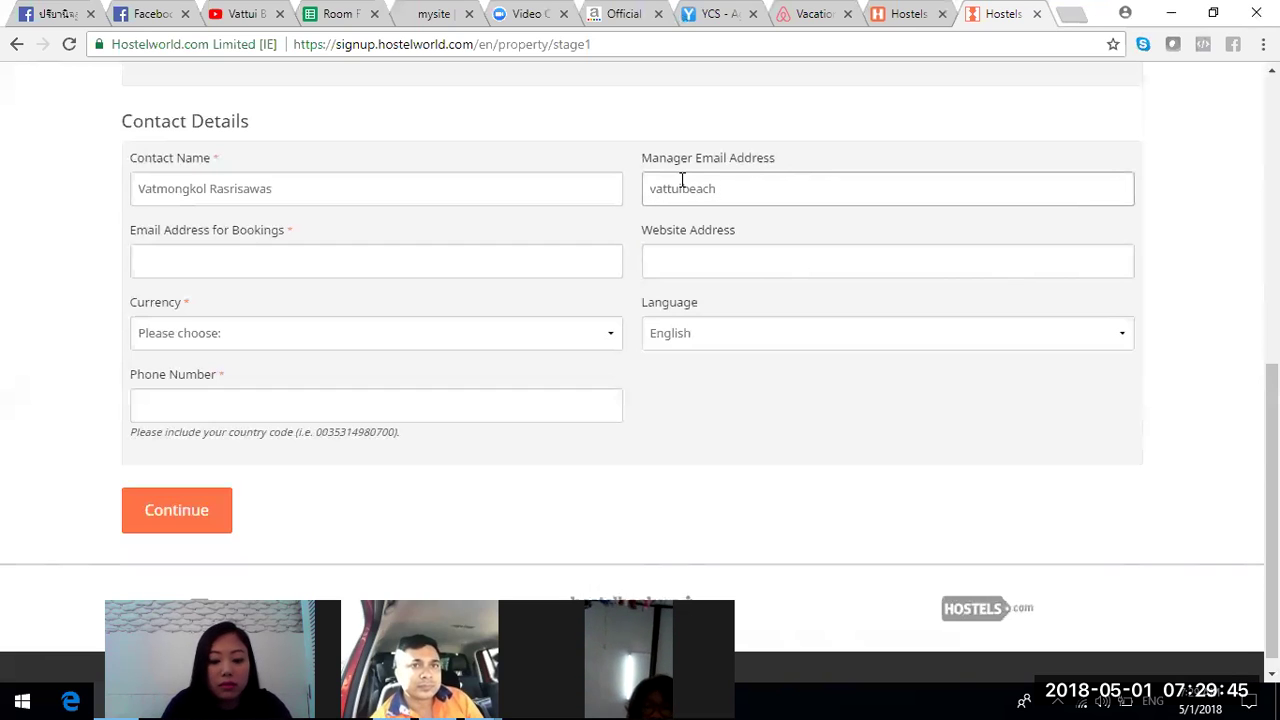
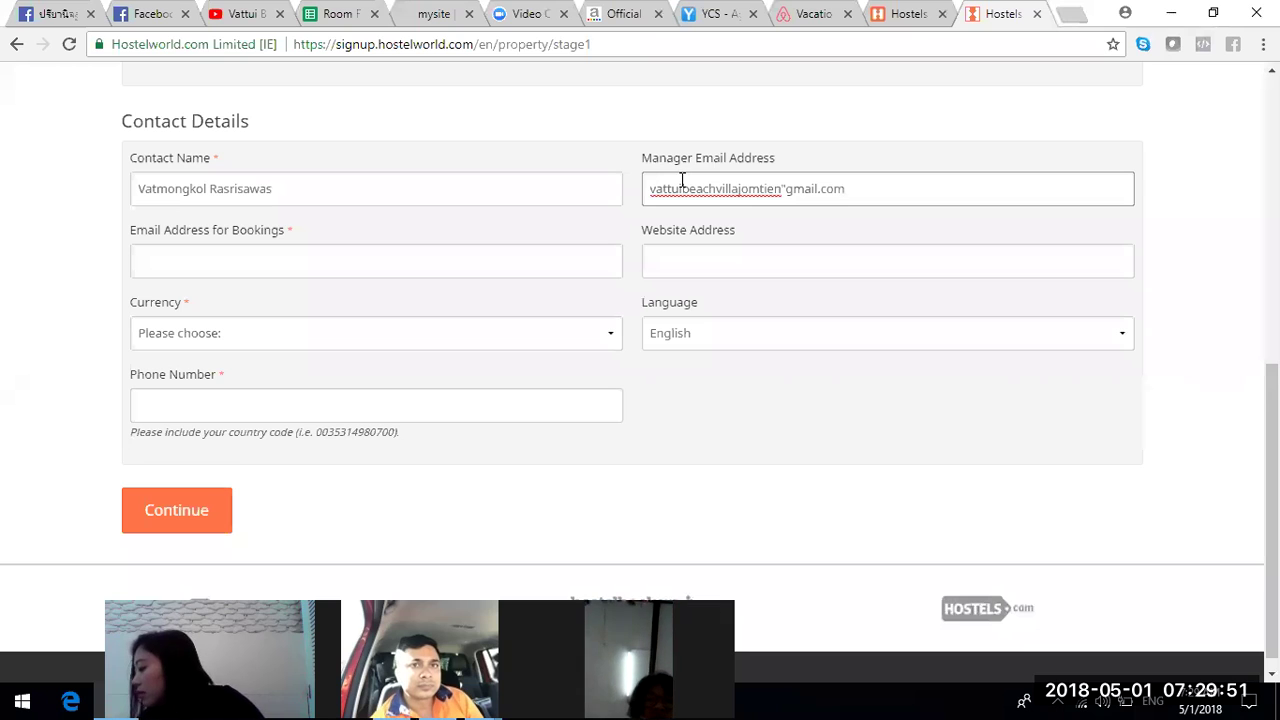
pyautogui.click(788, 190)
pyautogui.press('BackSpace')
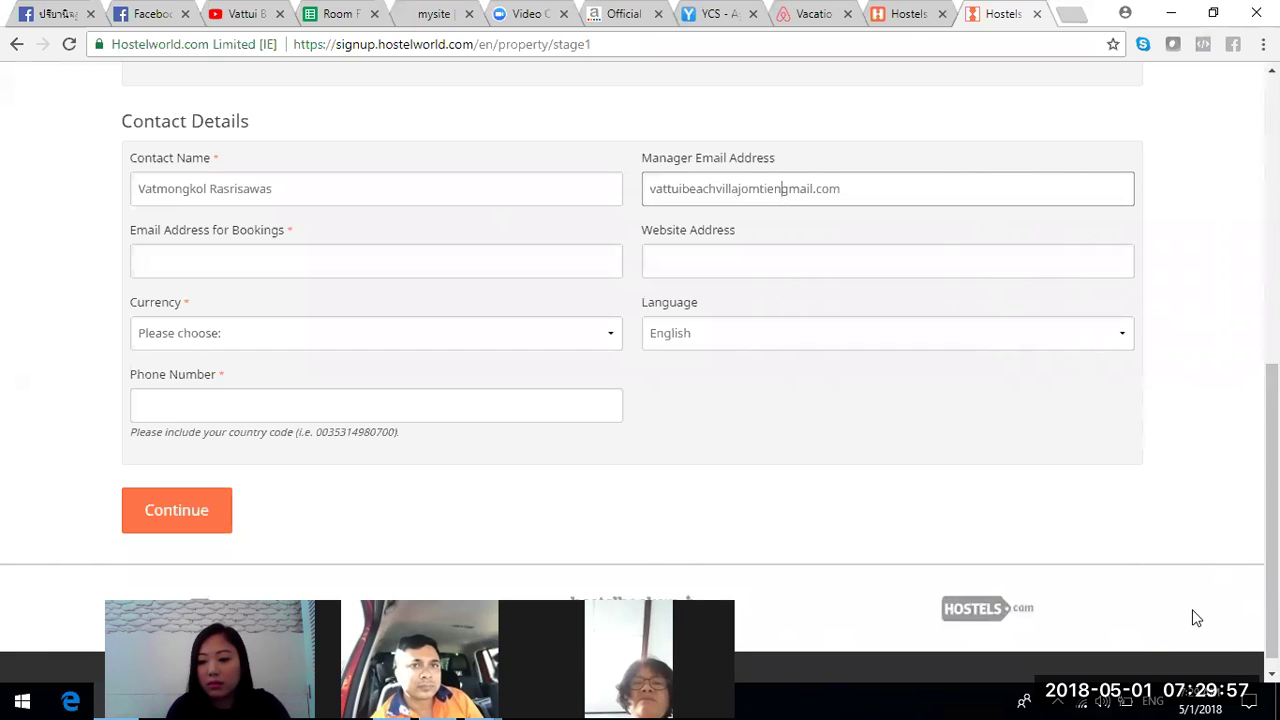
pyautogui.press('super+space')
pyautogui.click(1128, 490)
pyautogui.write('@')
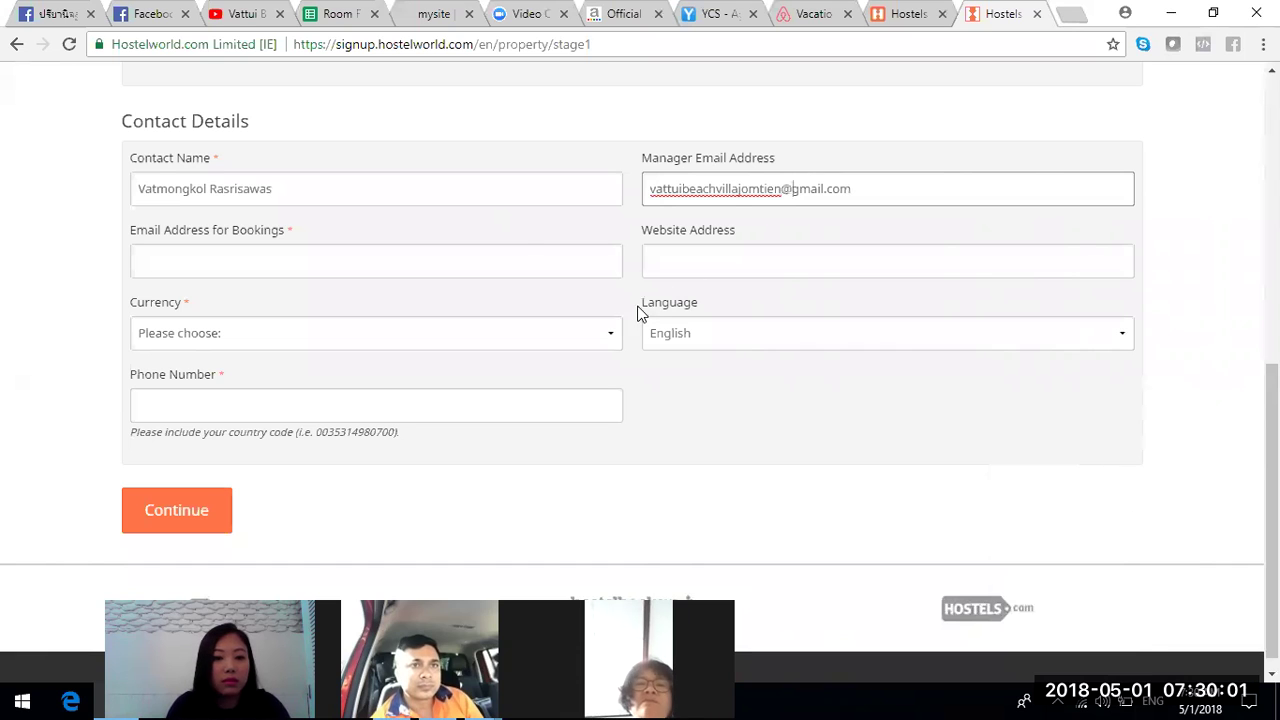
# - Copy the manager e-mail into the Email for Bookings field
pyautogui.click(511, 263)
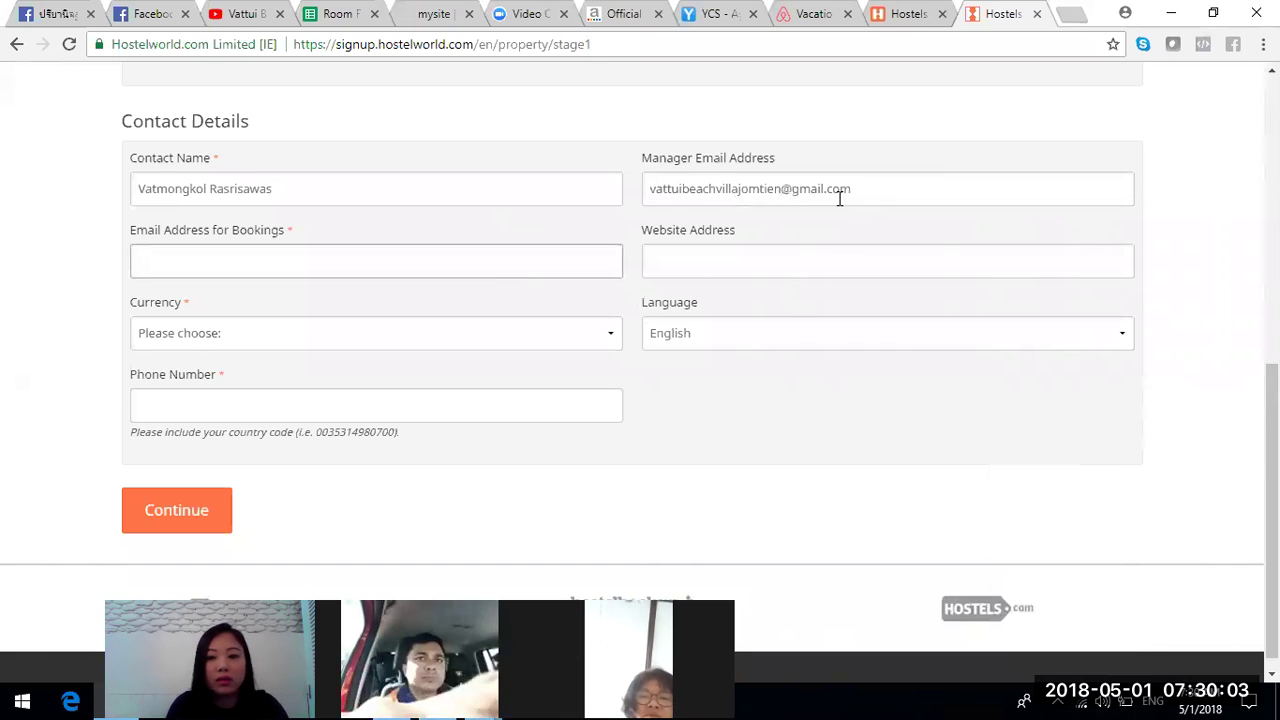
pyautogui.moveTo(840, 192); pyautogui.dragTo(623, 200)
pyautogui.hotkey('ctrl', 'c')
pyautogui.click(523, 257)
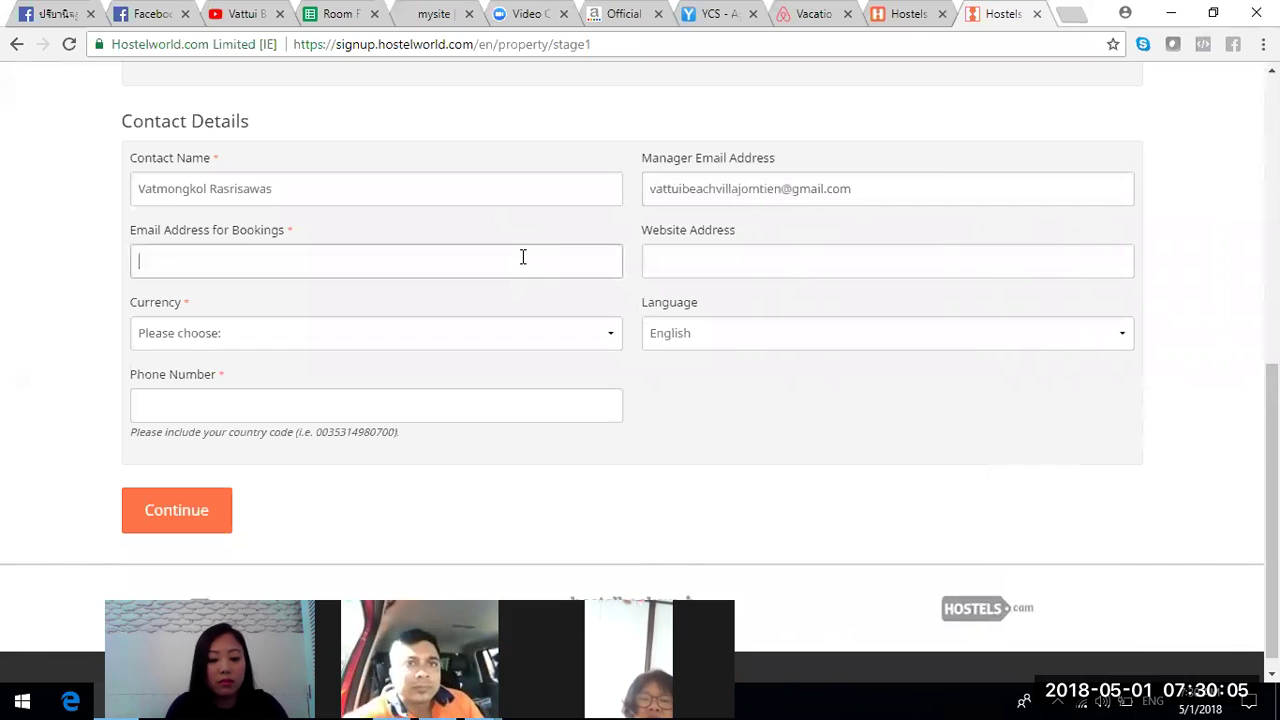
pyautogui.hotkey('ctrl', 'v')
# - Enter the property's website address in Website Address
pyautogui.click(749, 260)
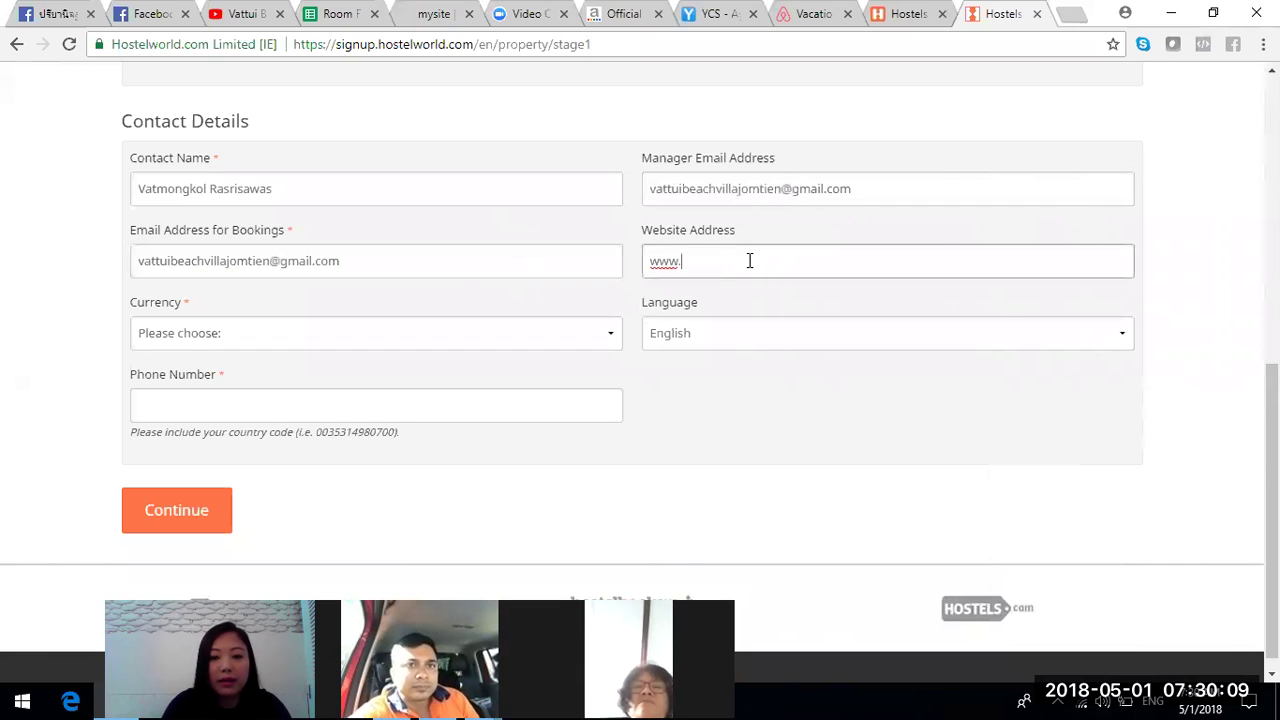
pyautogui.write('www.vaa')
pyautogui.press('BackSpace')
pyautogui.press('BackSpace')
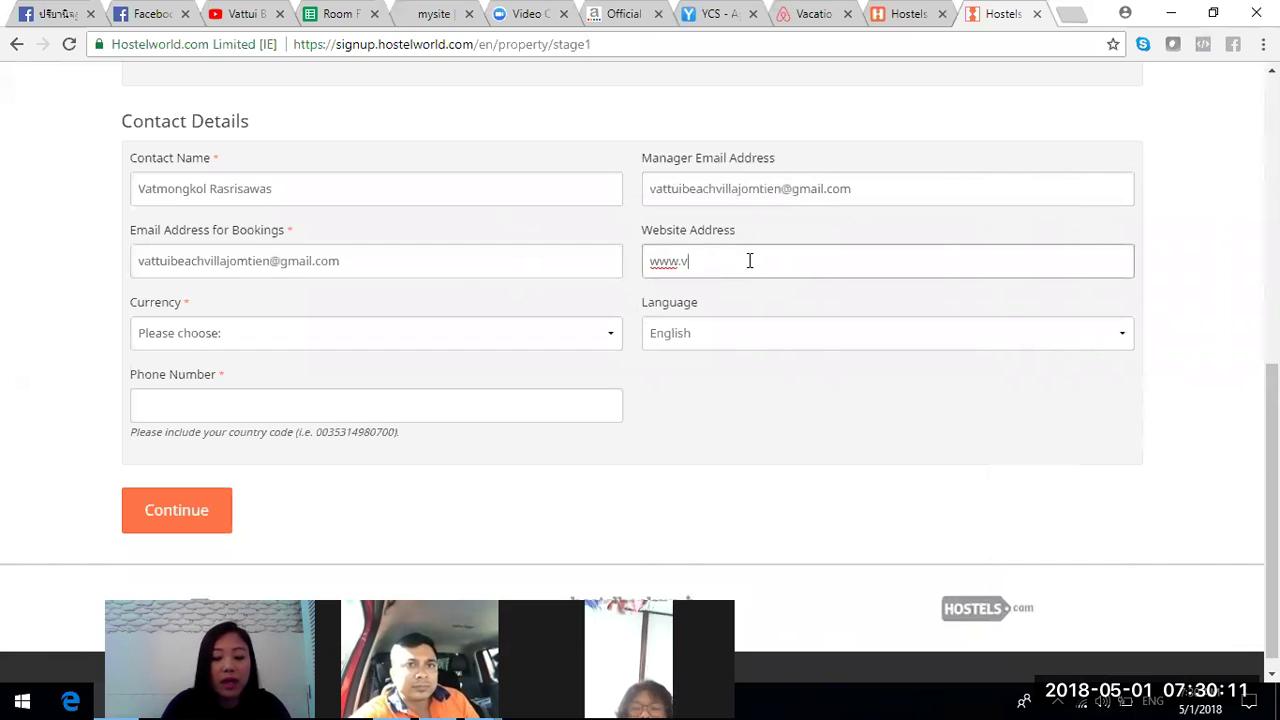
pyautogui.write('att')
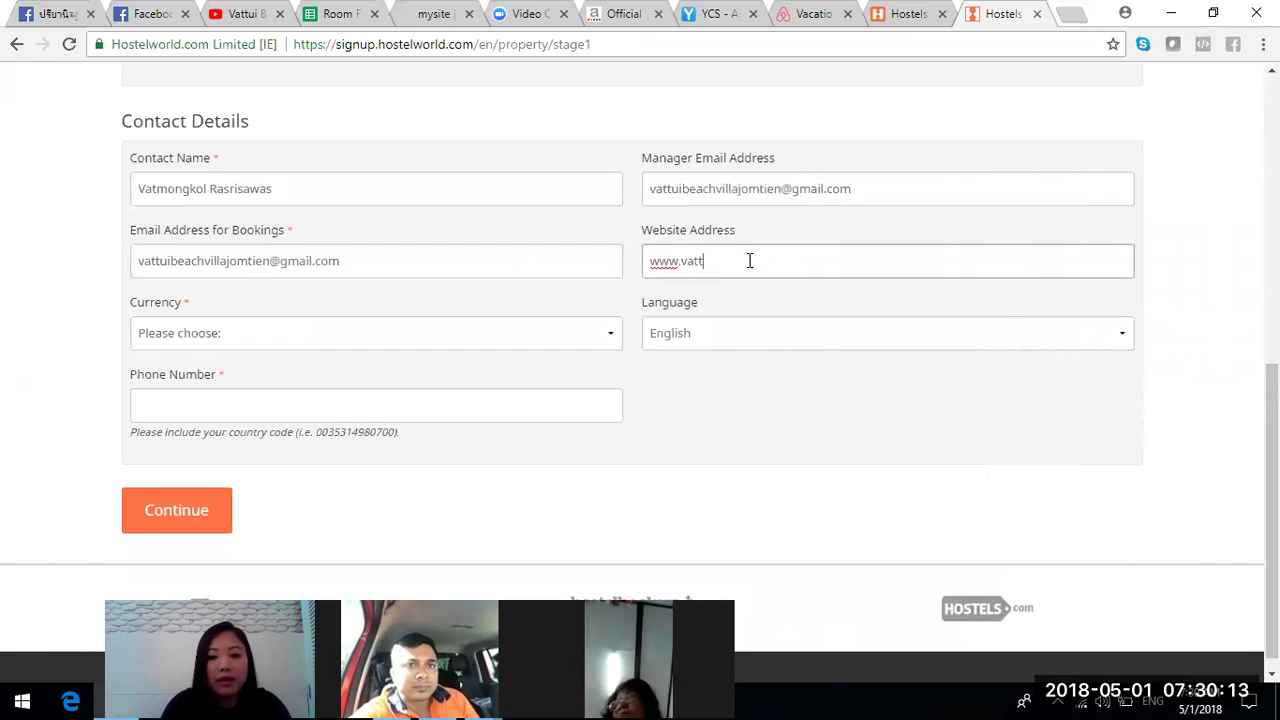
pyautogui.write('uiwealth')
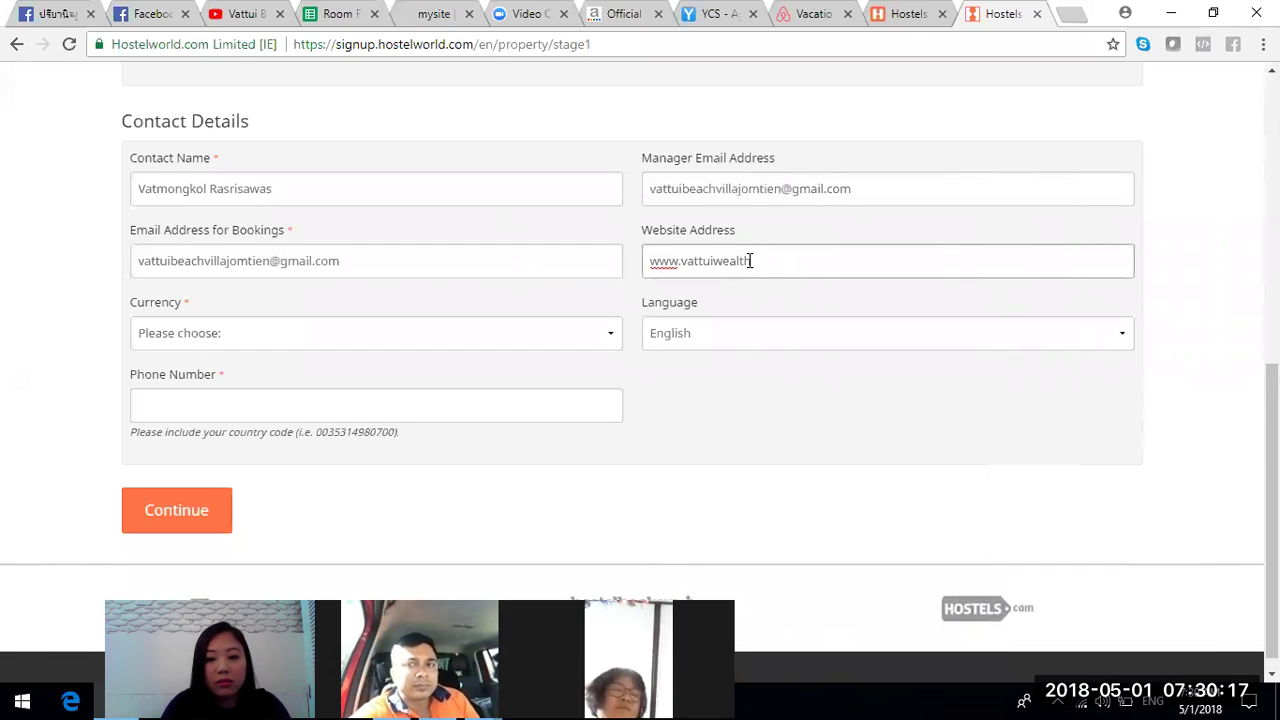
pyautogui.write('recreation.com')
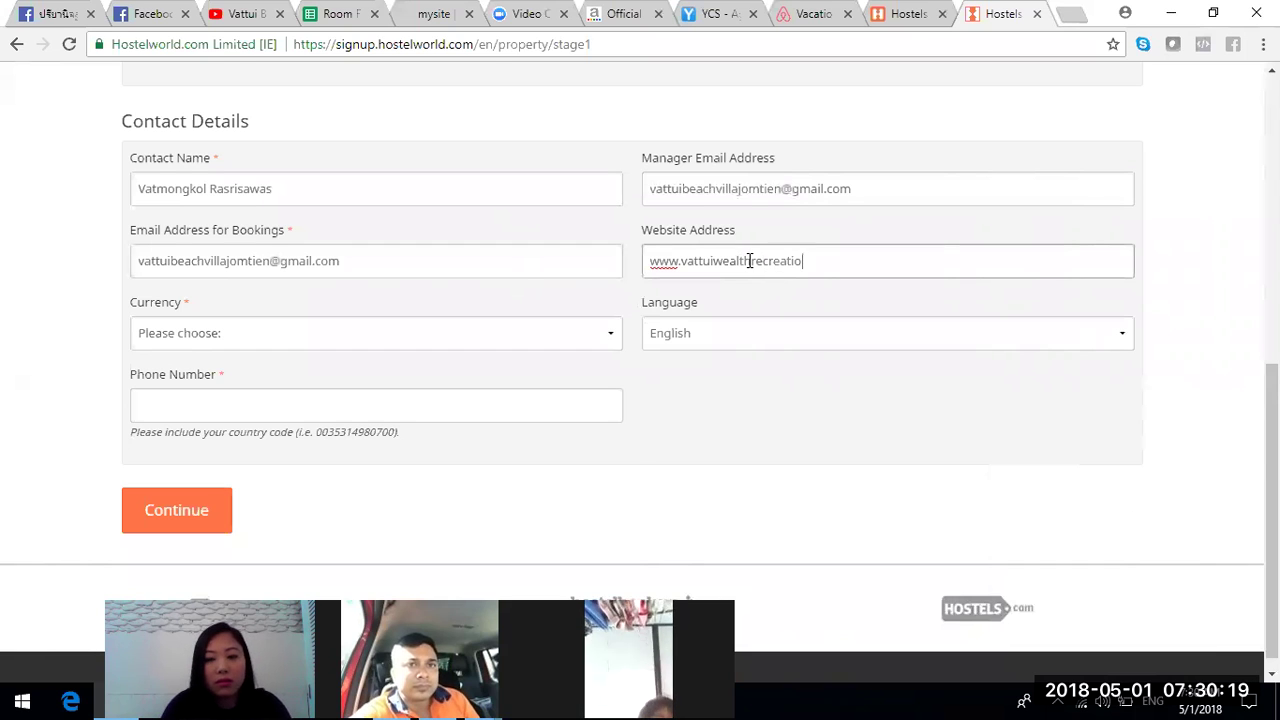
# - Set the currency to Thai Baht
pyautogui.click(587, 340)
pyautogui.moveTo(615, 401); pyautogui.dragTo(606, 614)
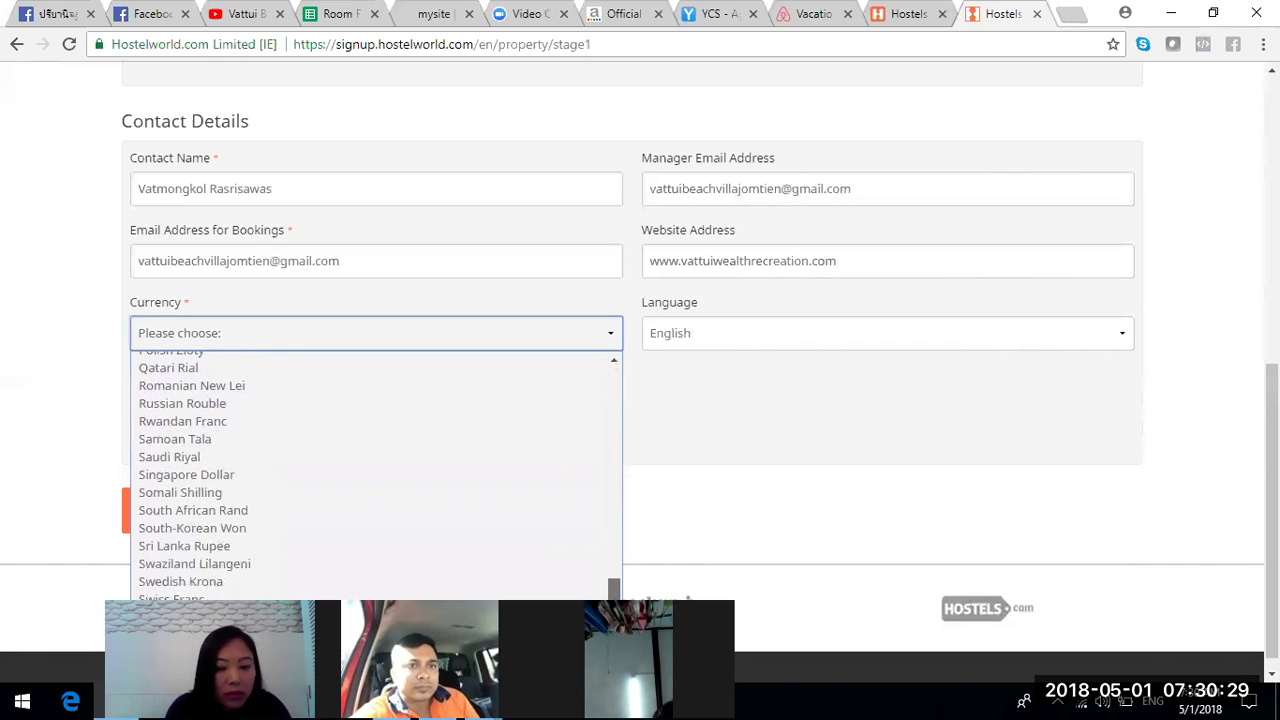
pyautogui.scroll(-1, 1238, 434)
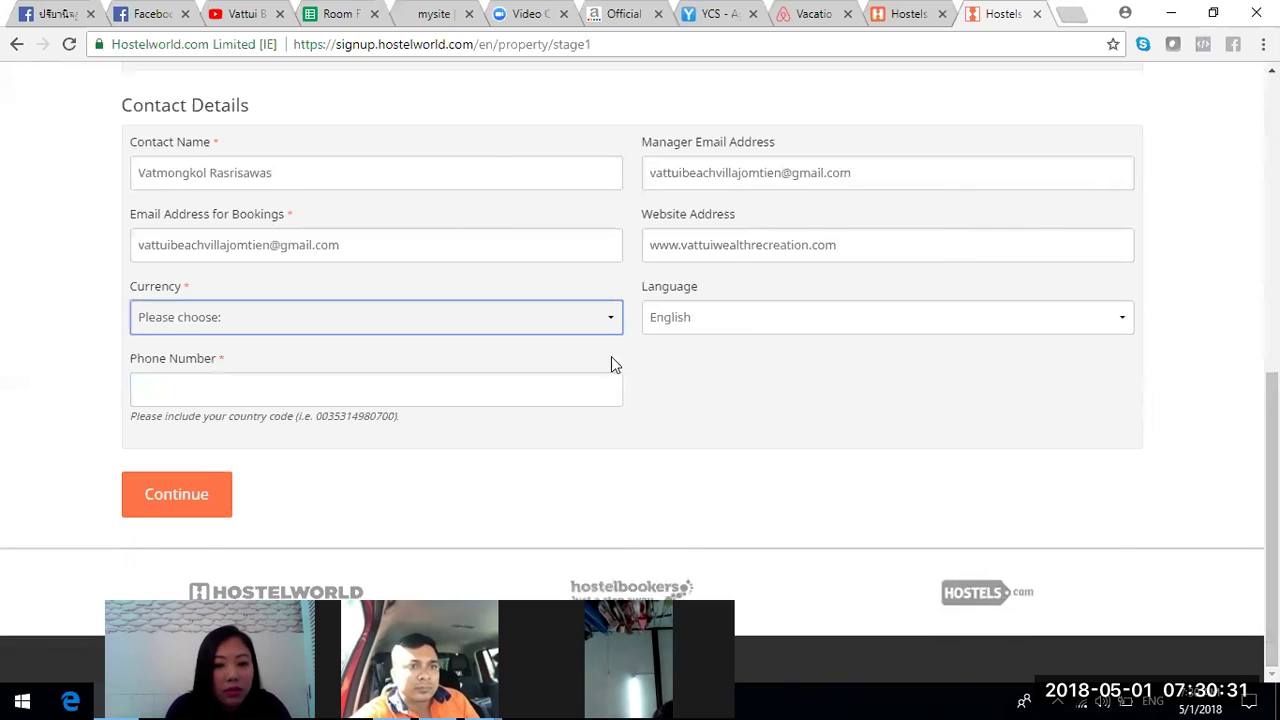
pyautogui.click(590, 333)
pyautogui.moveTo(614, 377); pyautogui.dragTo(611, 612)
pyautogui.scroll(-2, 613, 560)
pyautogui.click(428, 583)
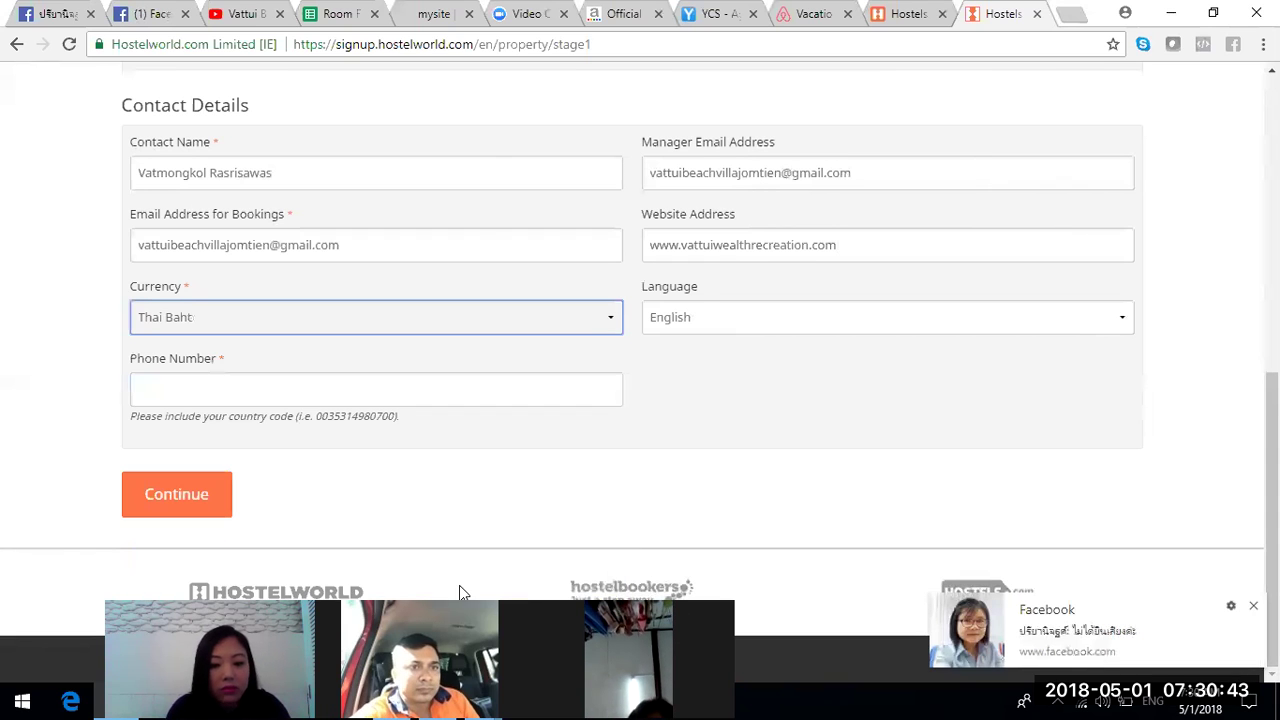
# - Reply 'press button for microphone' in the Facebook chat and close it
pyautogui.click(958, 634)
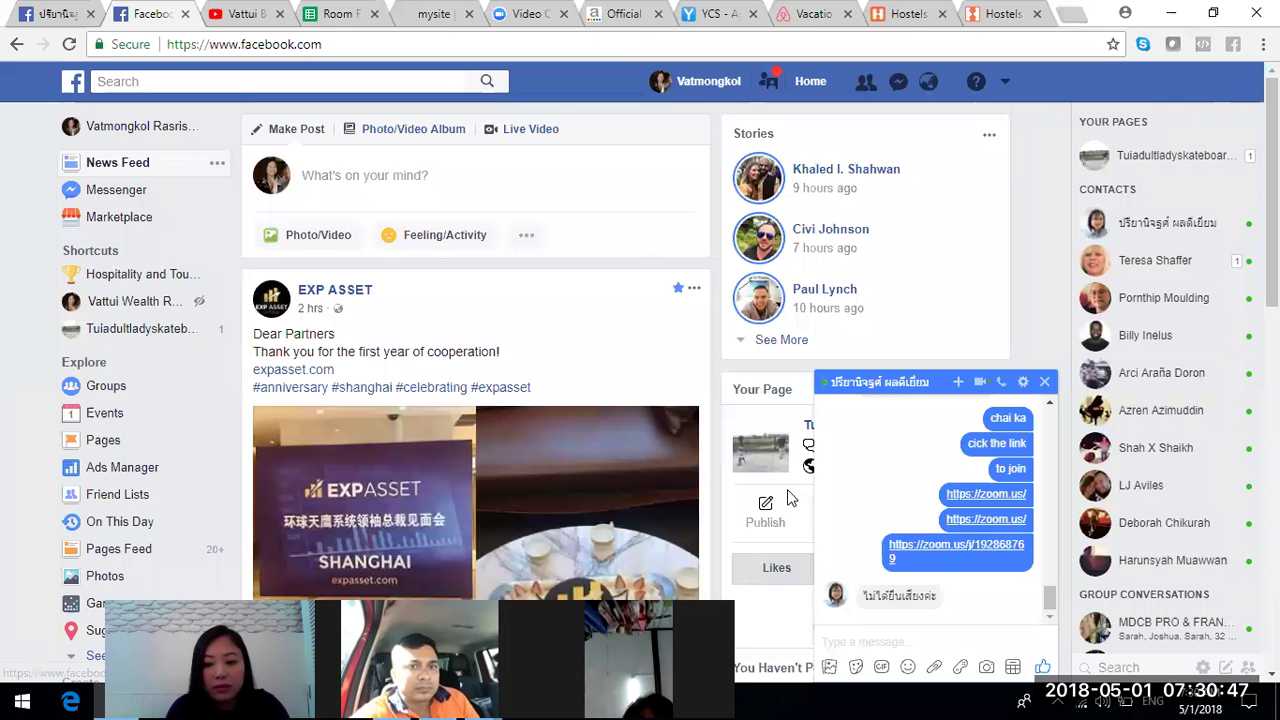
pyautogui.click(952, 630)
pyautogui.write('press')
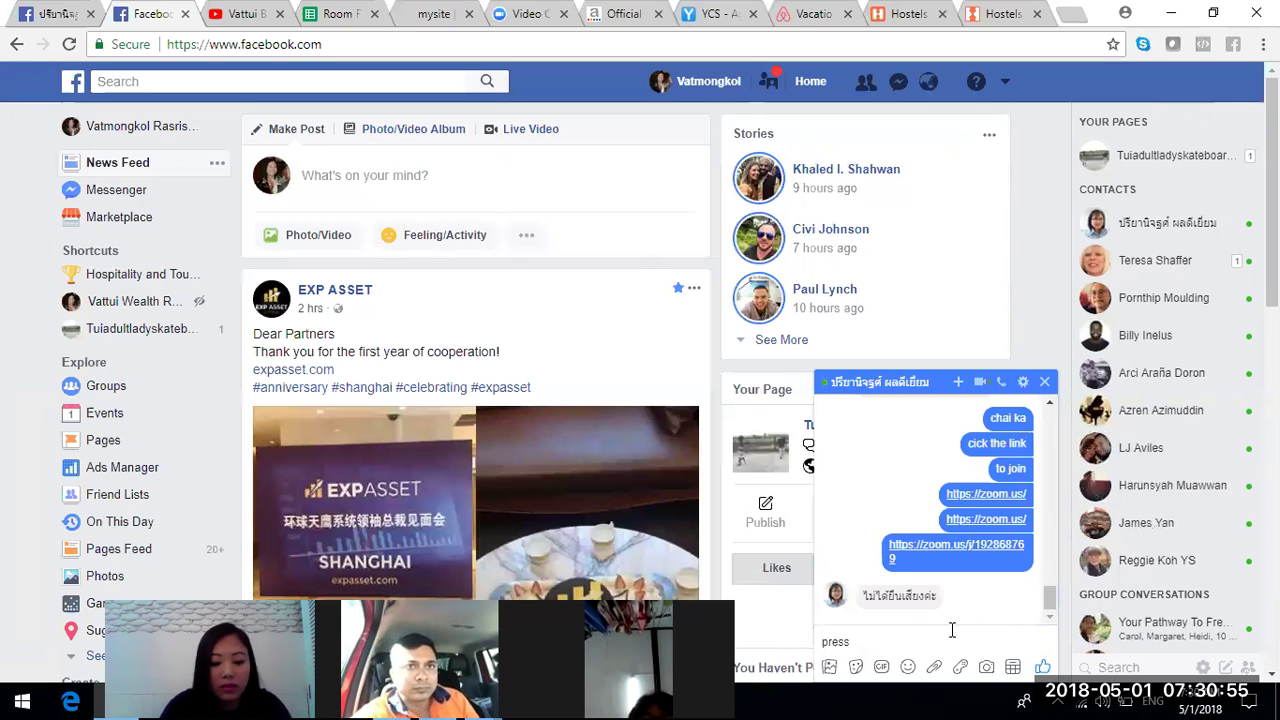
pyautogui.write(' butto')
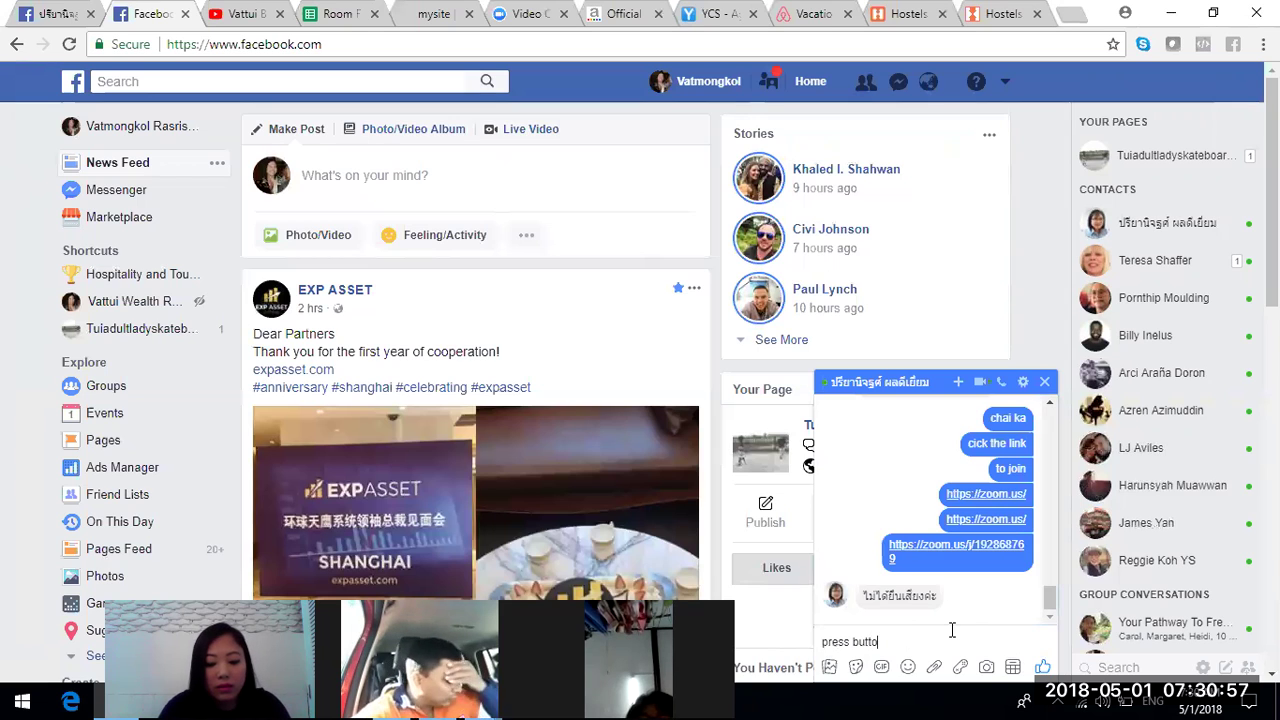
pyautogui.write('n for mic')
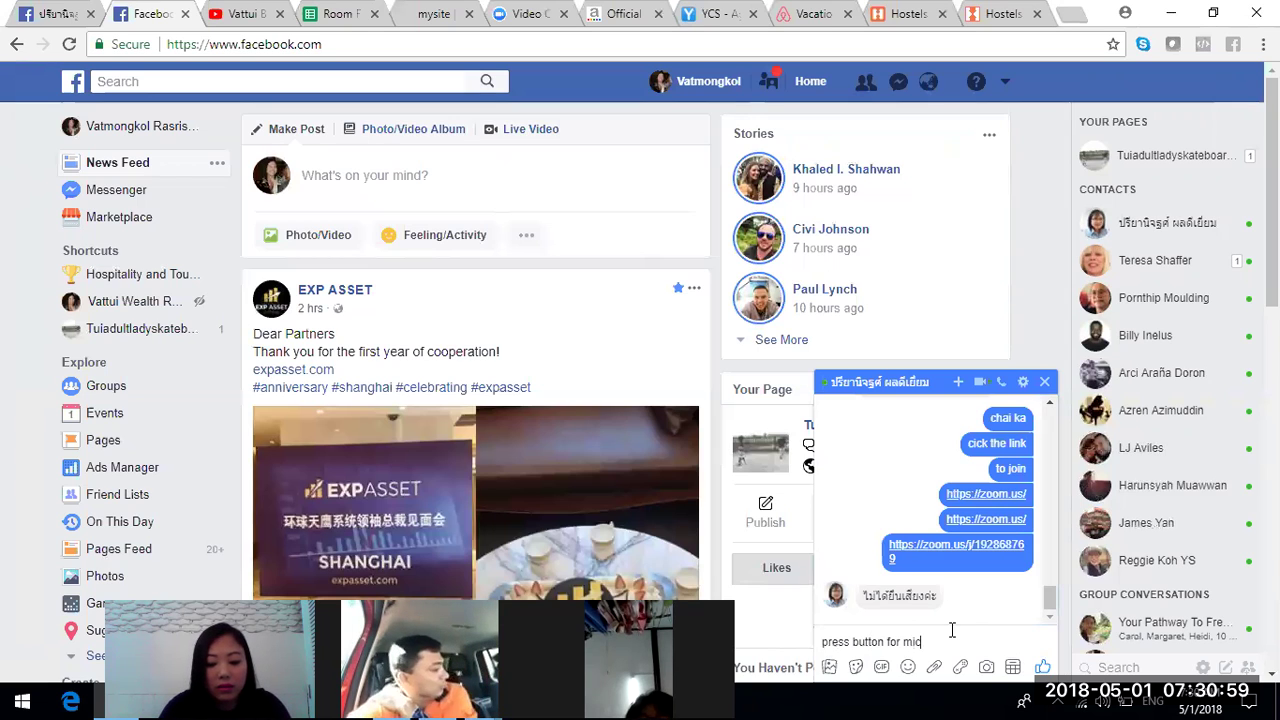
pyautogui.write('rophone')
pyautogui.press('Return')
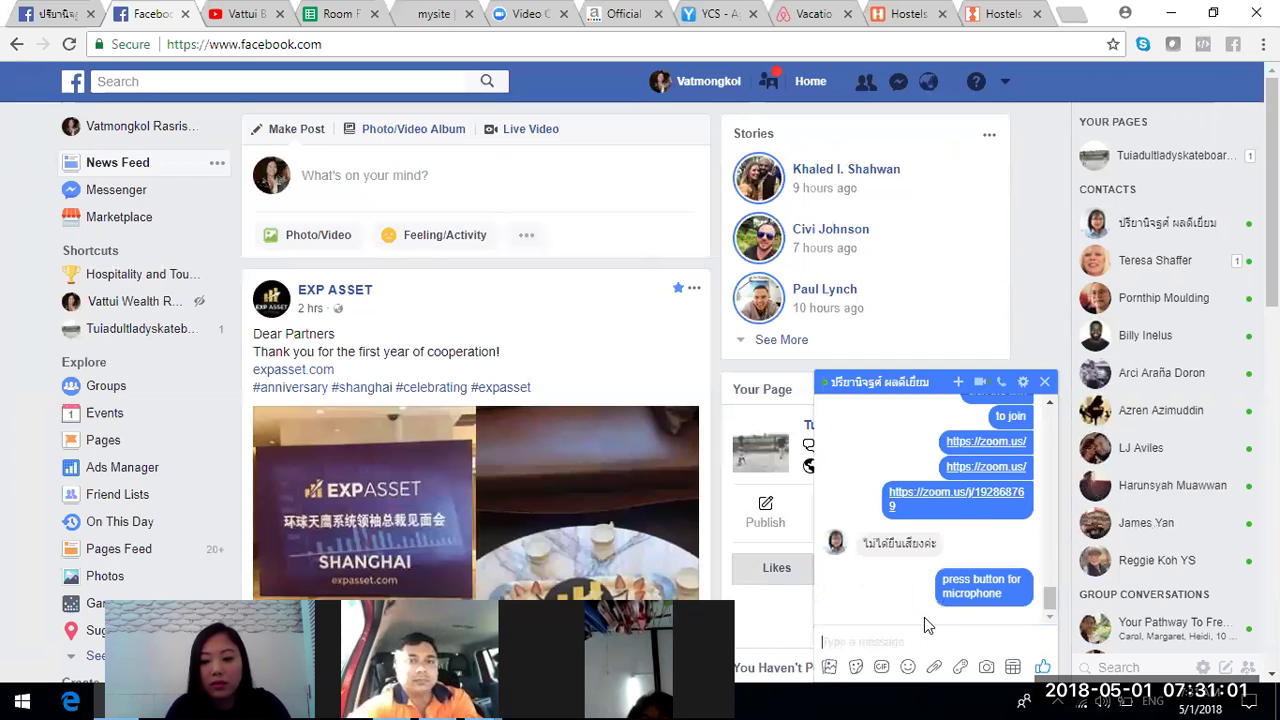
pyautogui.click(1045, 381)
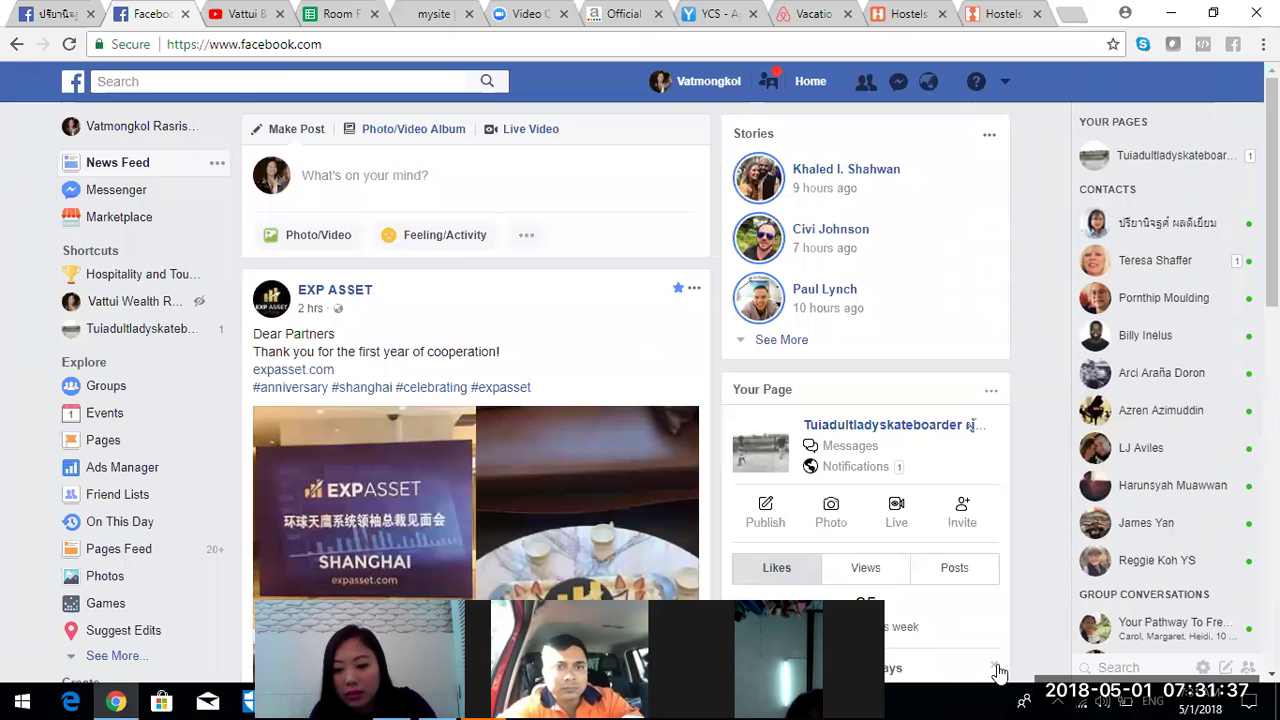
# - Reopen the chat briefly, then return to the Hostelworld pages
pyautogui.click(1122, 233)
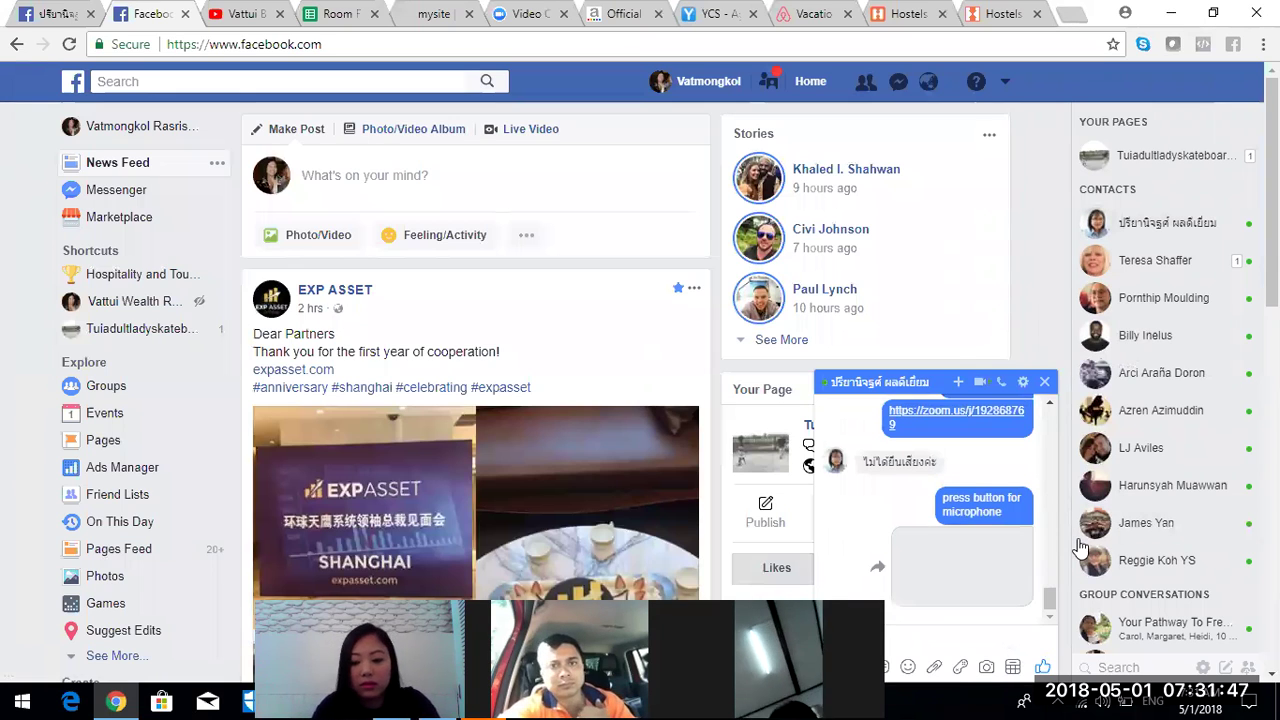
pyautogui.click(487, 80)
pyautogui.click(900, 14)
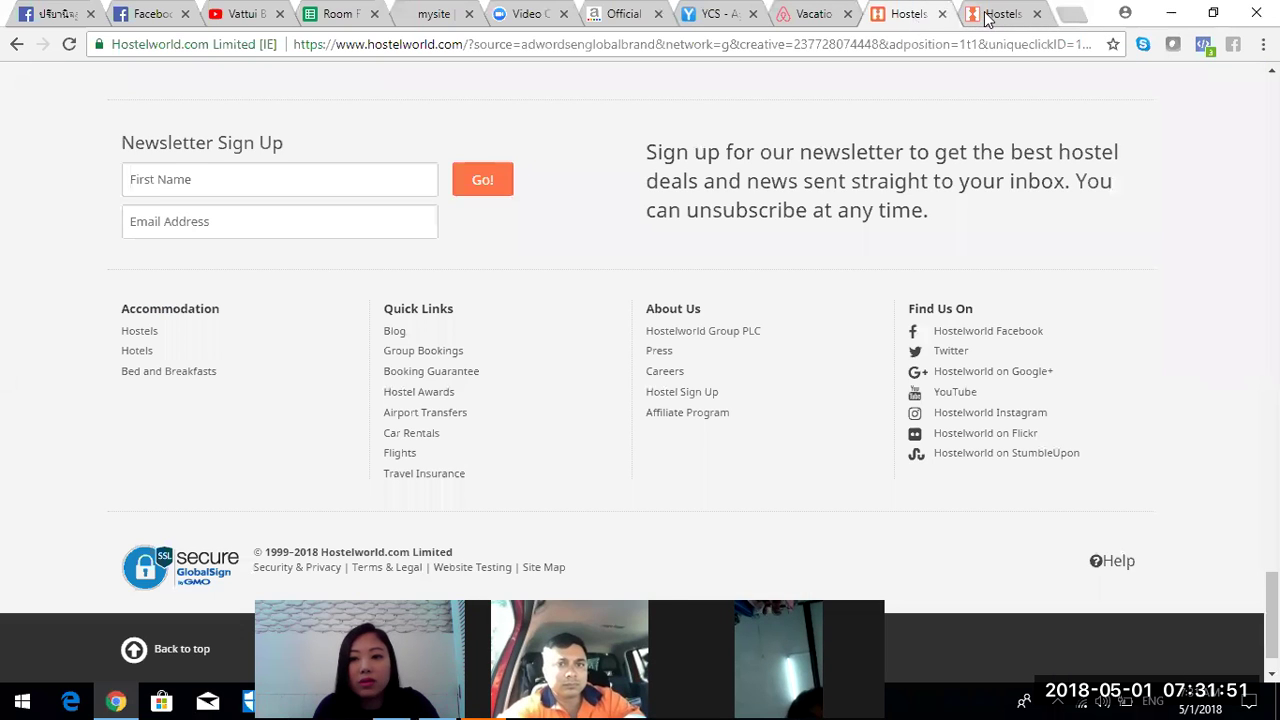
# - Enter the property's phone number and submit the contact details
pyautogui.click(995, 14)
pyautogui.click(309, 397)
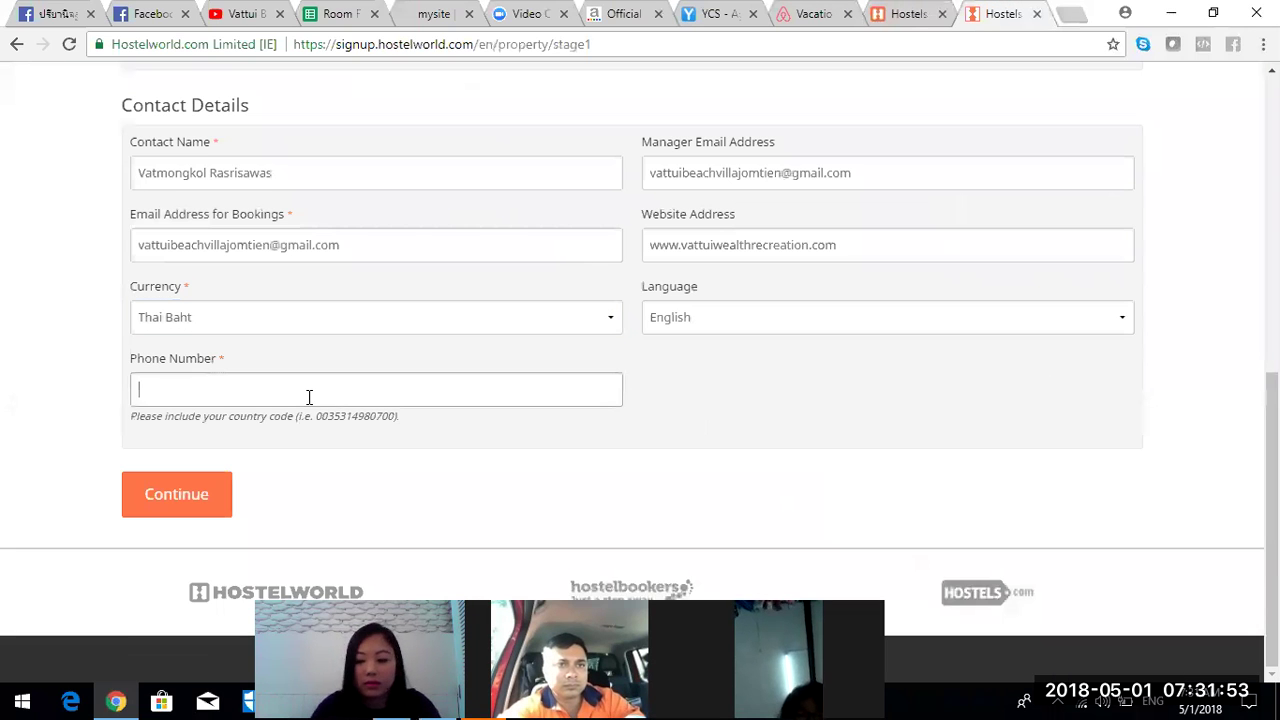
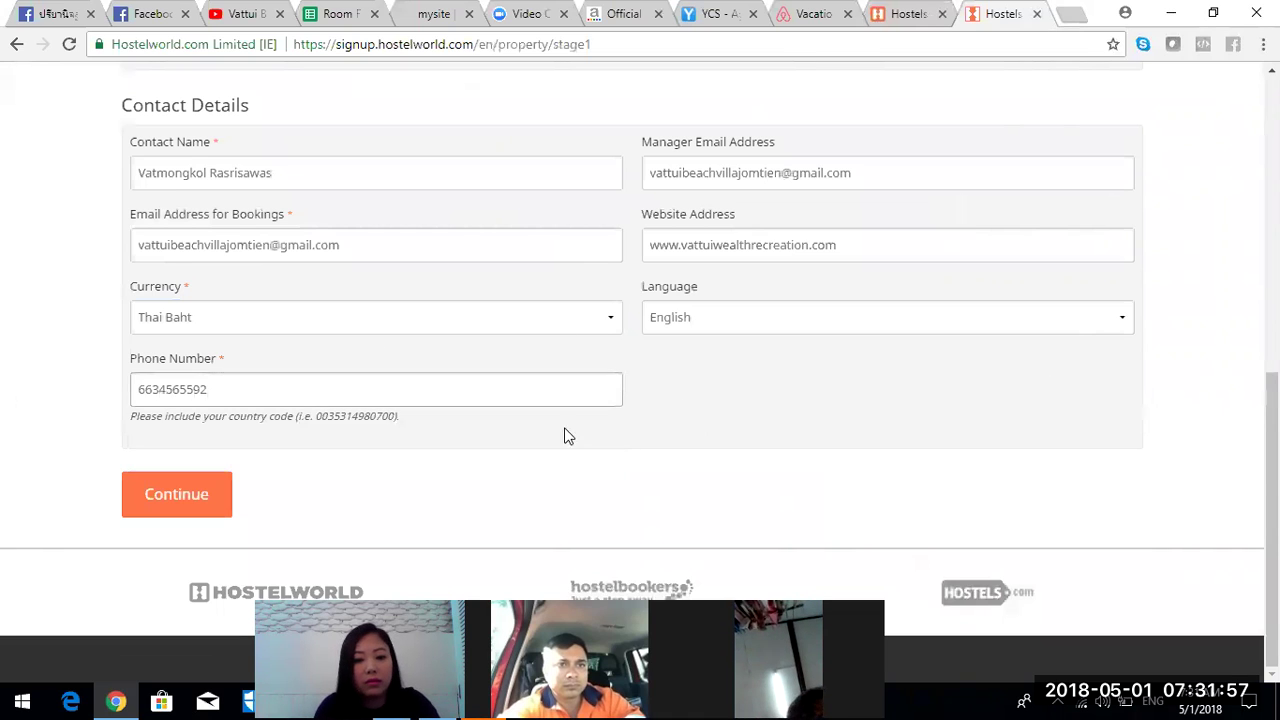
pyautogui.click(145, 496)
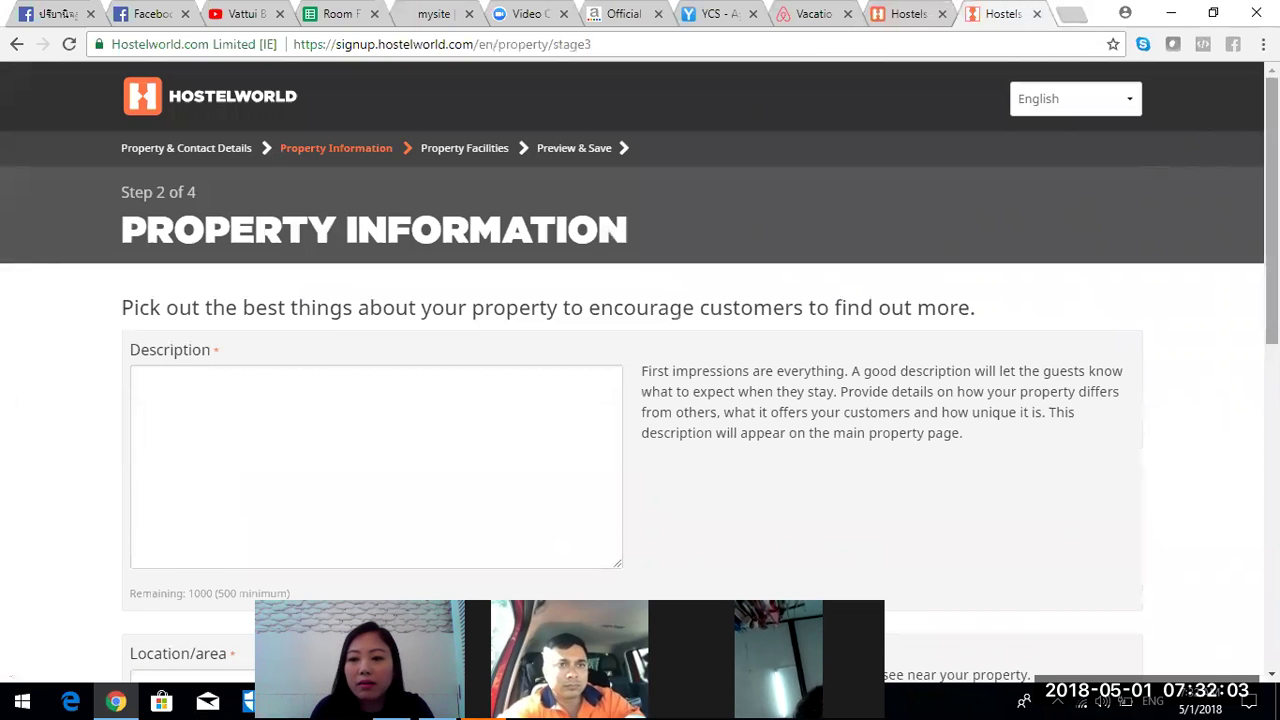
# - Describe the 3-bedroom villa 600 m from Jomtien Beach and set location 'Pattaya and Jomtien Beach'
pyautogui.scroll(-3, 640, 380)
pyautogui.scroll(-1, 640, 380)
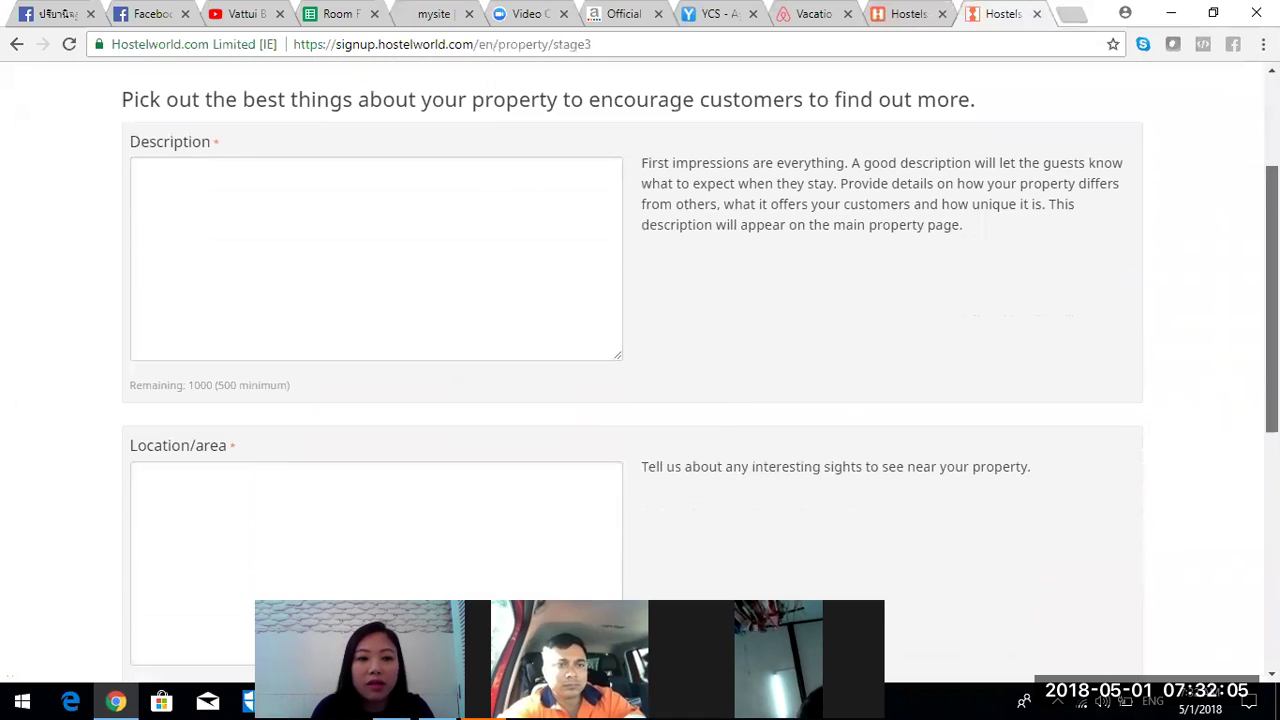
pyautogui.click(411, 243)
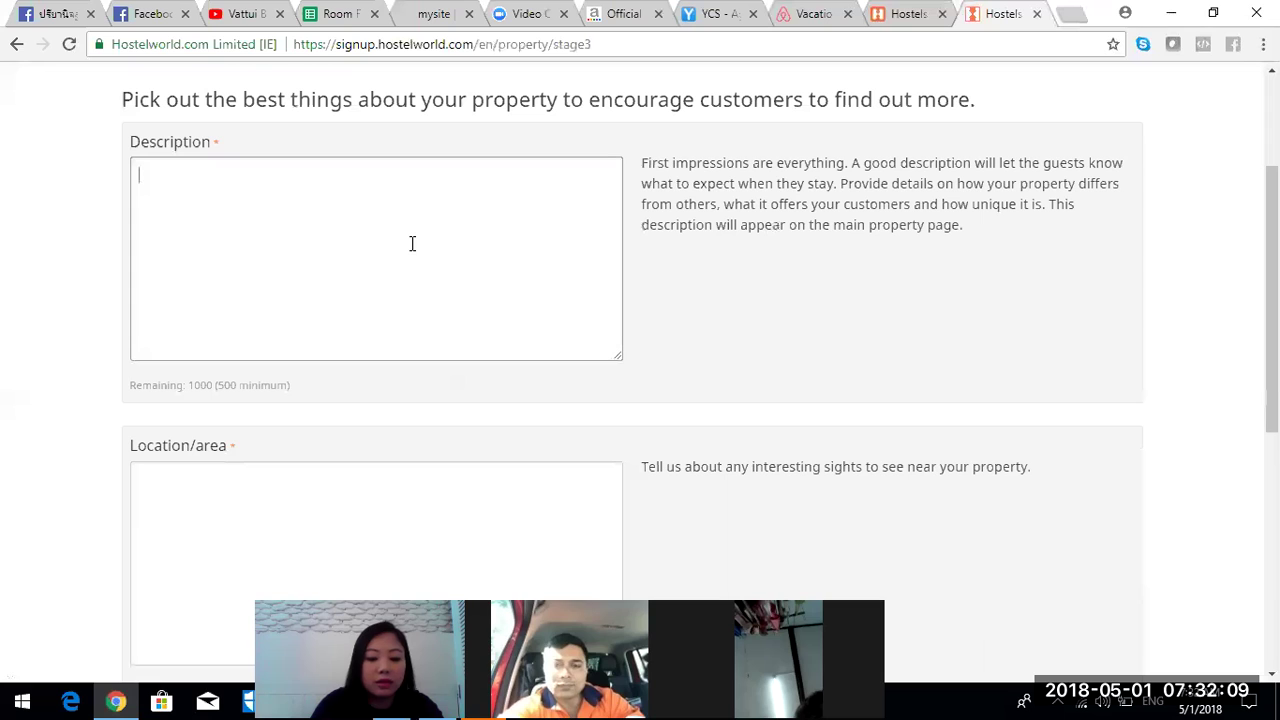
pyautogui.write('3 bedroo')
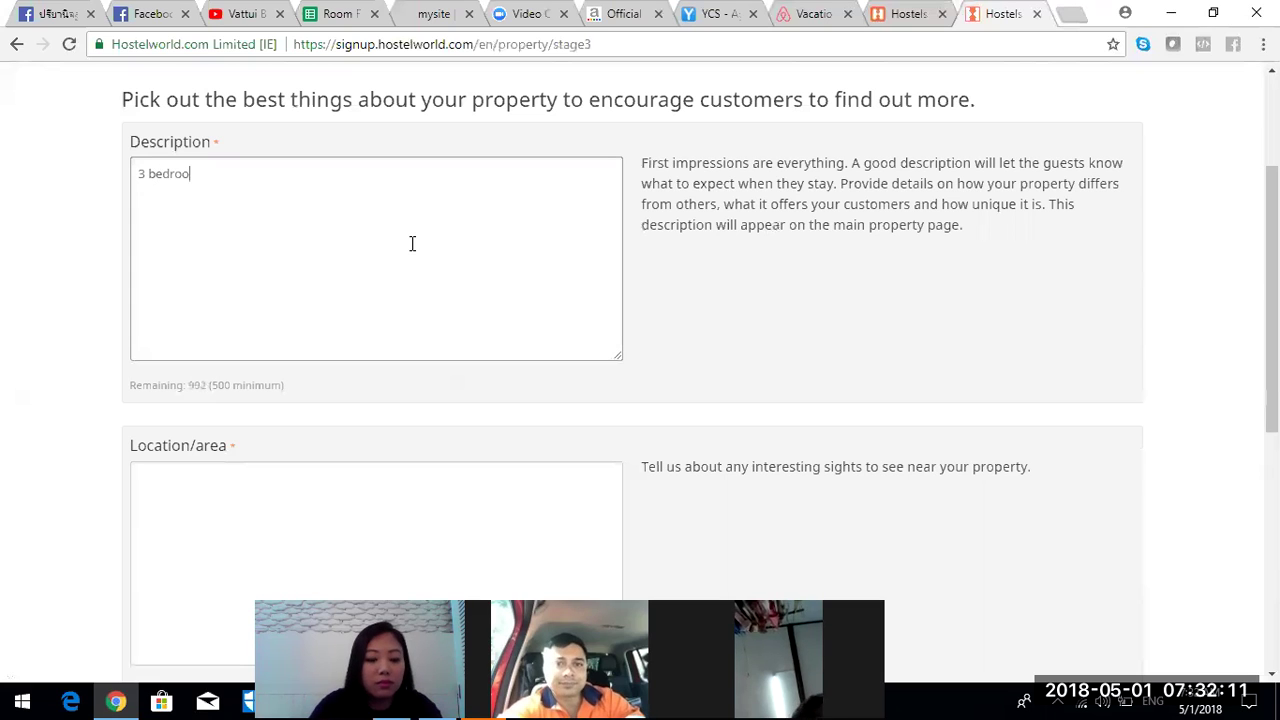
pyautogui.write('m villa loca')
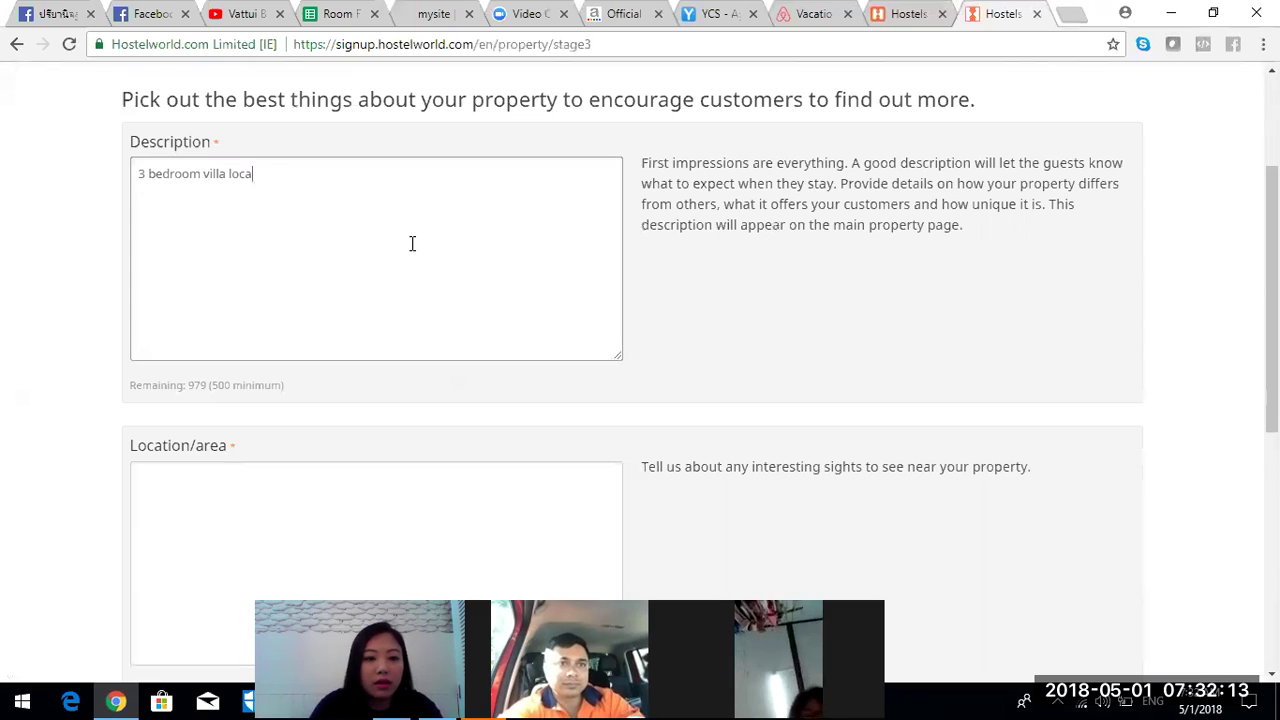
pyautogui.write('ting 600 me')
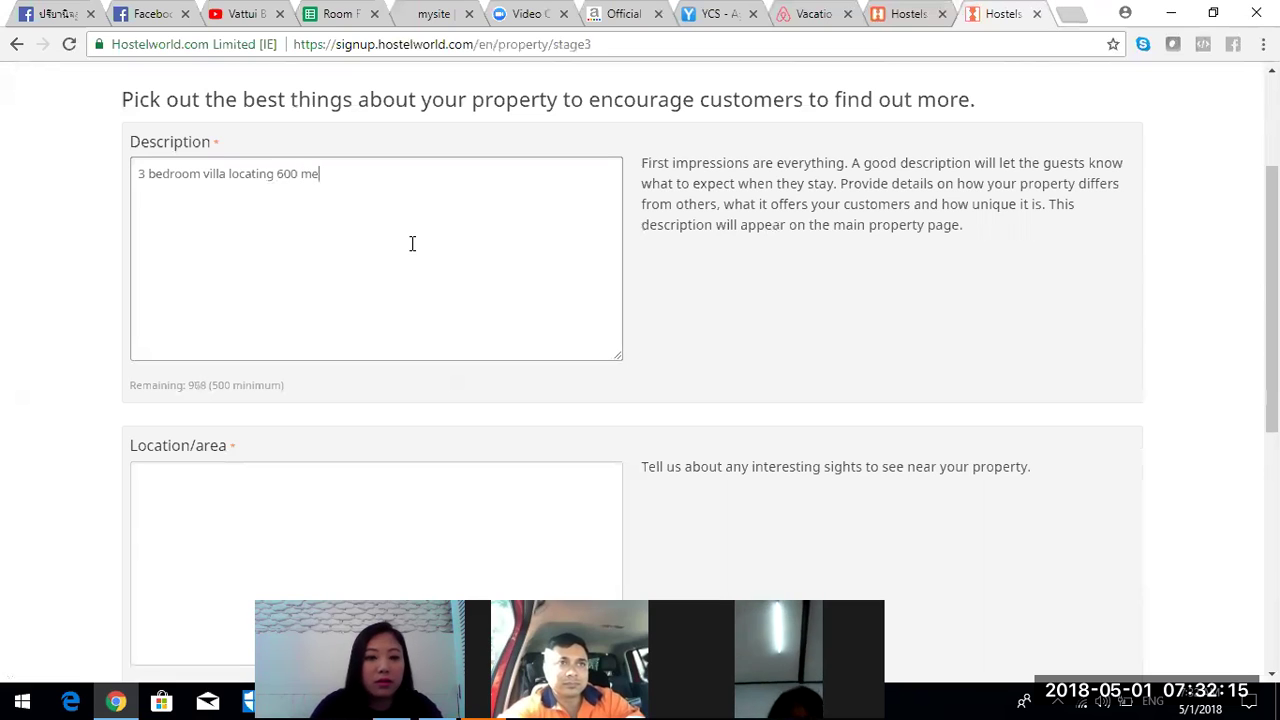
pyautogui.write('tre from Pa')
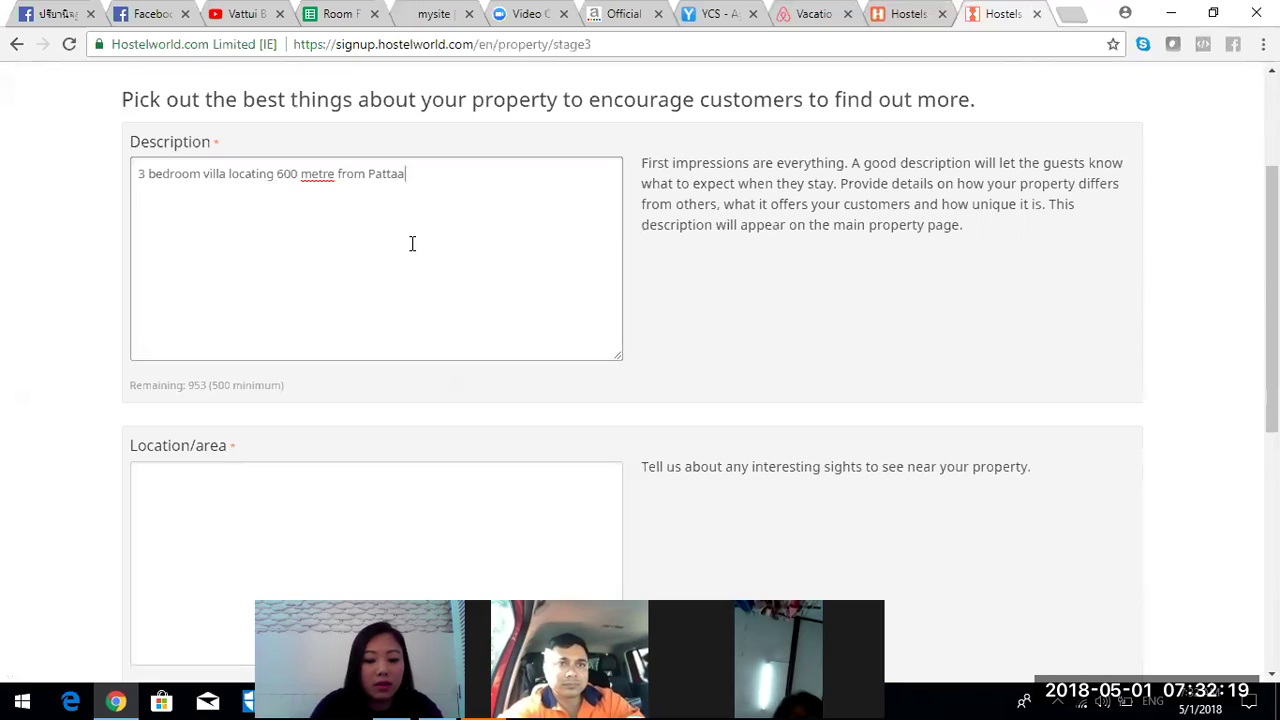
pyautogui.press('BackSpace')
pyautogui.write('ya Jomtien Beach')
pyautogui.click(260, 515)
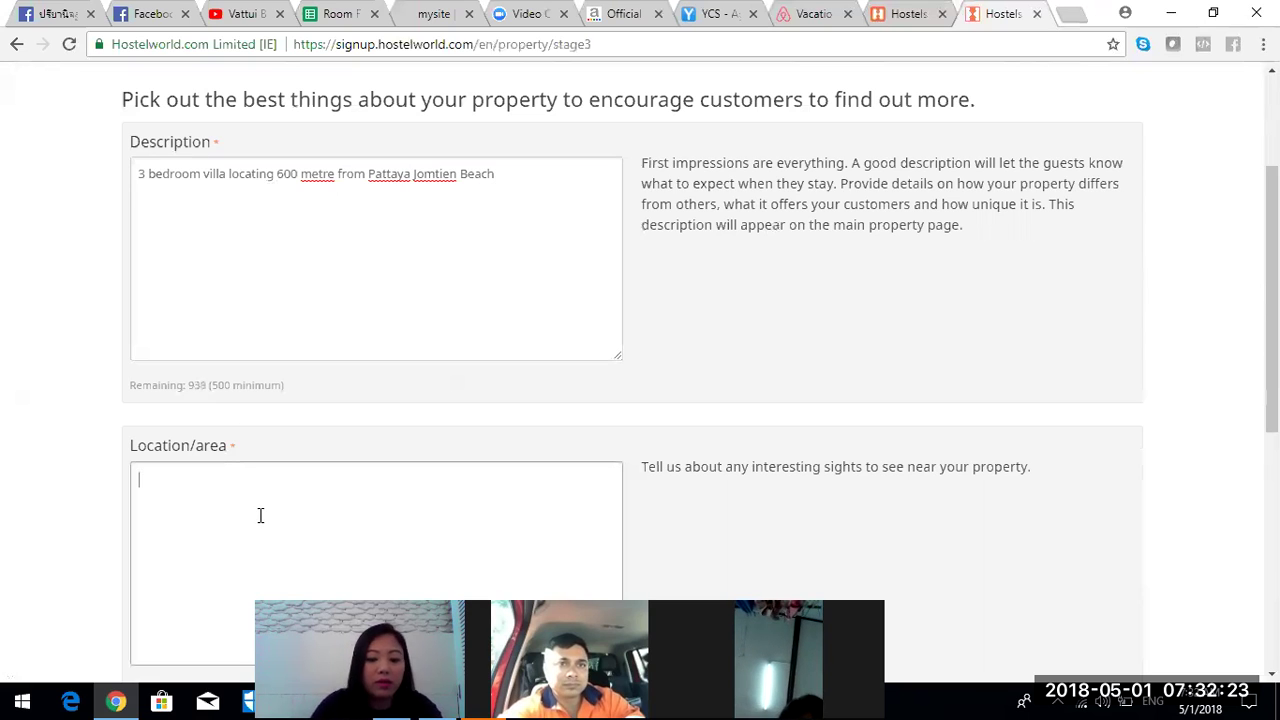
pyautogui.write('Pattaya and Jomtien BEach')
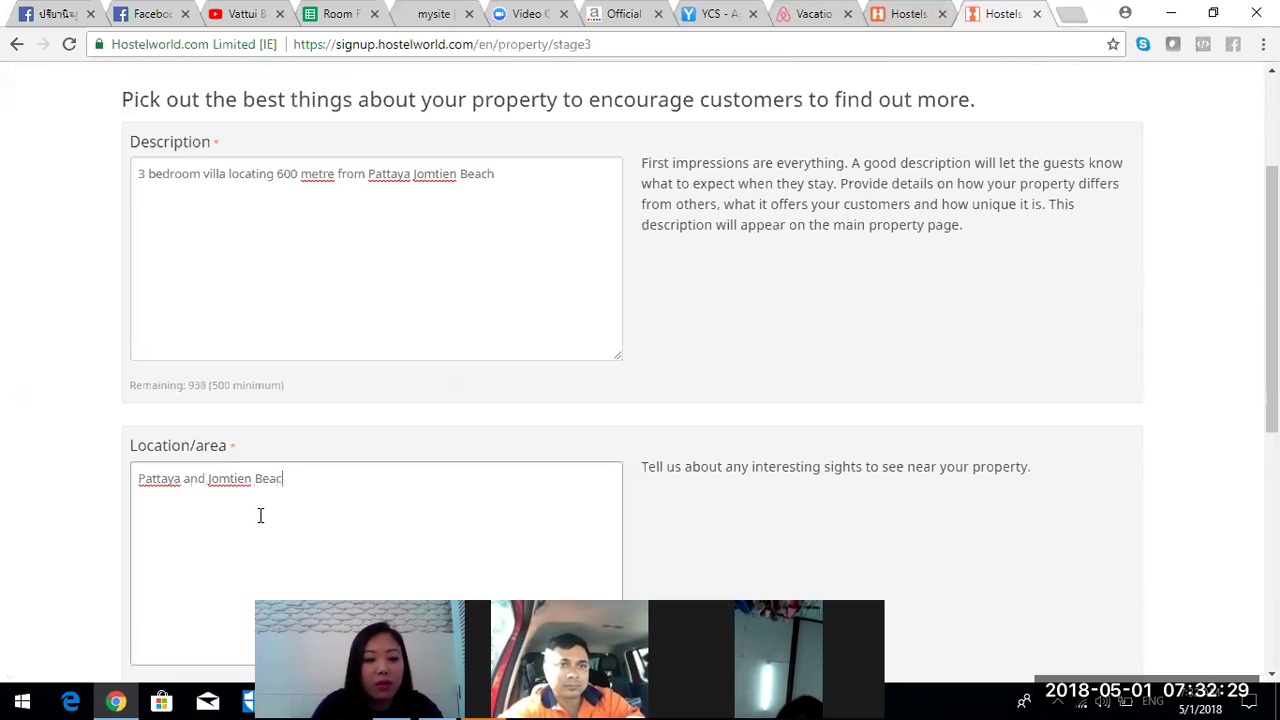
# - Write directions from Sukhumvit Road to Jomtien Beach in the Directions field
pyautogui.scroll(-4, 640, 370)
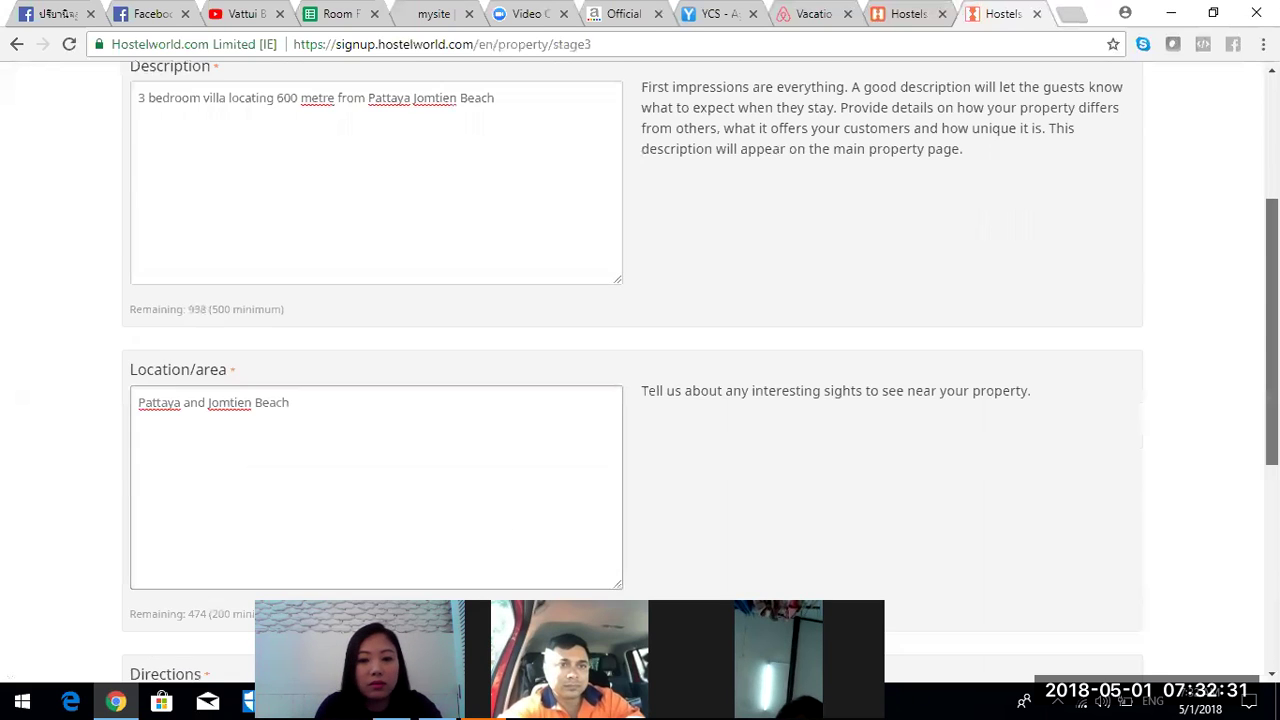
pyautogui.scroll(-2, 770, 457)
pyautogui.click(418, 335)
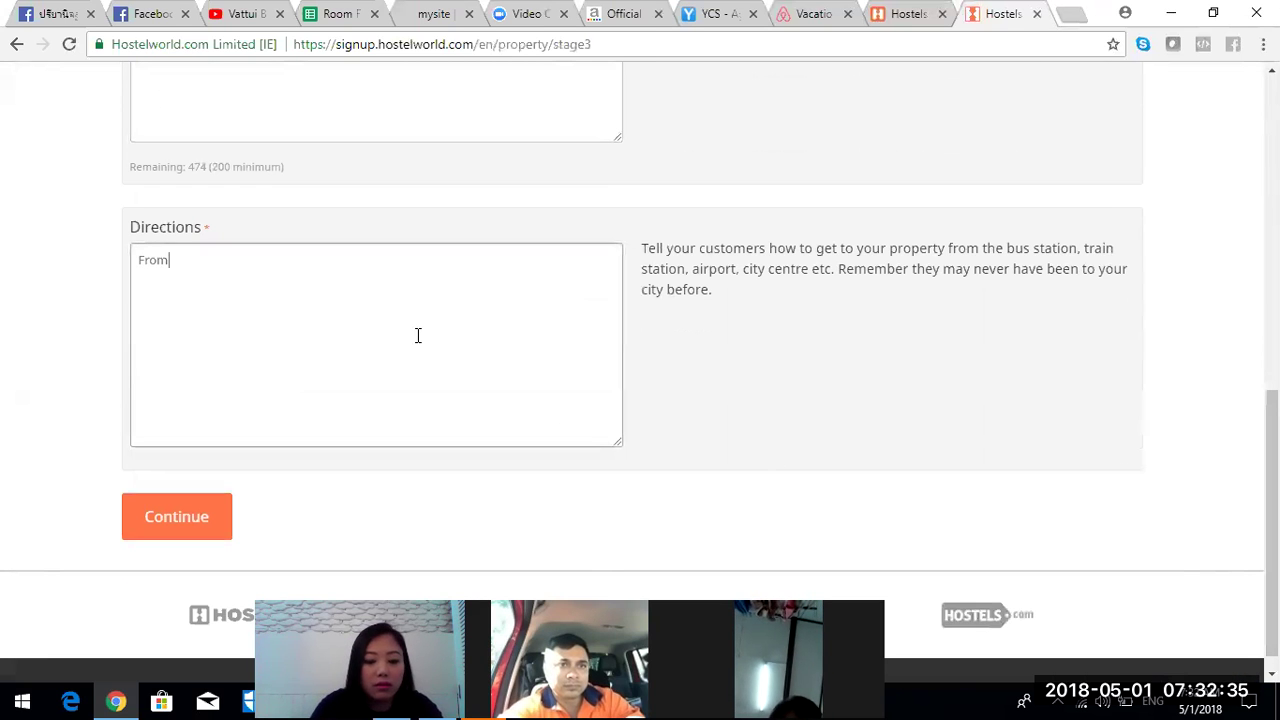
pyautogui.write('From Sukhumvit Ro')
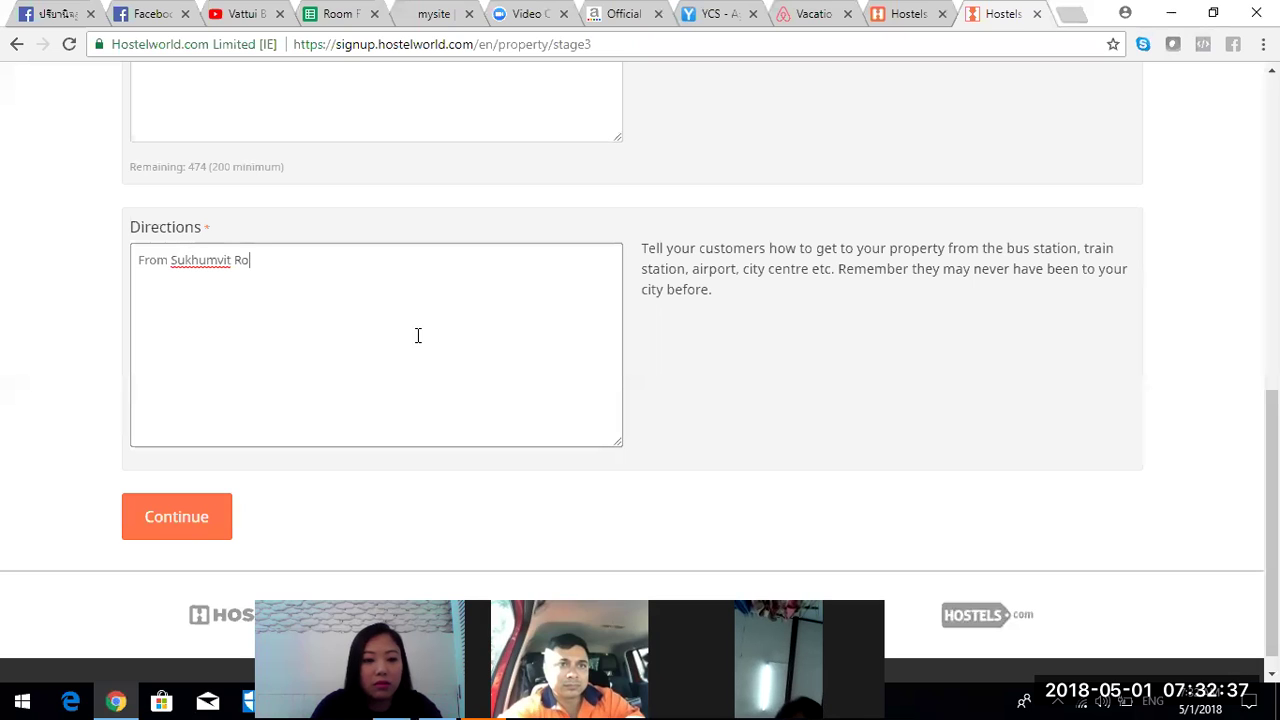
pyautogui.press('BackSpace')
pyautogui.press('BackSpace')
pyautogui.write('omtien beach road')
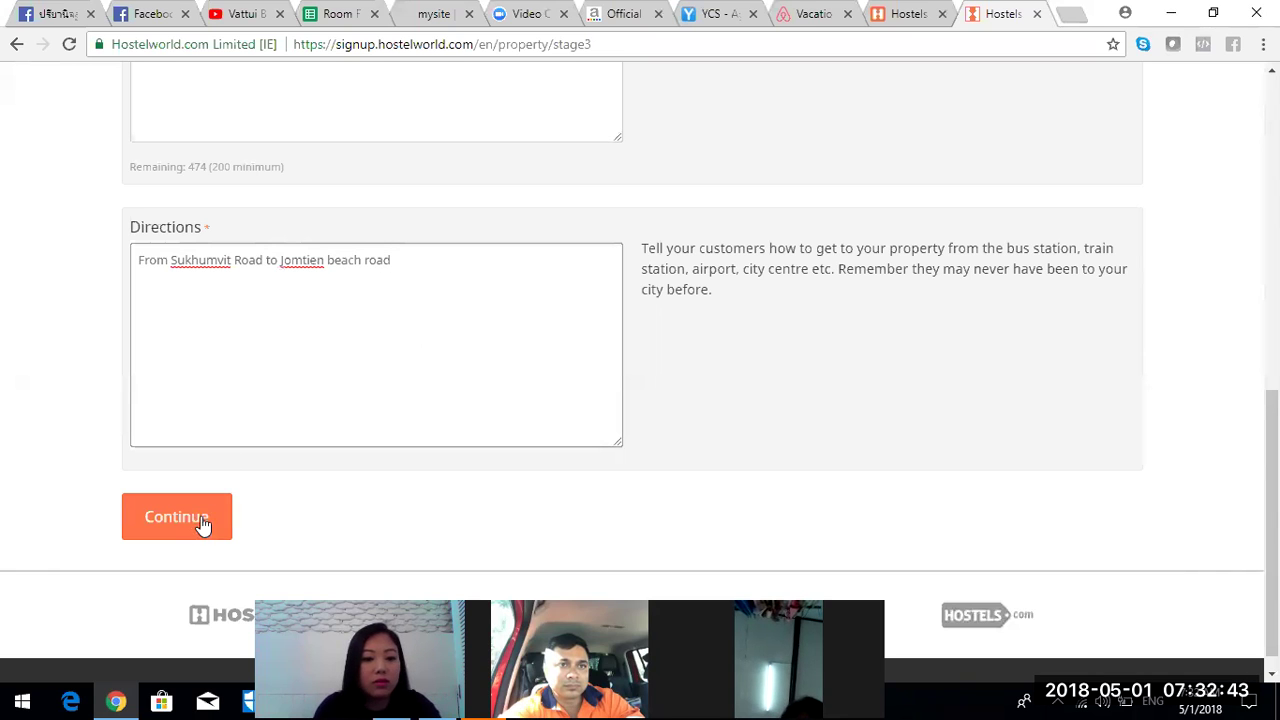
pyautogui.click(203, 525)
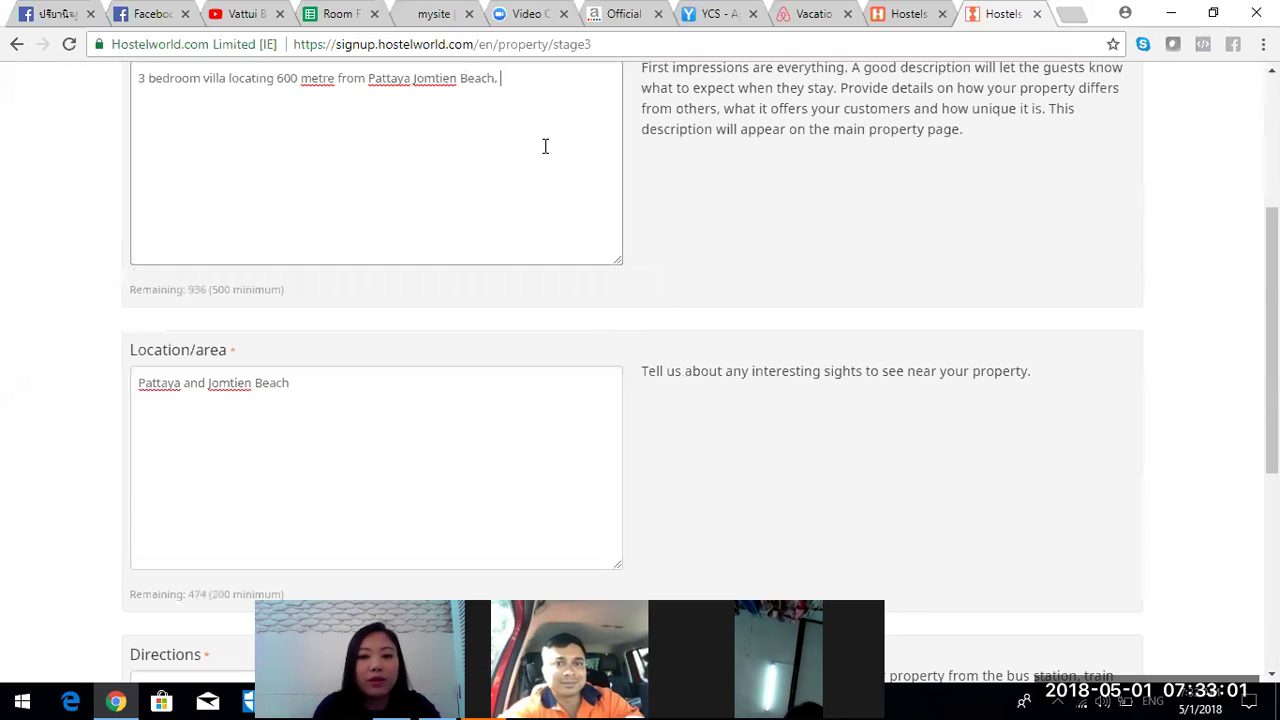
pyautogui.click(1071, 16)
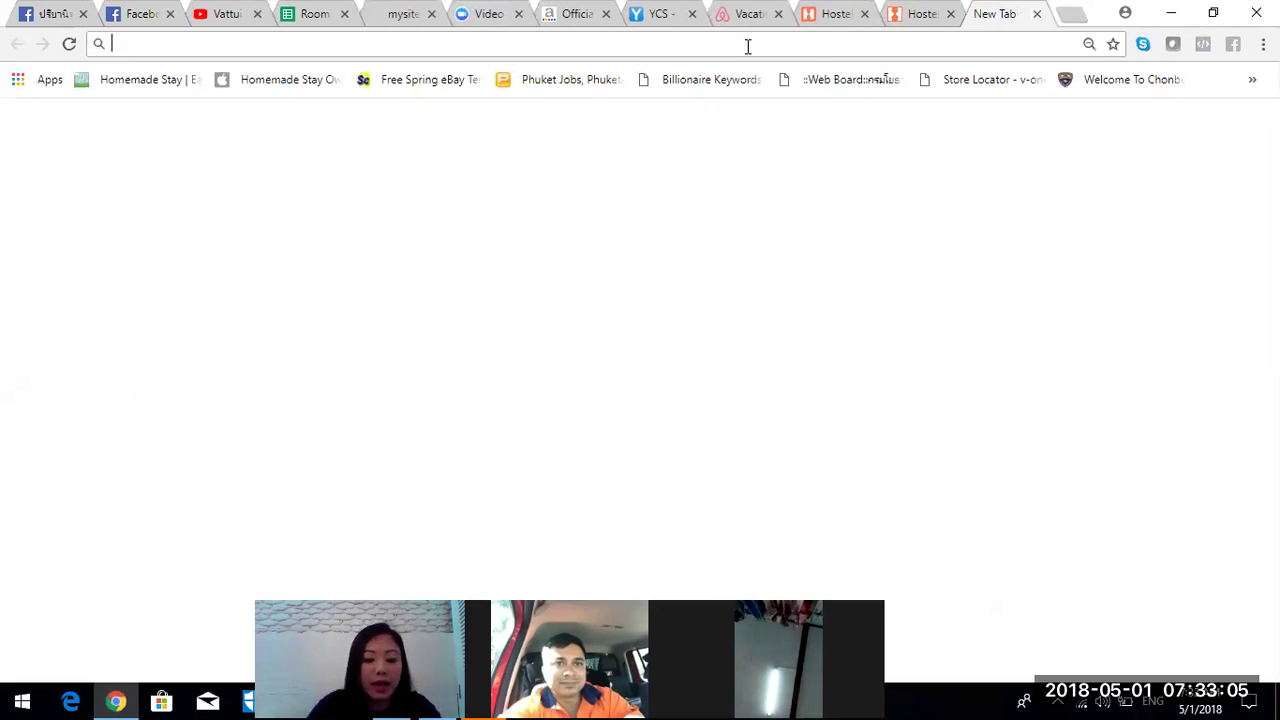
# - On booking.com, search for Vattui Beach Villa Jomtien with check-in on 9 August 2018
pyautogui.write('booking')
pyautogui.press('Return')
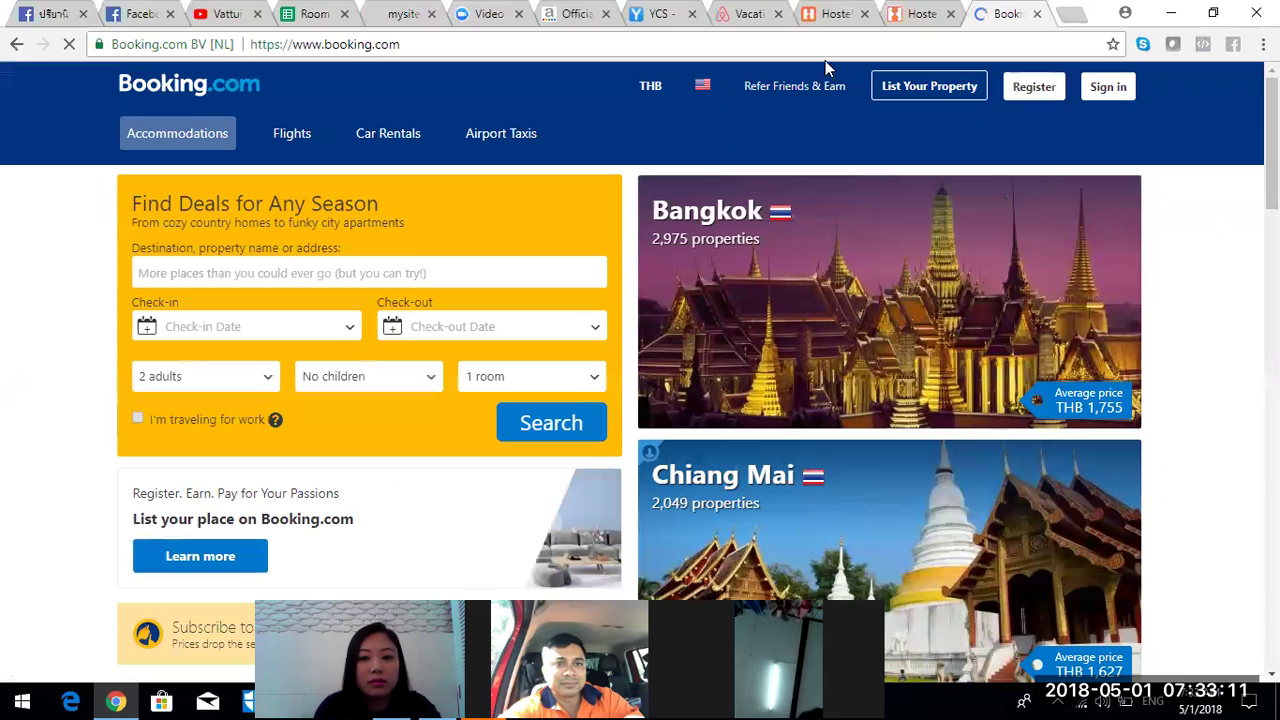
pyautogui.click(442, 270)
pyautogui.write('vattui beach villa')
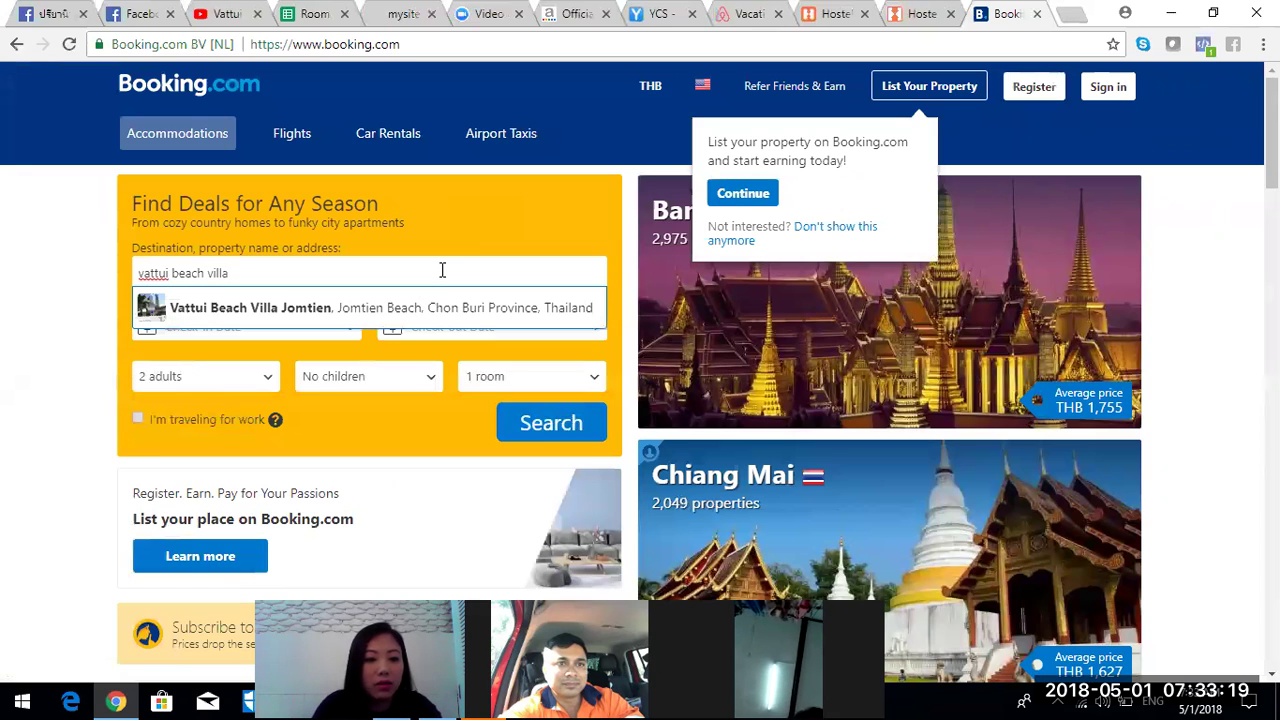
pyautogui.click(443, 312)
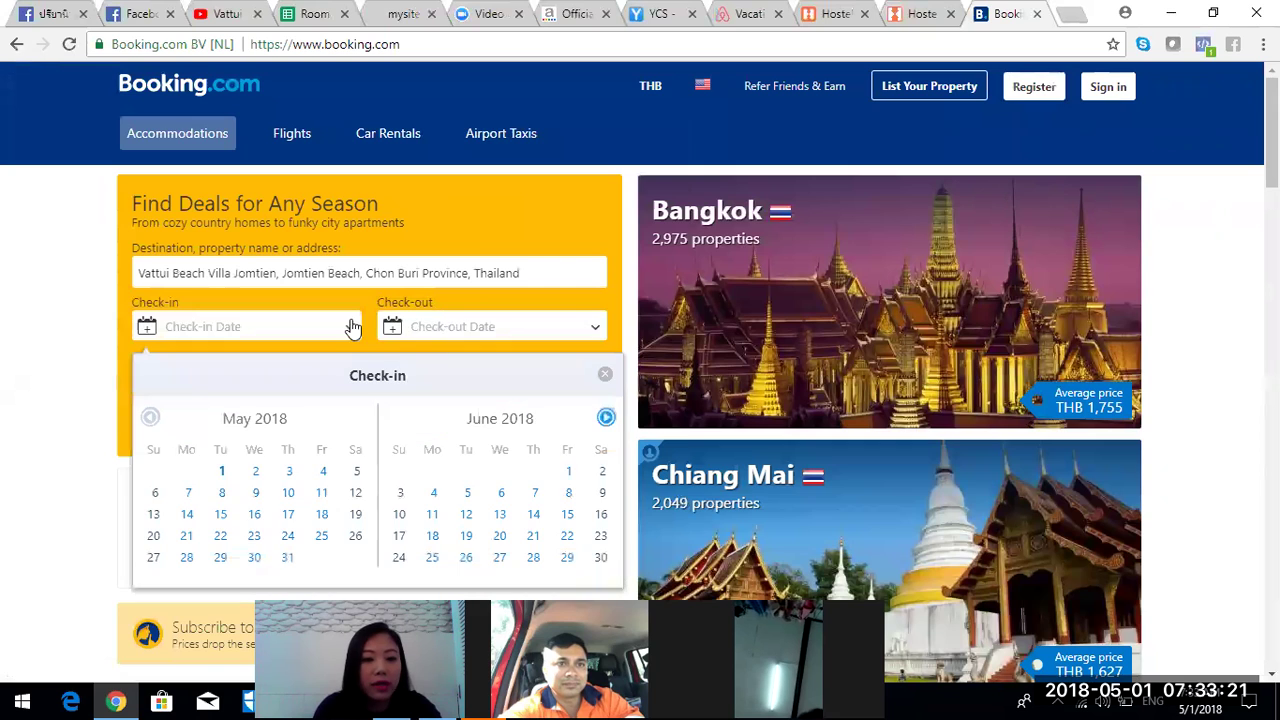
pyautogui.click(609, 424)
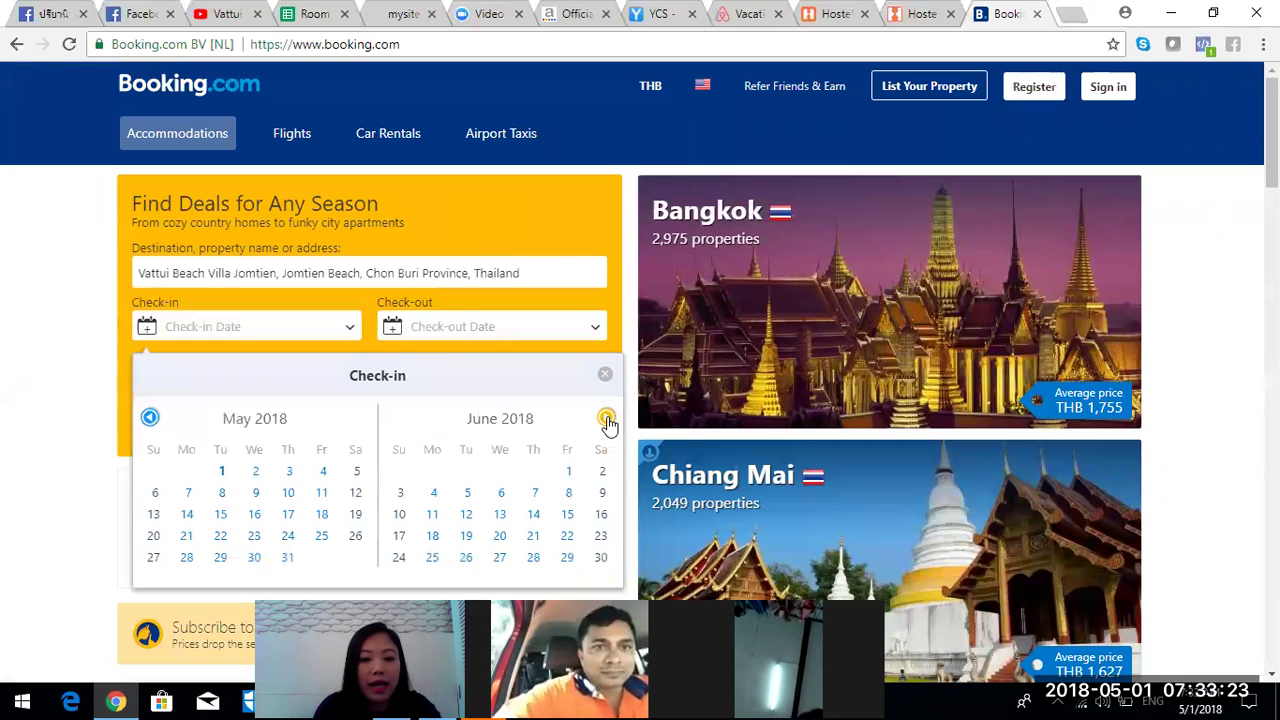
pyautogui.click(607, 420)
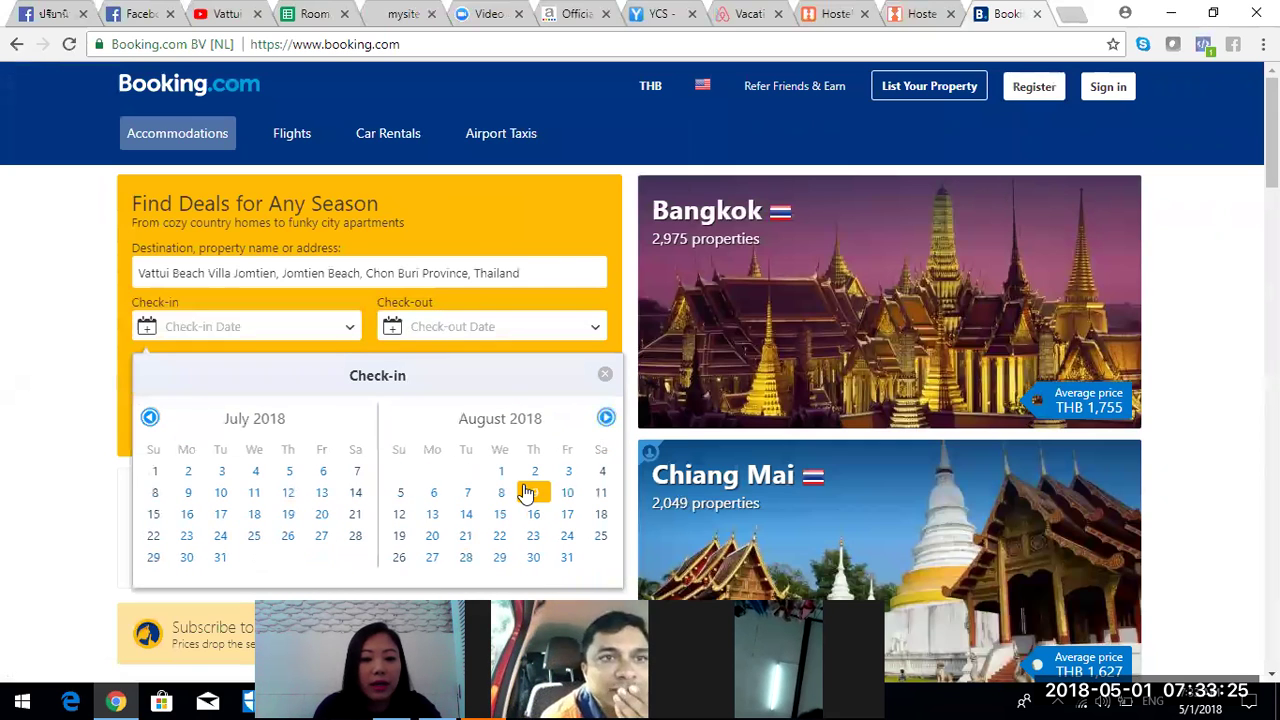
pyautogui.click(527, 493)
pyautogui.click(534, 434)
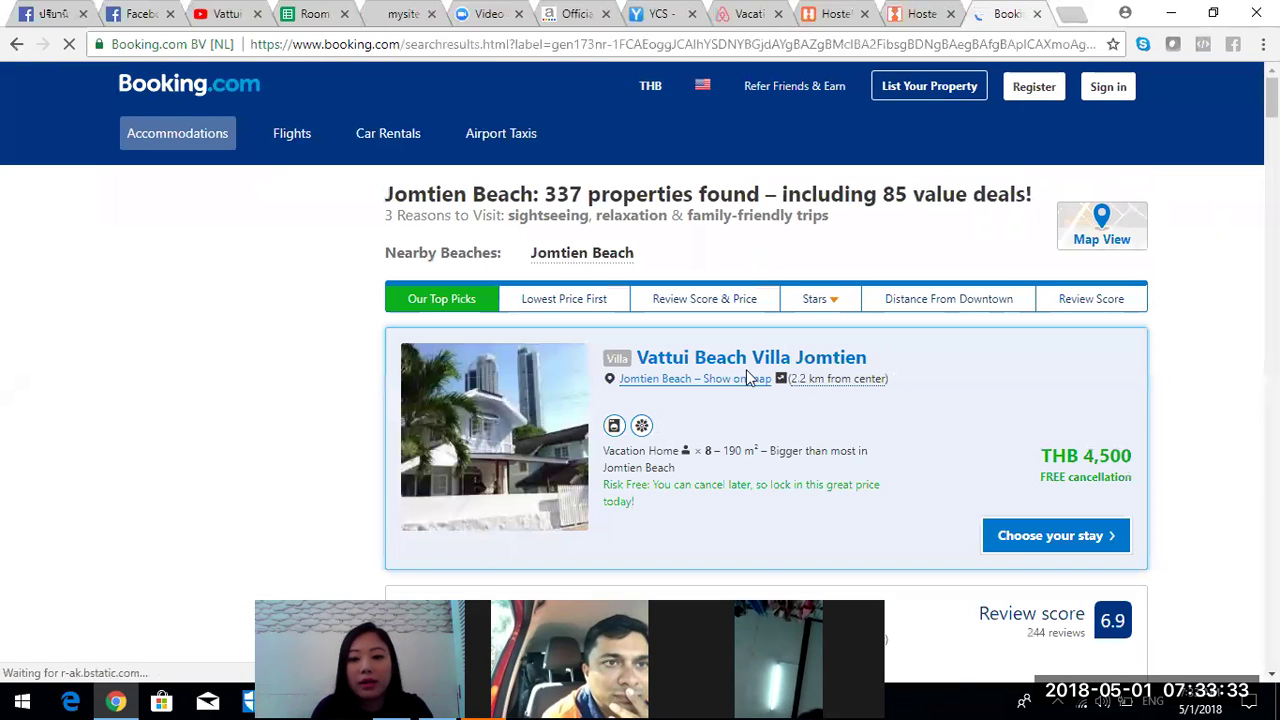
# - Open the Vattui Beach Villa Jomtien property page and select its description paragraphs
pyautogui.click(548, 416)
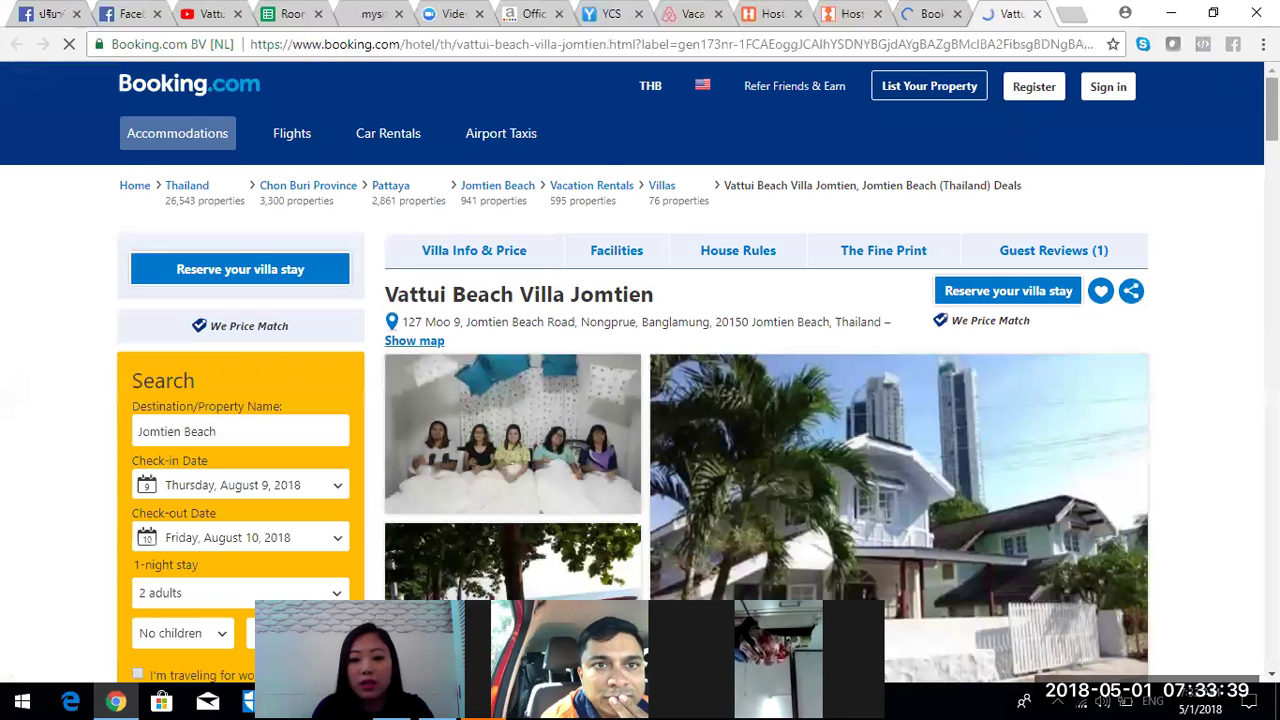
pyautogui.scroll(-5, 640, 380)
pyautogui.scroll(-1, 1137, 209)
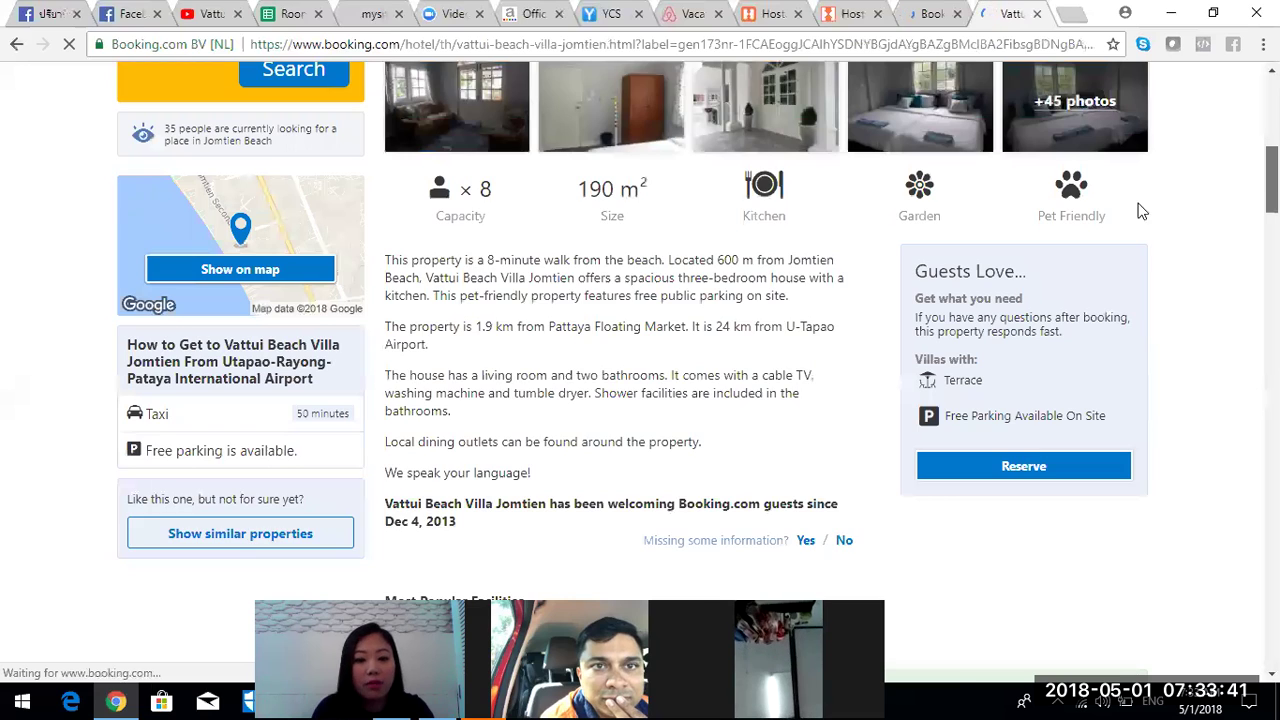
pyautogui.moveTo(385, 226); pyautogui.dragTo(393, 226)
pyautogui.moveTo(628, 407); pyautogui.dragTo(717, 407)
pyautogui.hotkey('ctrl', 'c')
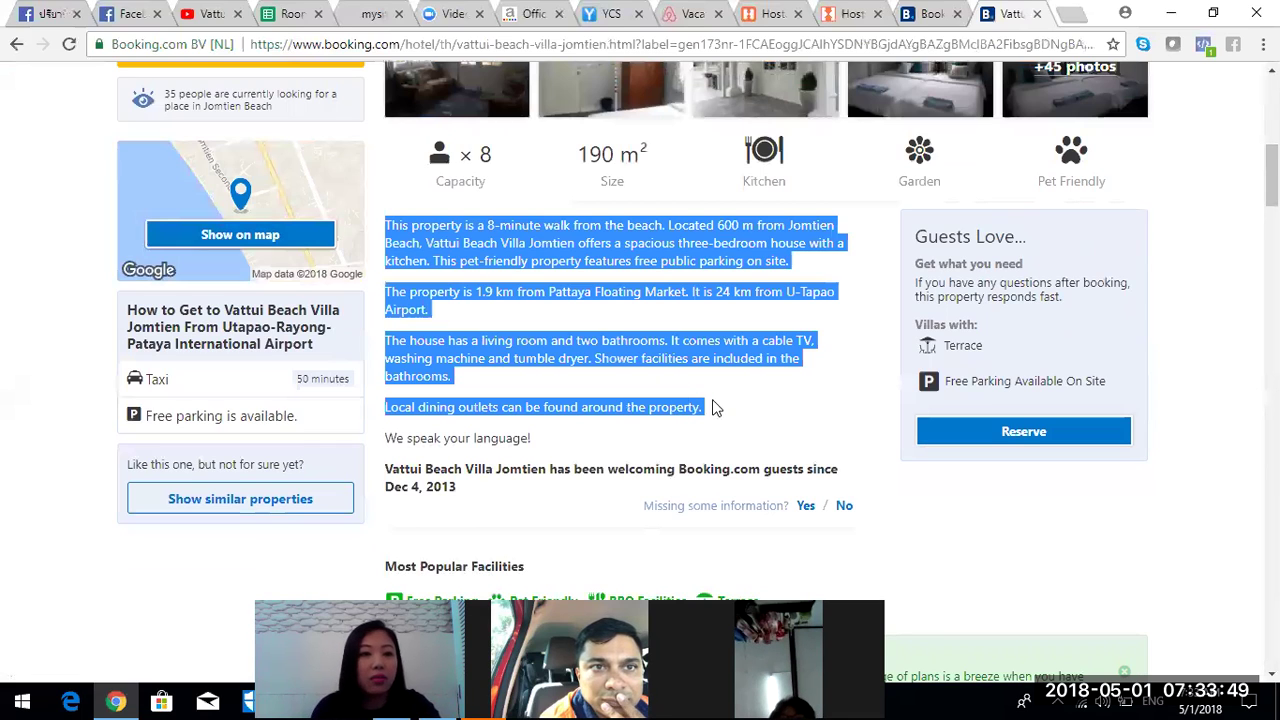
pyautogui.click(754, 22)
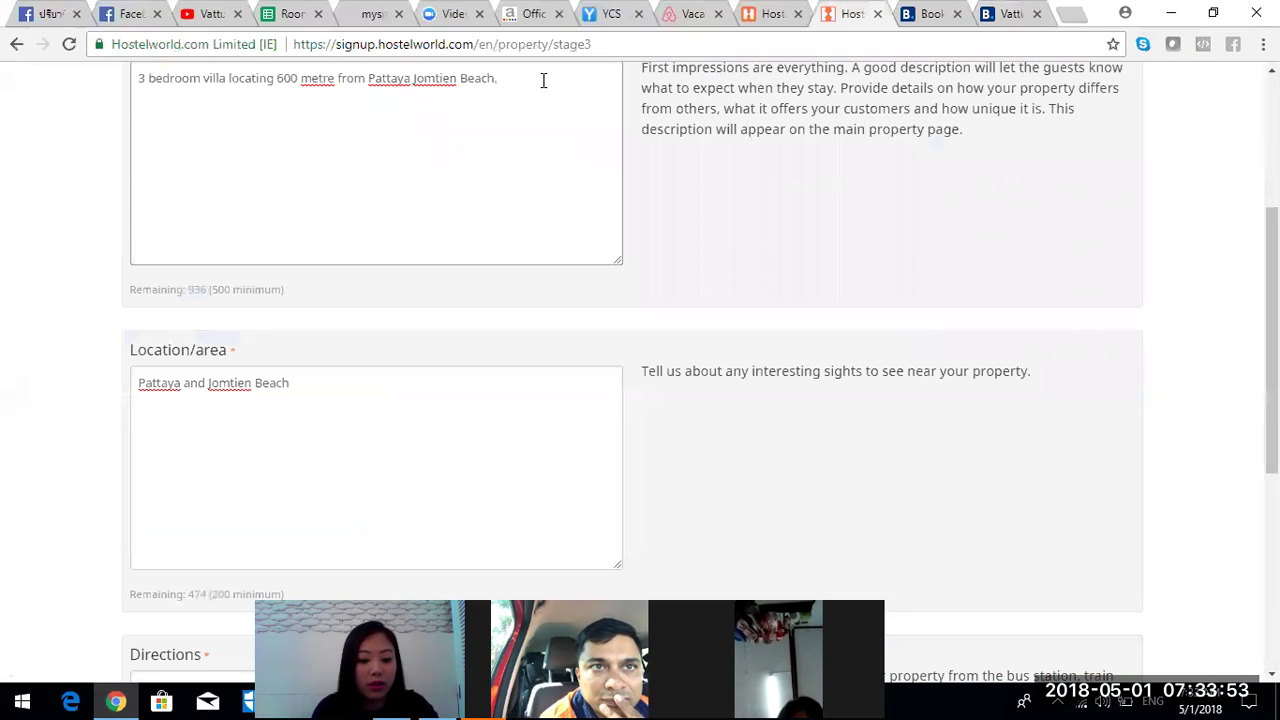
# - Paste the villa description into the Description, Location/area and Directions fields and submit
pyautogui.hotkey('ctrl', 'v')
pyautogui.moveTo(613, 173); pyautogui.dragTo(620, 100)
pyautogui.scroll(1, 620, 100)
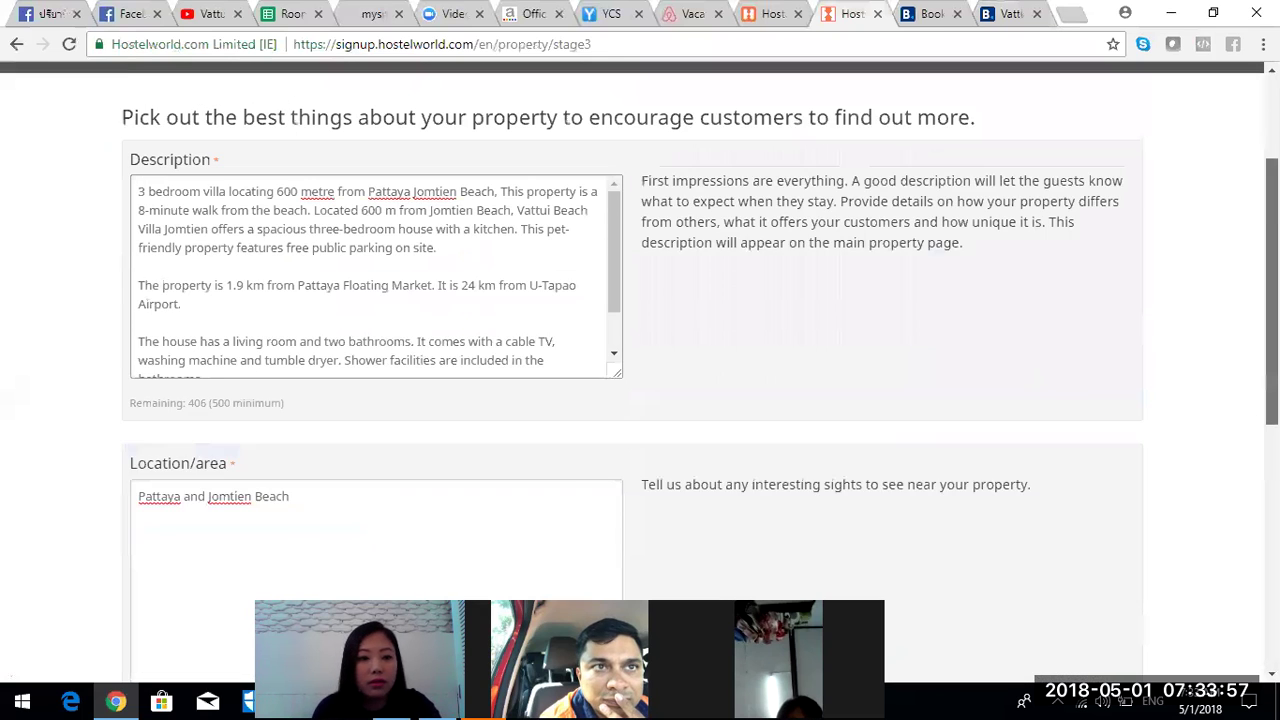
pyautogui.scroll(-3, 640, 380)
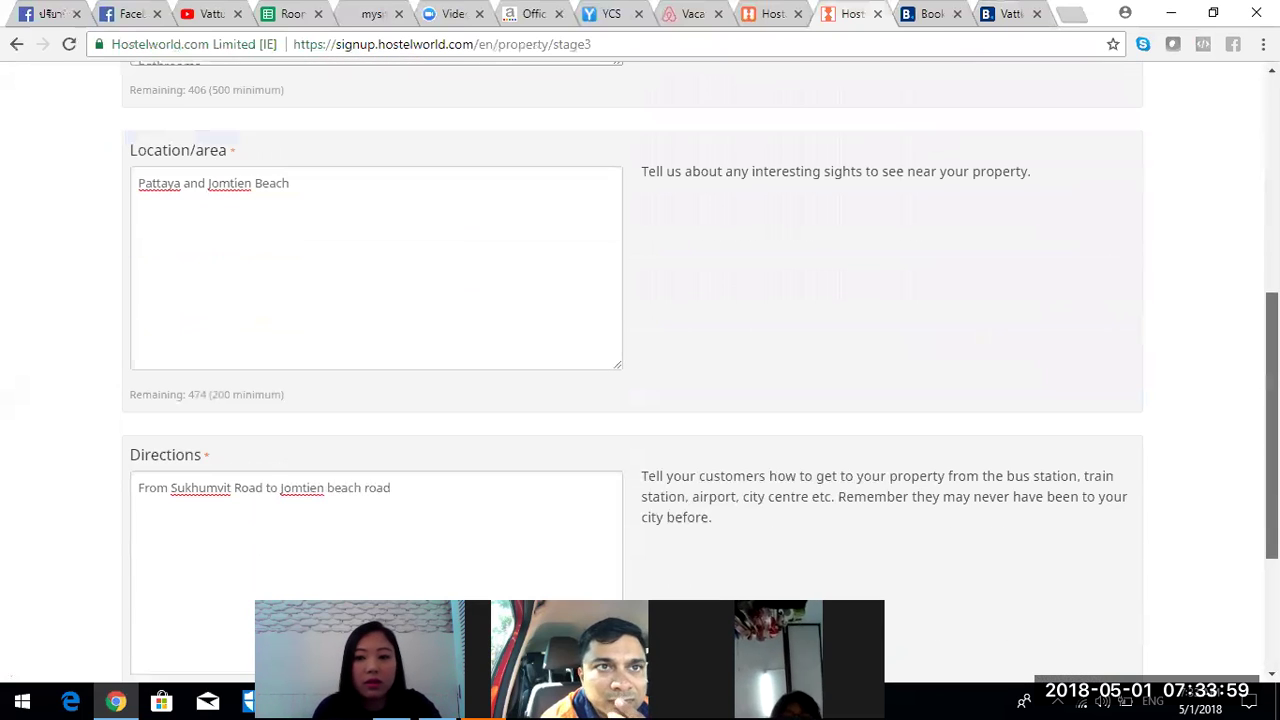
pyautogui.scroll(-2, 640, 380)
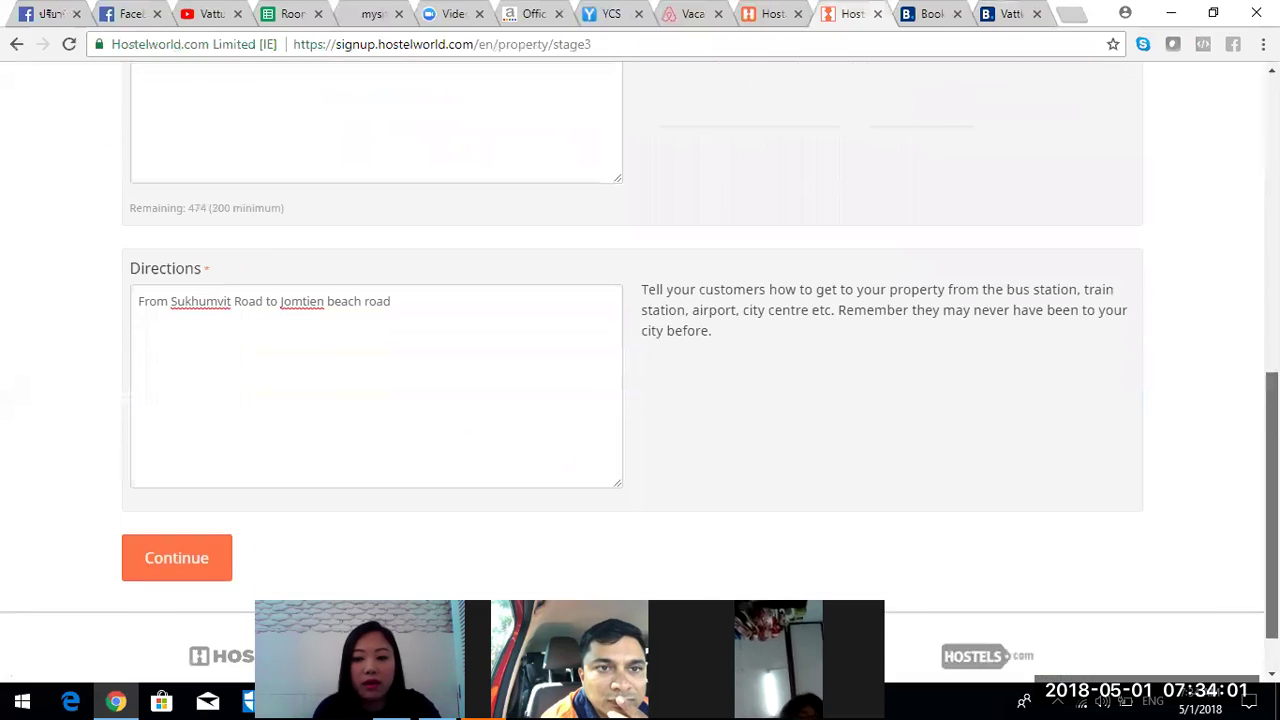
pyautogui.click(176, 490)
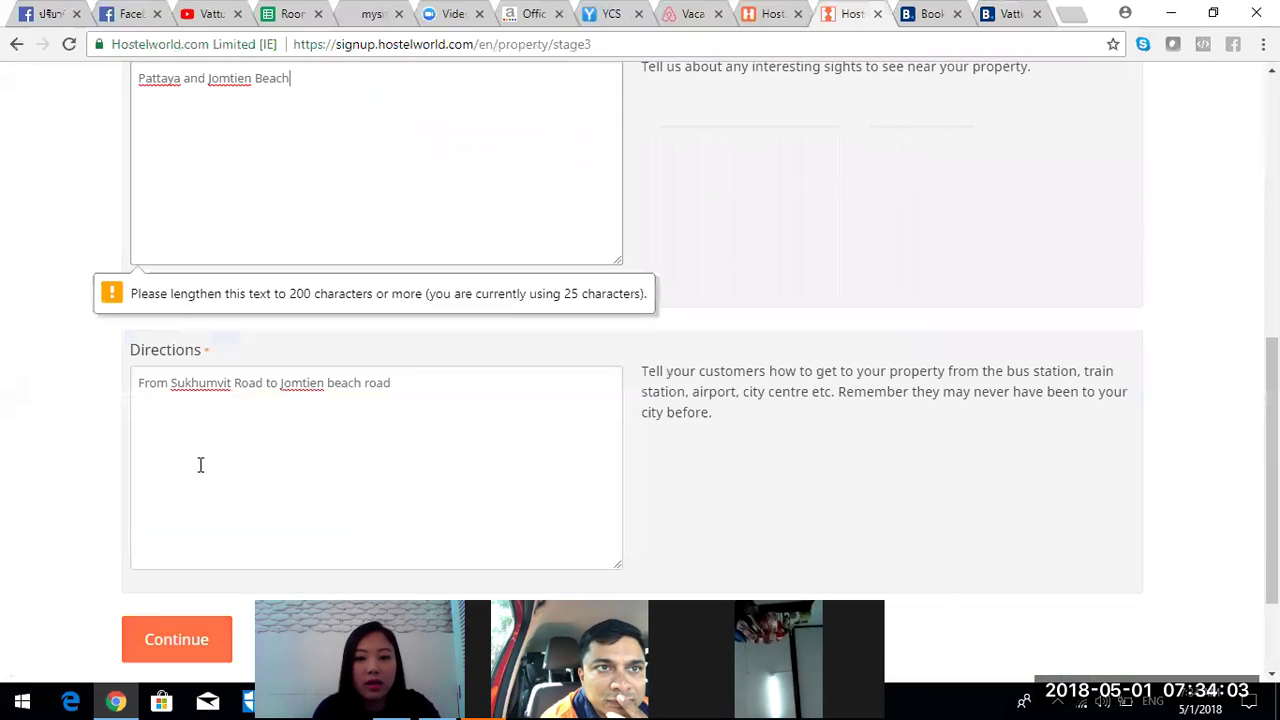
pyautogui.write('.')
pyautogui.write('This property is a 8-minute walk from the beach. Located 600 m from Jomtien Beach, Vattui Beach Villa Jomtien offers a spacious three-bedroom house with a kitchen. This pet-friendly property features free public parking on site.  The property is 1.9 km from Pattaya Floating Market. It is 24 km from U-Tapao Airport.  The house has a living room and two bathrooms. It comes with a cable TV, washing machine and tumble dryer. Shower facilities are included in the bathrooms')
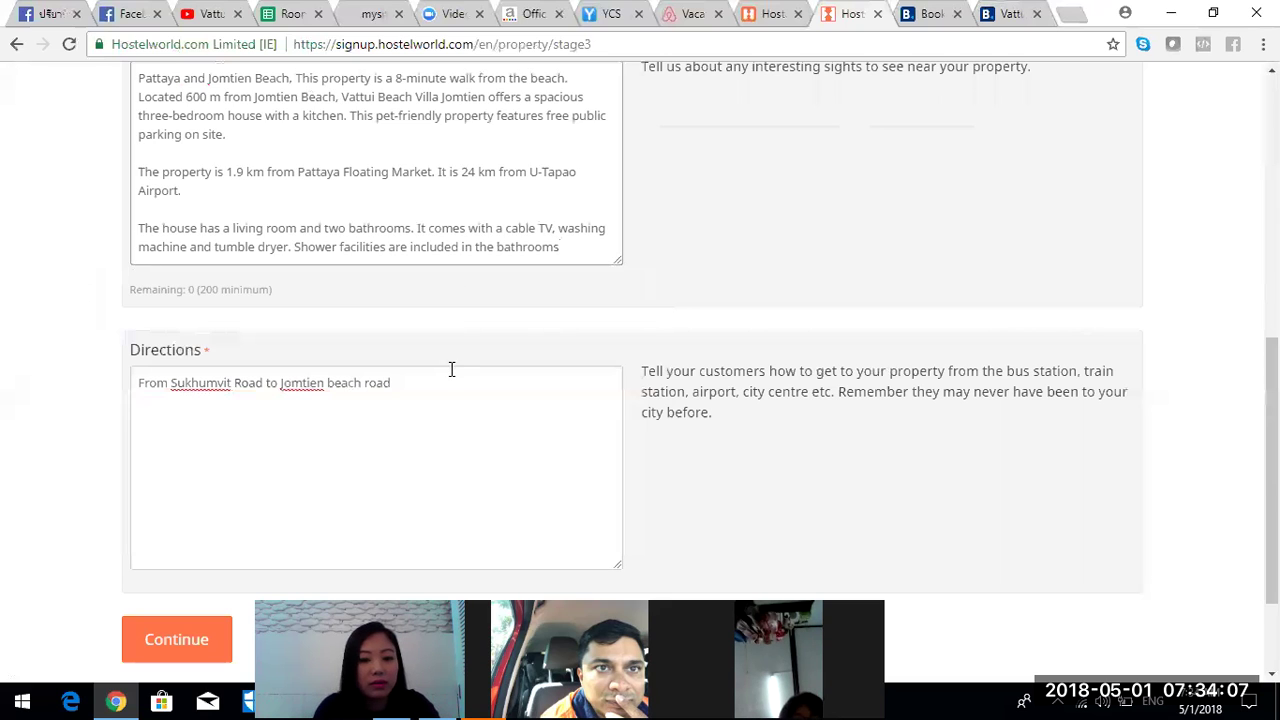
pyautogui.hotkey('ctrl', 'v')
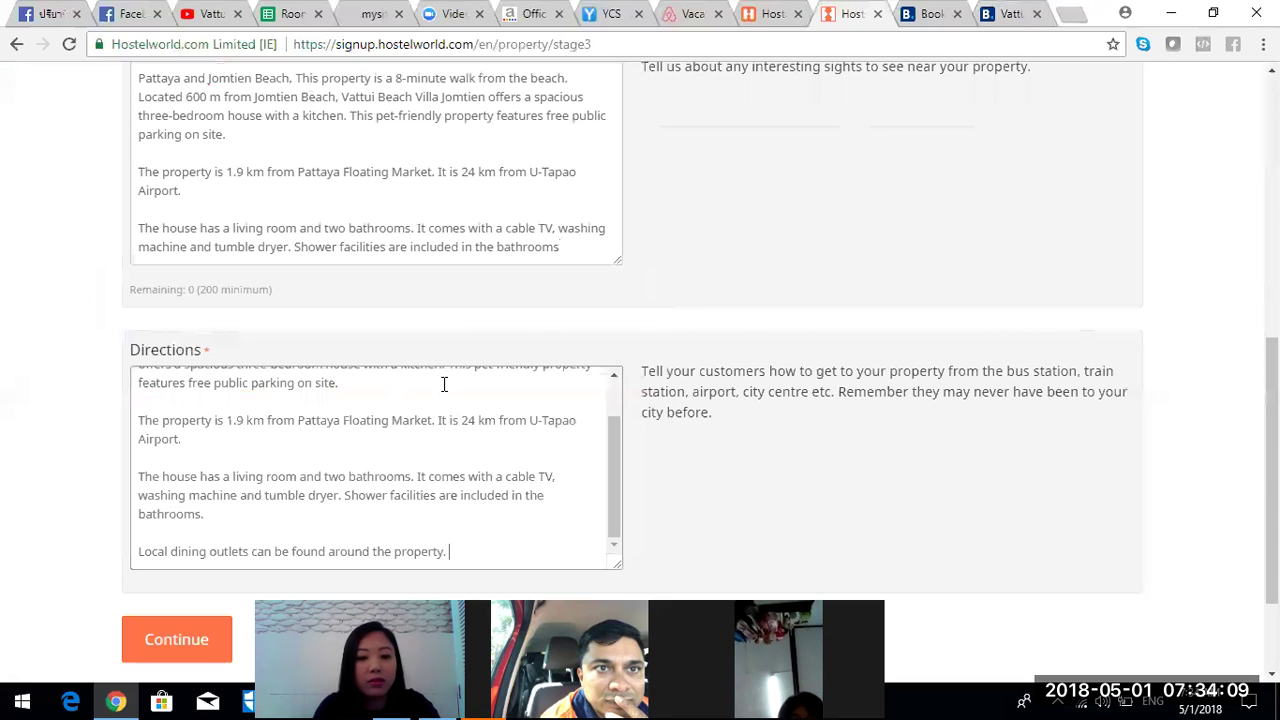
pyautogui.scroll(-2, 983, 434)
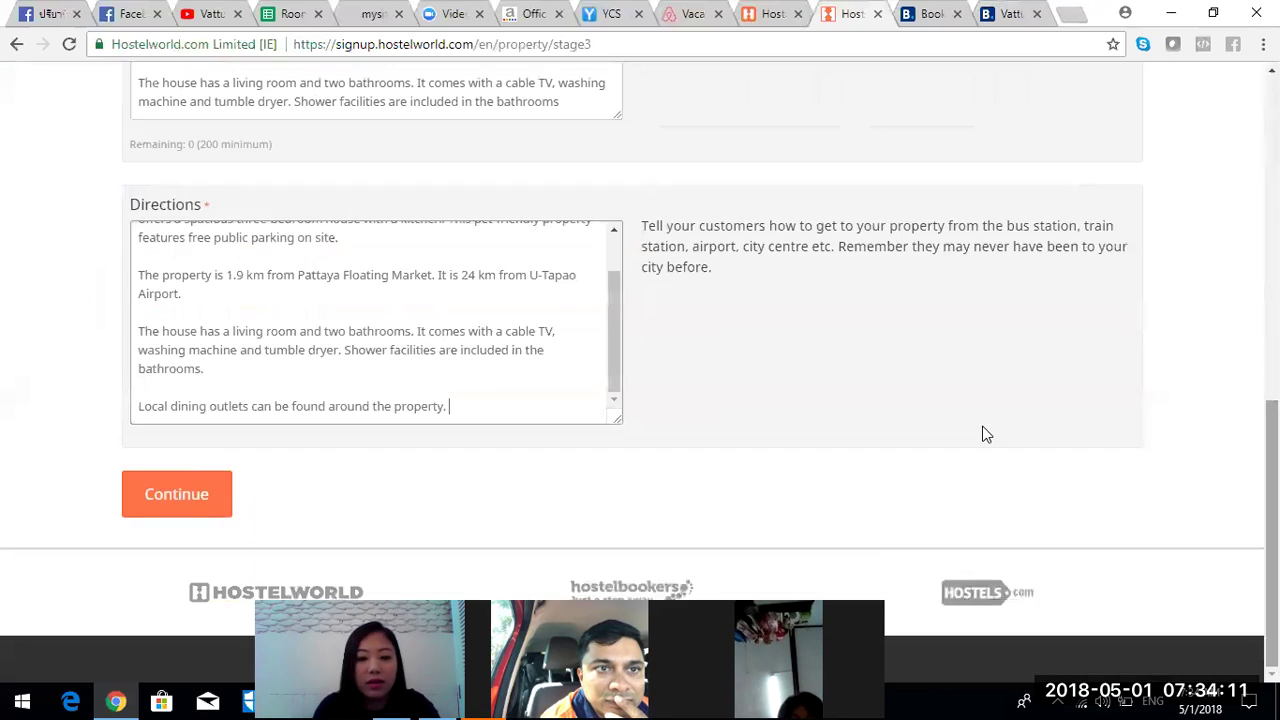
pyautogui.click(218, 494)
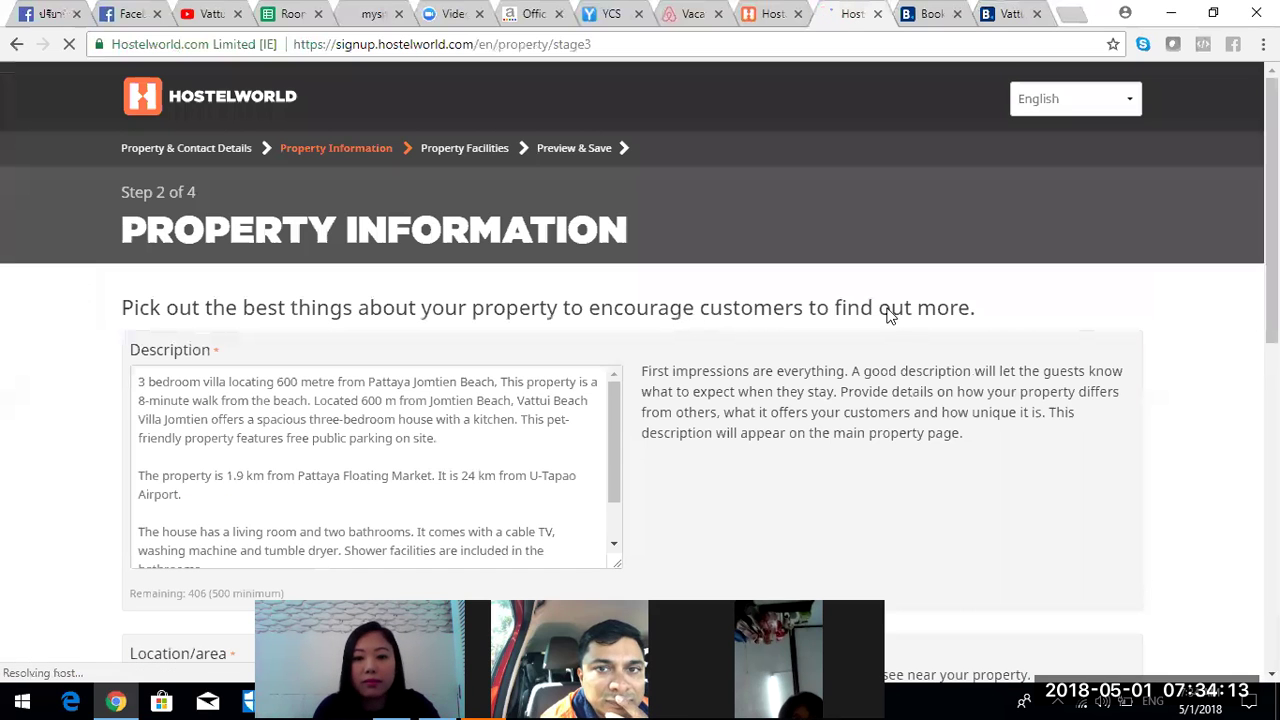
pyautogui.scroll(-4, 640, 400)
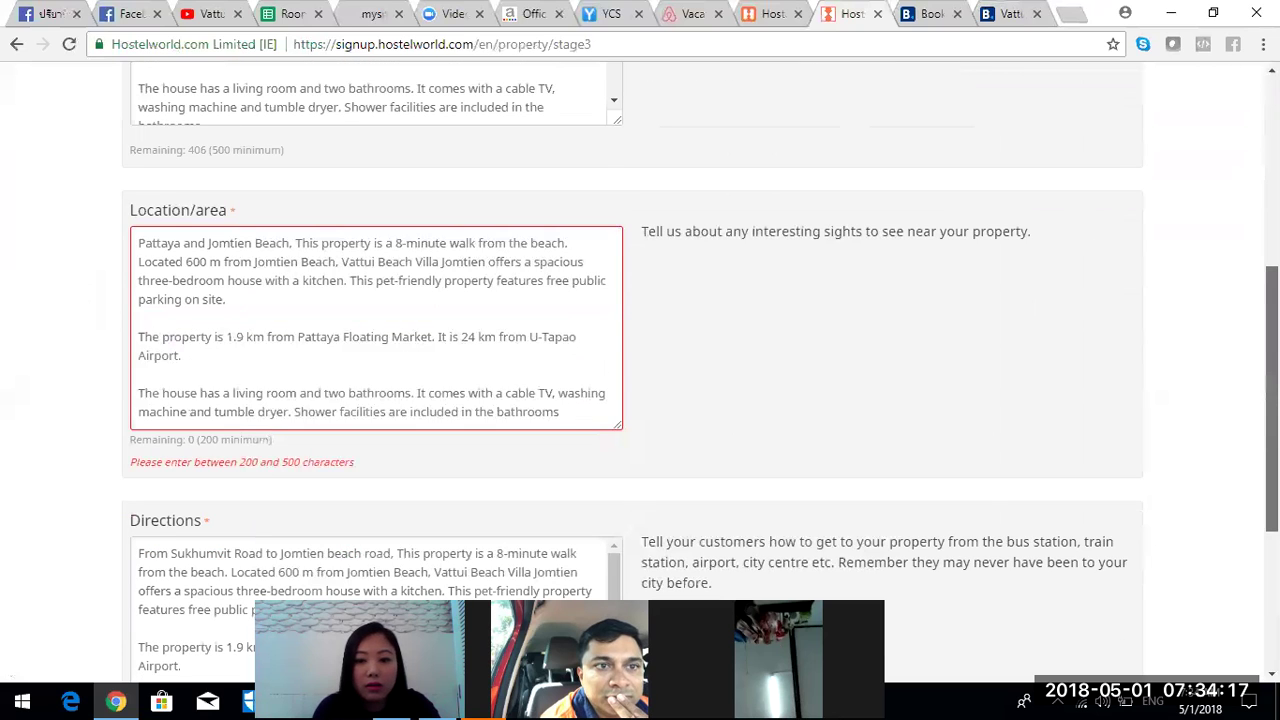
# - Trim Location/area by deleting the house amenities paragraph and the Vattui Beach Villa sentence
pyautogui.click(309, 297)
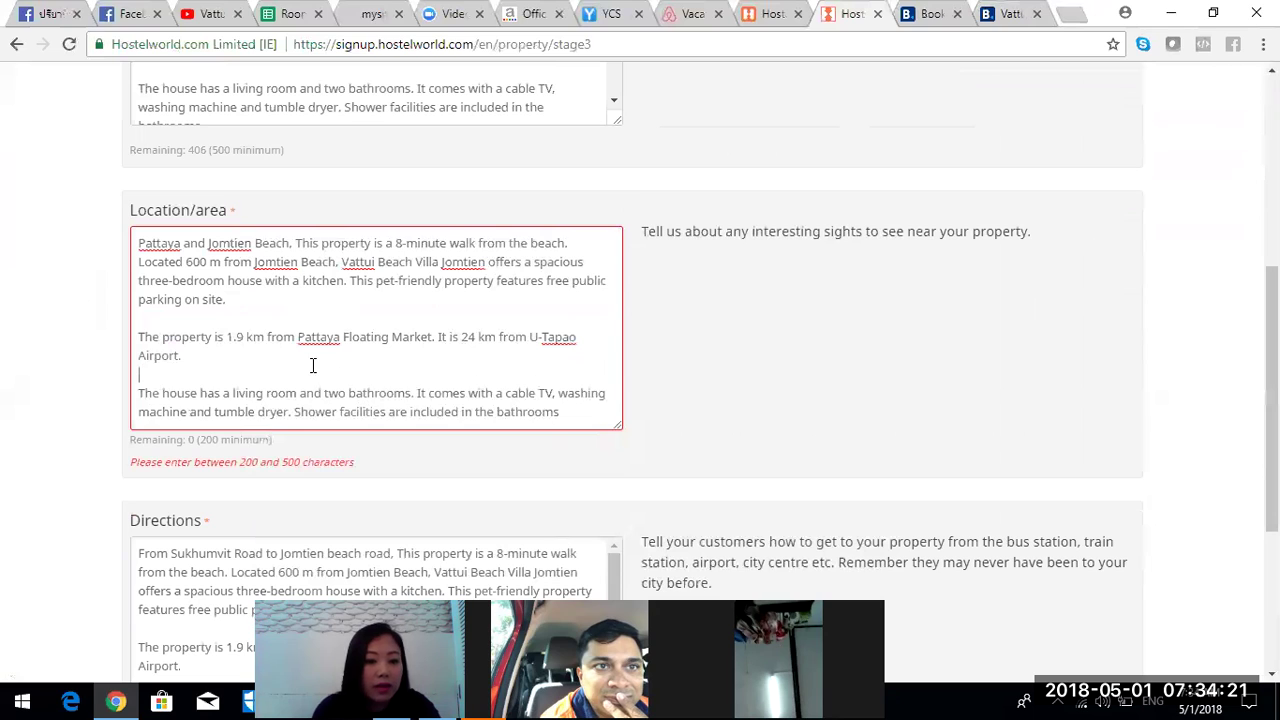
pyautogui.moveTo(448, 458); pyautogui.dragTo(688, 543)
pyautogui.press('BackSpace')
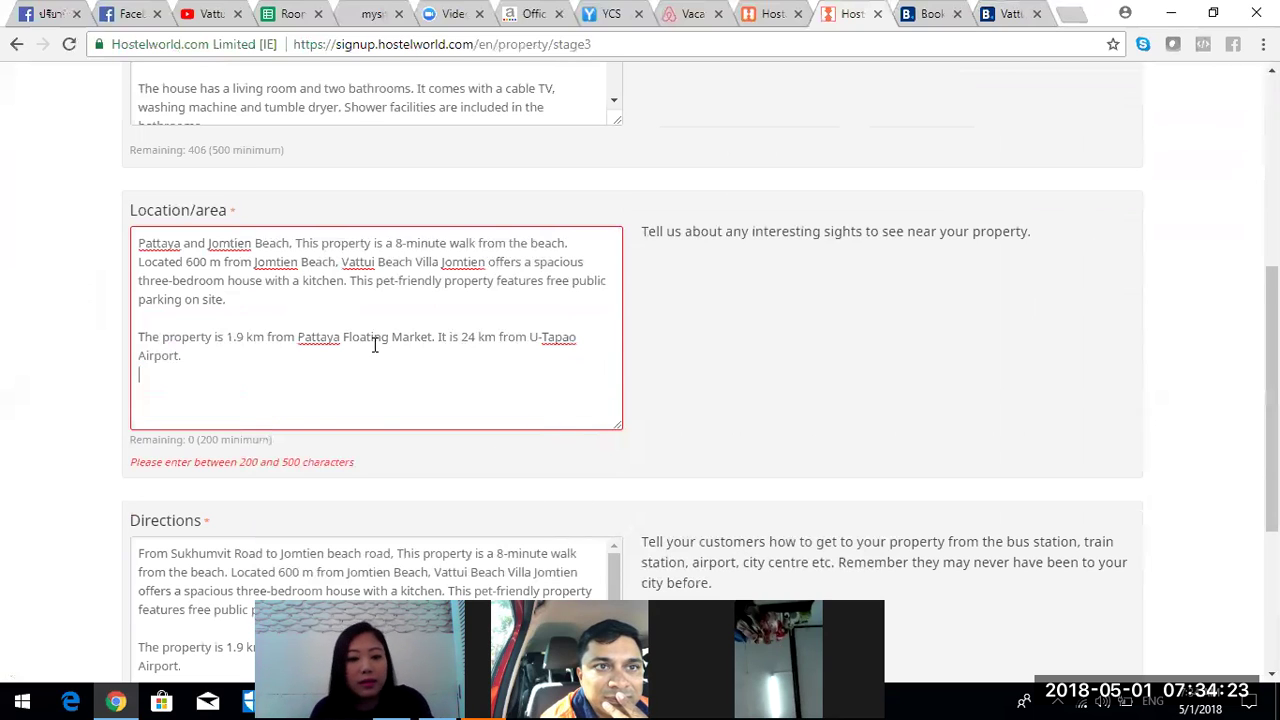
pyautogui.keyDown('shift'); pyautogui.click(337, 263); pyautogui.keyUp('shift')
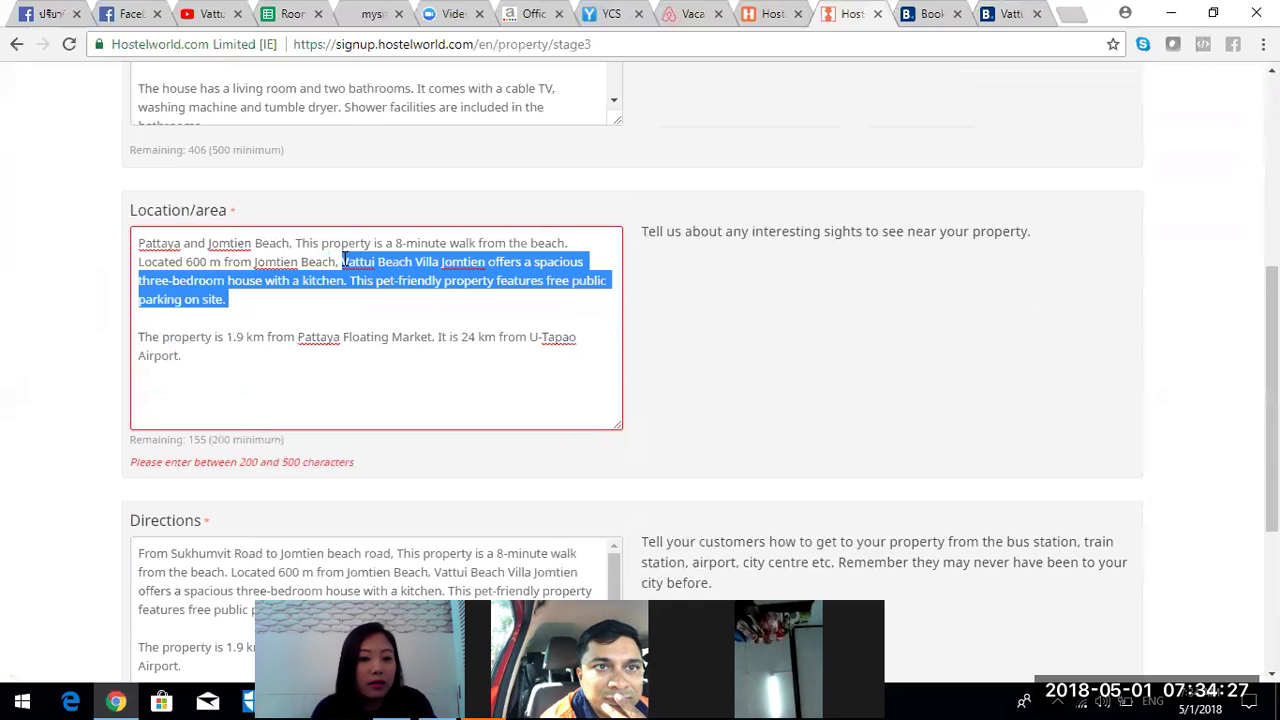
pyautogui.press('BackSpace')
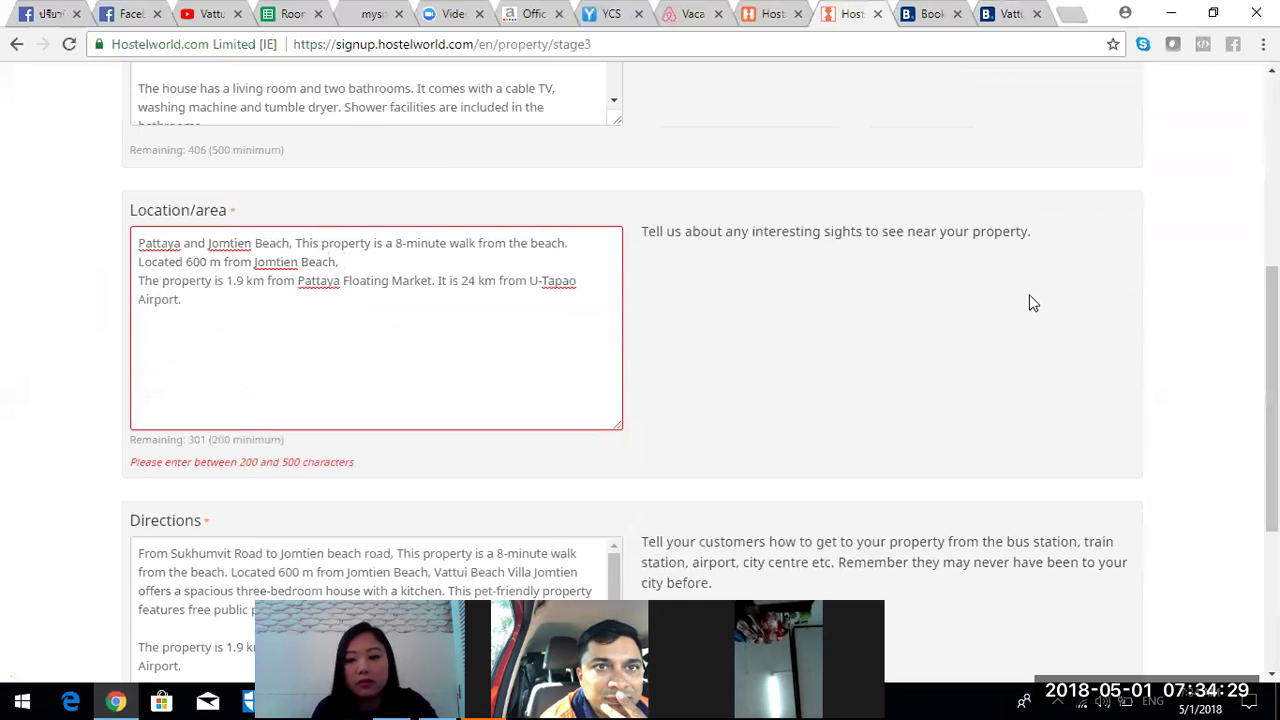
pyautogui.scroll(-3, 1211, 440)
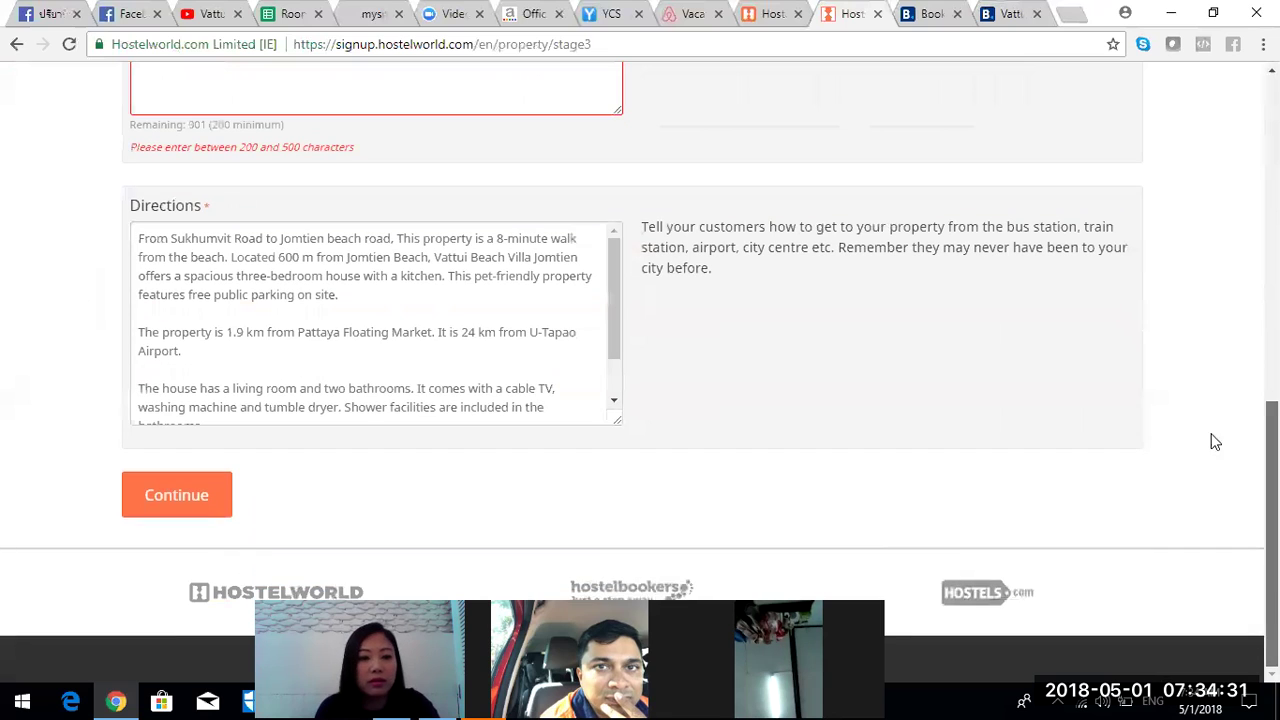
pyautogui.click(217, 493)
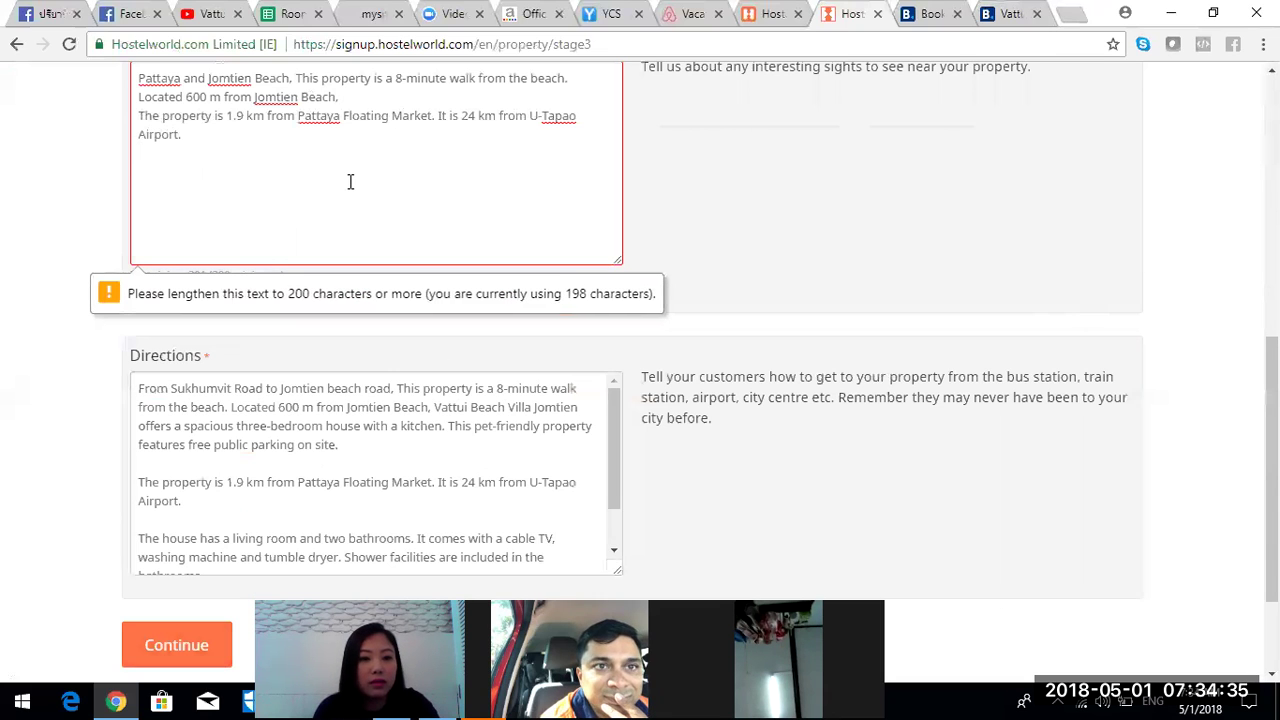
pyautogui.click(997, 14)
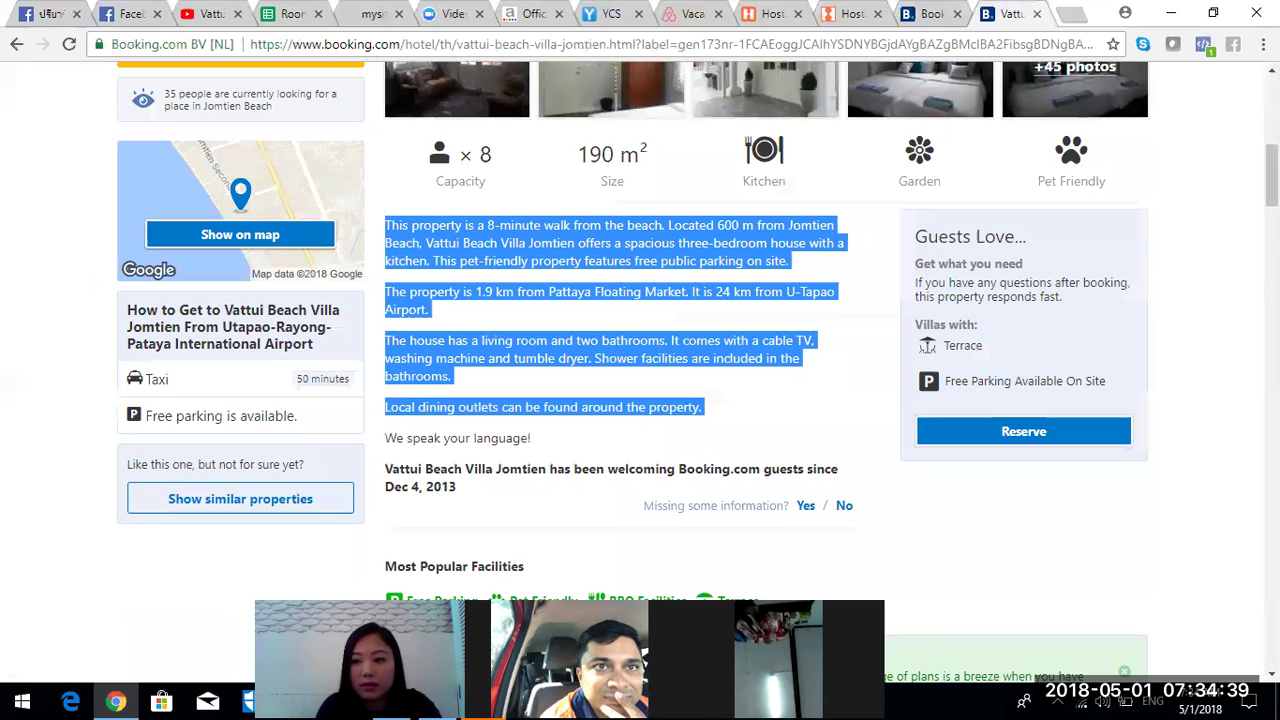
# - Select and copy the Closest Landmarks list with distances from Booking.com's Area Info section
pyautogui.scroll(-8, 766, 372)
pyautogui.scroll(-1, 766, 372)
pyautogui.scroll(2, 766, 372)
pyautogui.scroll(-4, 766, 372)
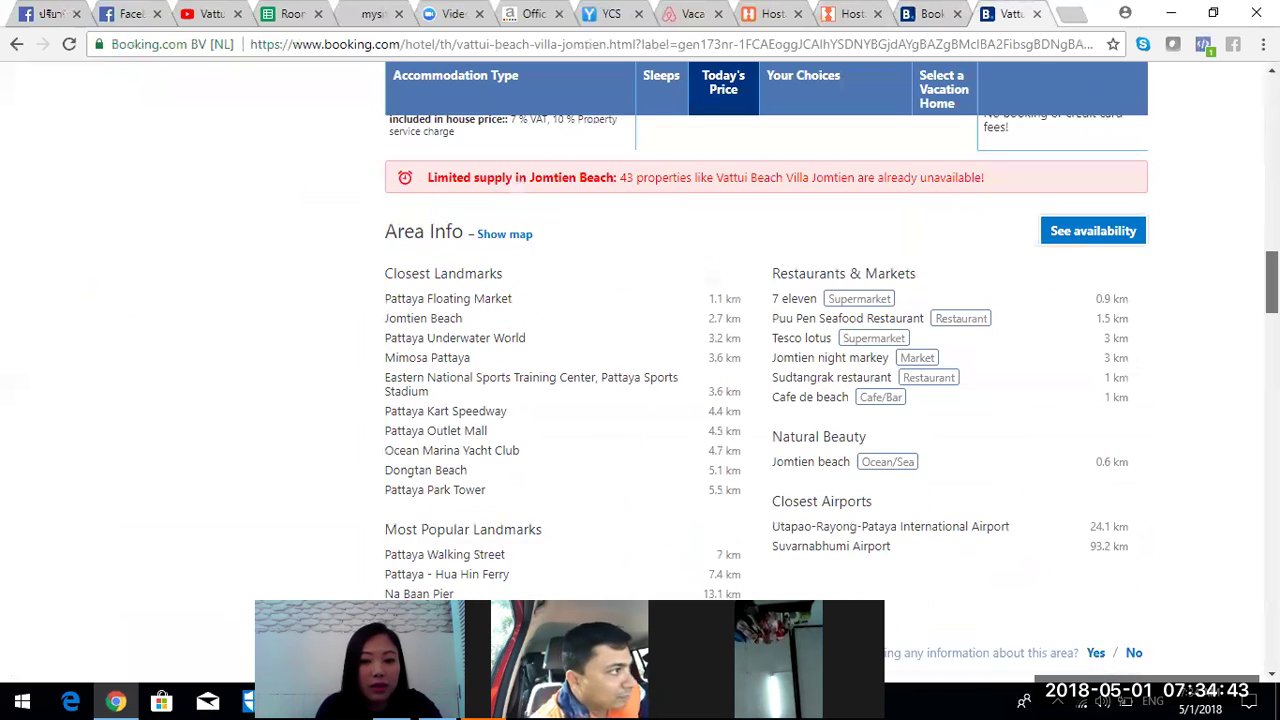
pyautogui.scroll(-2, 806, 326)
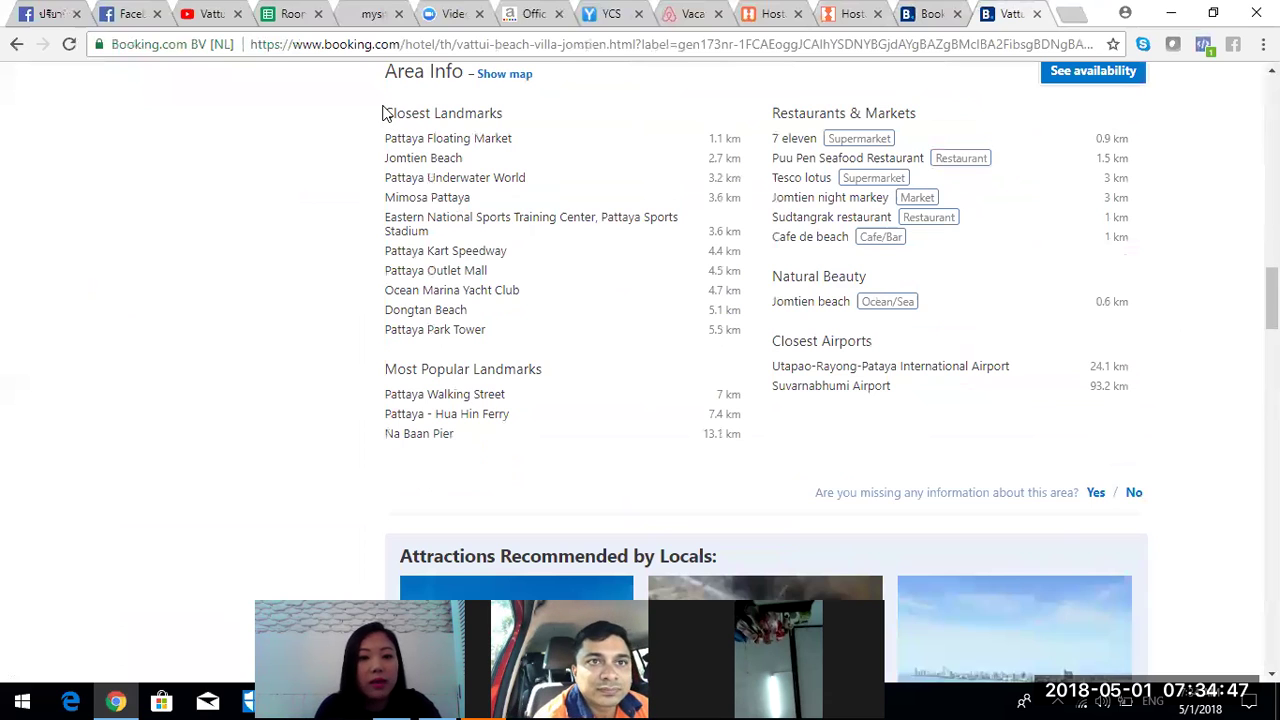
pyautogui.moveTo(383, 108); pyautogui.dragTo(752, 418)
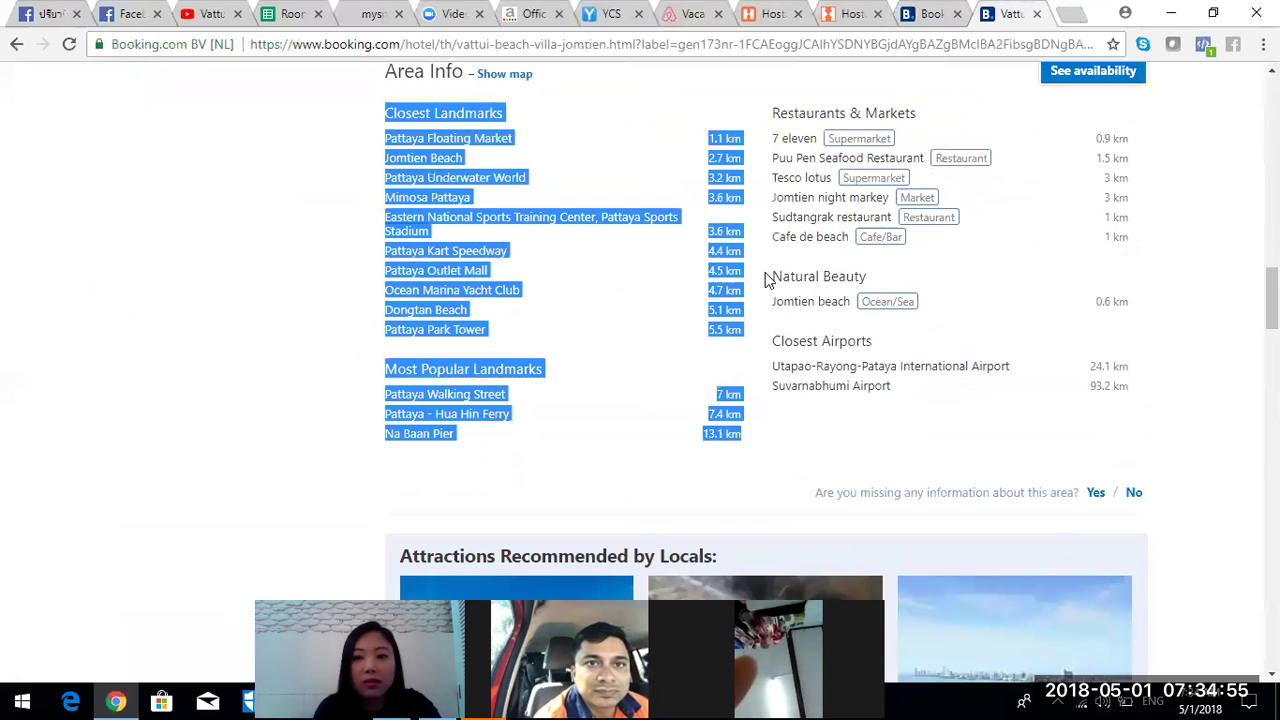
pyautogui.click(830, 20)
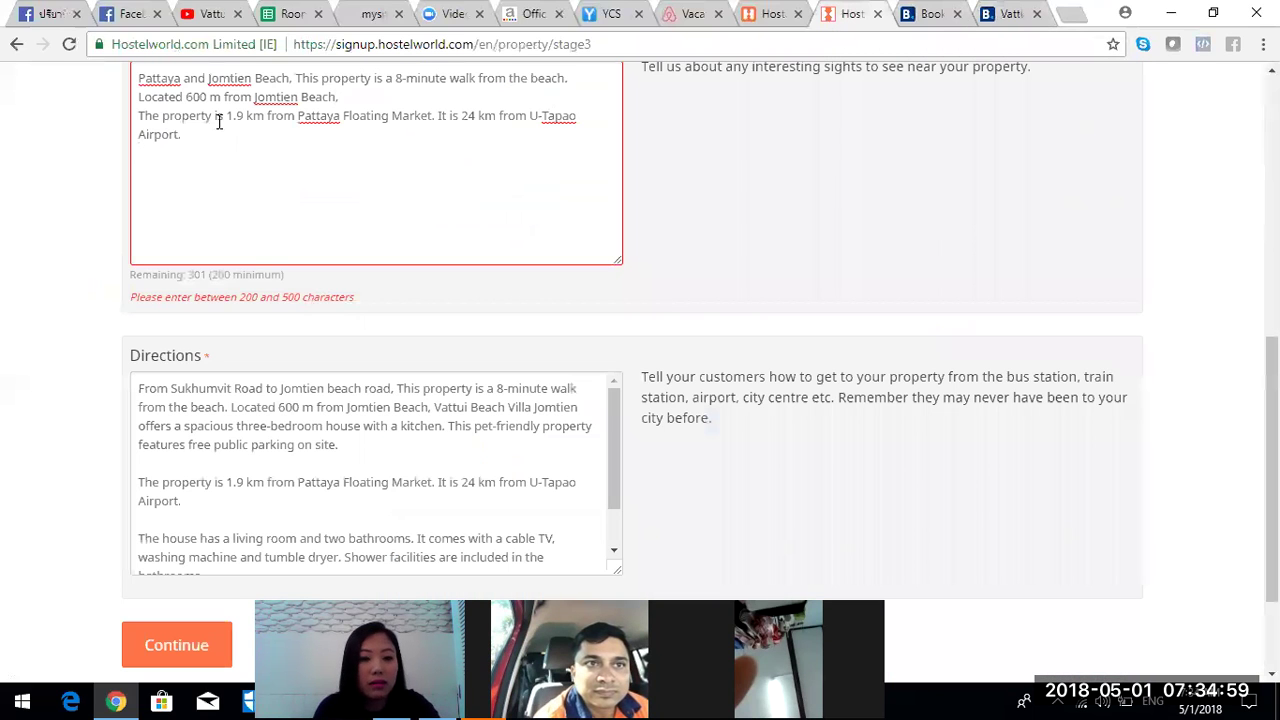
# - Paste the Closest Landmarks list into Location/area and add a period after 'Closest Landmarks'
pyautogui.write('Closest Landmarks Pattaya Floating Market\t1.1 km Jomtien Beach\t2.7 km Pattaya Underwater World\t3.2 km Mimosa Pattaya\t3.6 km Eastern National Sports Training Center, Pattaya Sports Stadium\t3.6 km Pattaya Kart Speedway\t4.4 km Pattaya Outlet Mall\t4.5 km Ocean Marina Yacht Club\t4.7 km Dongtan Beach\t5.1 k')
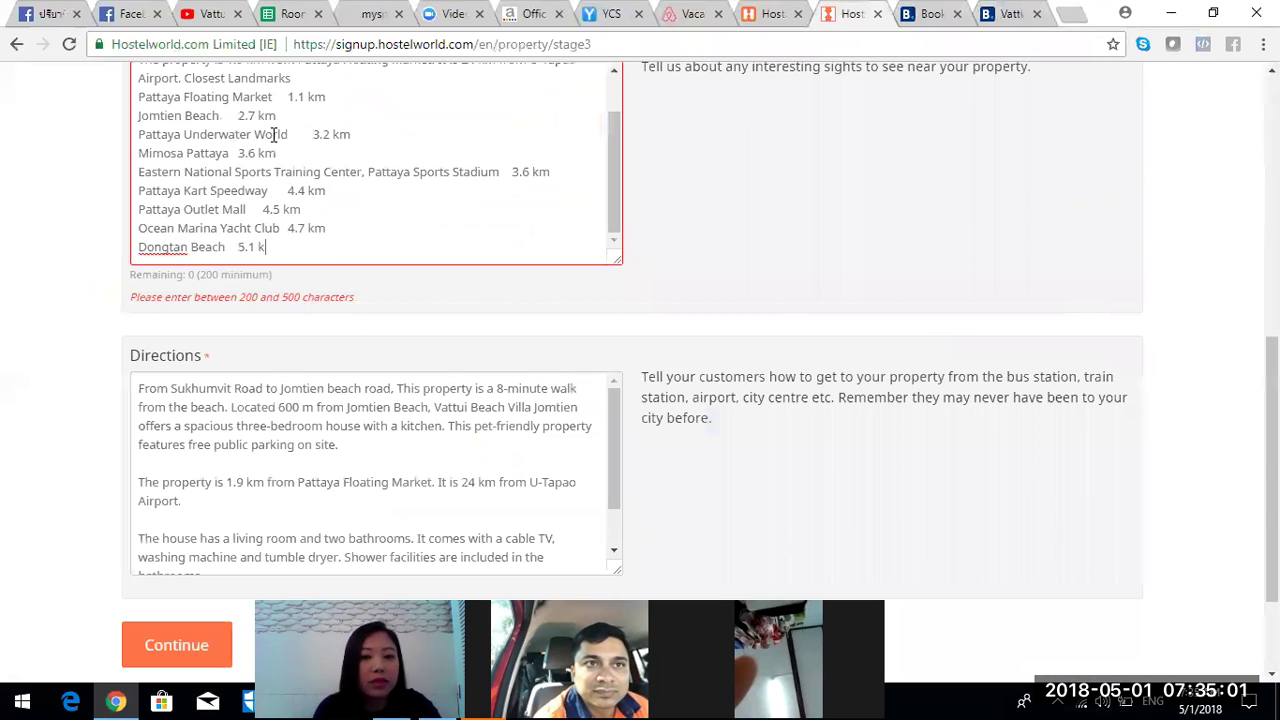
pyautogui.moveTo(618, 175); pyautogui.dragTo(615, 105)
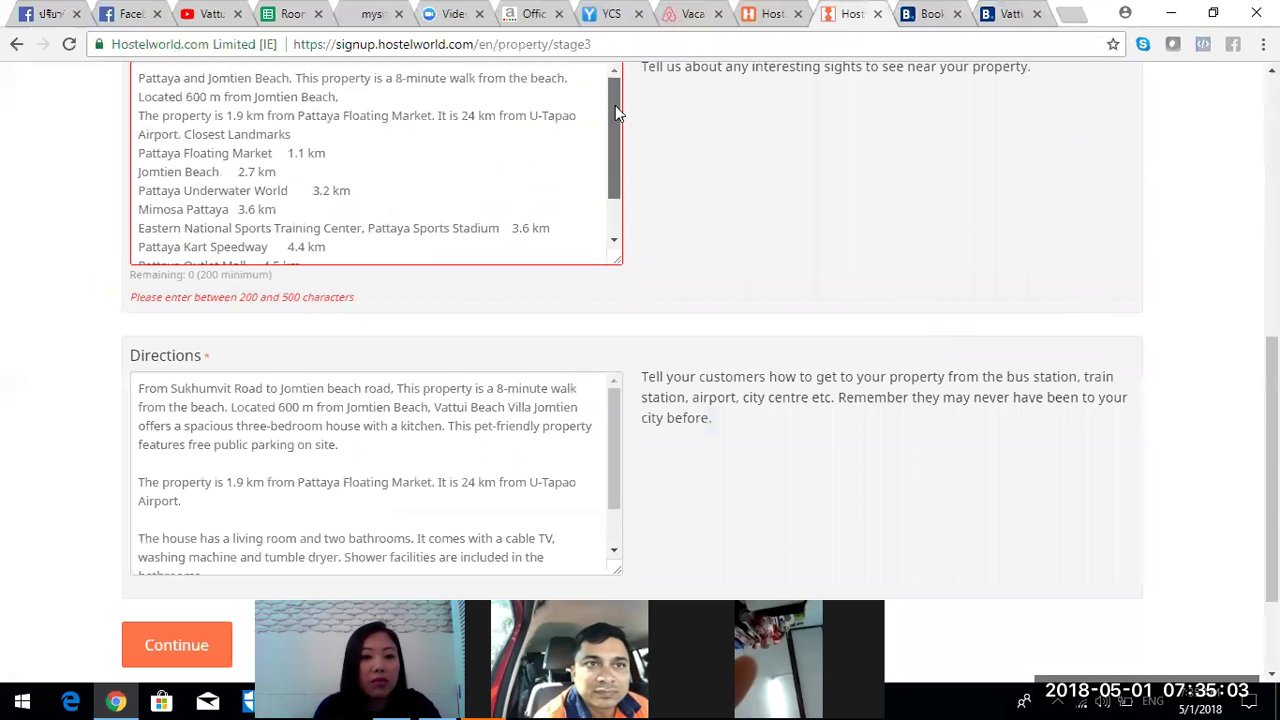
pyautogui.click(314, 134)
pyautogui.write('.')
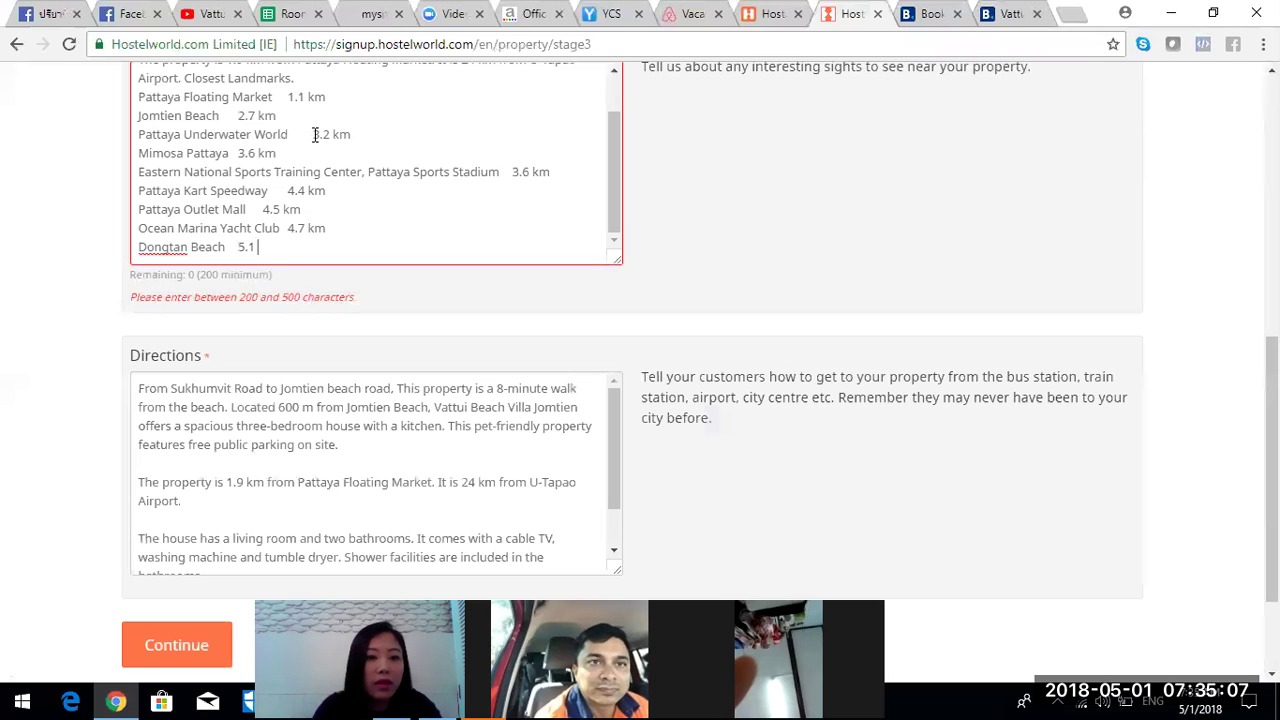
# - Attempt to continue past the property information step with the landmarks text
pyautogui.moveTo(342, 88); pyautogui.dragTo(360, 100)
pyautogui.press('Left')
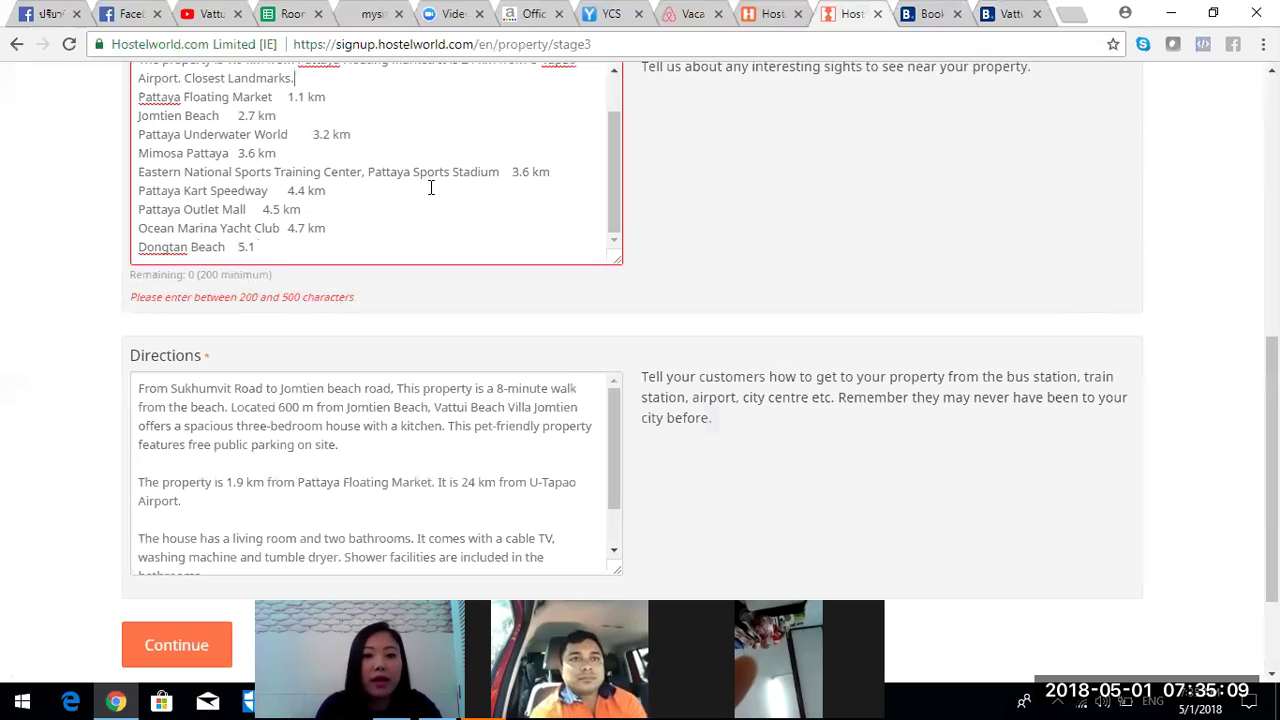
pyautogui.scroll(-3, 563, 463)
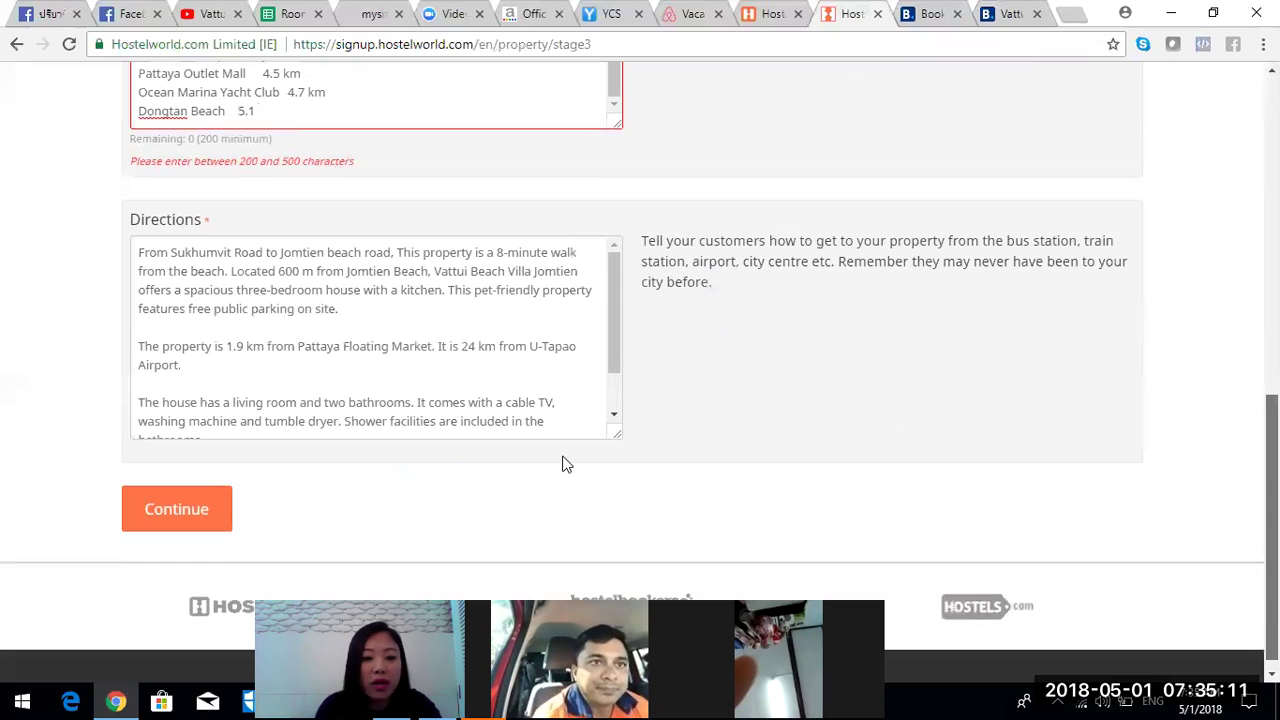
pyautogui.click(218, 514)
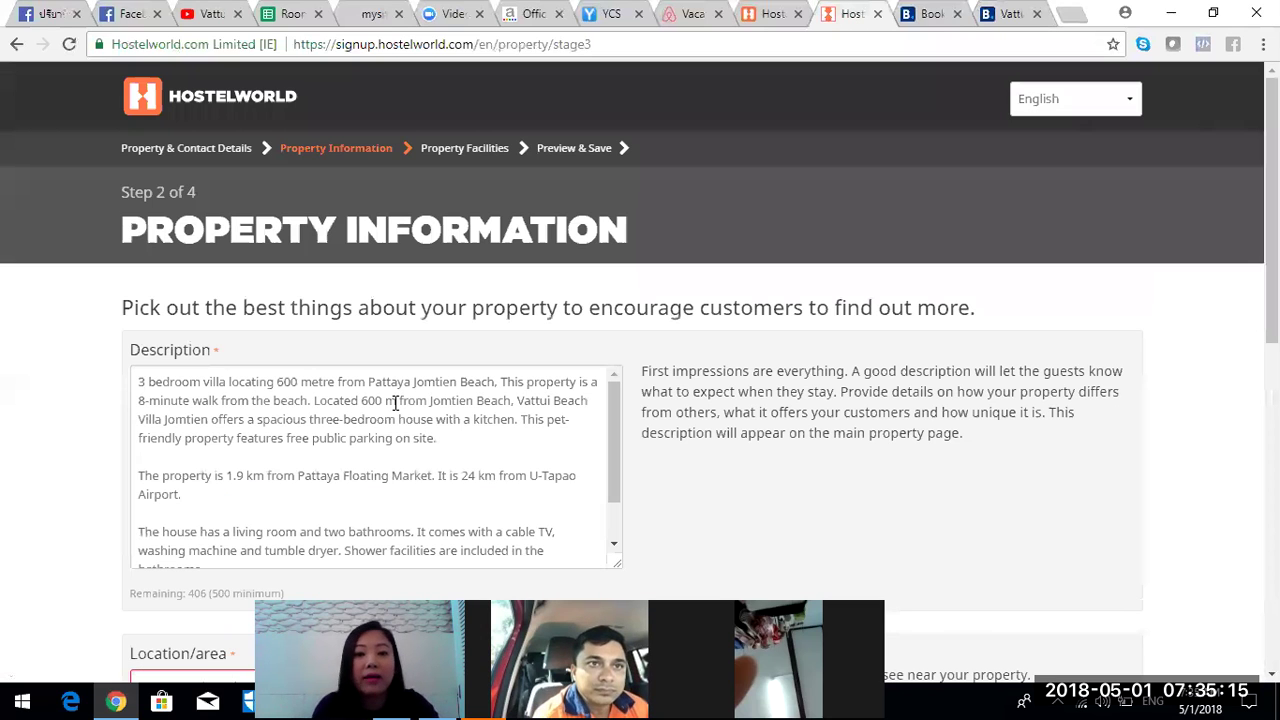
# - Delete landmarks from Pattaya Underwater World to Dongtan Beach, then submit the step again
pyautogui.scroll(-4, 640, 370)
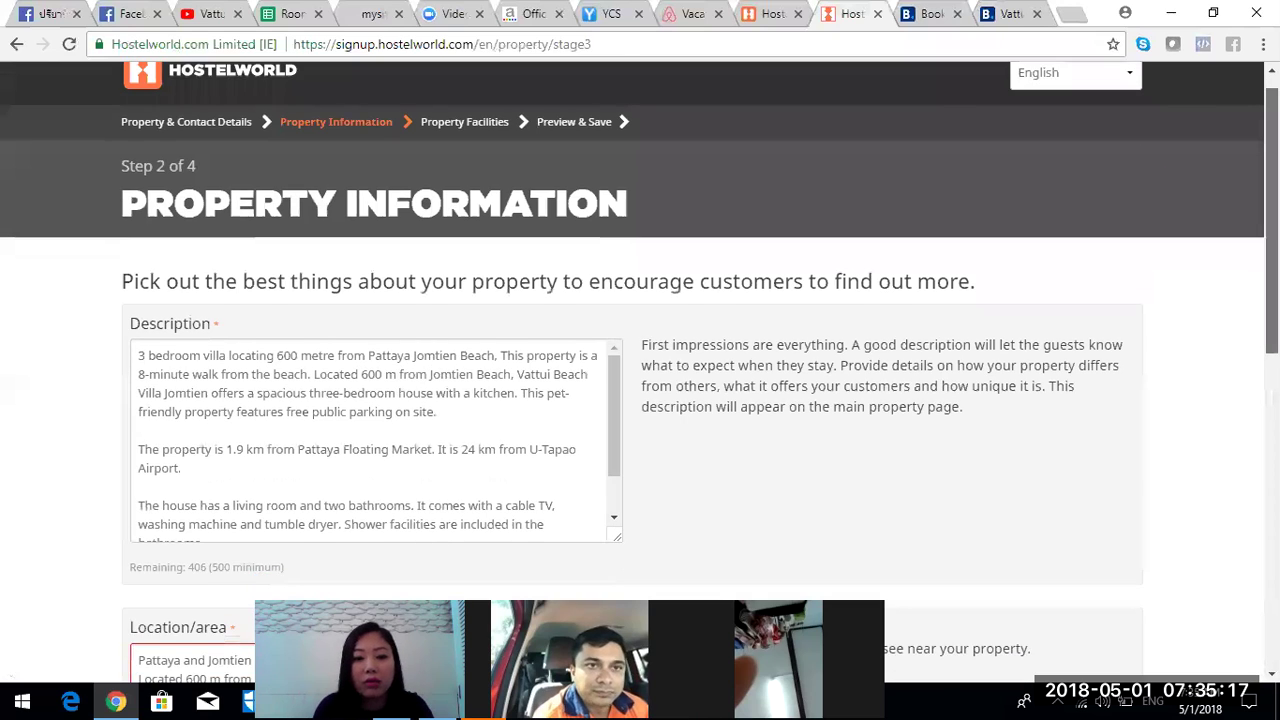
pyautogui.click(296, 337)
pyautogui.scroll(-1, 297, 339)
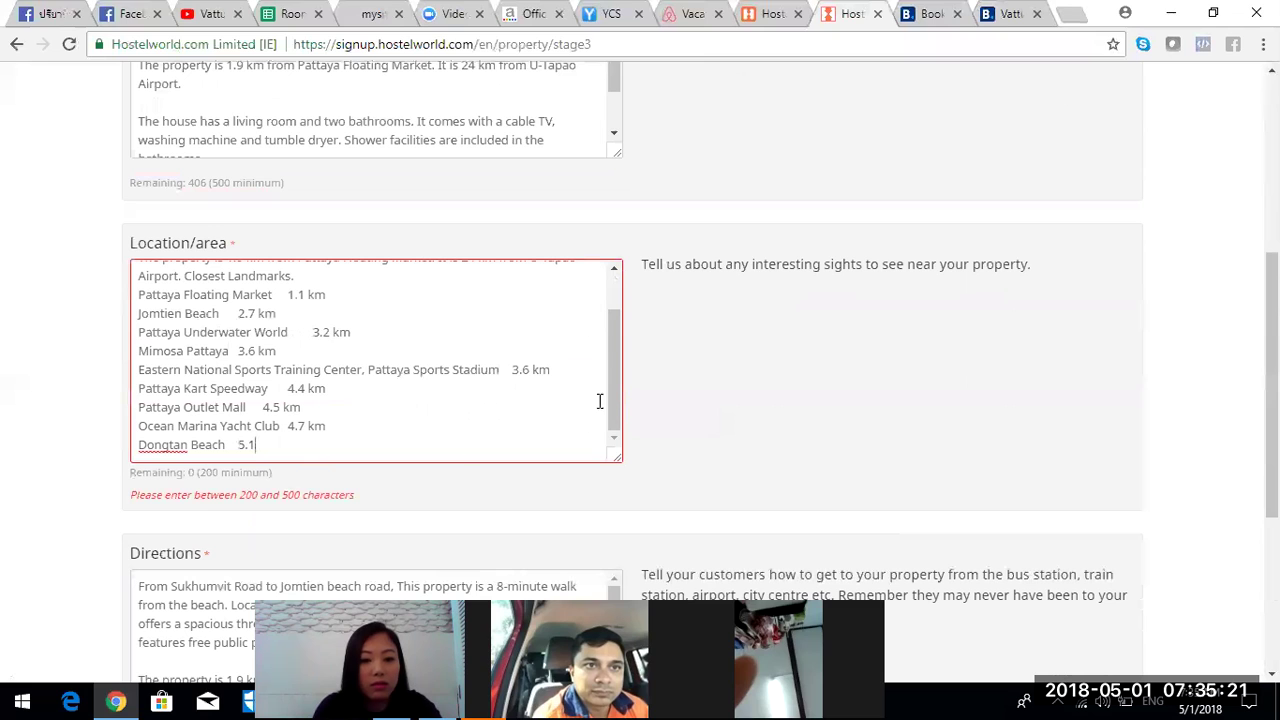
pyautogui.moveTo(270, 451); pyautogui.dragTo(128, 341)
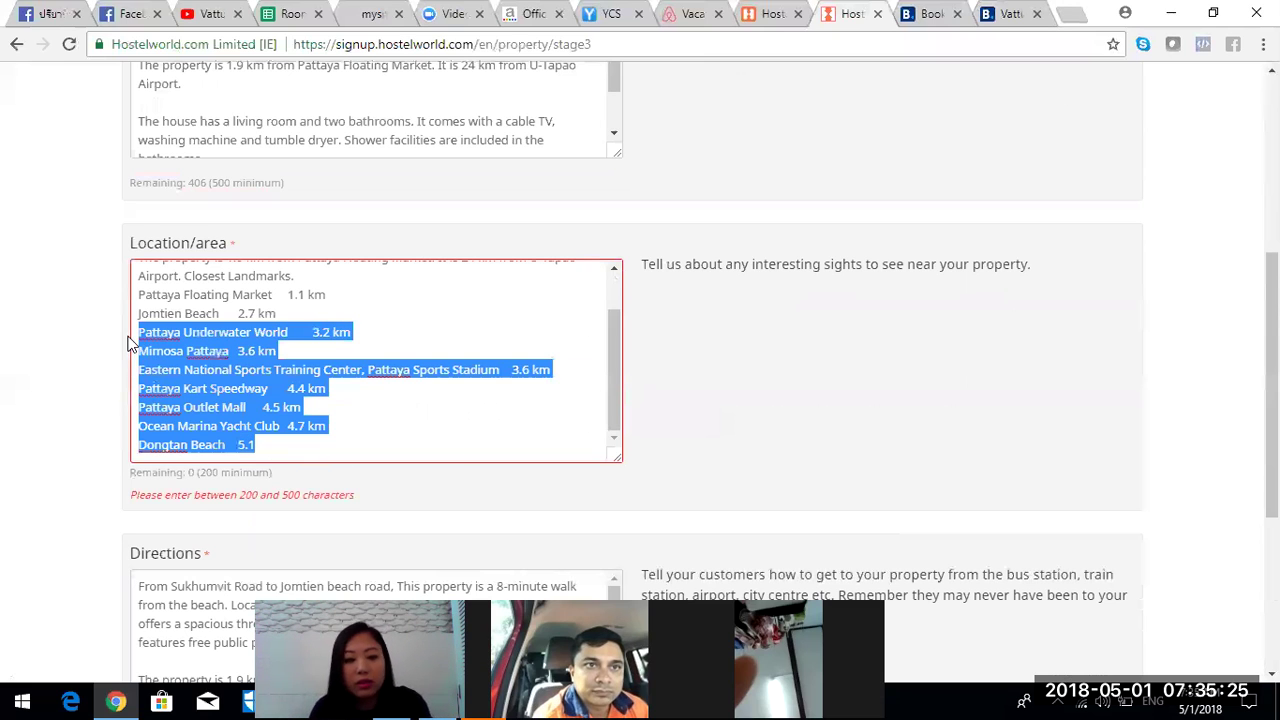
pyautogui.press('BackSpace')
pyautogui.scroll(-4, 212, 495)
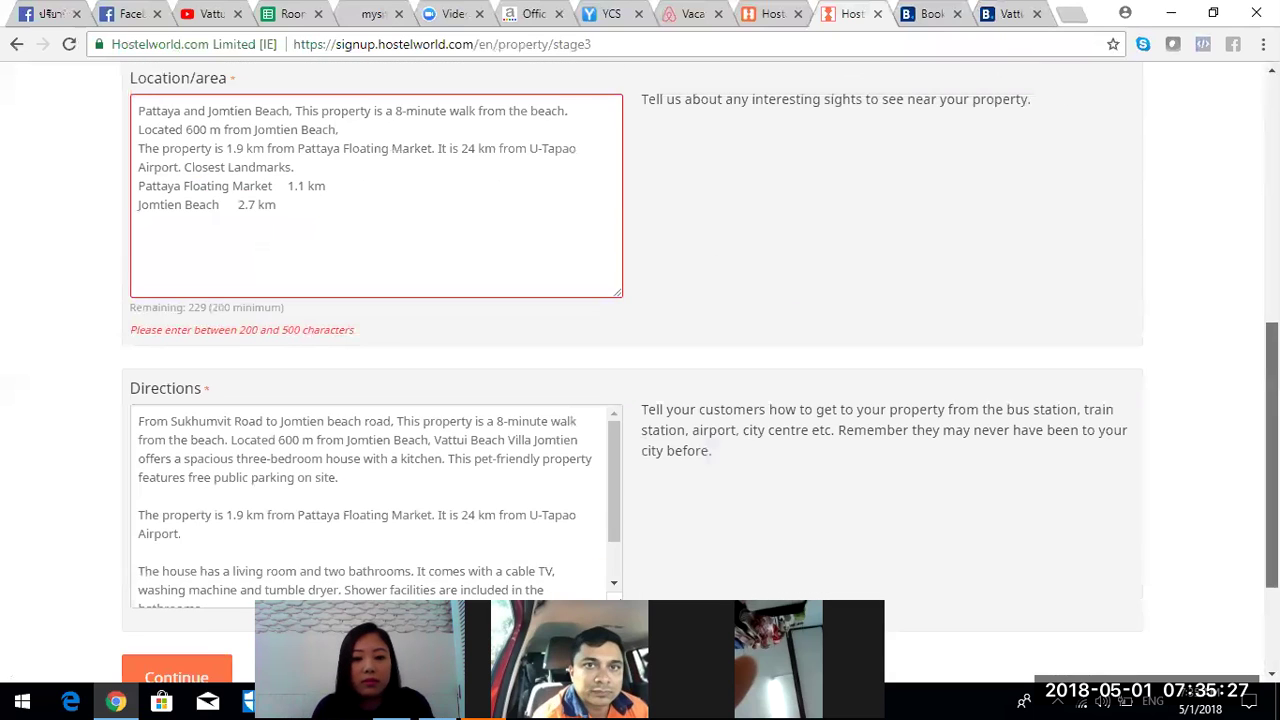
pyautogui.click(212, 495)
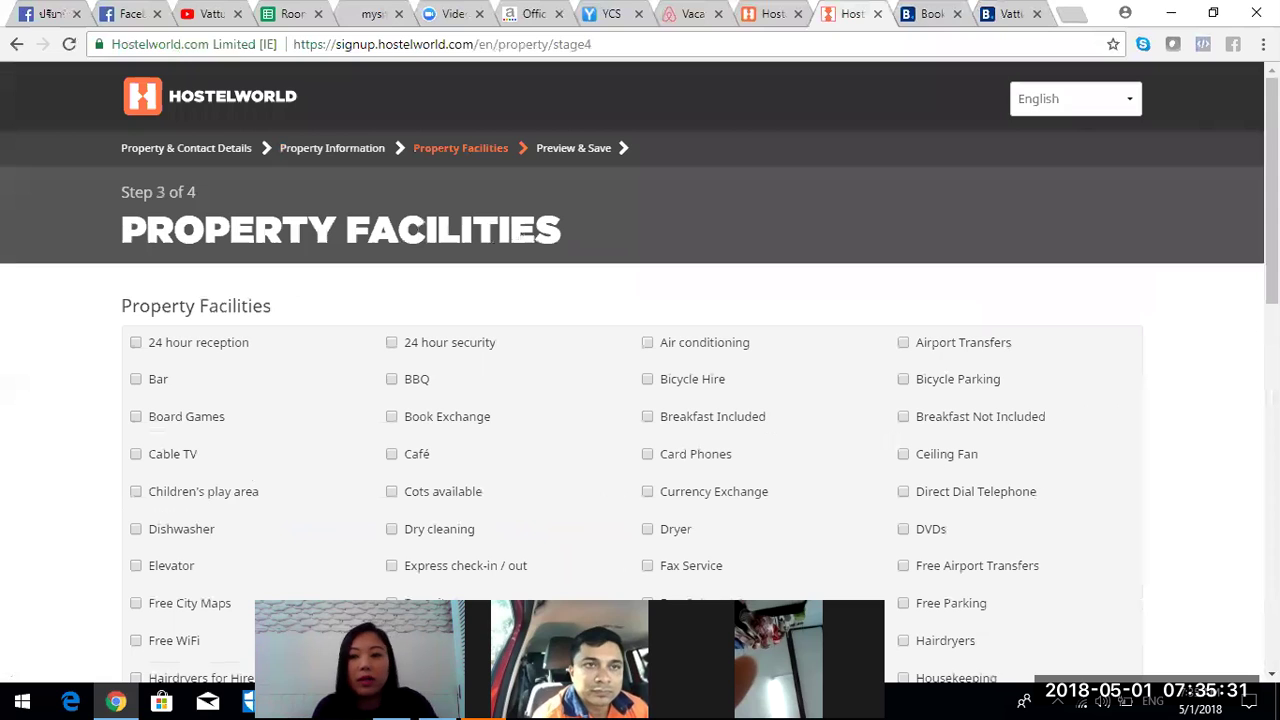
# - Tick Key card access, Fridge/Freezer, Hot showers, Kitchen, Dryer, Airport Transfers, Breakfast Not Included and Free Parking
pyautogui.scroll(-2, 640, 372)
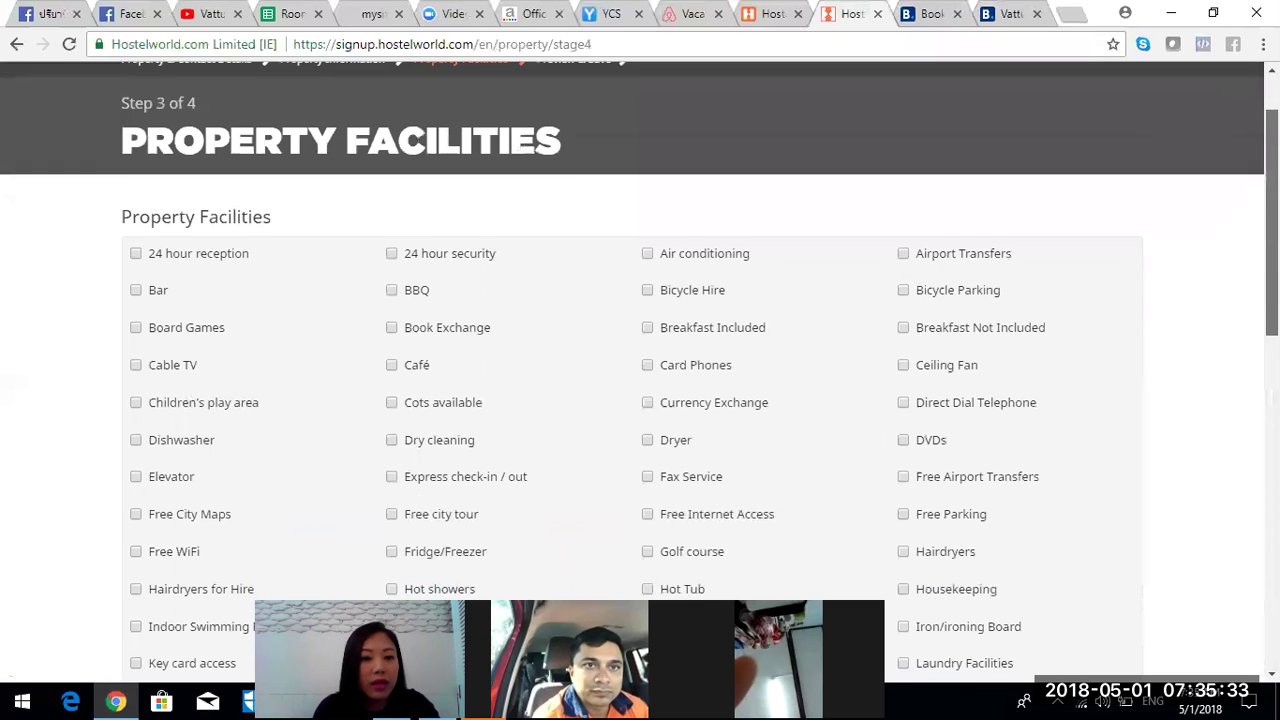
pyautogui.scroll(-1, 640, 372)
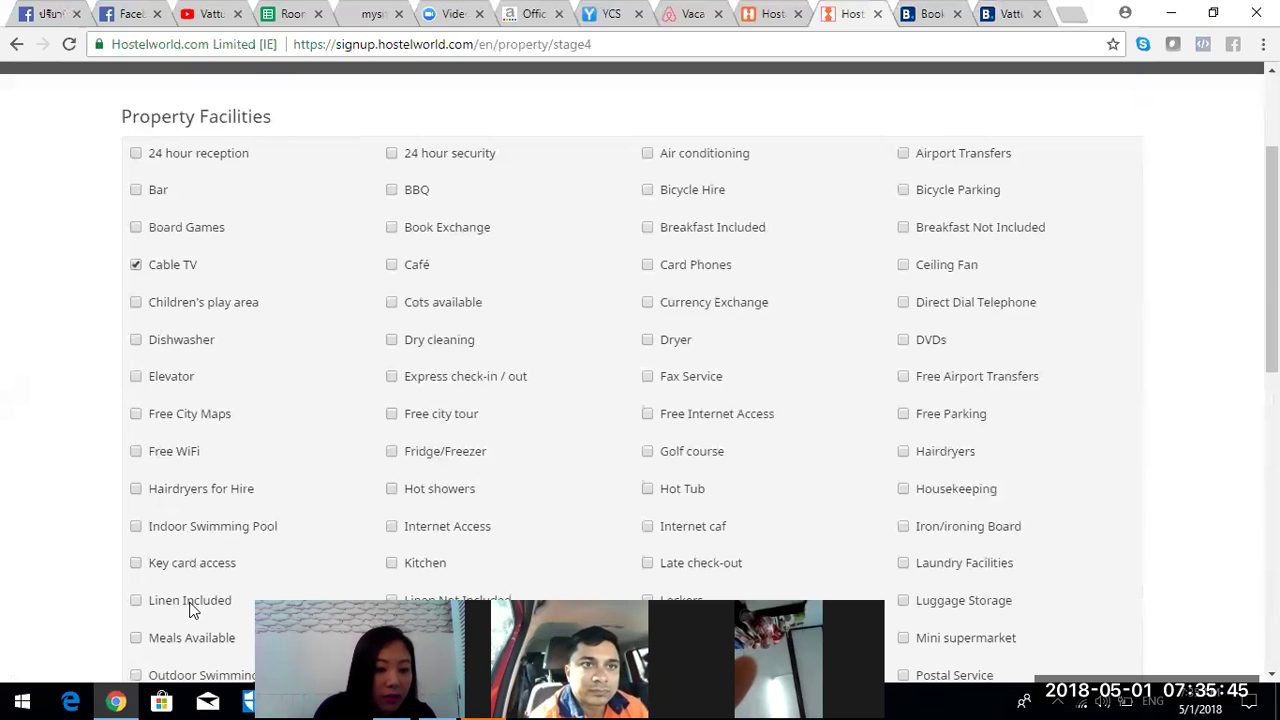
pyautogui.click(206, 569)
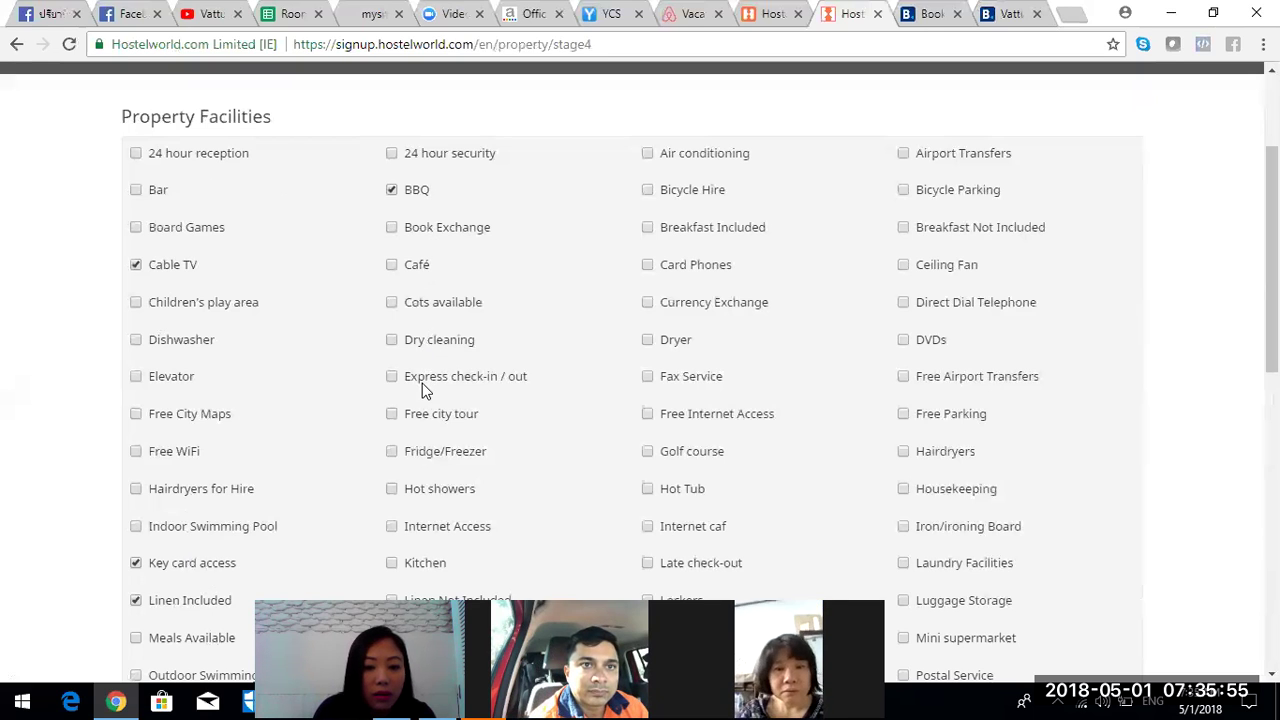
pyautogui.click(441, 457)
pyautogui.click(448, 492)
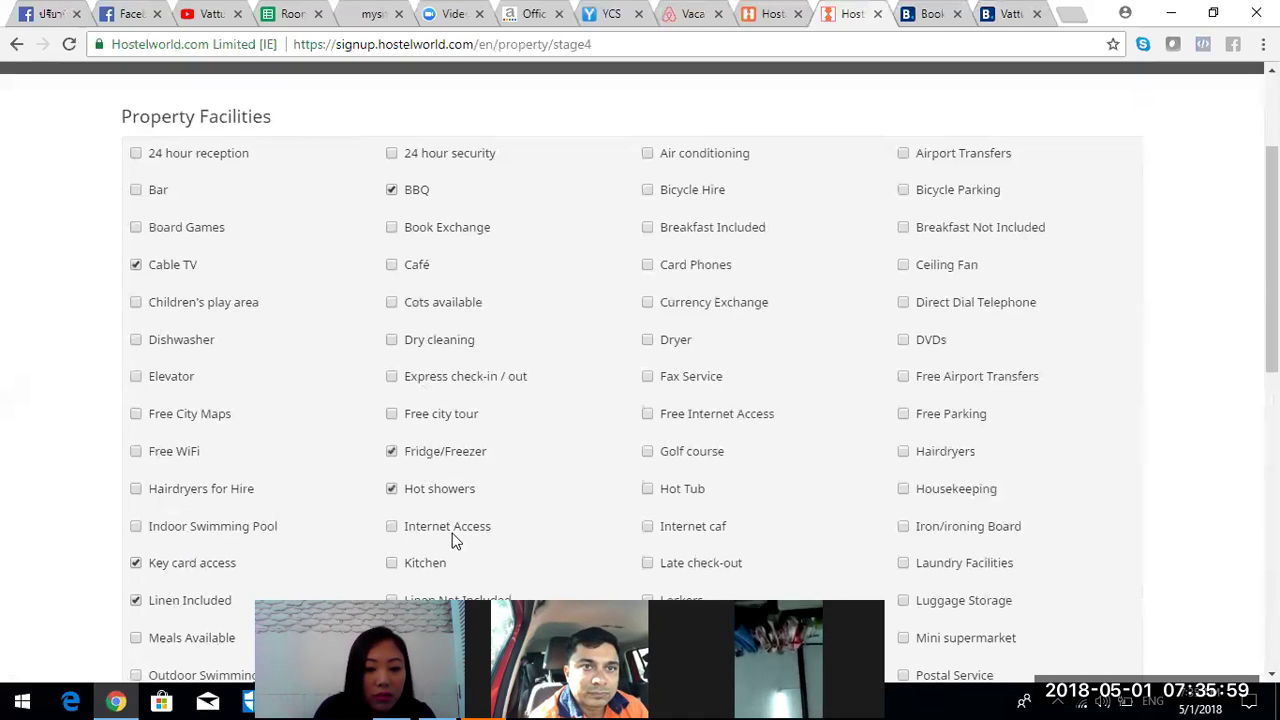
pyautogui.click(429, 566)
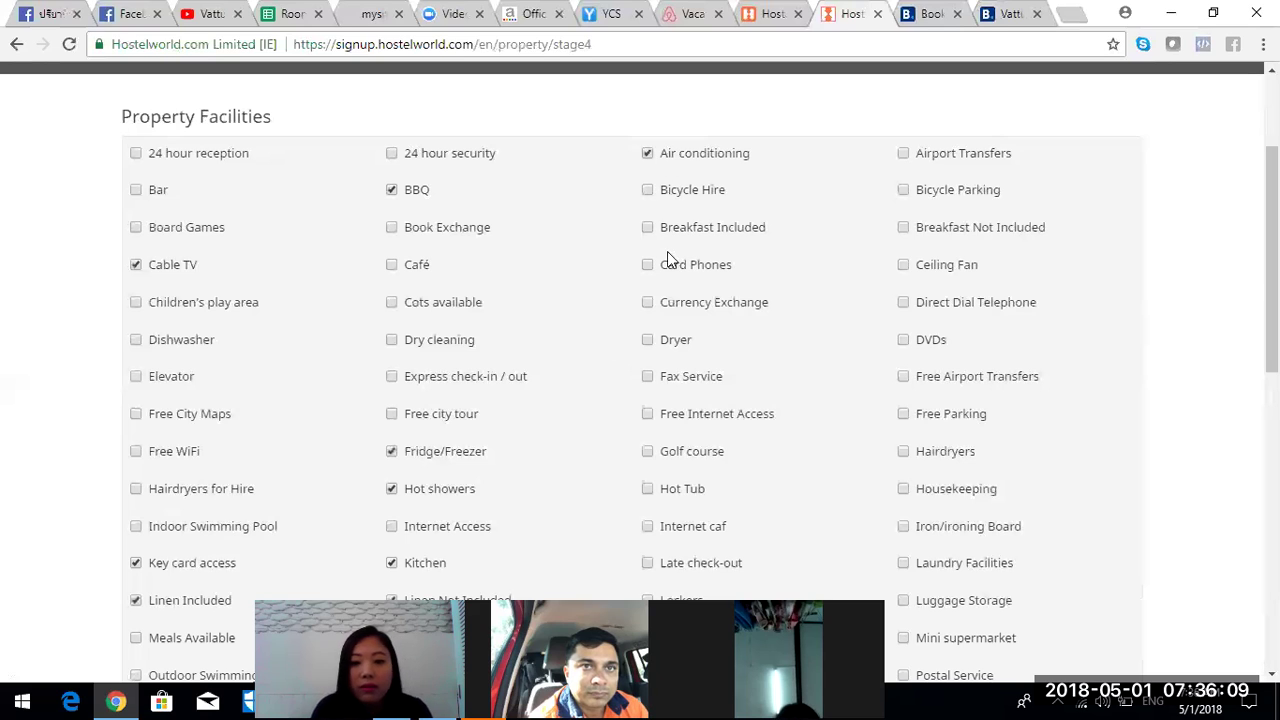
pyautogui.click(685, 347)
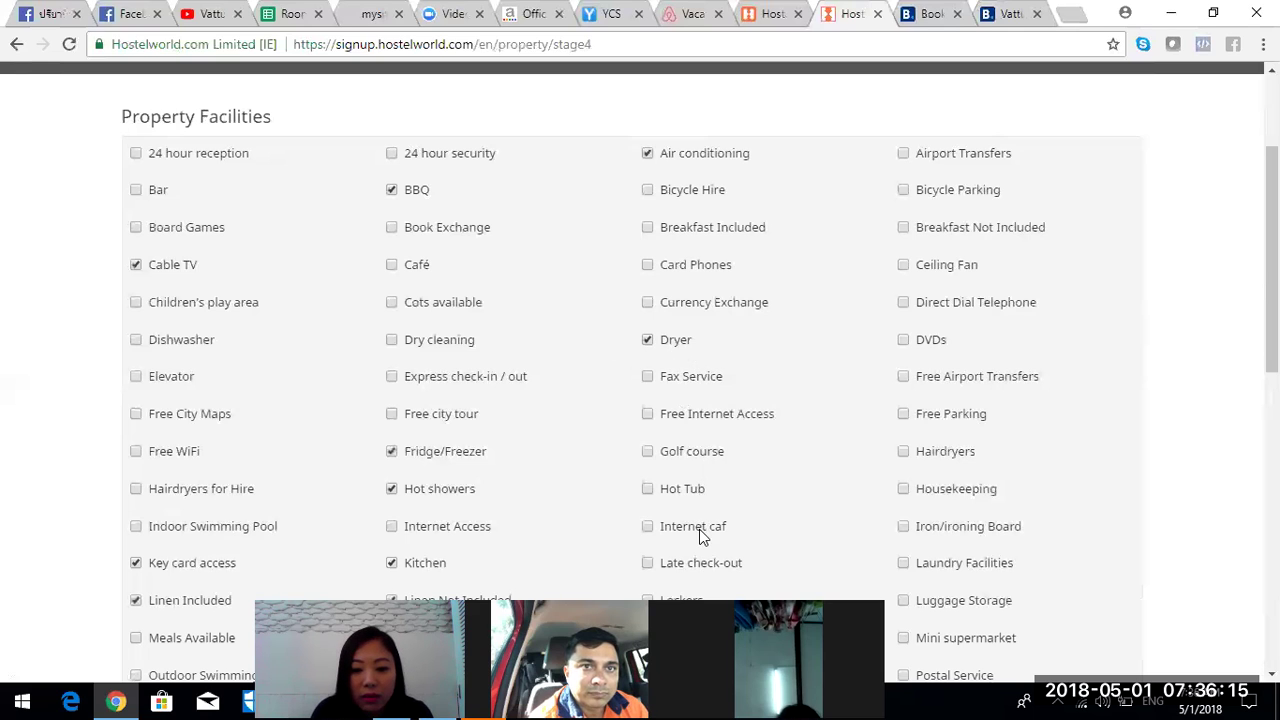
pyautogui.click(967, 160)
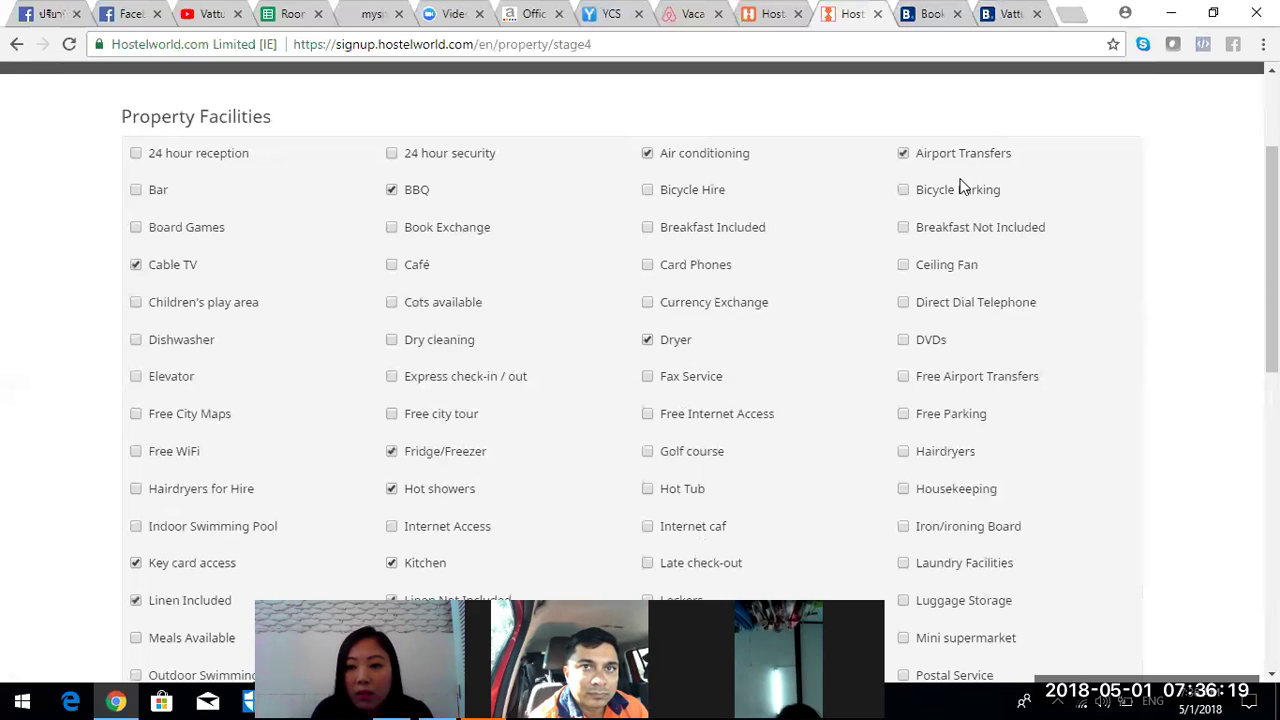
pyautogui.click(964, 232)
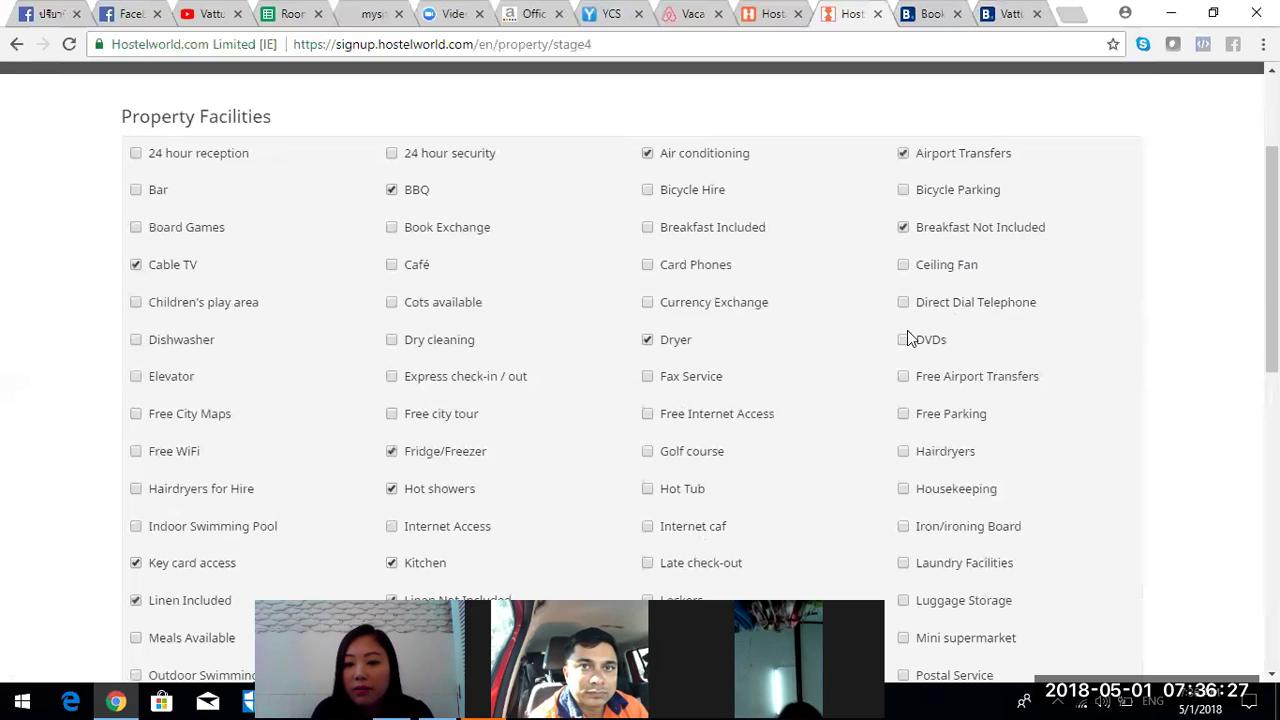
pyautogui.click(928, 420)
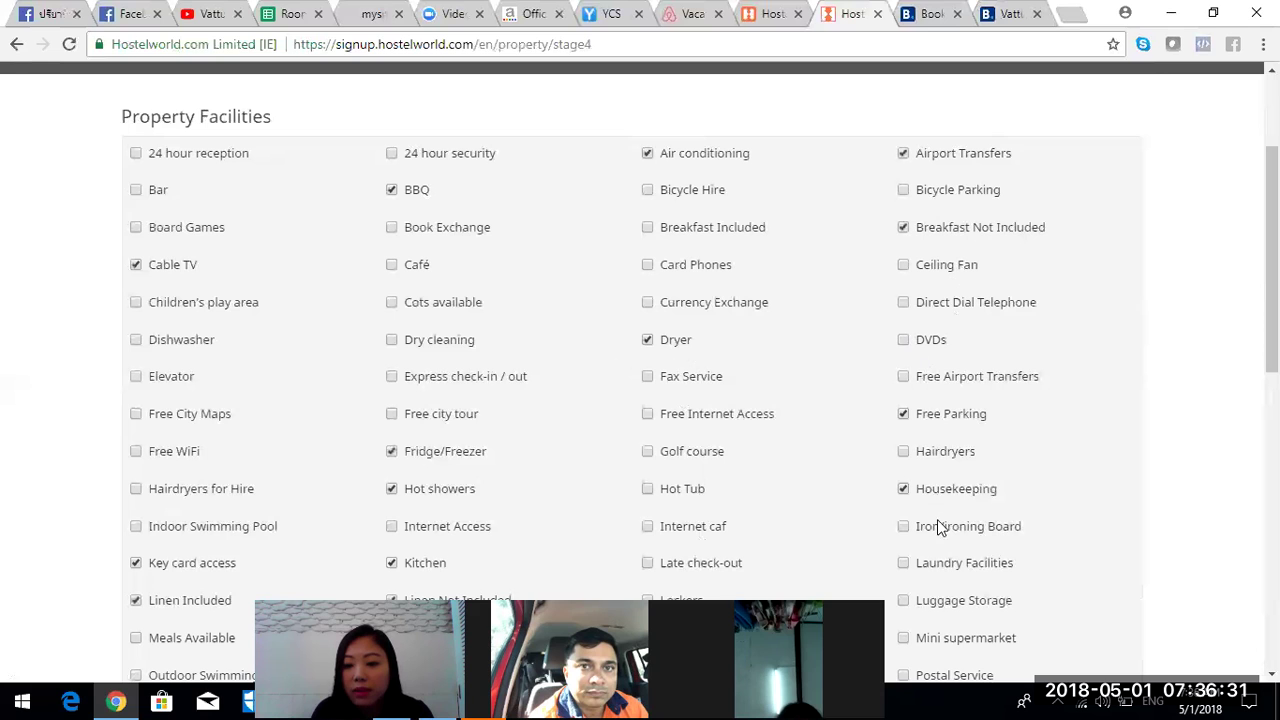
# - Tick Laundry Facilities, Towels Included, Parking and Washing Machine among the facilities
pyautogui.scroll(-3, 937, 519)
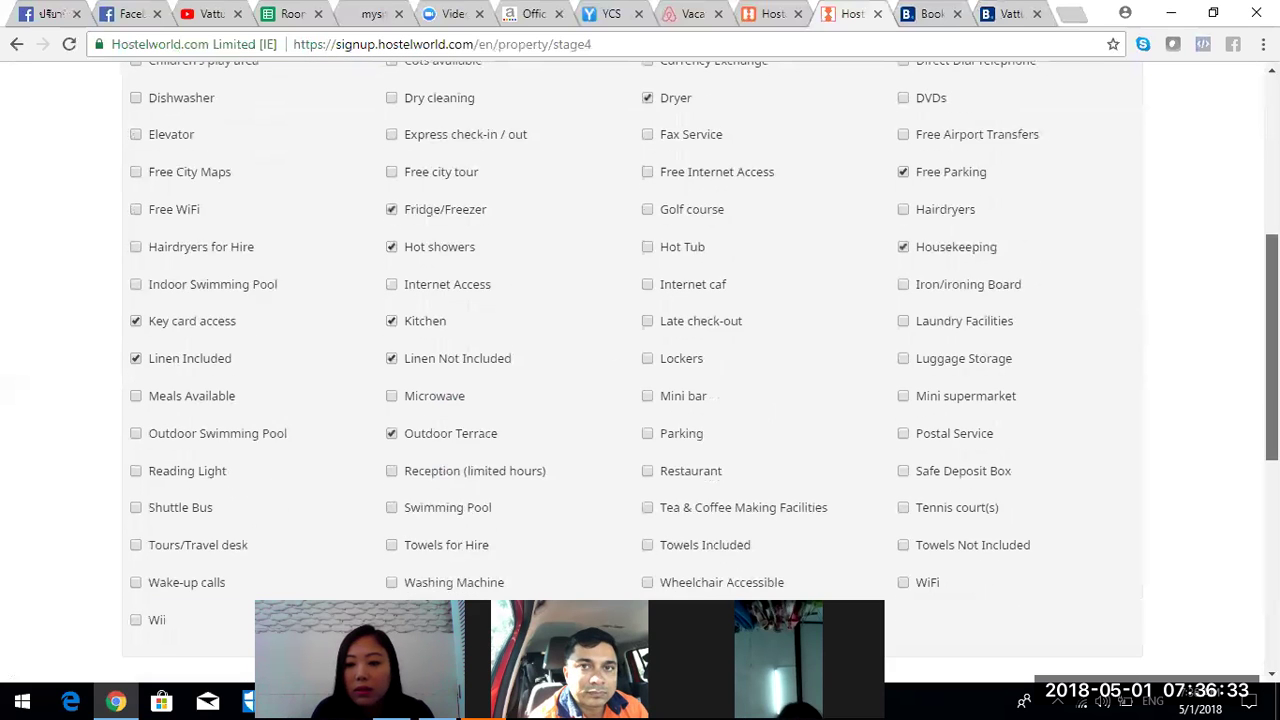
pyautogui.scroll(-2, 957, 250)
pyautogui.click(931, 165)
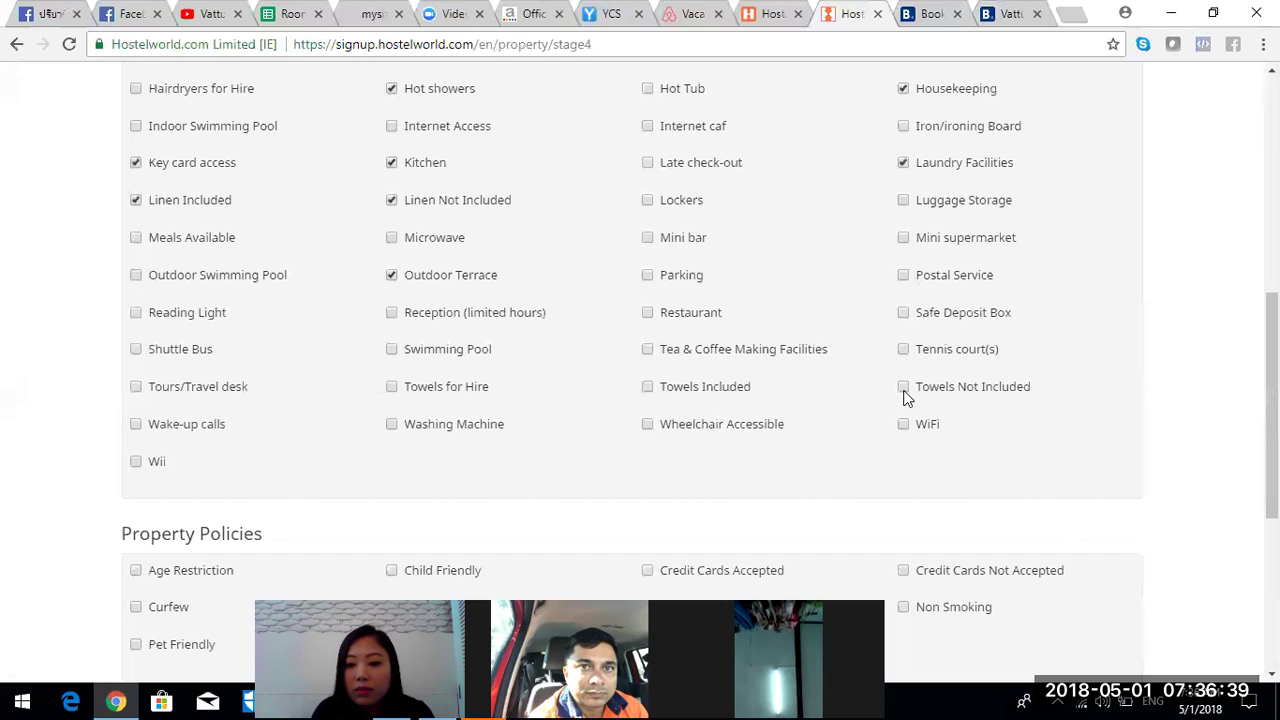
pyautogui.click(712, 387)
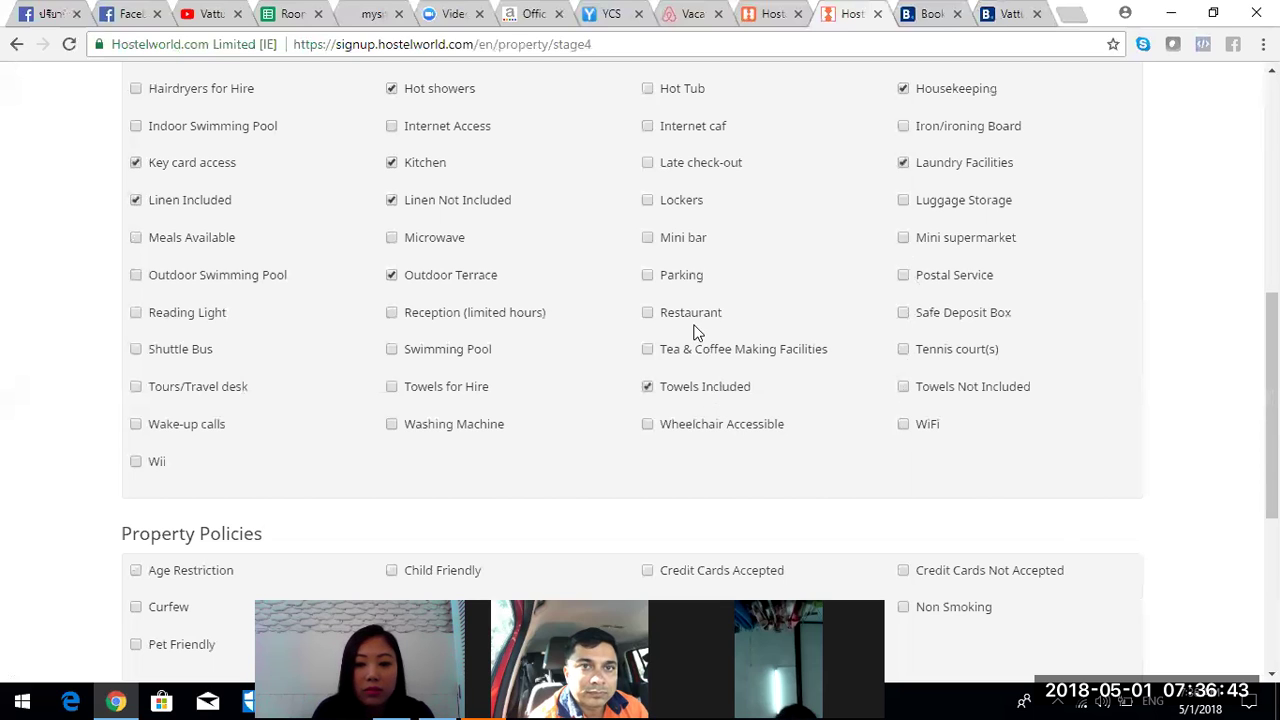
pyautogui.click(686, 274)
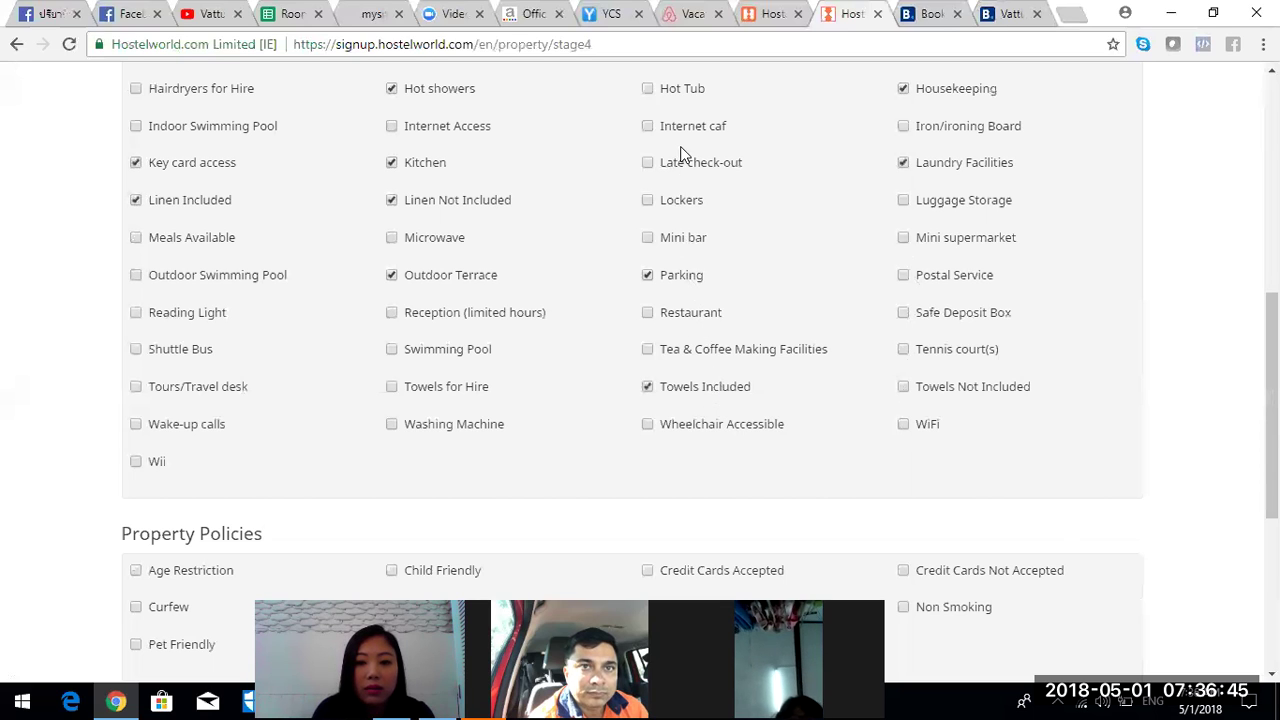
pyautogui.click(418, 426)
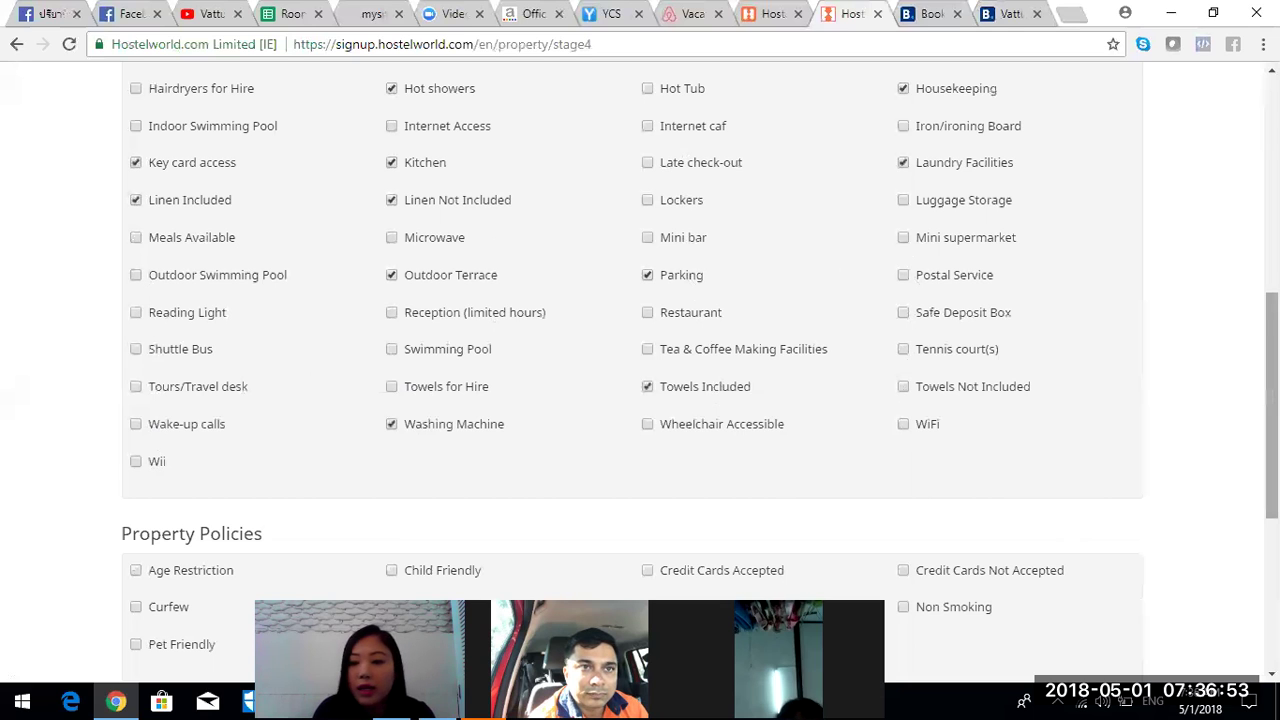
pyautogui.scroll(-4, 1228, 490)
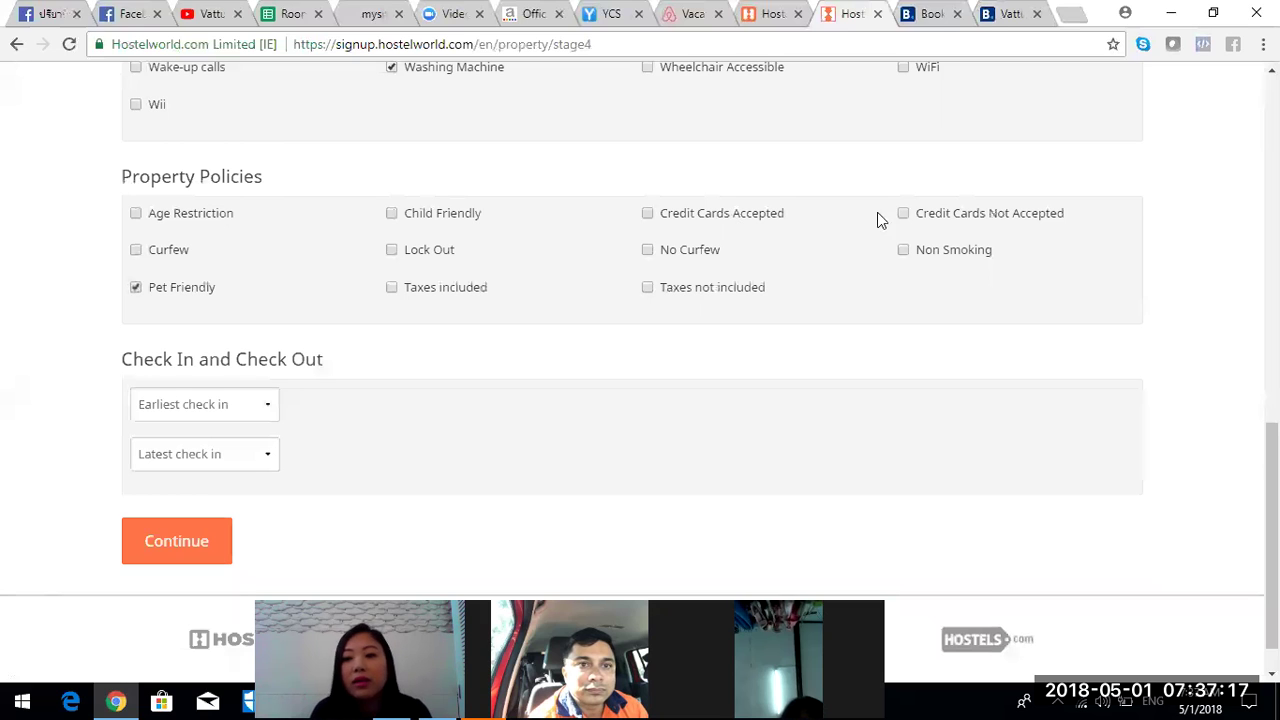
# - Tick Credit Cards Not Accepted, then switch to Credit Cards Accepted instead
pyautogui.click(904, 214)
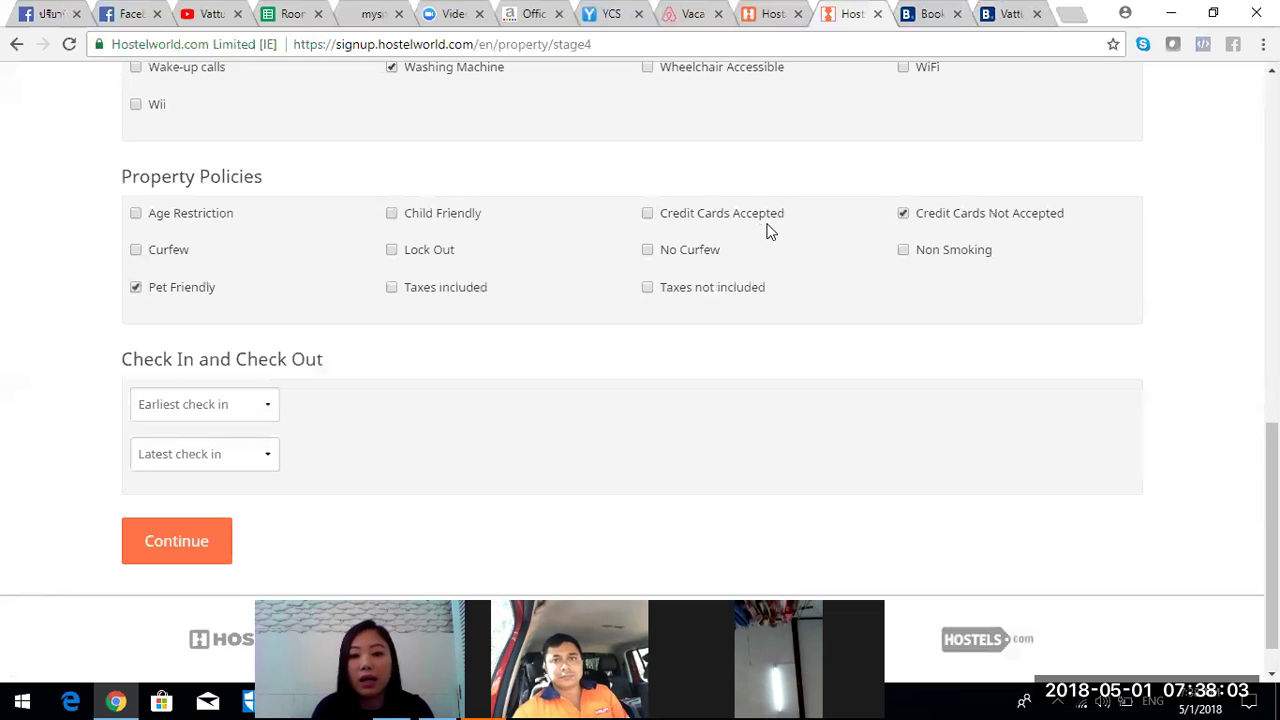
pyautogui.click(778, 214)
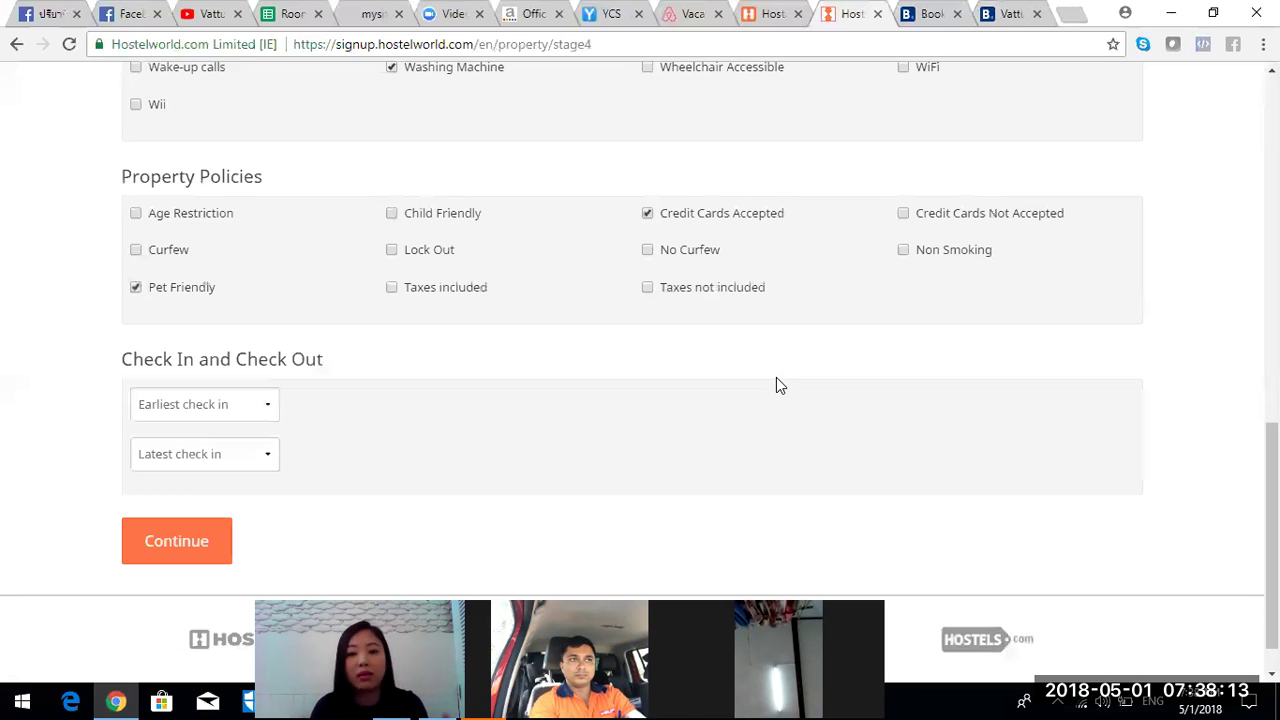
# - Tick Credit Cards Not Accepted, set check-in 14:00 earliest and 12:00 latest, and submit
pyautogui.click(900, 214)
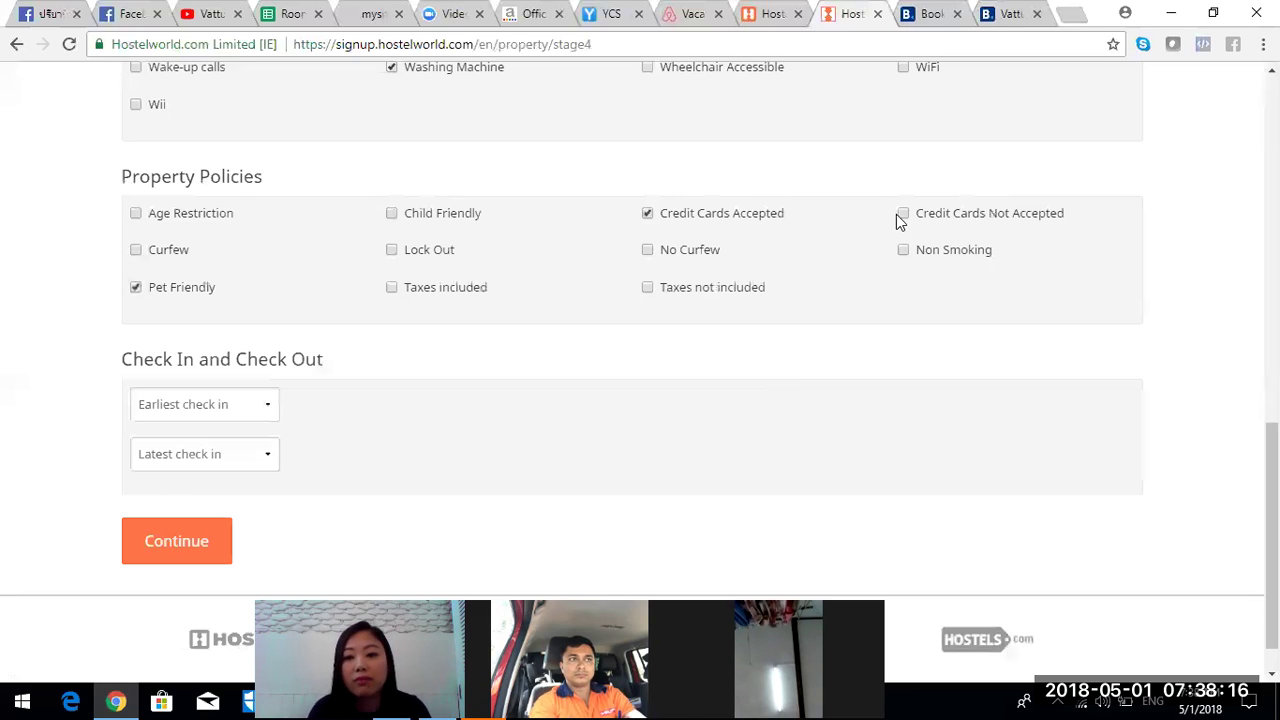
pyautogui.click(238, 404)
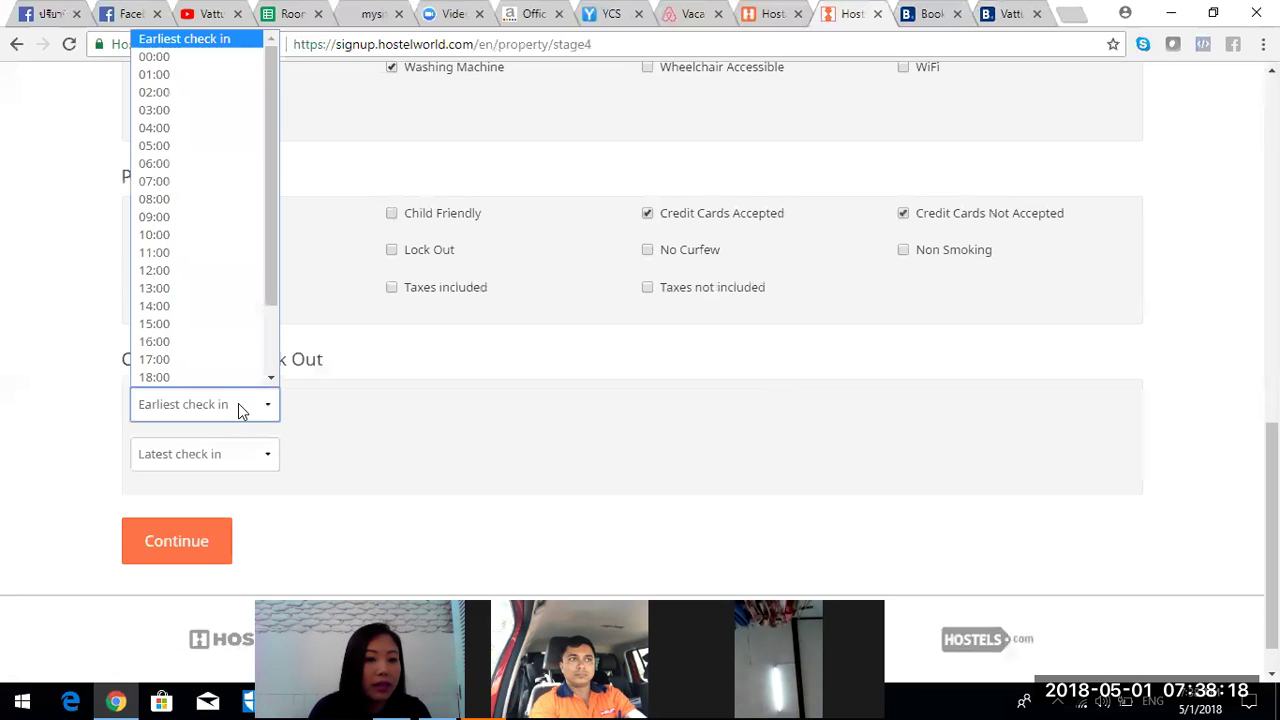
pyautogui.click(251, 305)
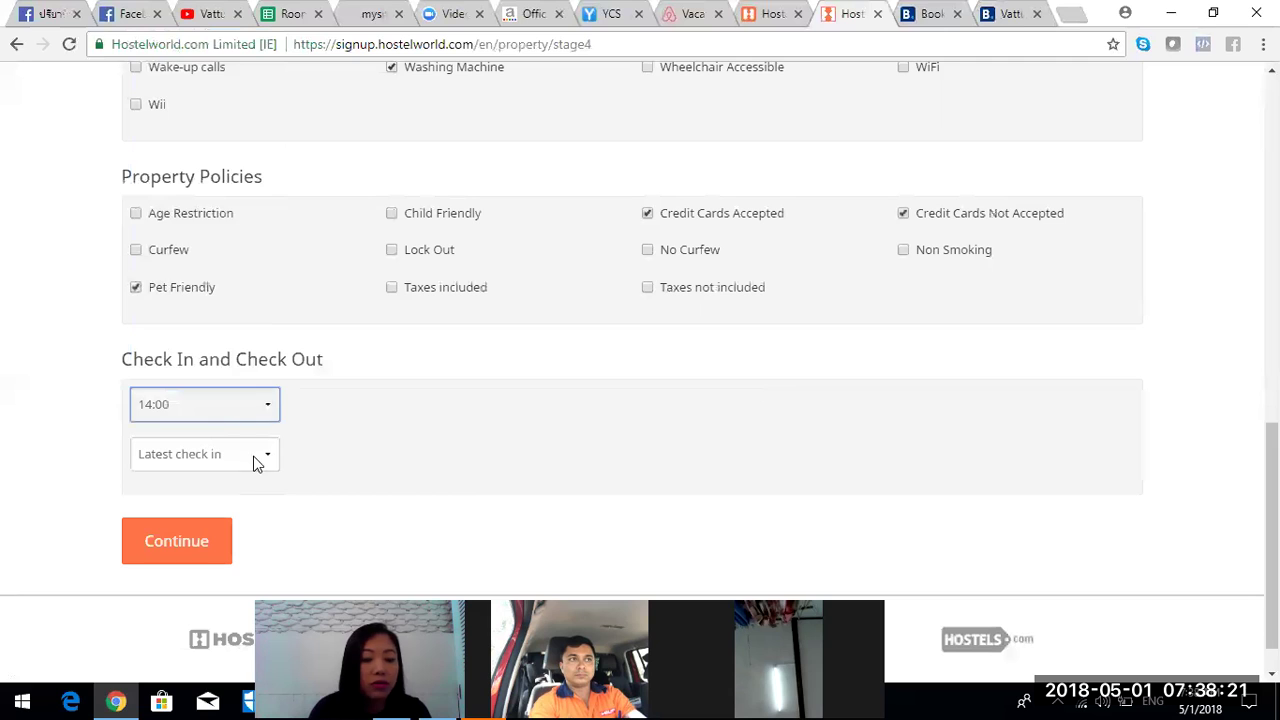
pyautogui.click(254, 459)
pyautogui.click(234, 320)
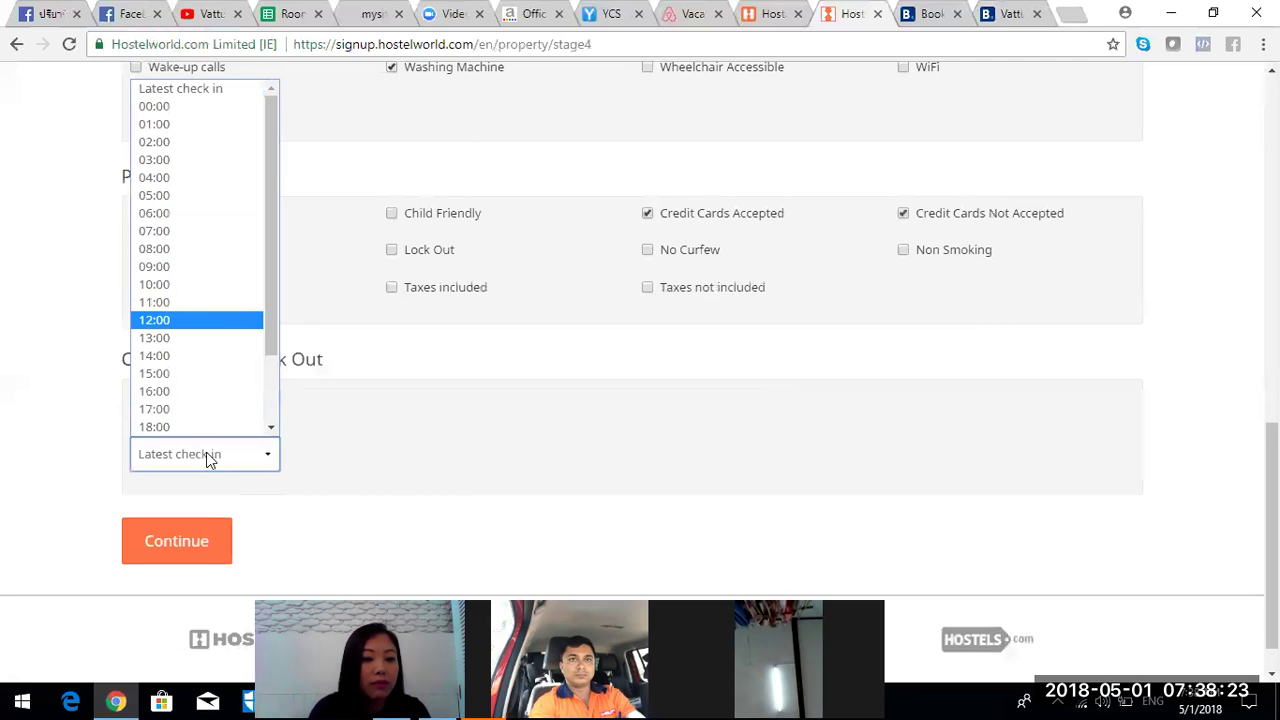
pyautogui.click(204, 541)
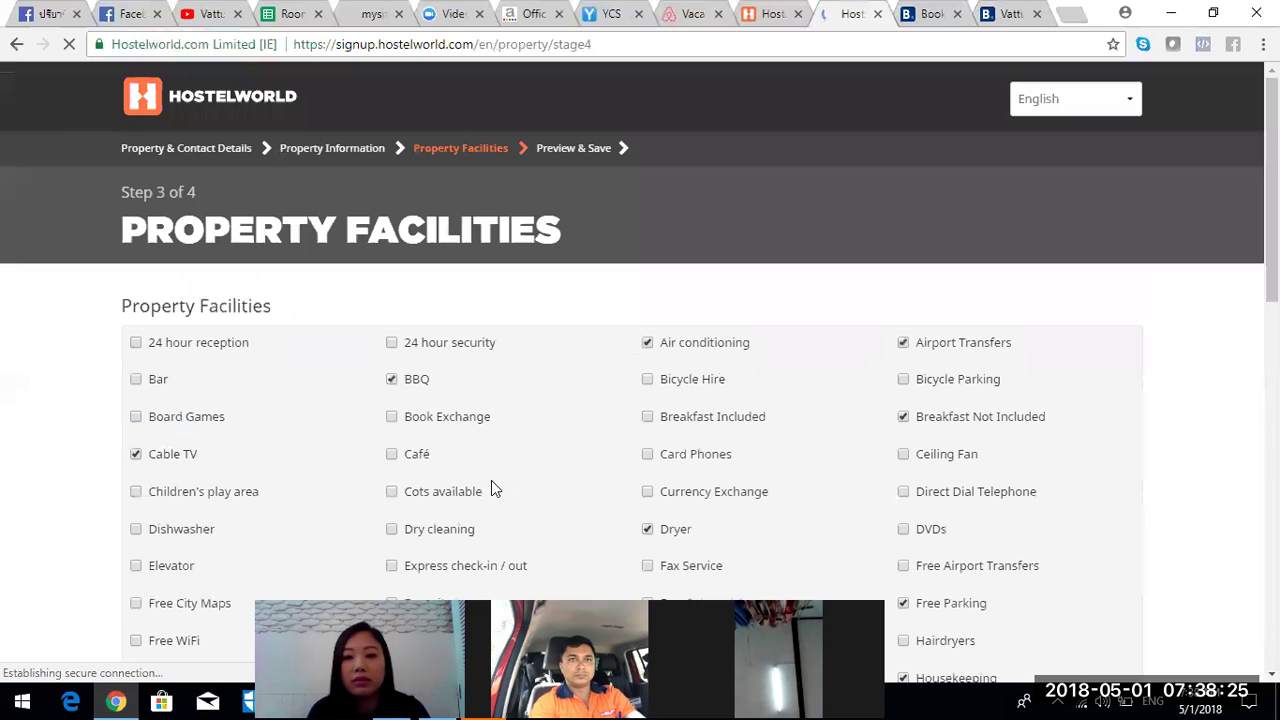
# - Change the earliest check-in time to 23:00 and submit the facilities step again
pyautogui.scroll(-5, 640, 385)
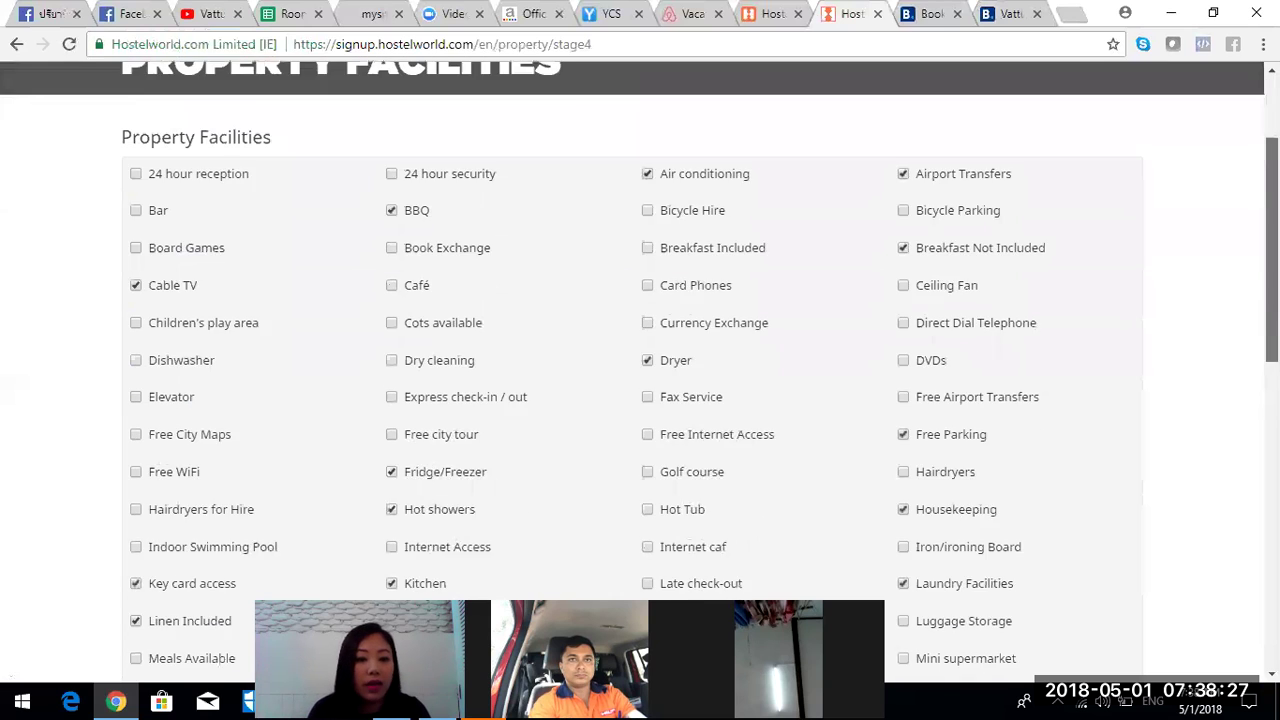
pyautogui.scroll(-4, 1130, 542)
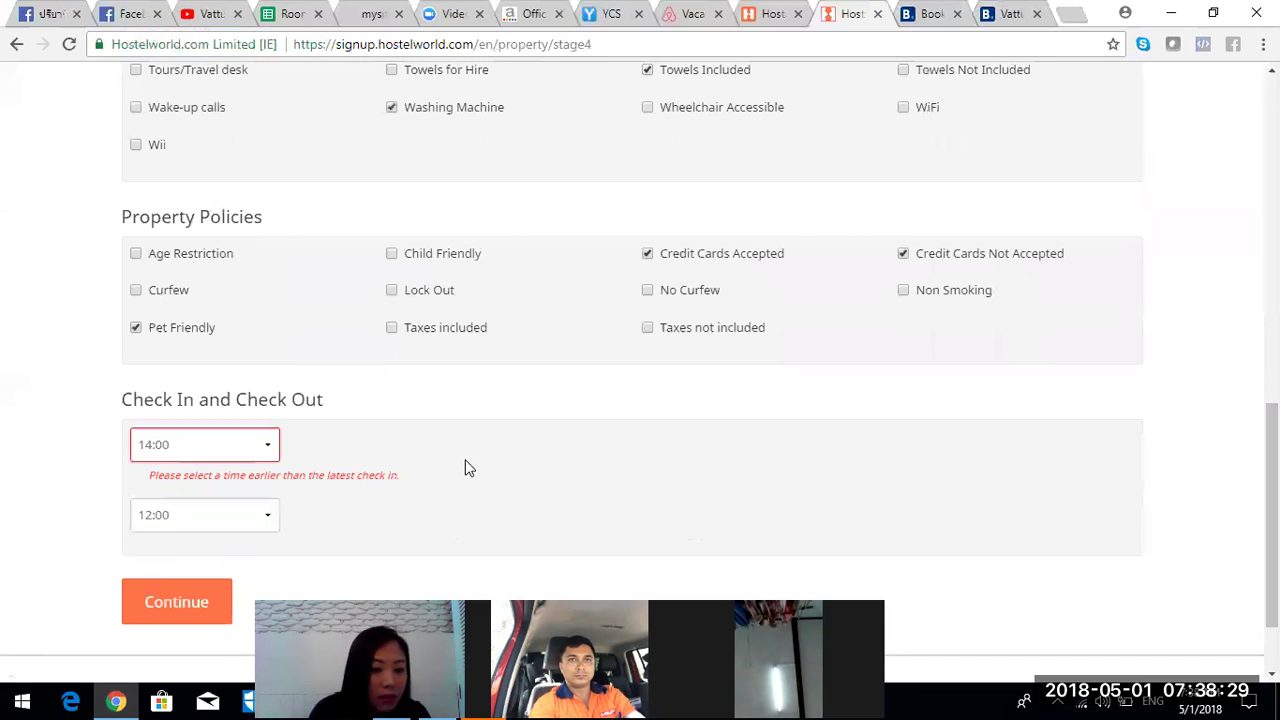
pyautogui.click(238, 455)
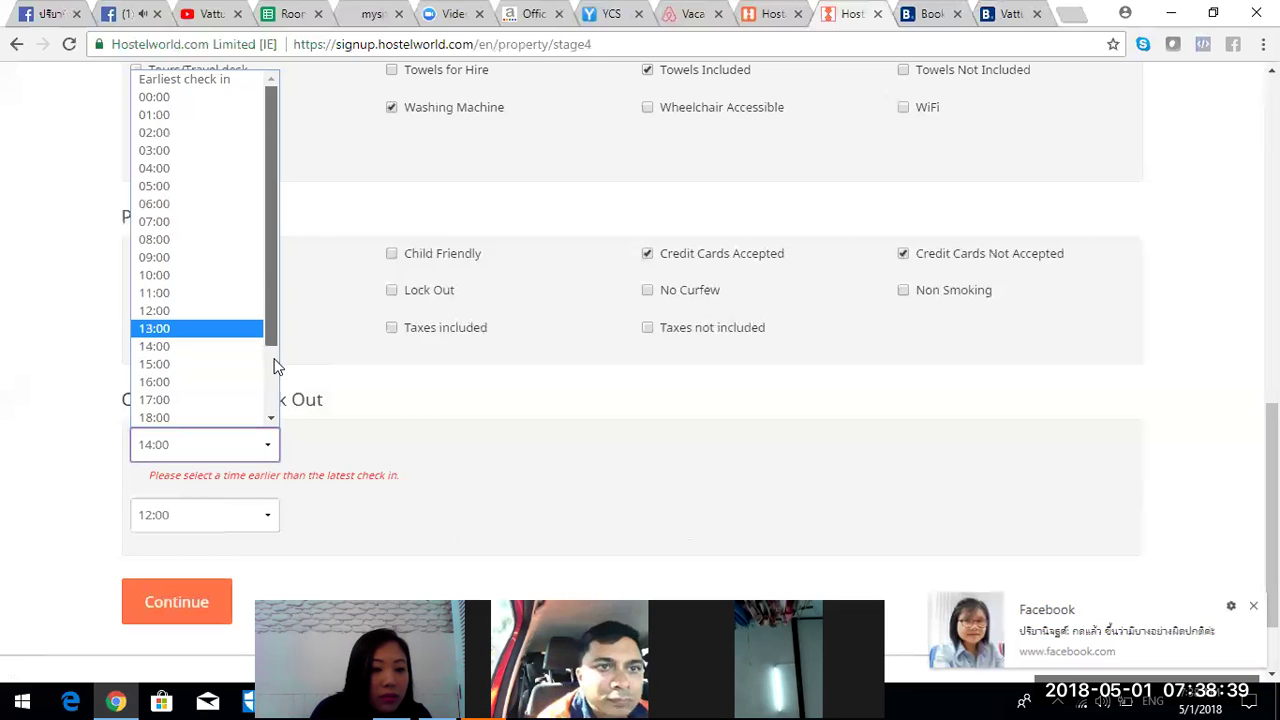
pyautogui.scroll(-2, 275, 410)
pyautogui.click(195, 416)
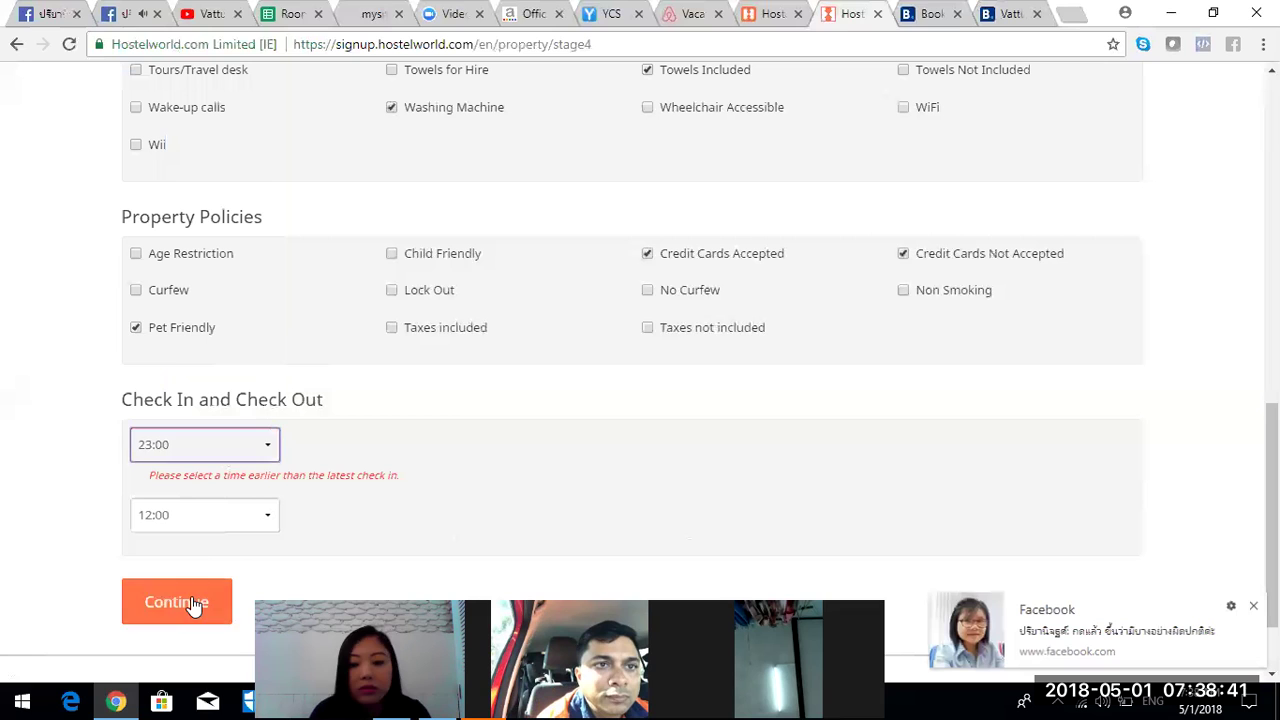
pyautogui.click(194, 606)
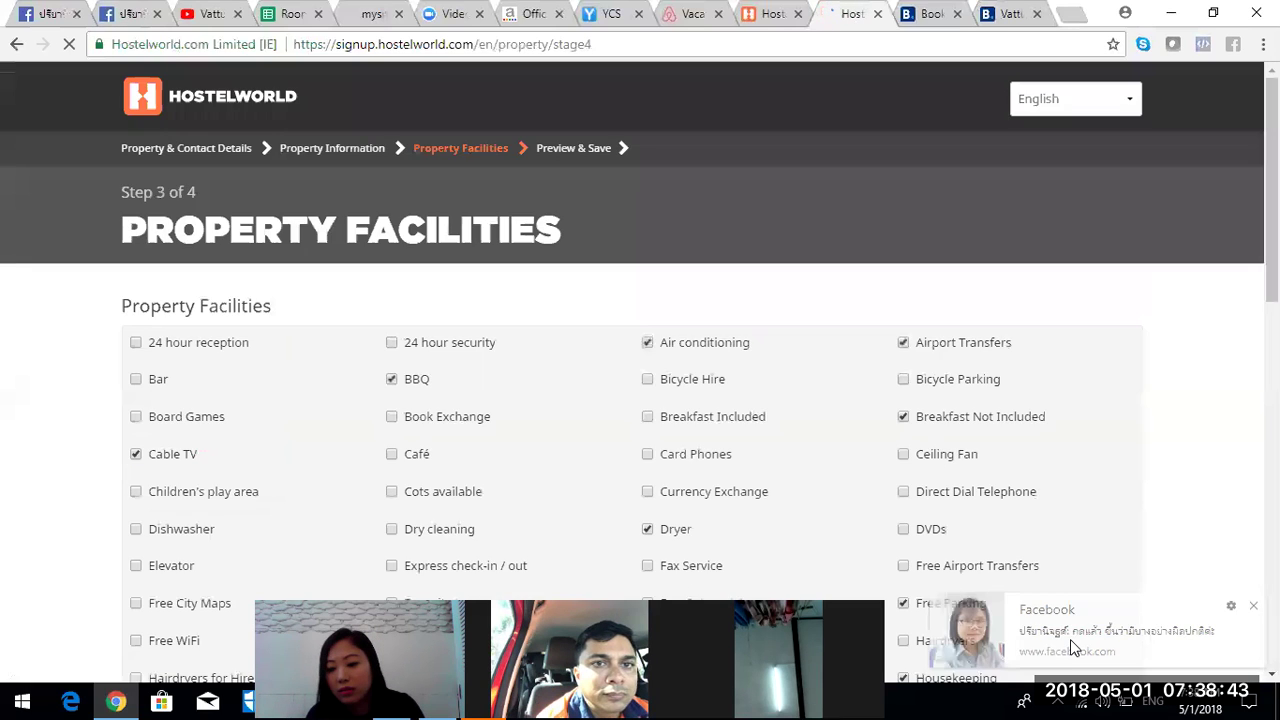
pyautogui.click(1070, 645)
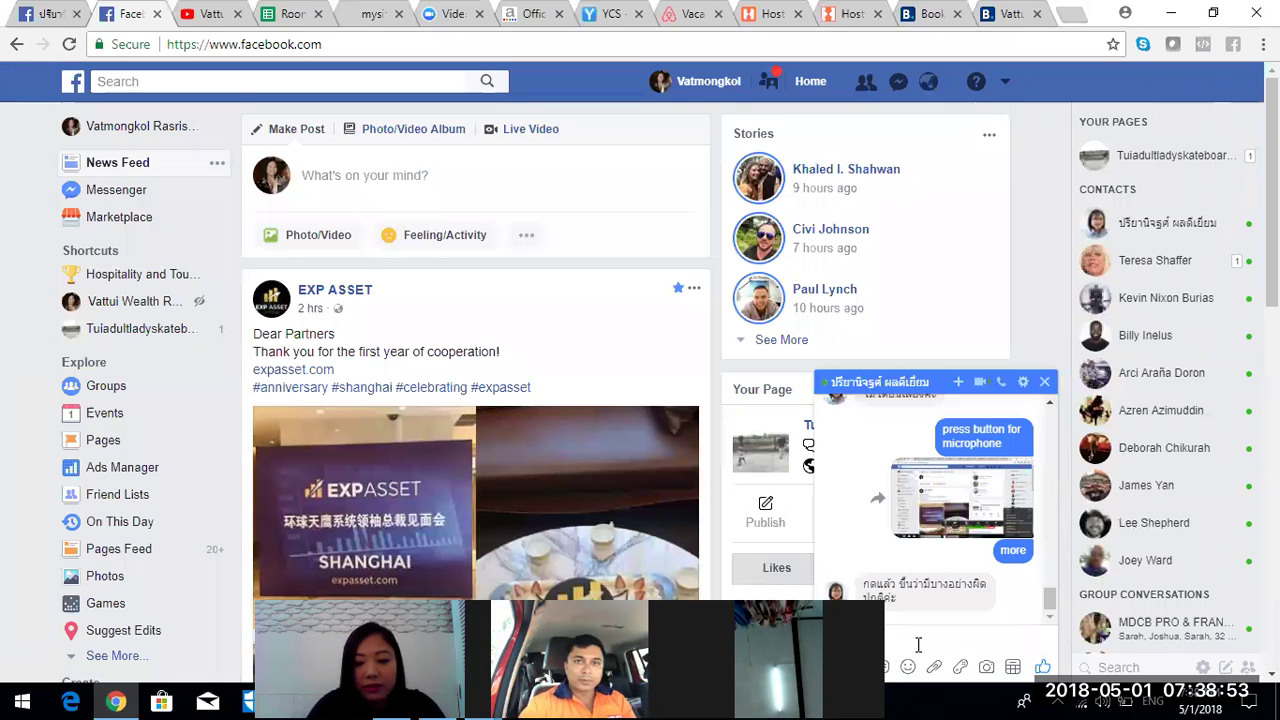
# - Send the Facebook chat reply 'e.. there will hav the microphone options' and close the chat
pyautogui.write('e.. ')
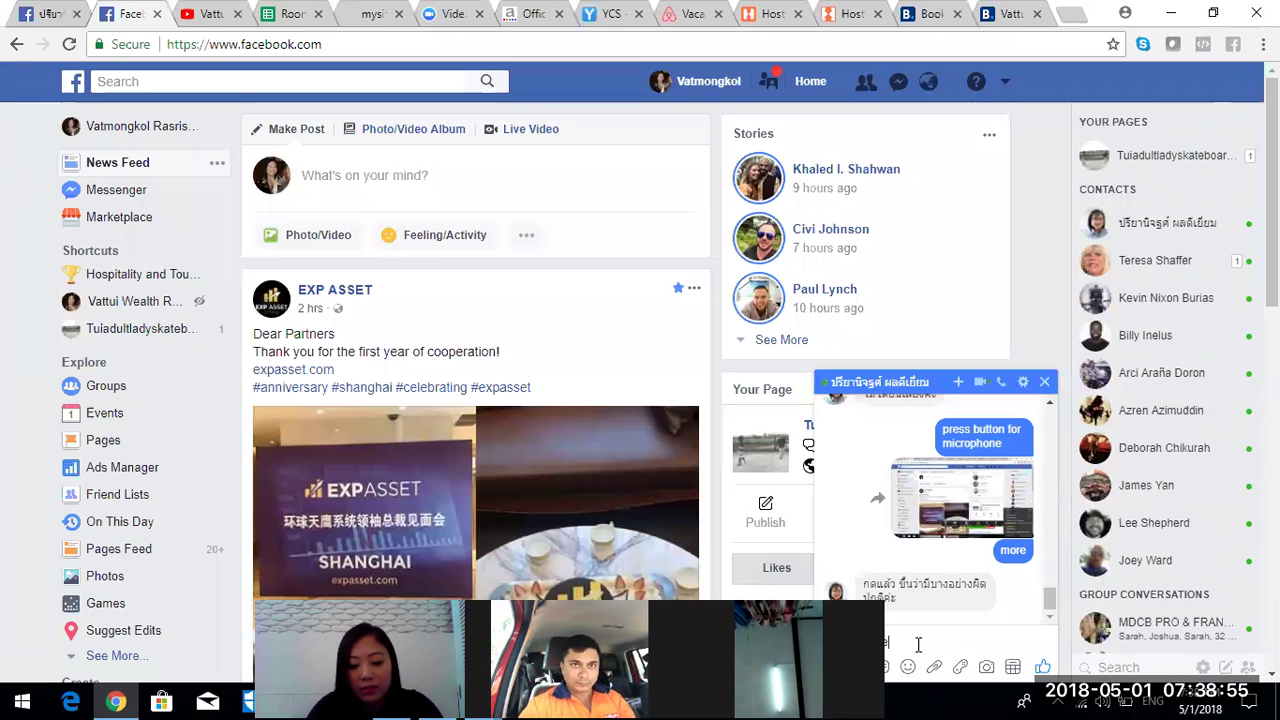
pyautogui.write('there will hav the')
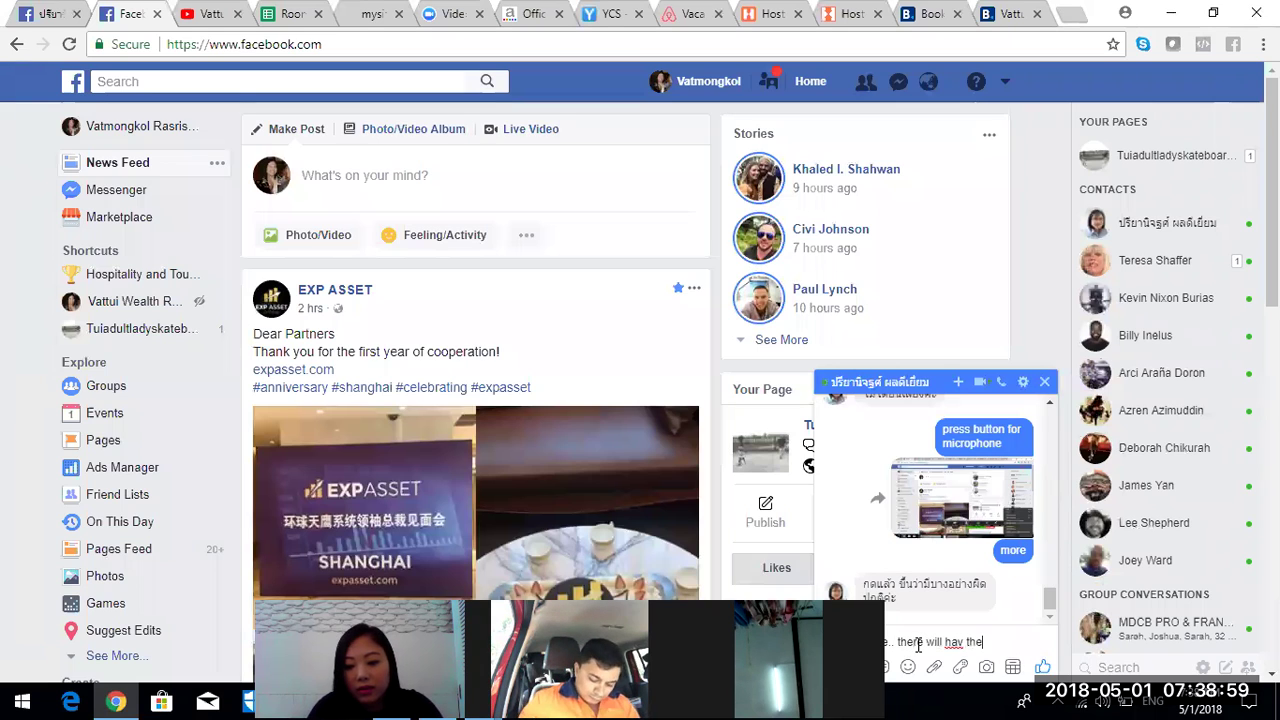
pyautogui.write(' microp')
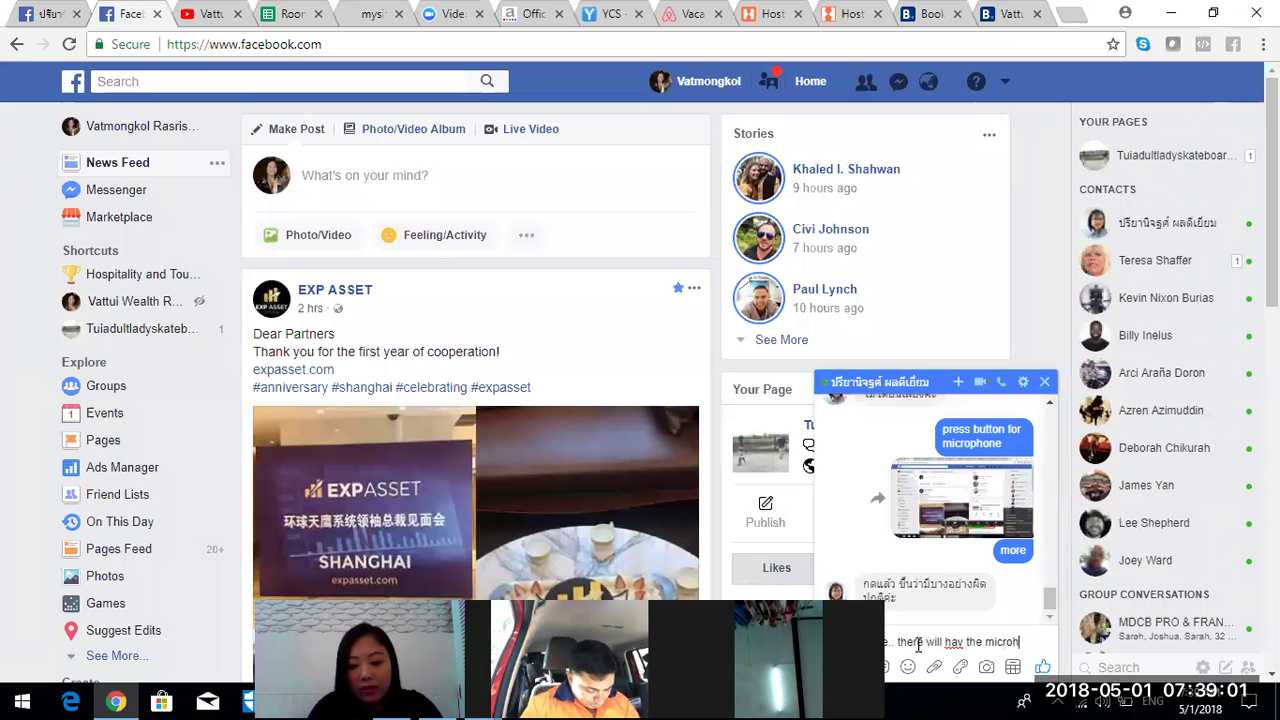
pyautogui.write('hone')
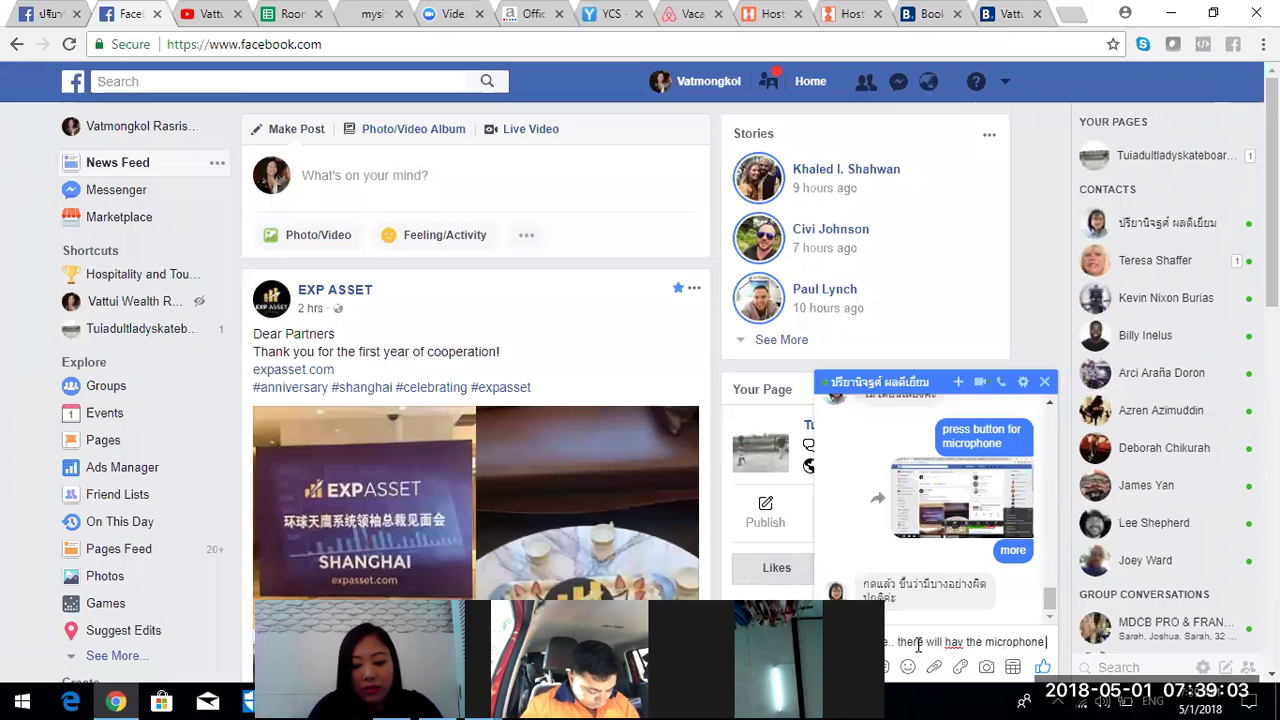
pyautogui.write(' options')
pyautogui.press('Return')
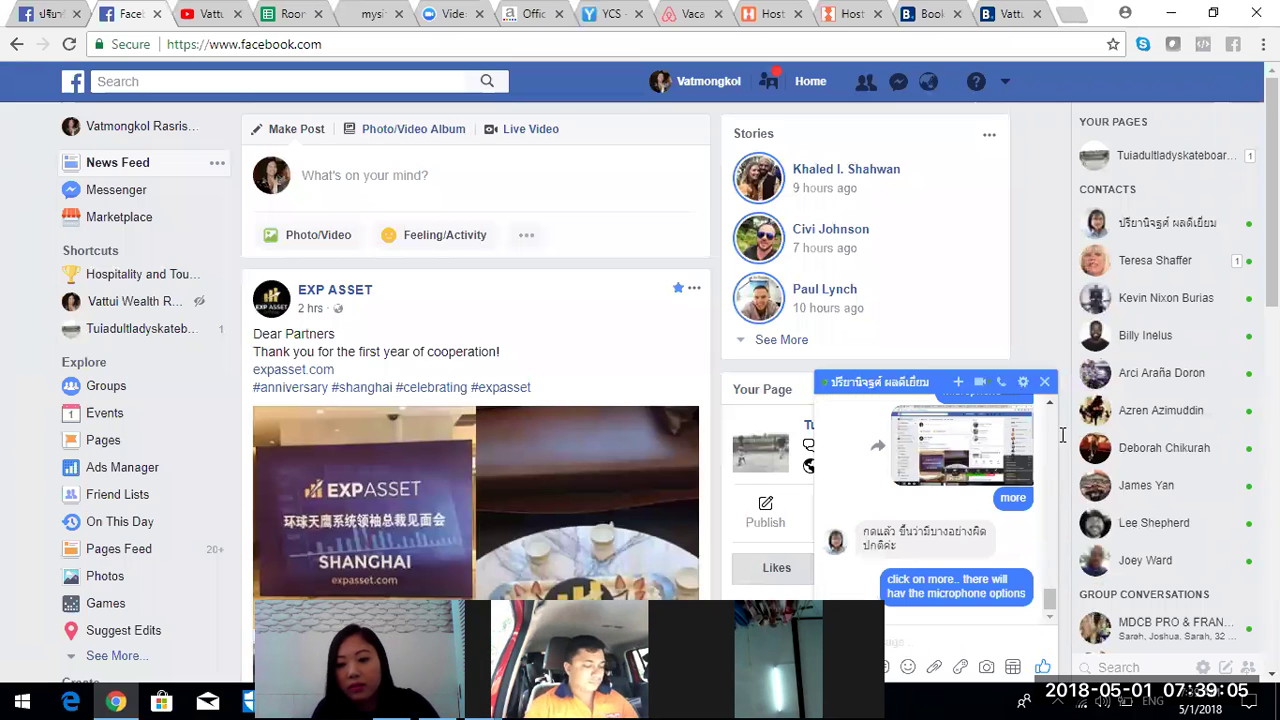
pyautogui.click(1045, 383)
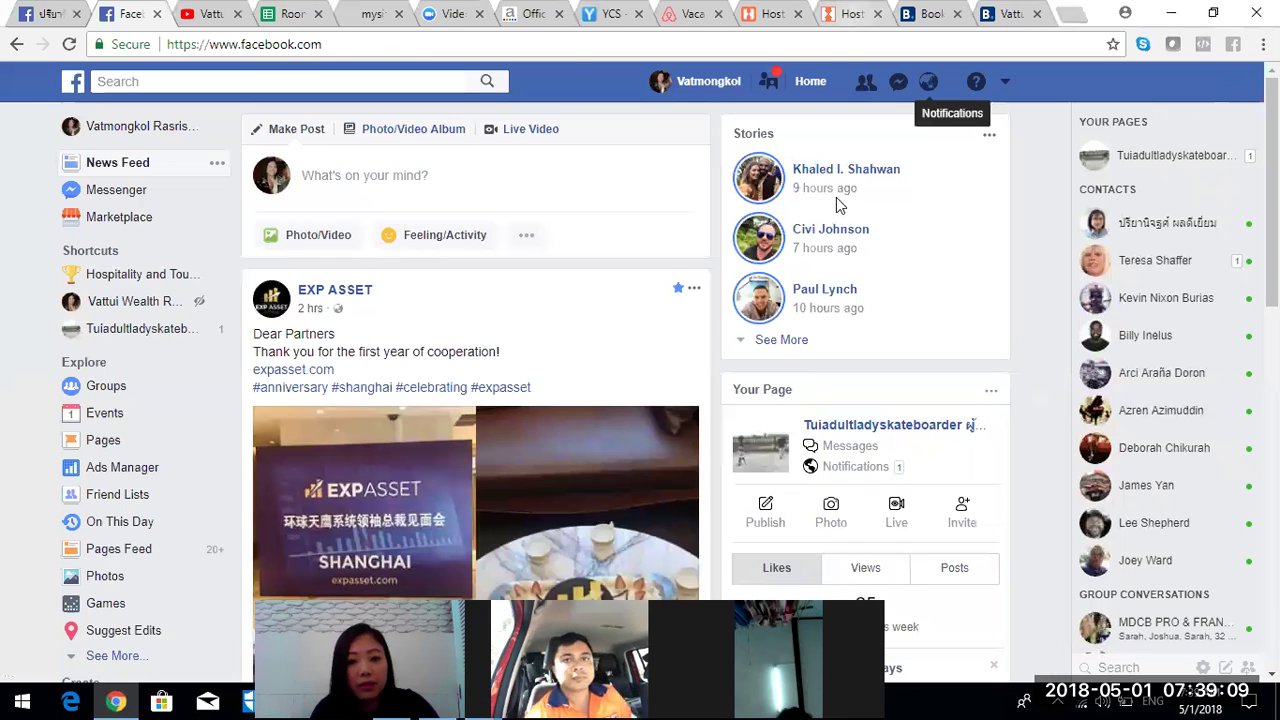
pyautogui.click(850, 14)
pyautogui.scroll(-10, 640, 380)
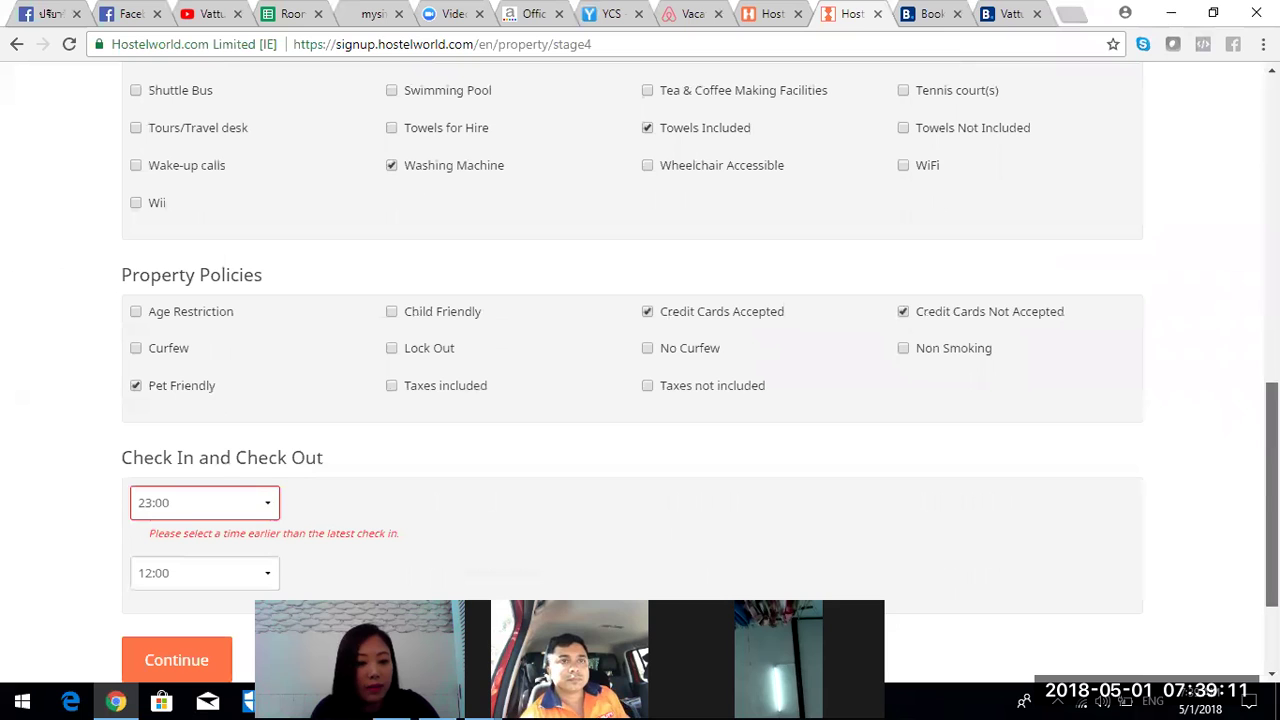
# - Change the earliest check-in to 13:00, then another time, until Step 4 Preview & Save opens
pyautogui.click(176, 660)
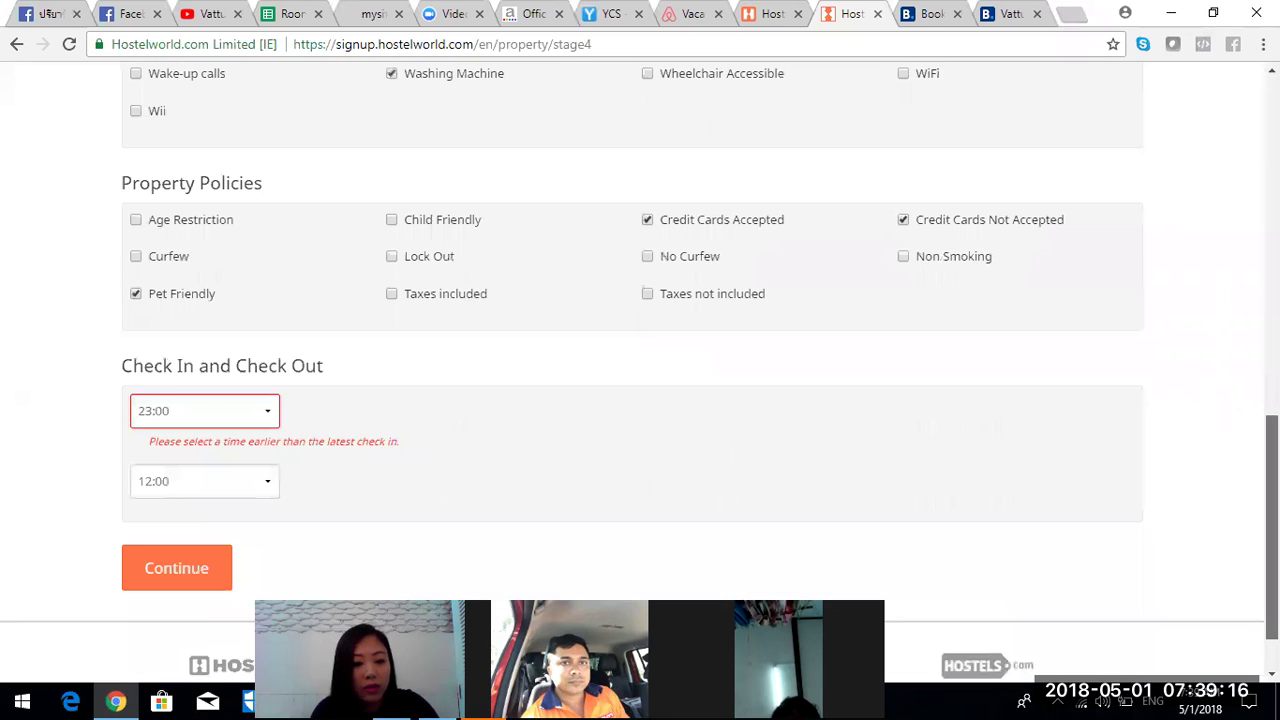
pyautogui.scroll(-1, 198, 388)
pyautogui.click(198, 383)
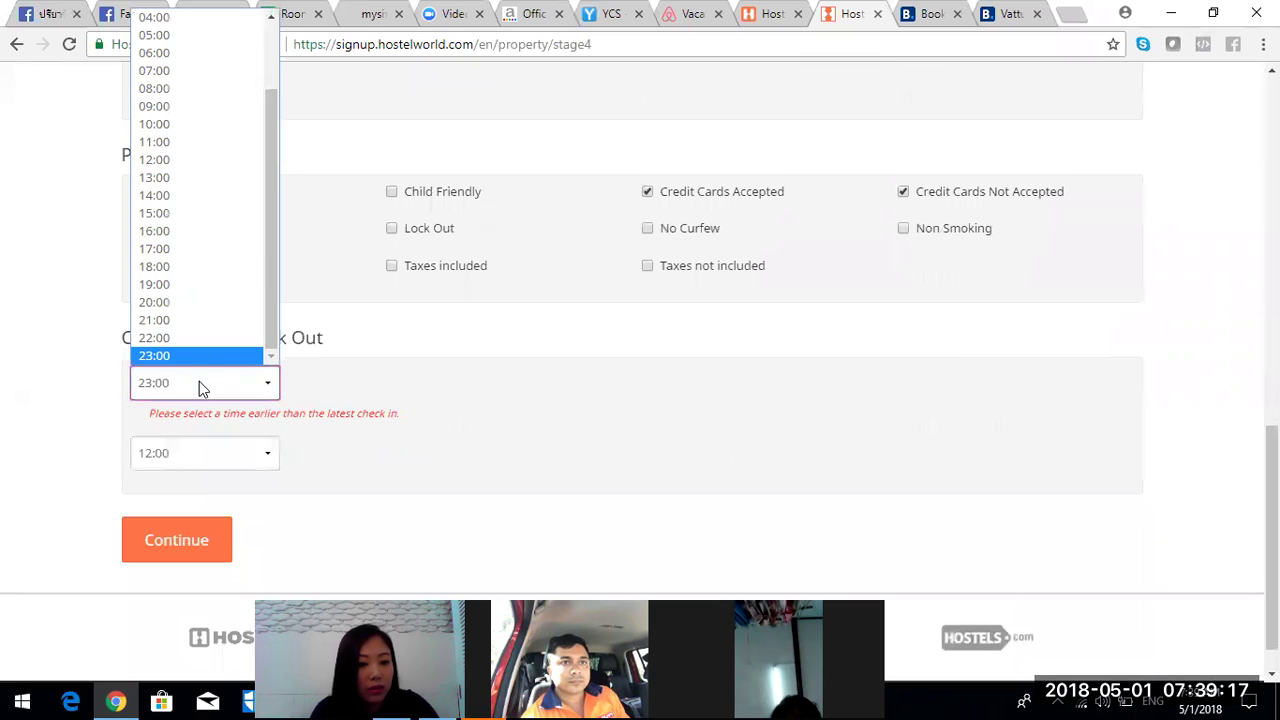
pyautogui.click(200, 177)
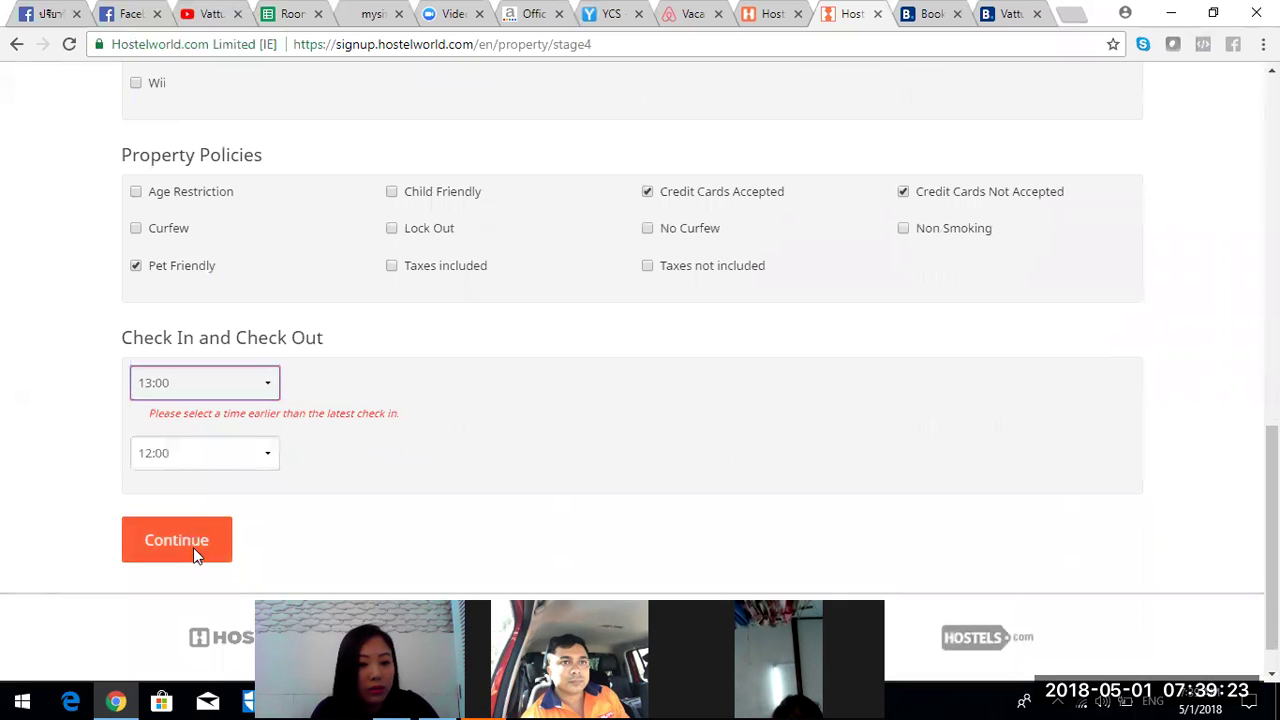
pyautogui.click(193, 548)
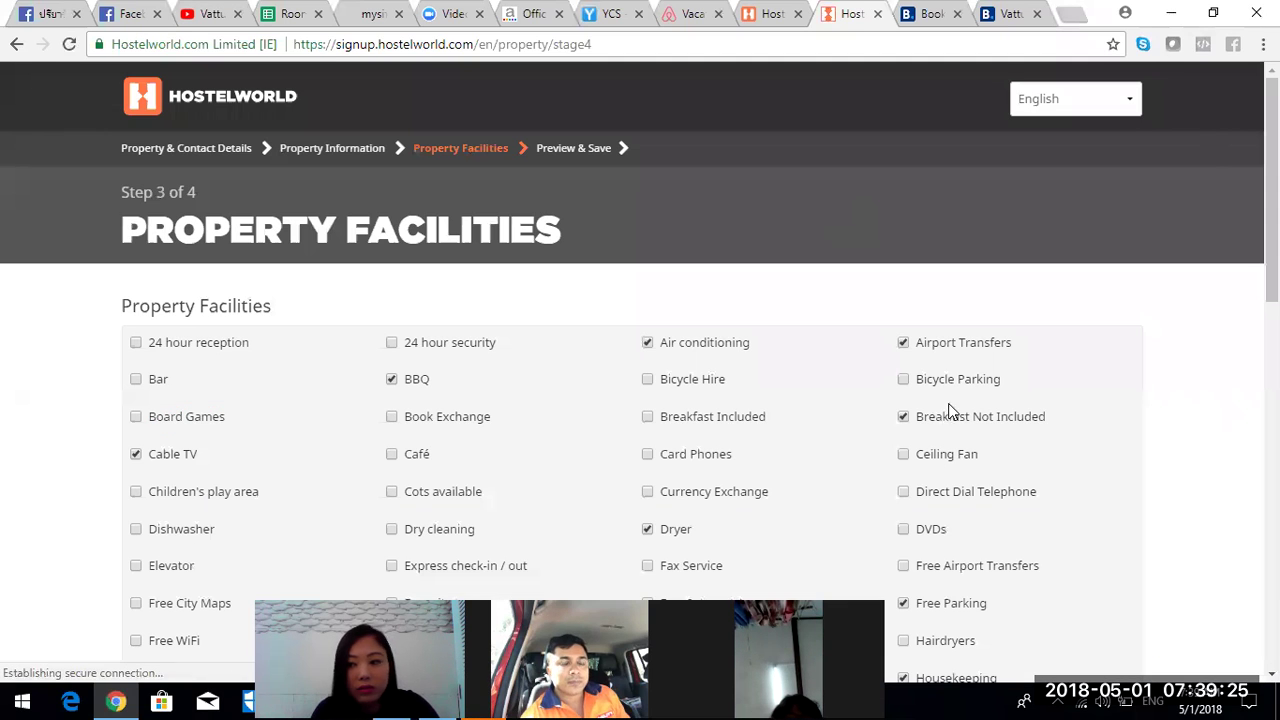
pyautogui.scroll(-10, 148, 341)
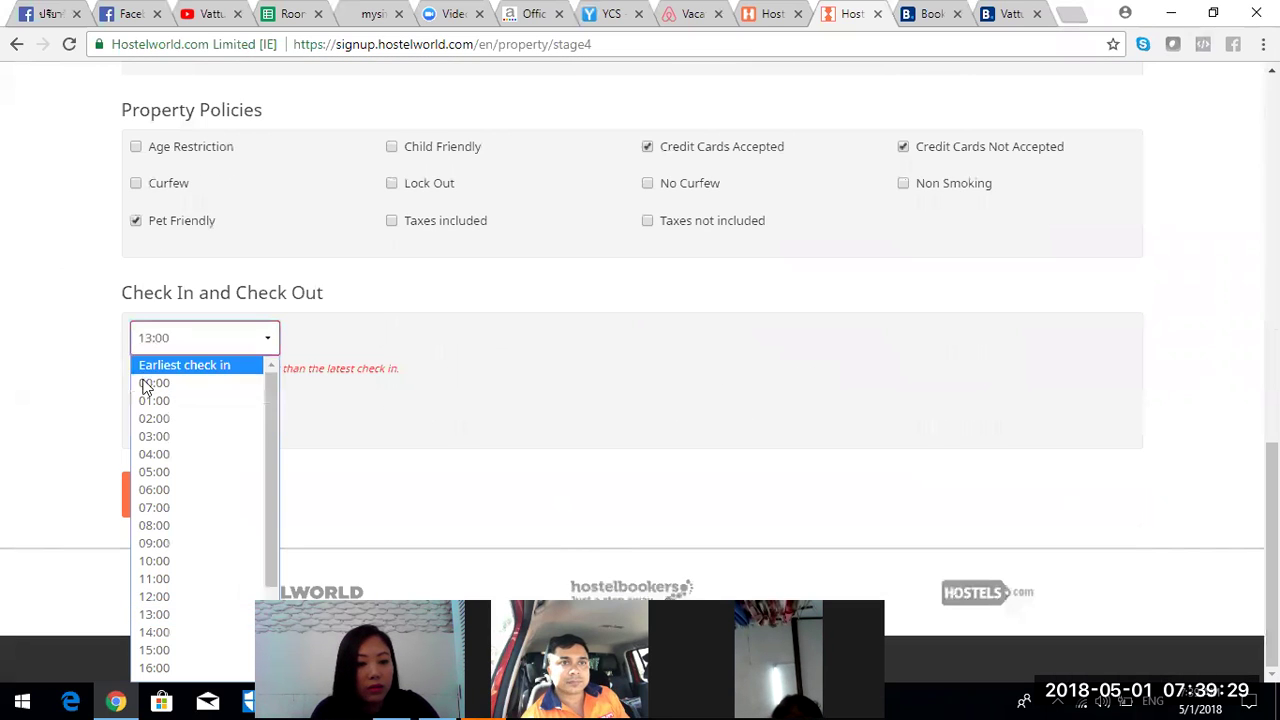
pyautogui.click(152, 382)
pyautogui.click(184, 482)
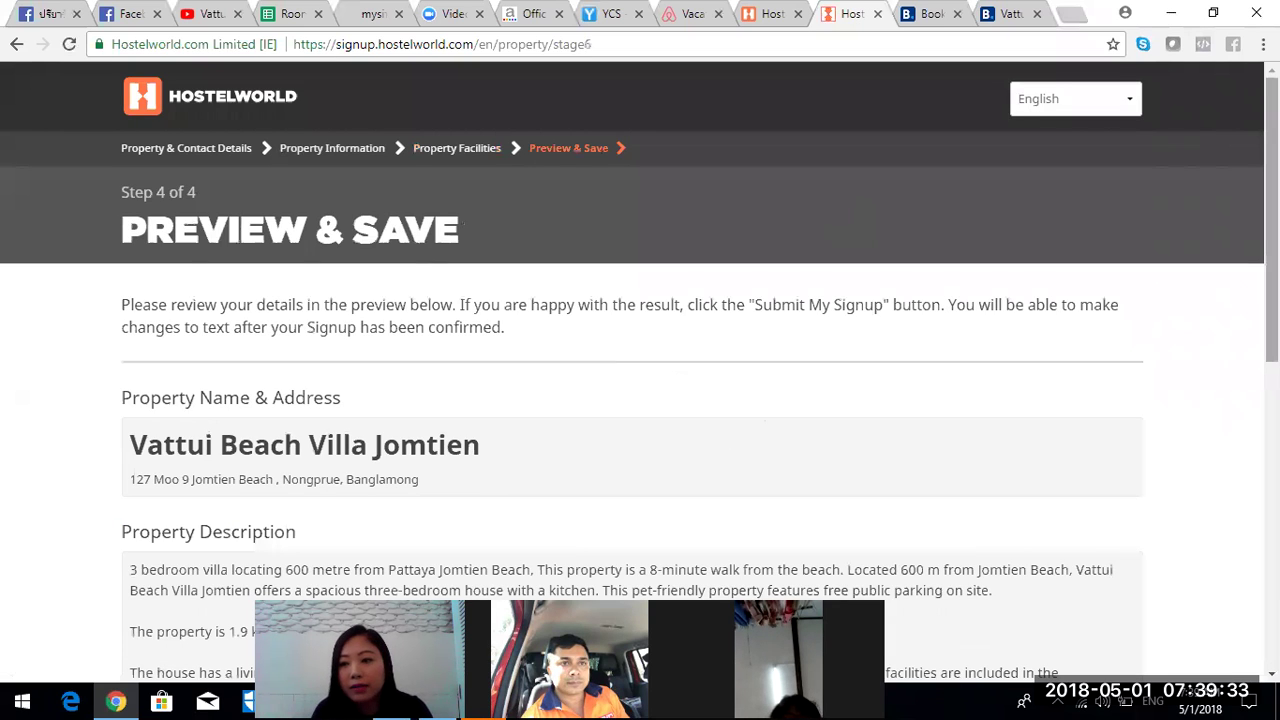
# - Review the villa's facilities and policies on Preview & Save, then submit the signup
pyautogui.scroll(-5, 640, 390)
pyautogui.scroll(-3, 711, 406)
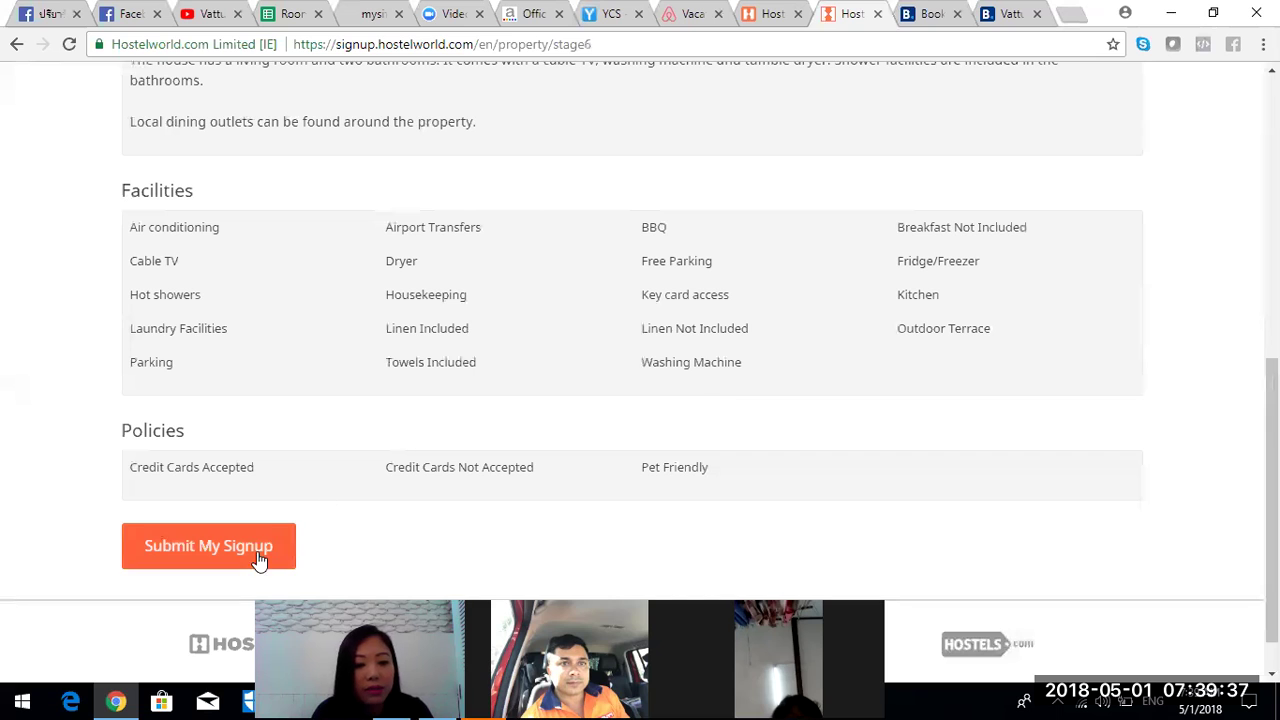
pyautogui.click(257, 552)
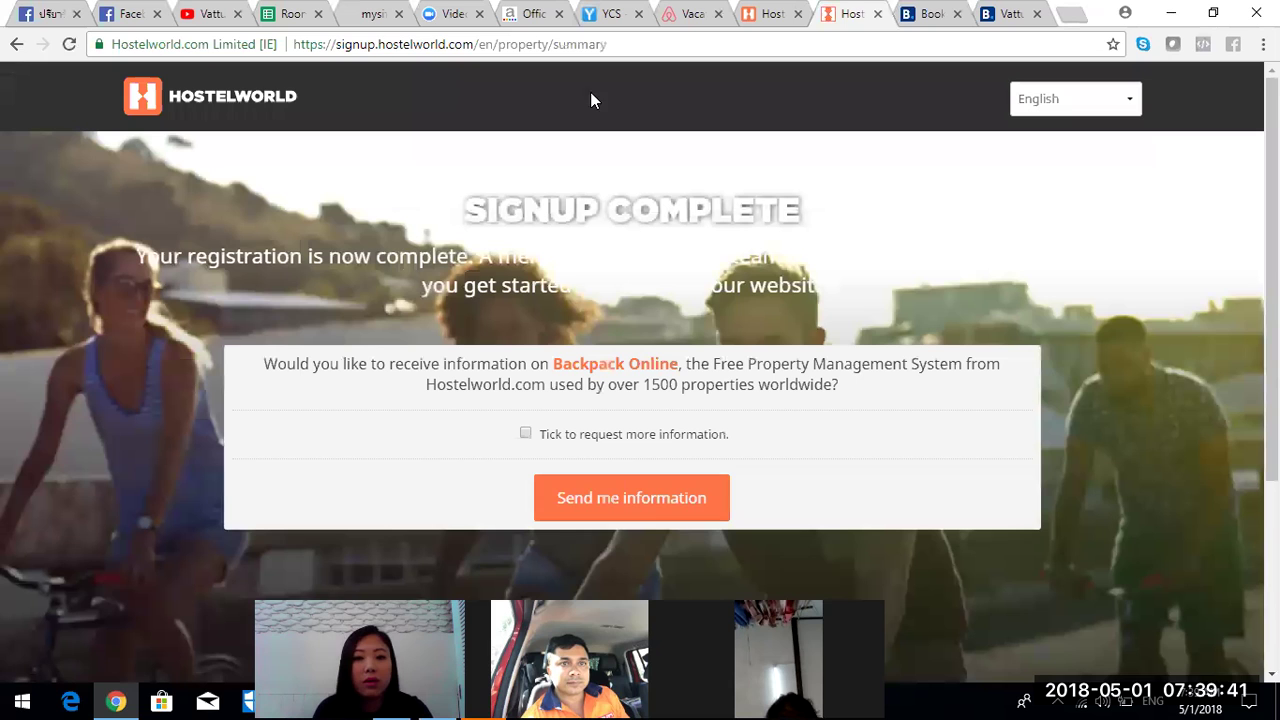
# - Check the Jomtien Beach results and the villa's Area Info, then return to the Room Revenue spreadsheet
pyautogui.click(916, 16)
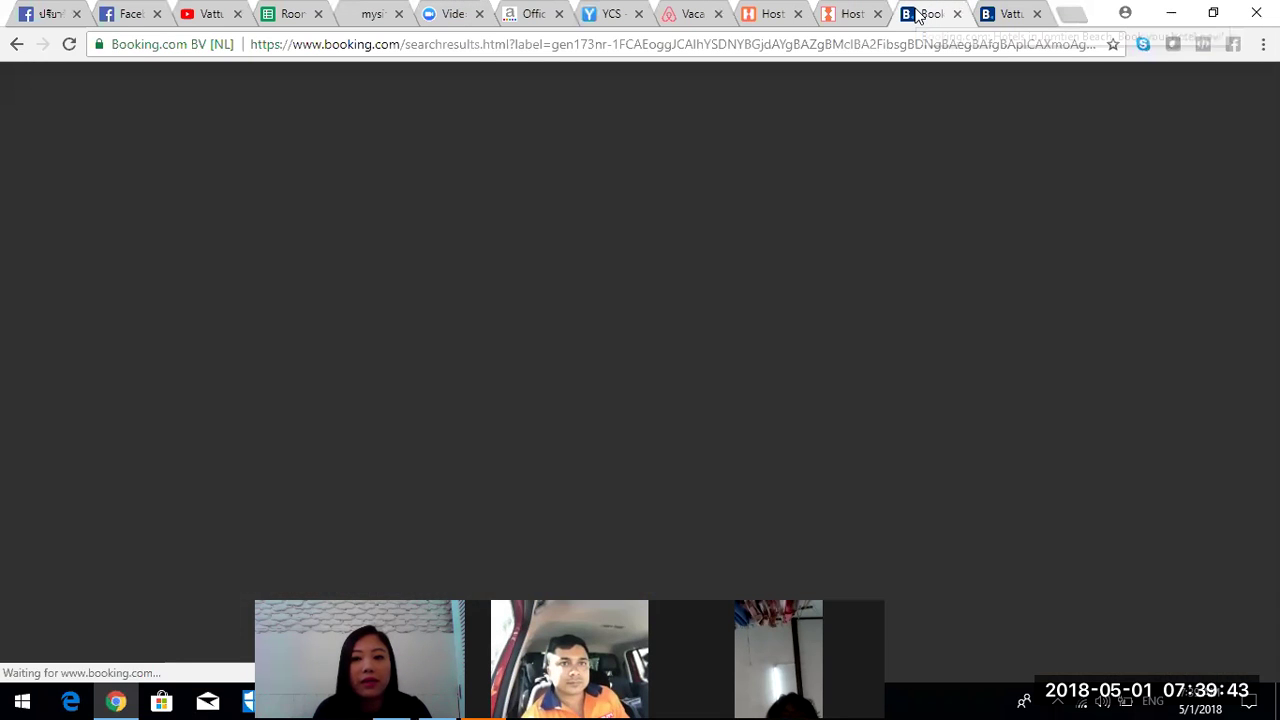
pyautogui.click(1005, 16)
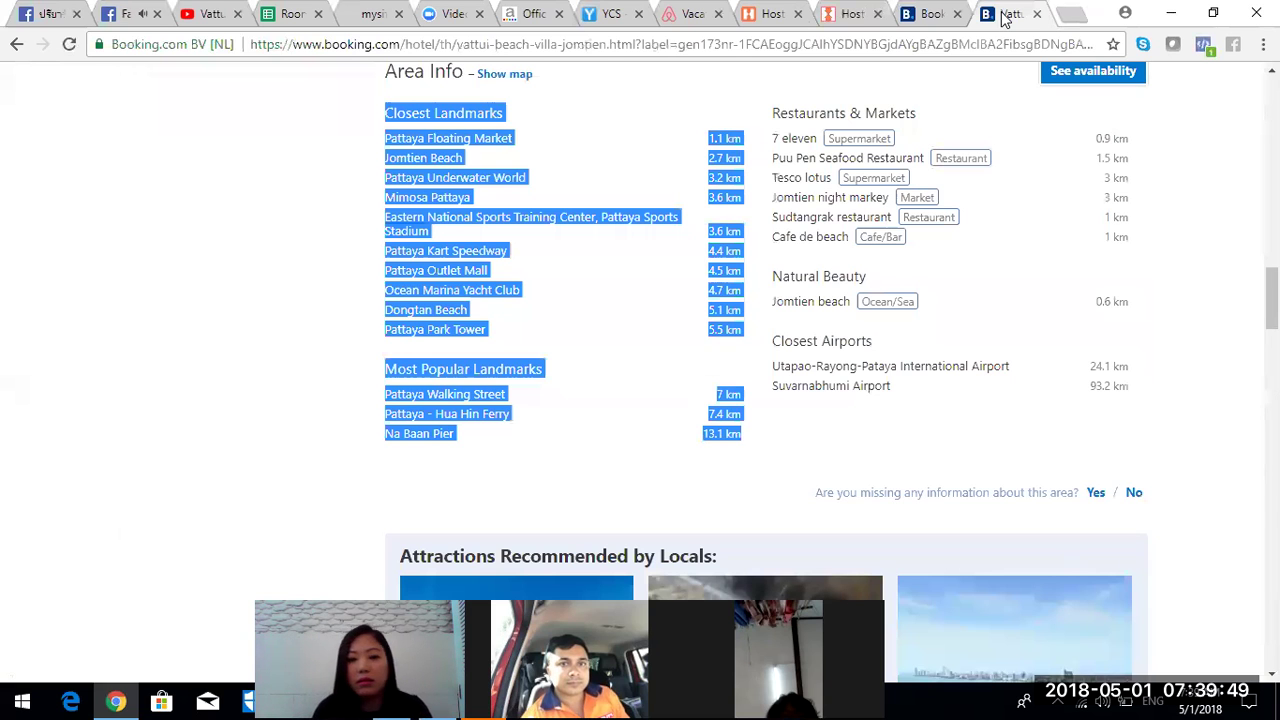
pyautogui.click(920, 16)
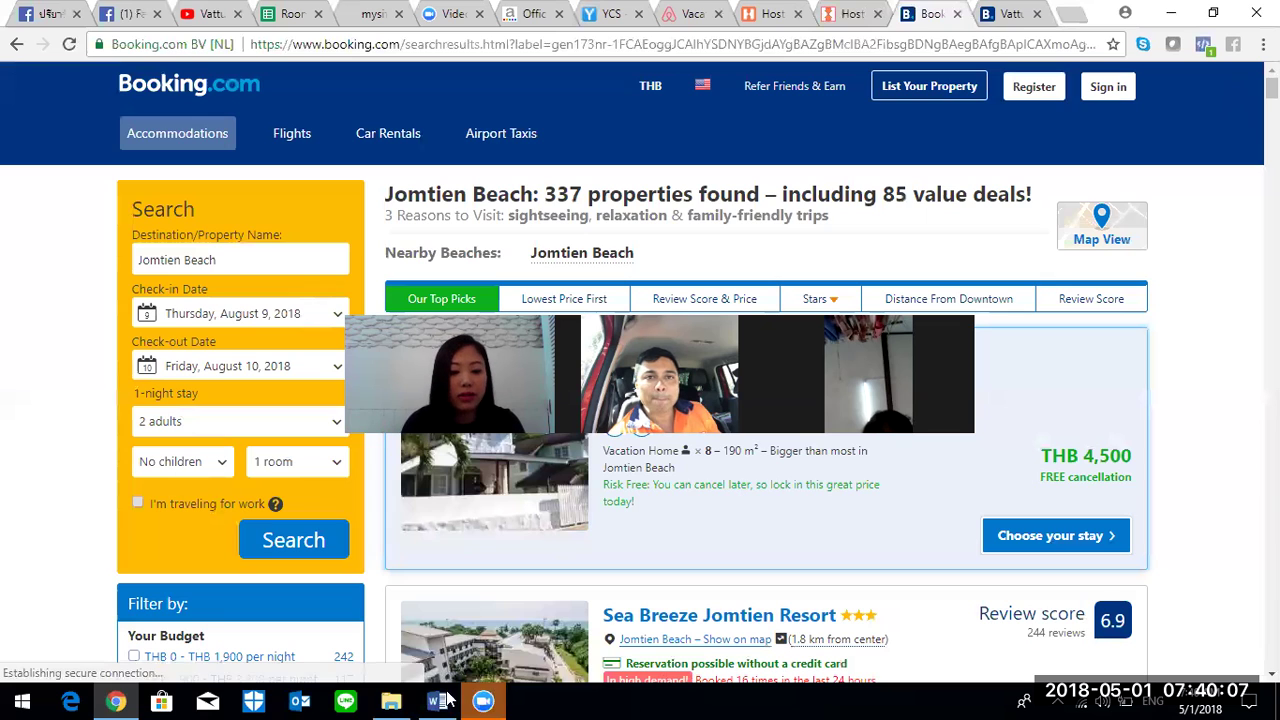
pyautogui.click(289, 15)
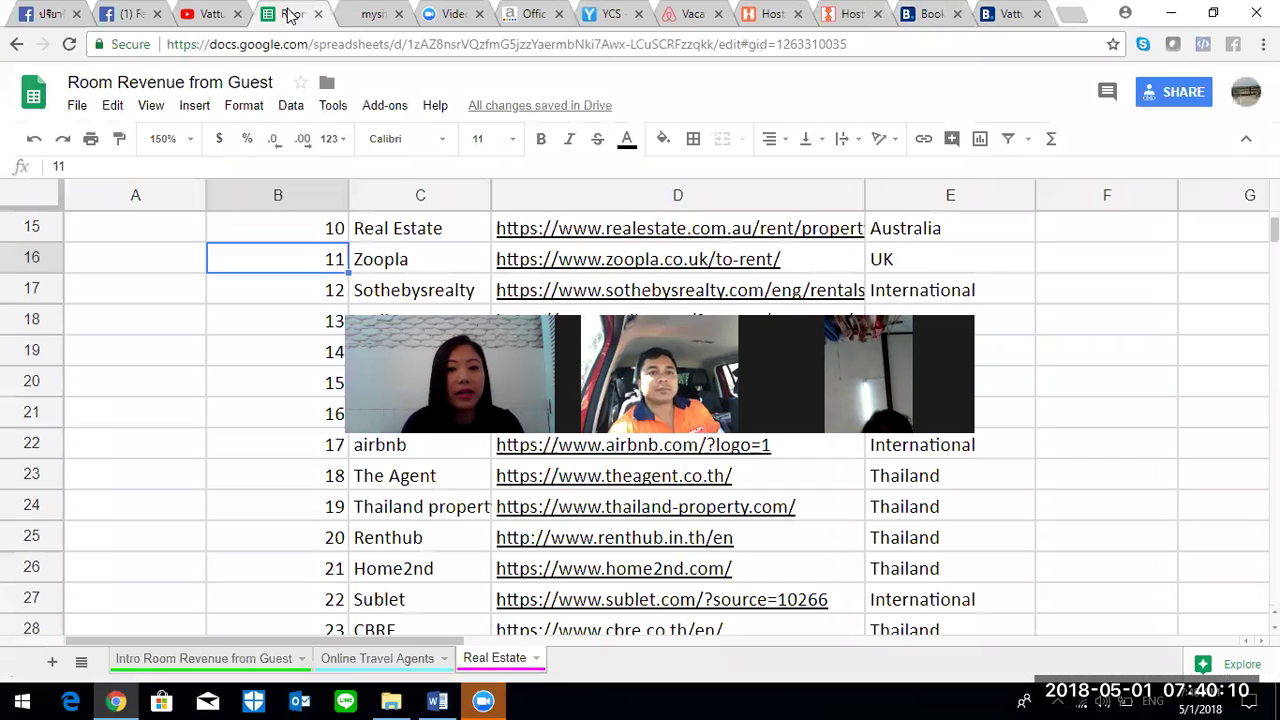
# - Dismiss the link preview and switch to the Online Travel Agents sheet
pyautogui.click(1216, 262)
pyautogui.scroll(5, 820, 303)
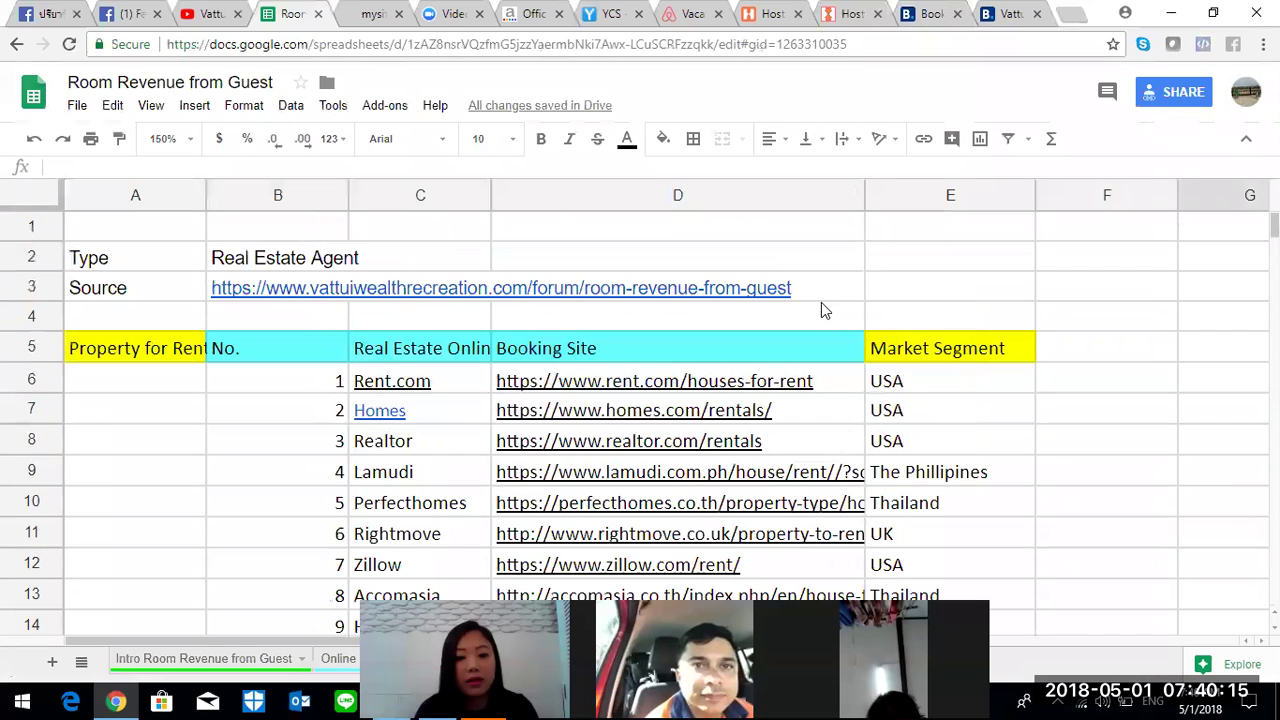
pyautogui.hotkey('ctrl', 'shift', 'pagedown')
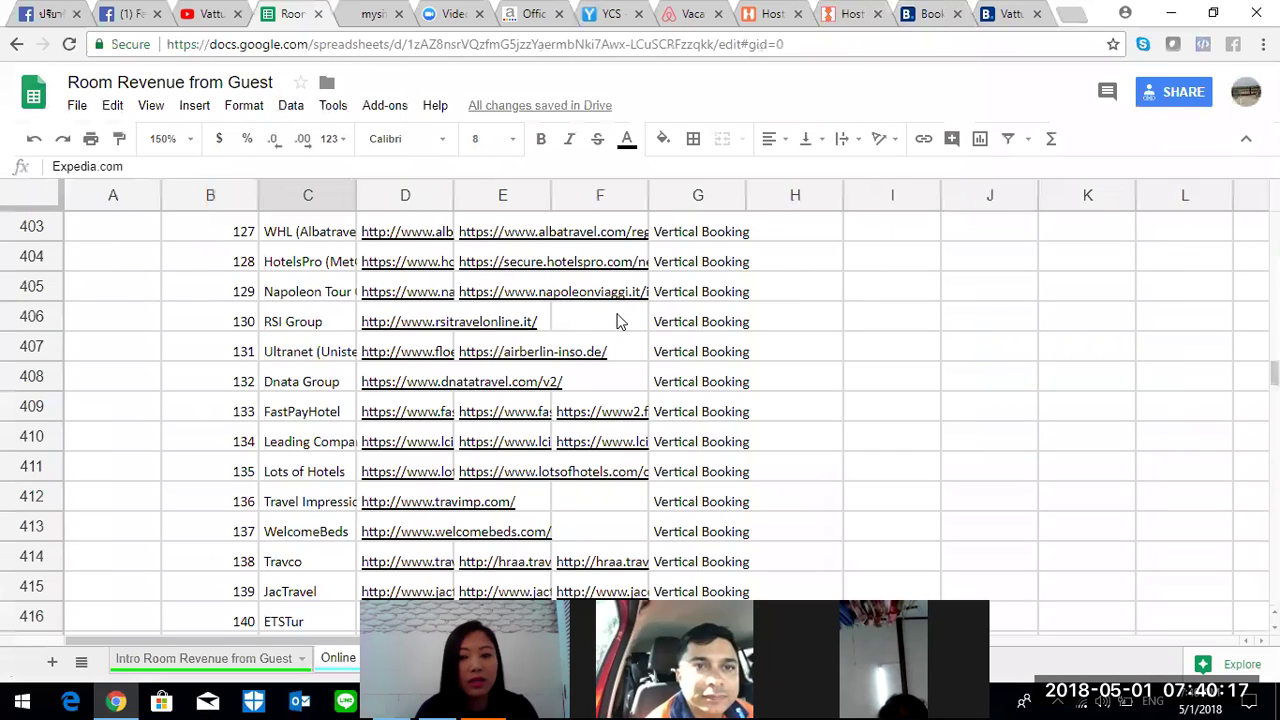
pyautogui.moveTo(1274, 372); pyautogui.dragTo(1274, 225)
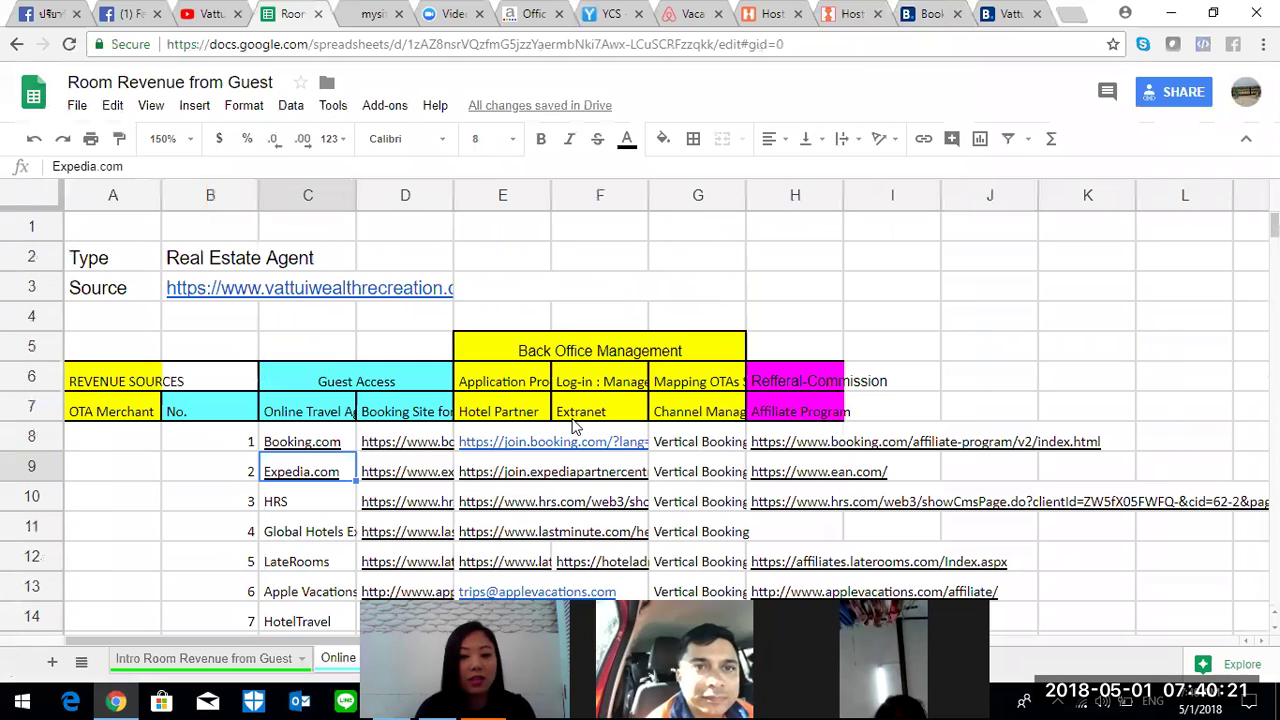
# - Select the agent names, booking site and Extranet columns, then open the Intro Room Revenue from Guest sheet
pyautogui.click(313, 196)
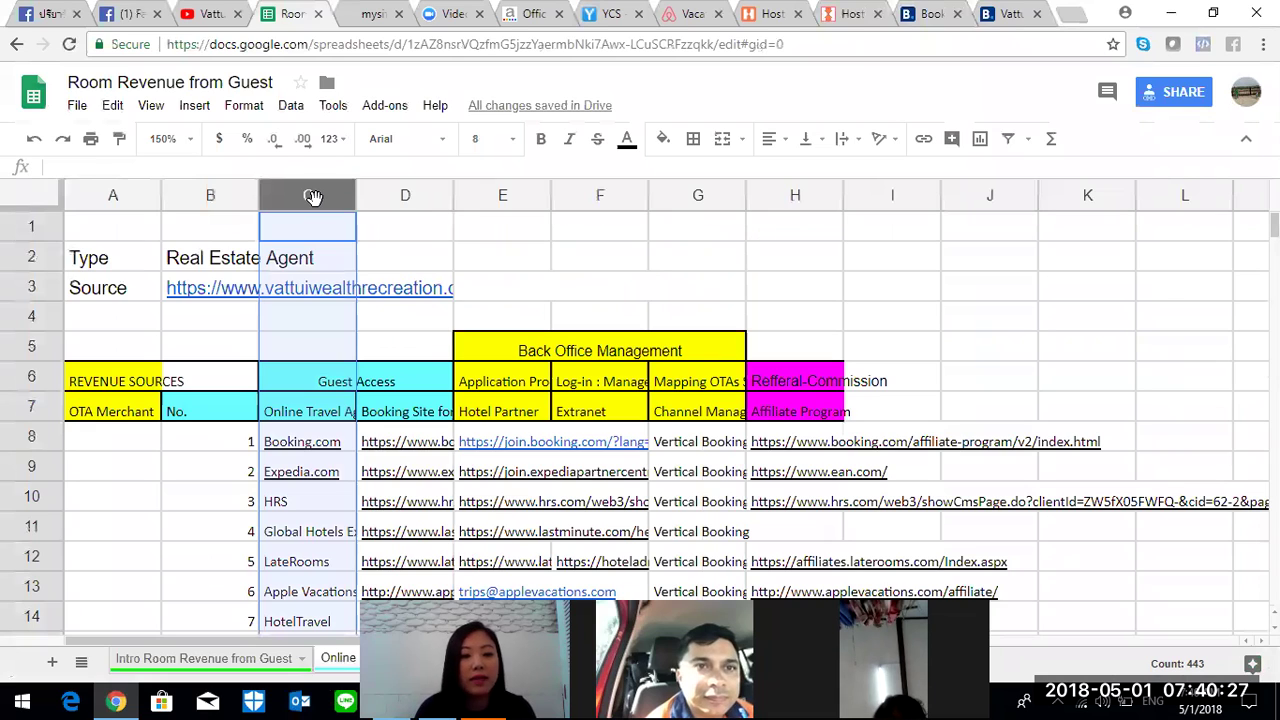
pyautogui.click(403, 190)
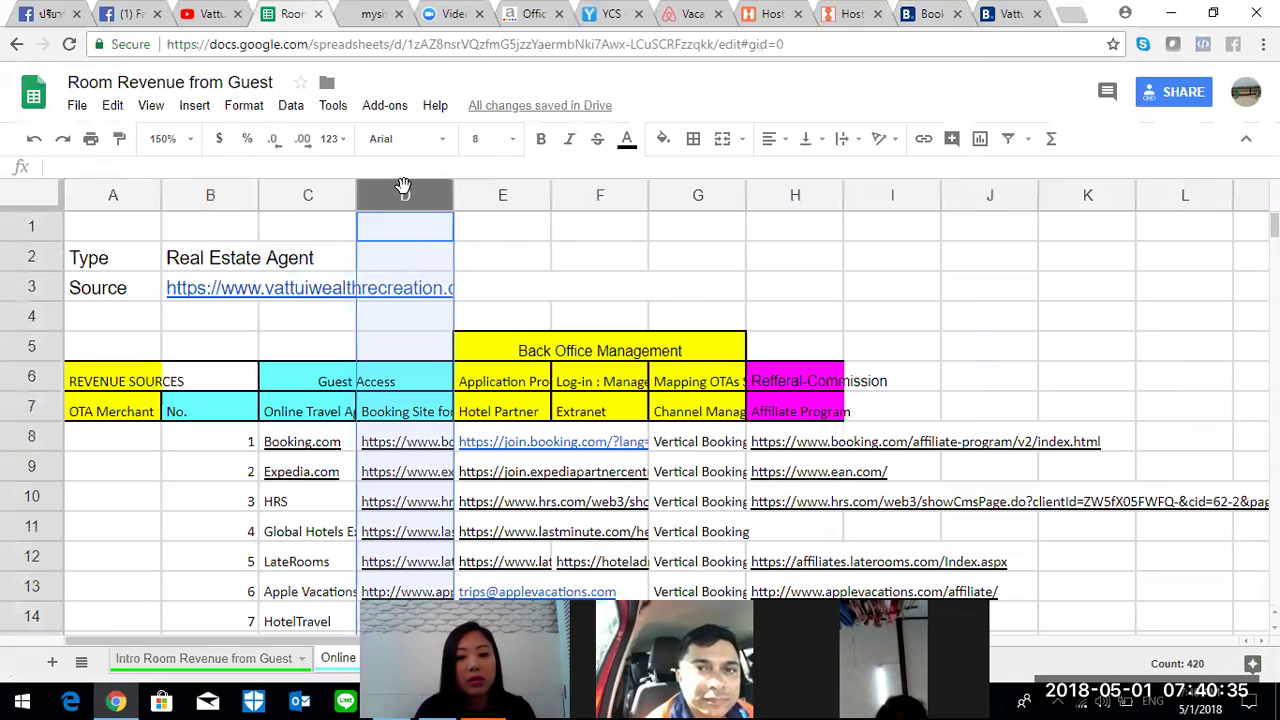
pyautogui.click(595, 186)
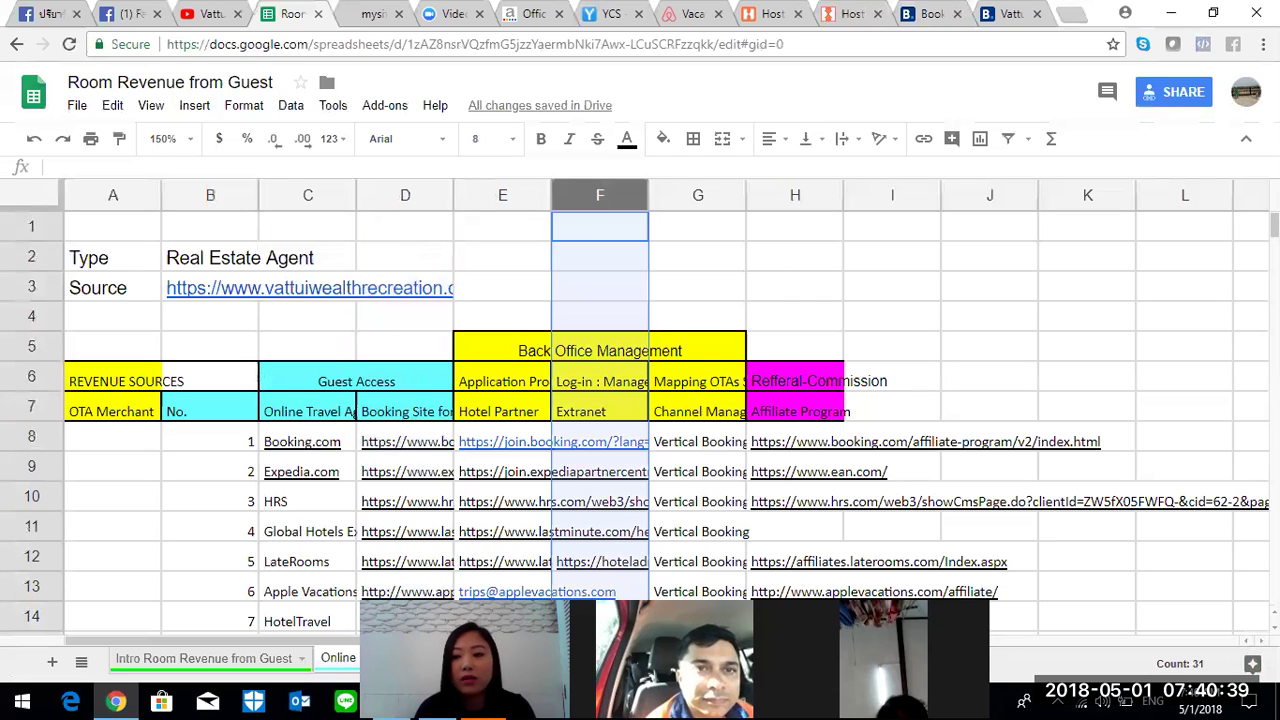
pyautogui.click(240, 659)
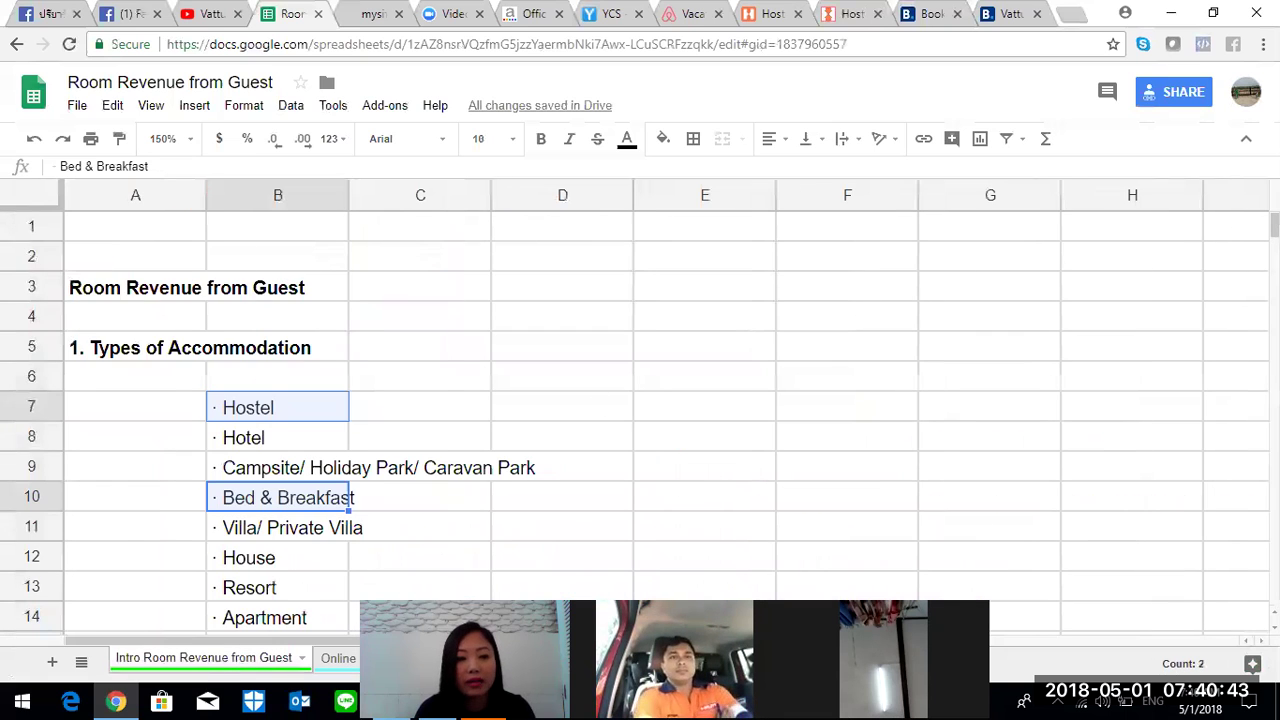
pyautogui.scroll(-10, 640, 420)
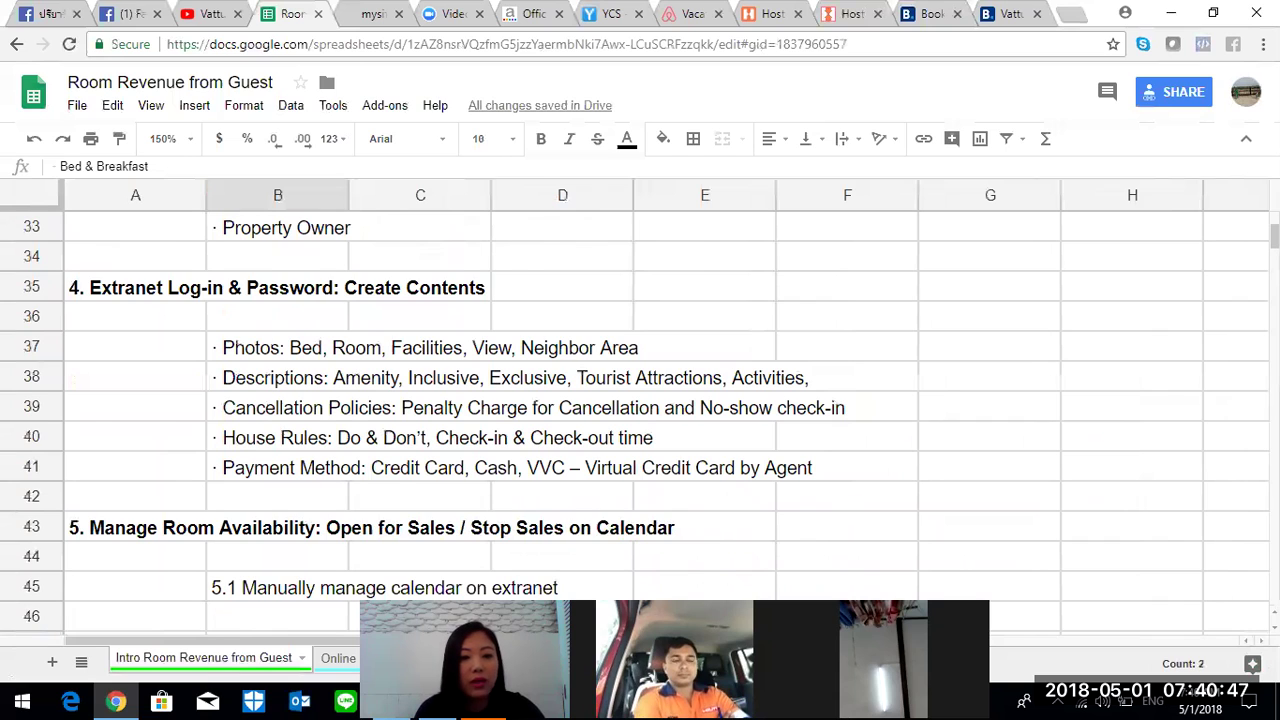
pyautogui.scroll(2, 640, 420)
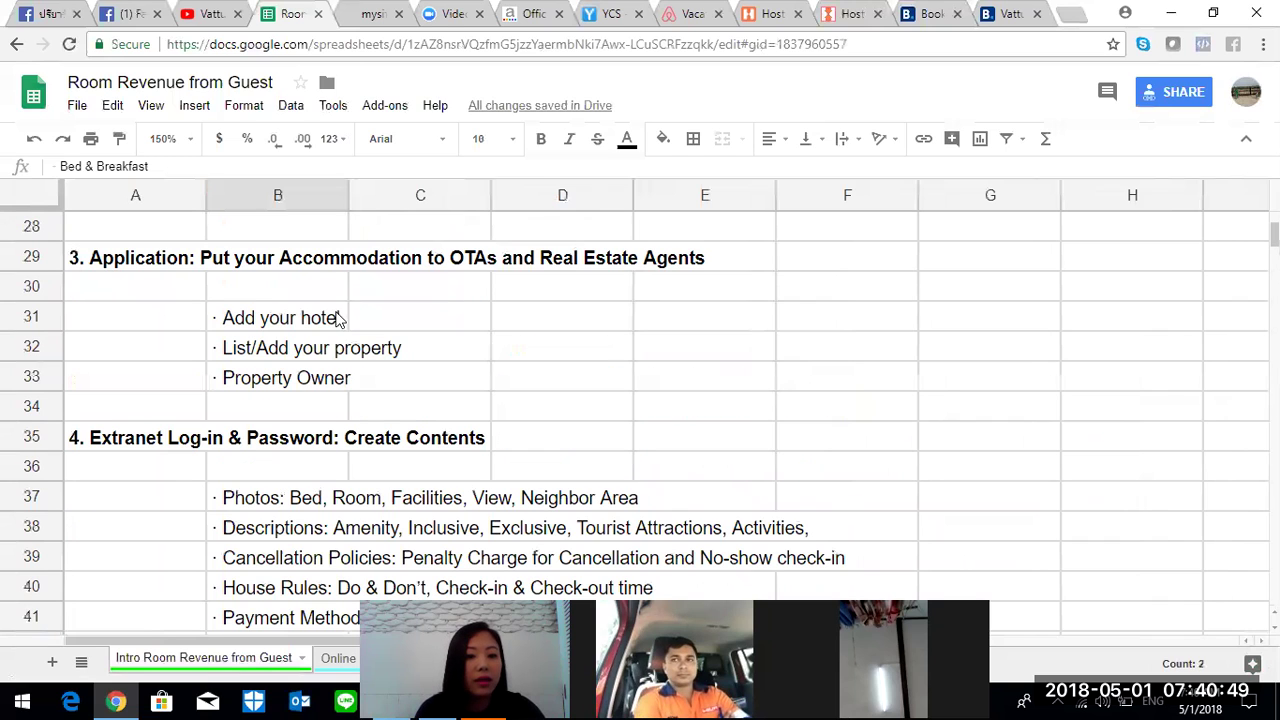
pyautogui.click(212, 317)
pyautogui.click(172, 264)
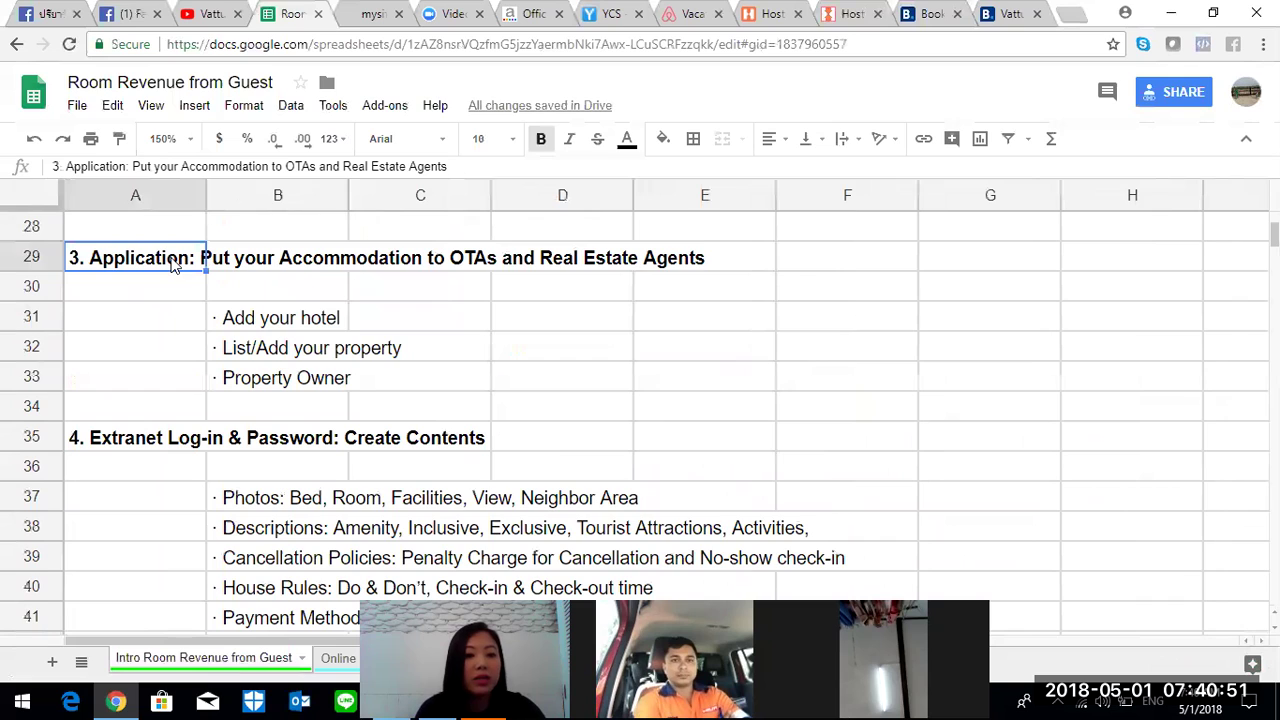
pyautogui.click(245, 324)
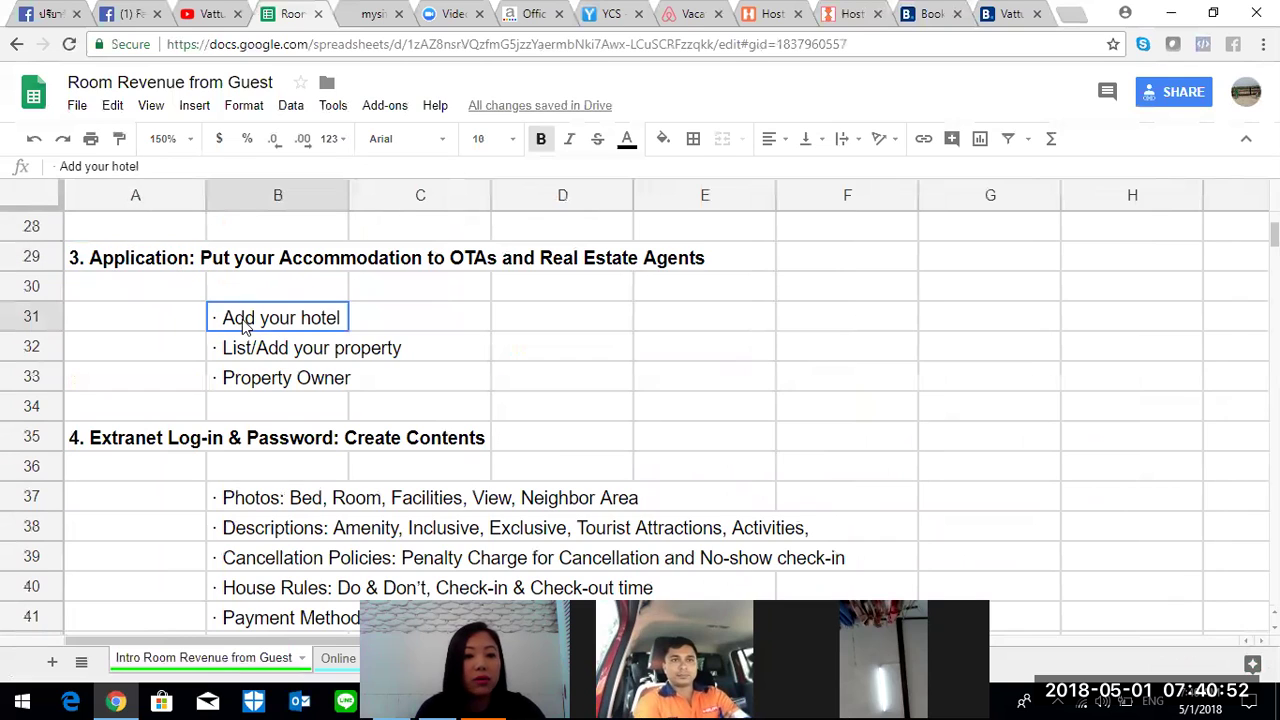
pyautogui.click(284, 500)
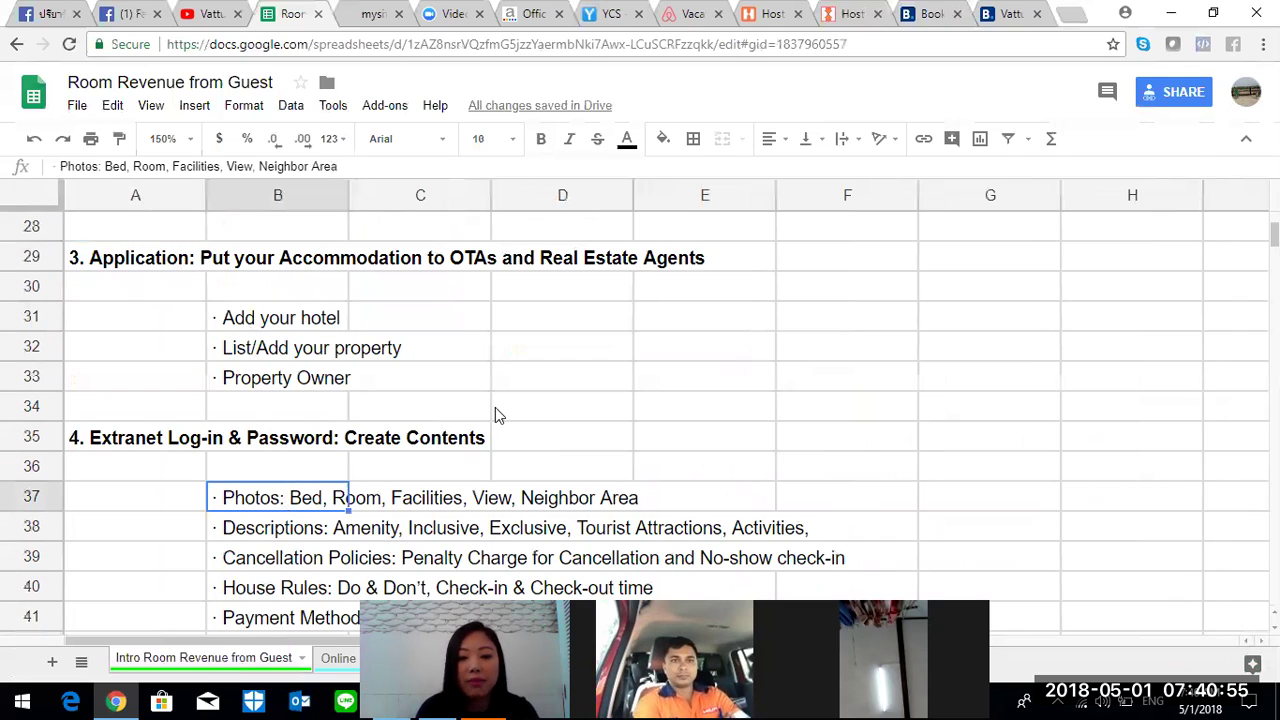
pyautogui.scroll(2, 640, 420)
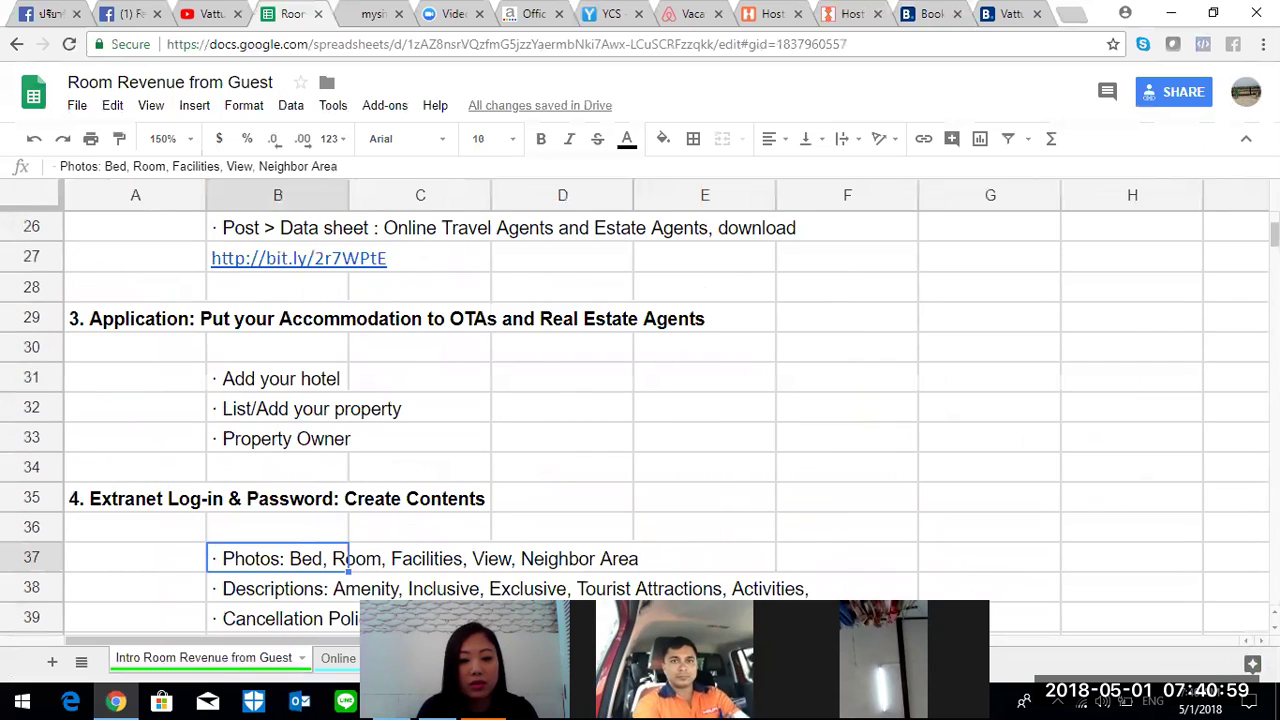
pyautogui.scroll(-6, 640, 420)
pyautogui.scroll(4, 640, 420)
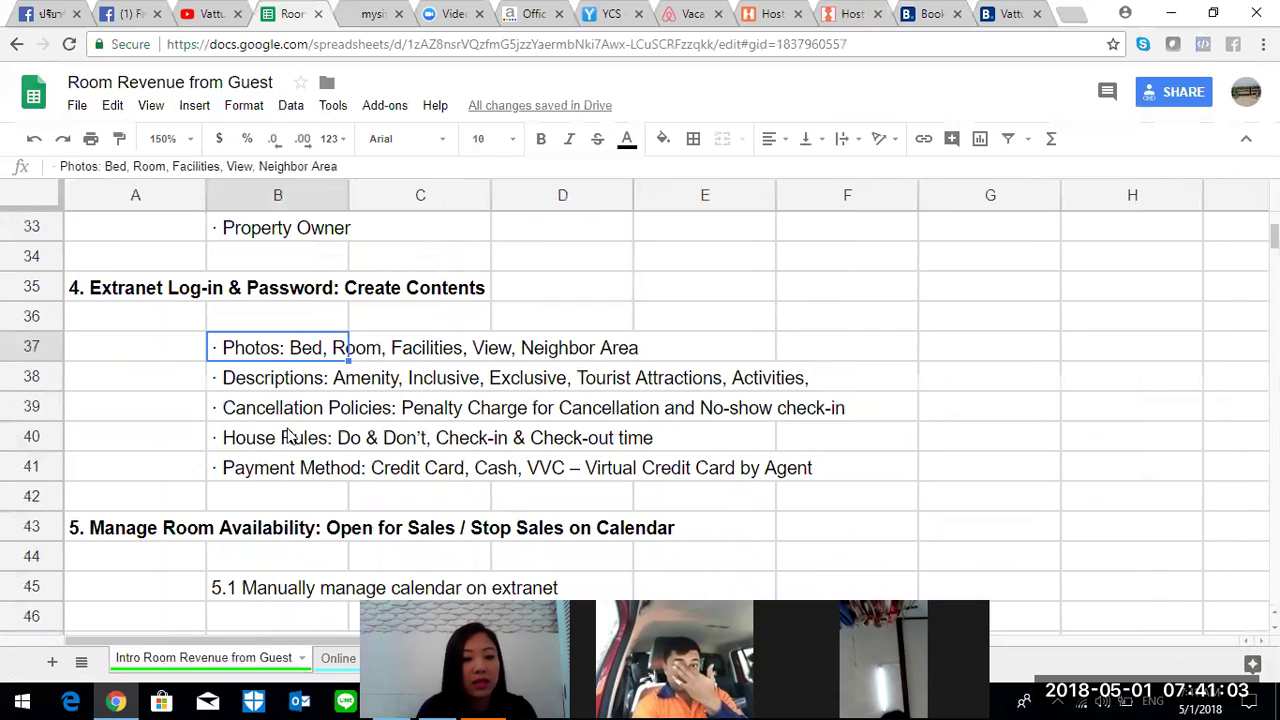
pyautogui.press('Down')
pyautogui.press('Down')
pyautogui.press('Down')
pyautogui.press('Down')
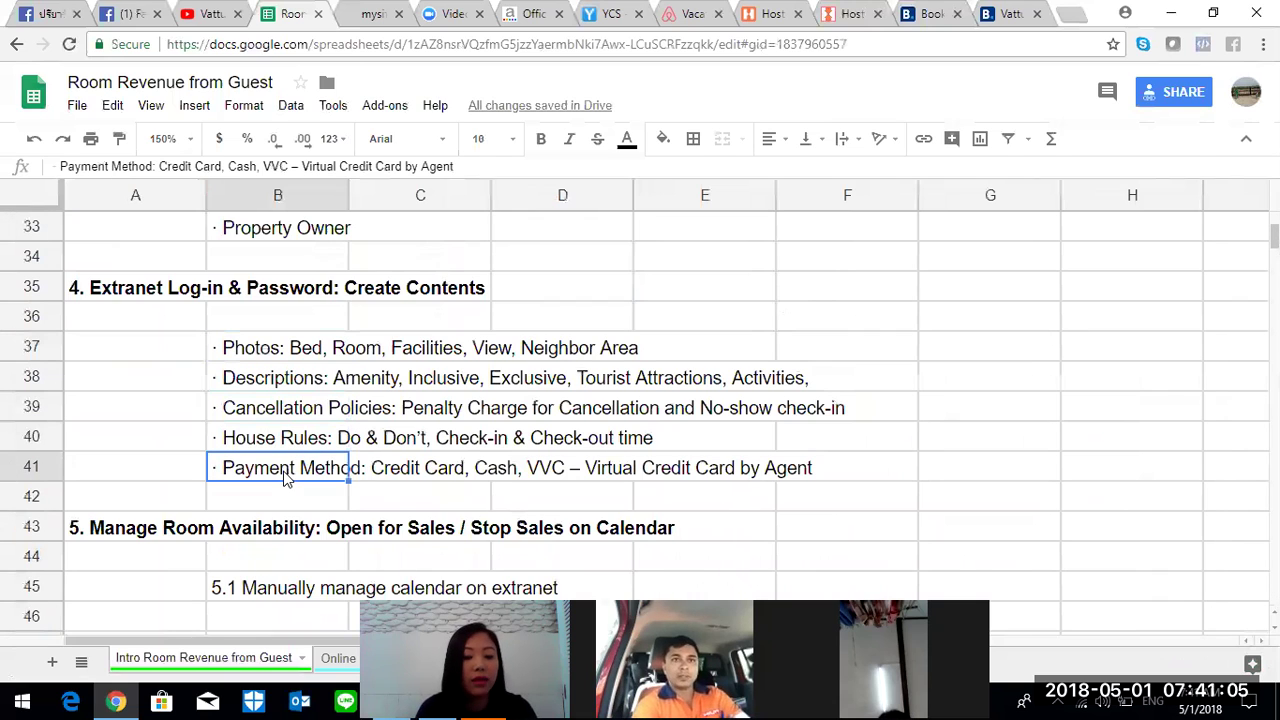
pyautogui.click(165, 540)
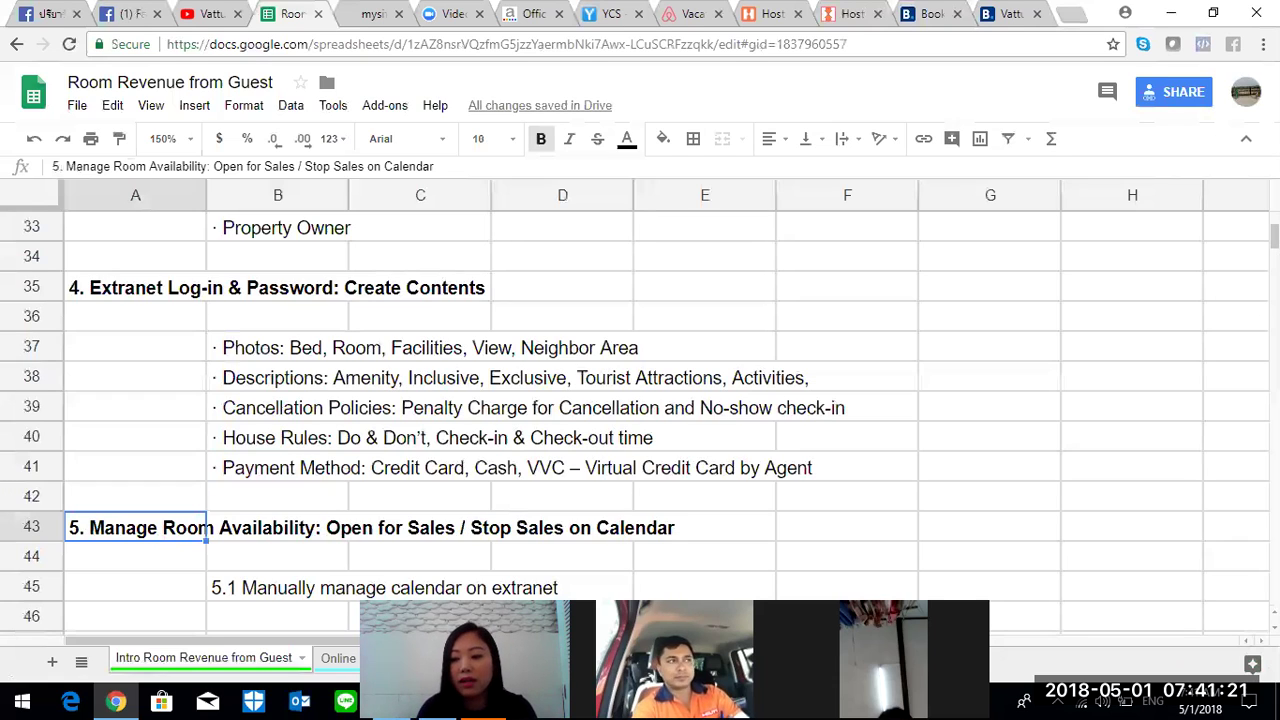
pyautogui.scroll(1, 1240, 495)
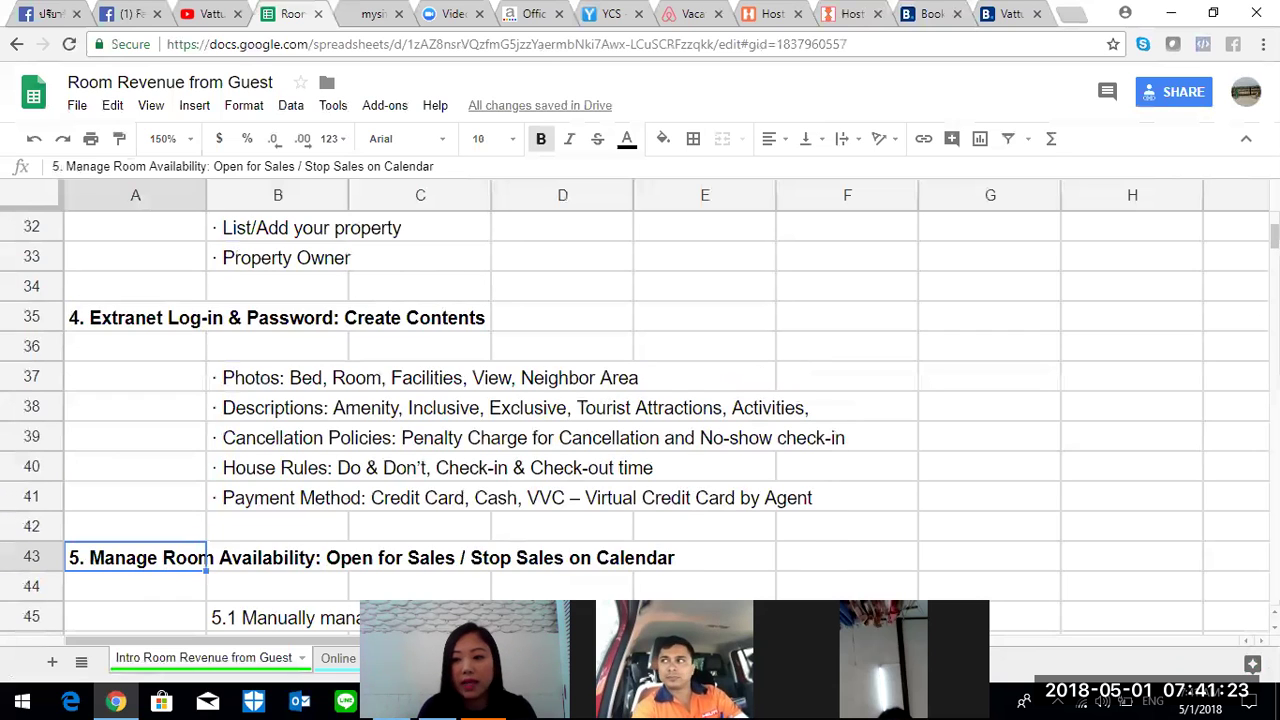
pyautogui.scroll(-3, 640, 410)
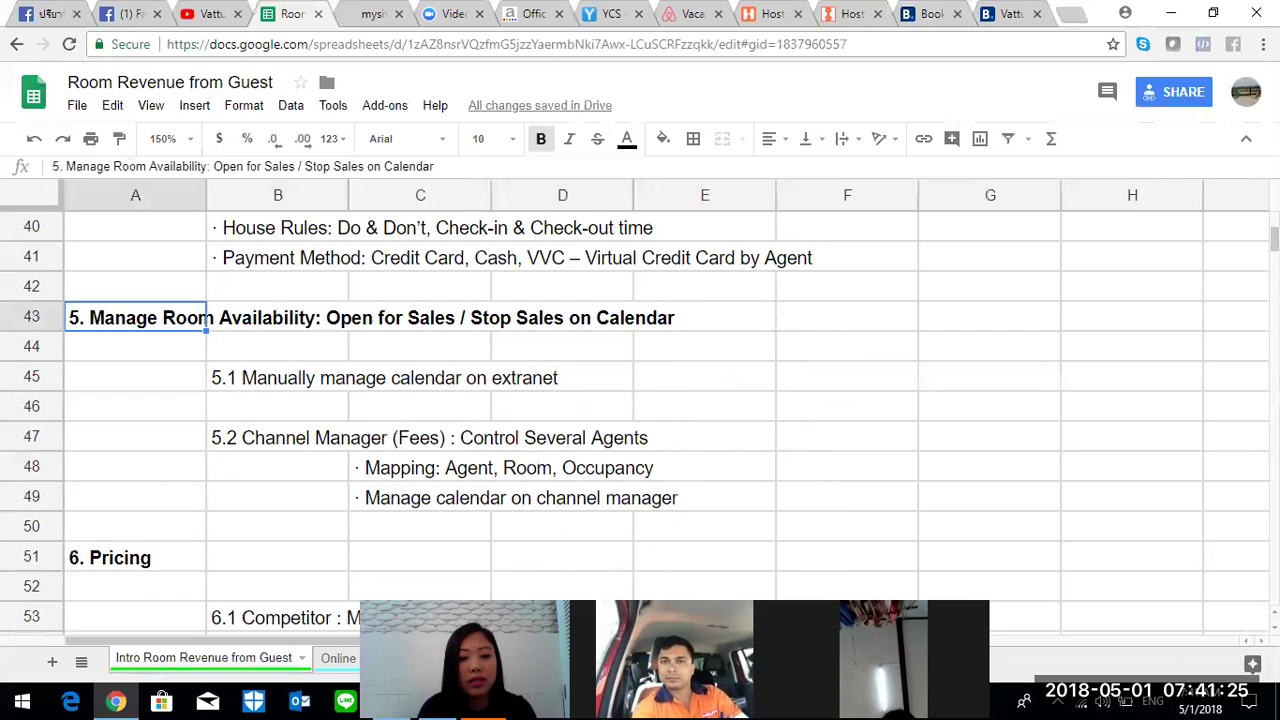
pyautogui.scroll(-4, 640, 410)
pyautogui.scroll(5, 640, 410)
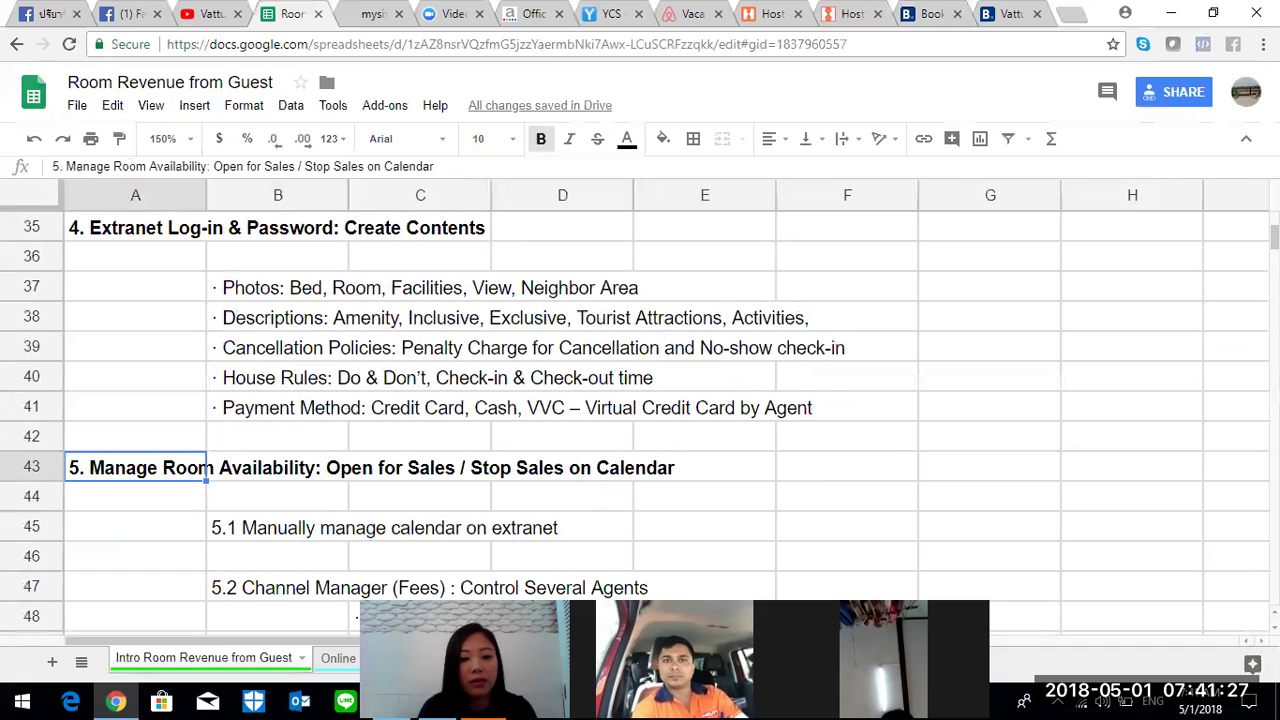
pyautogui.scroll(-4, 640, 410)
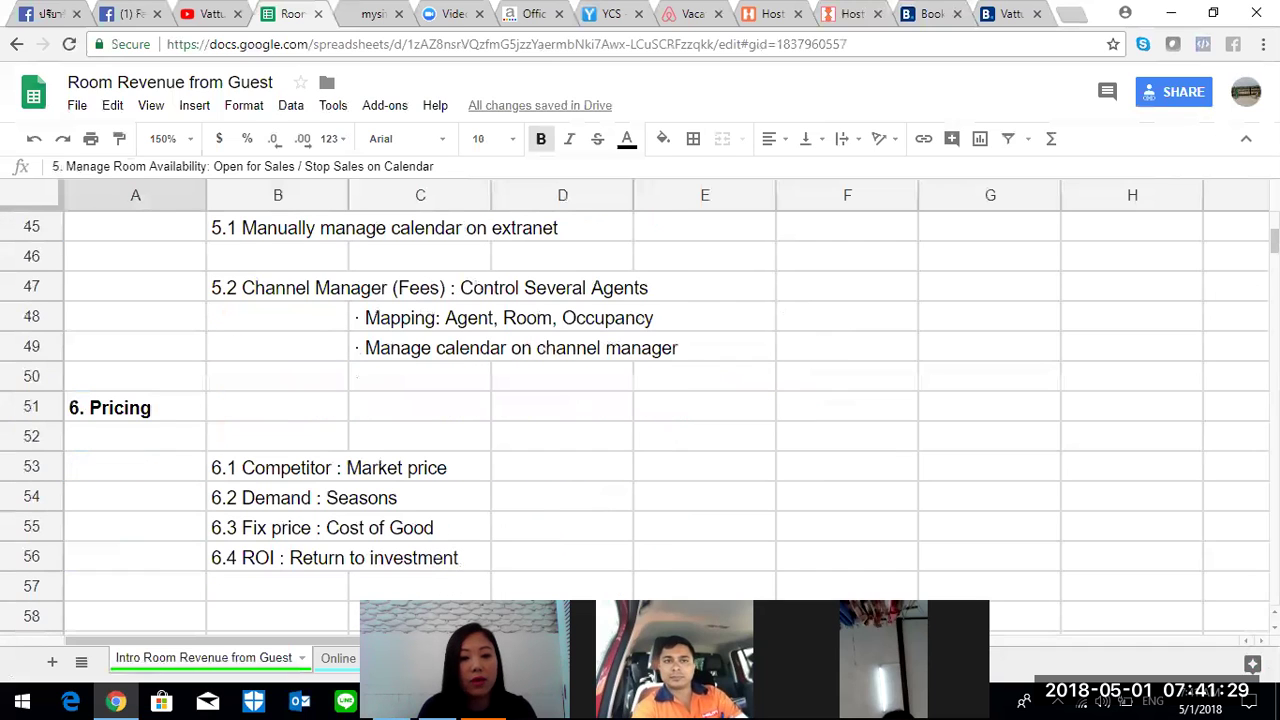
pyautogui.click(254, 288)
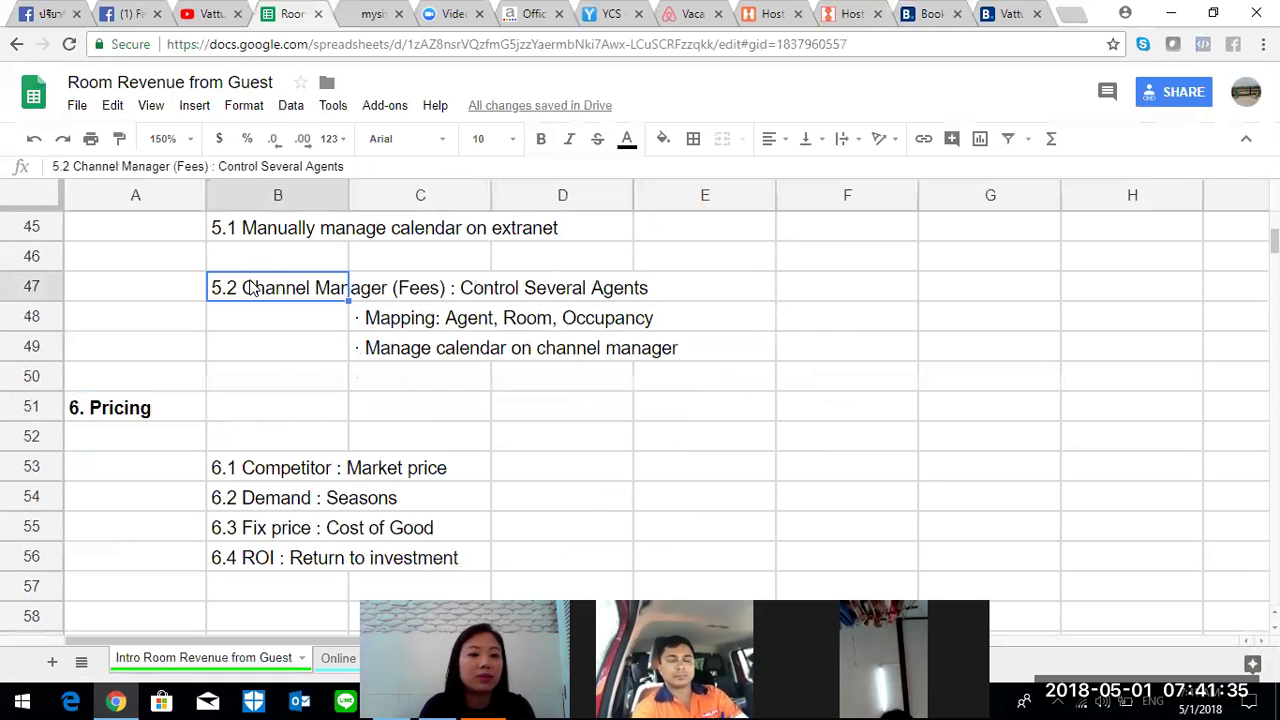
pyautogui.click(187, 420)
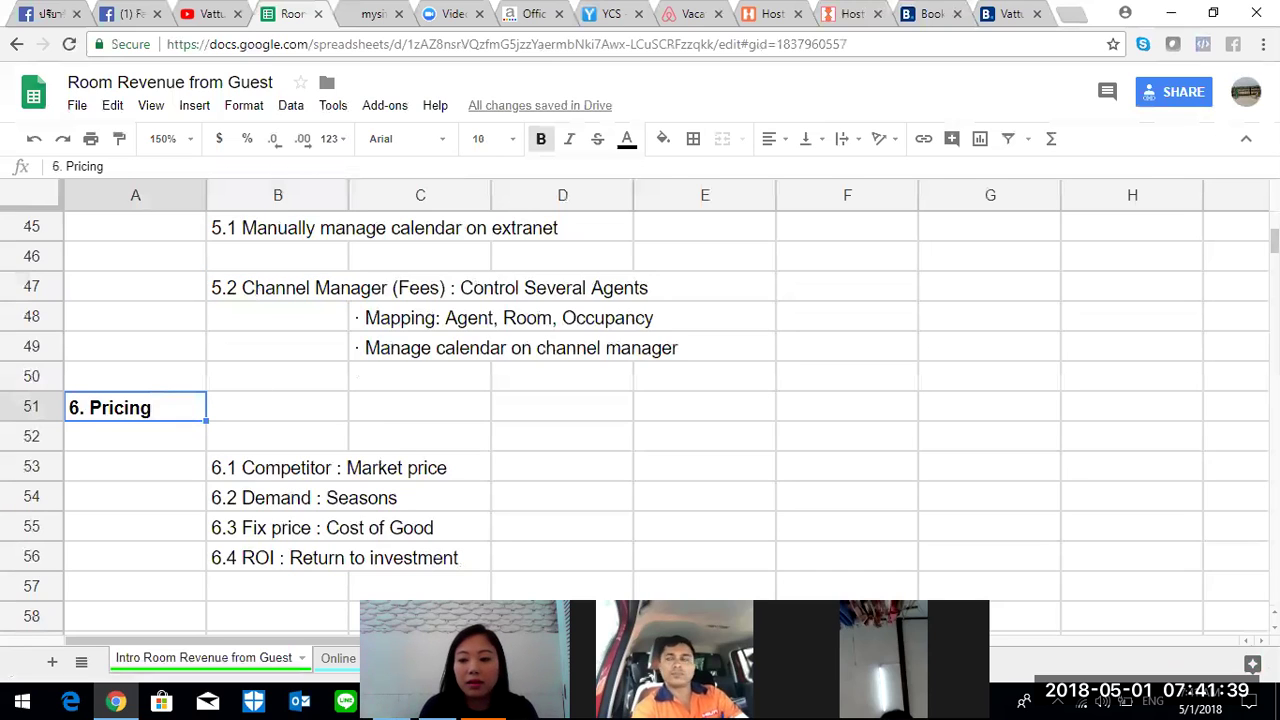
pyautogui.click(278, 466)
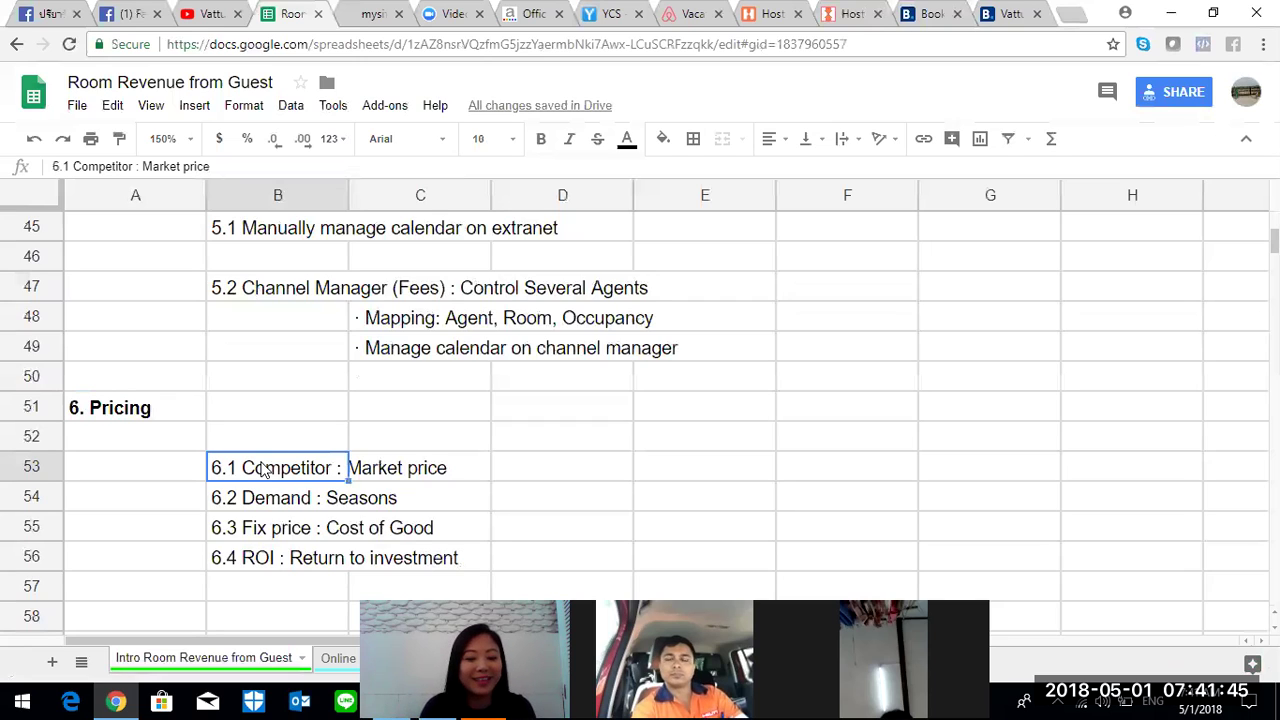
pyautogui.click(270, 510)
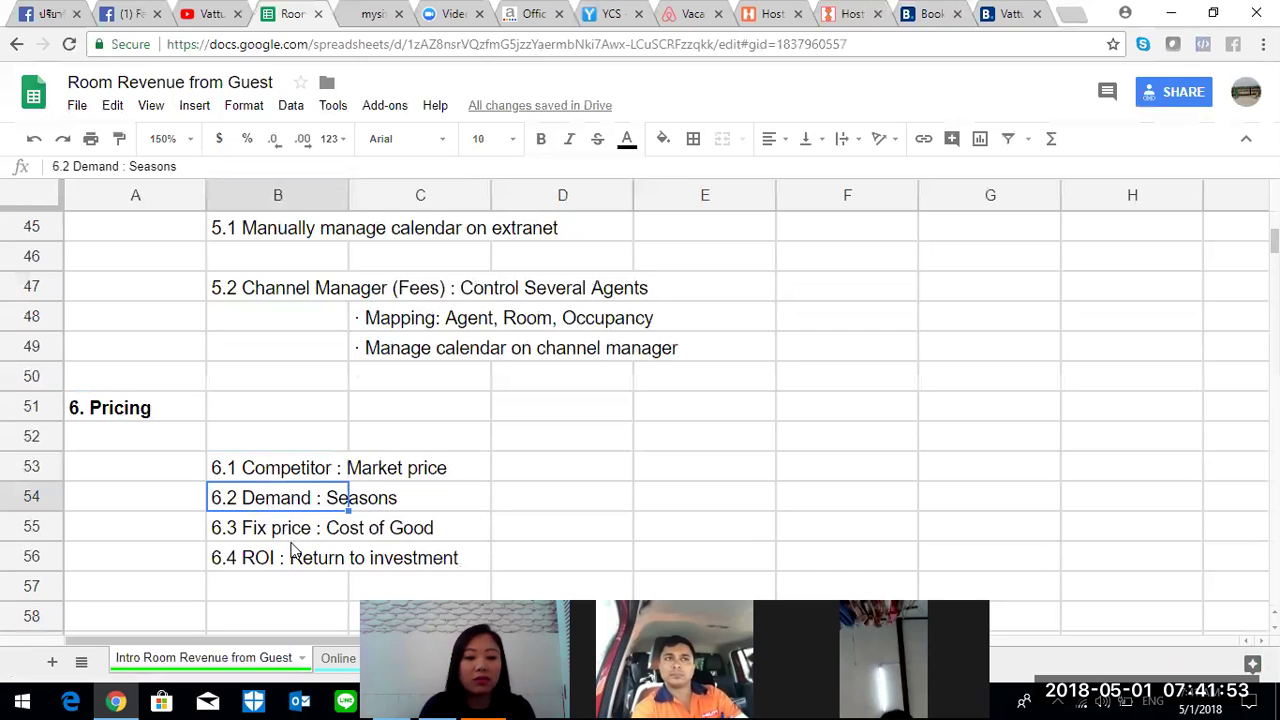
pyautogui.click(300, 537)
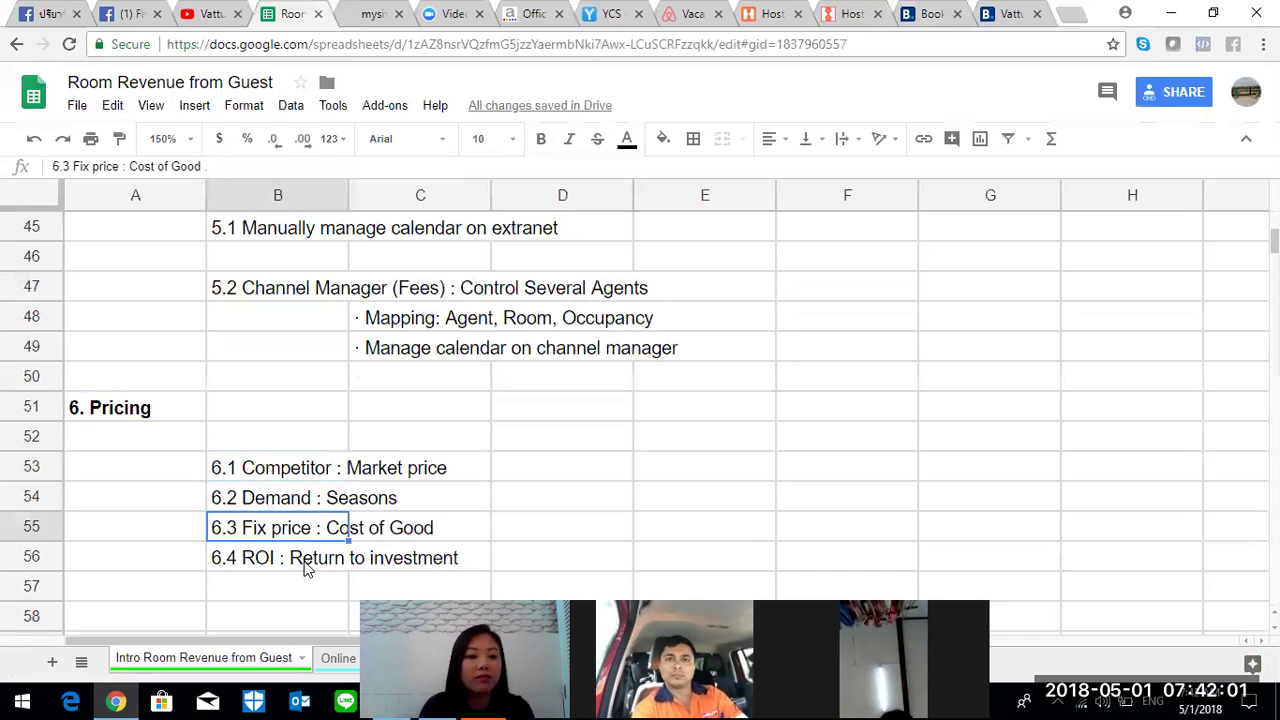
pyautogui.click(307, 567)
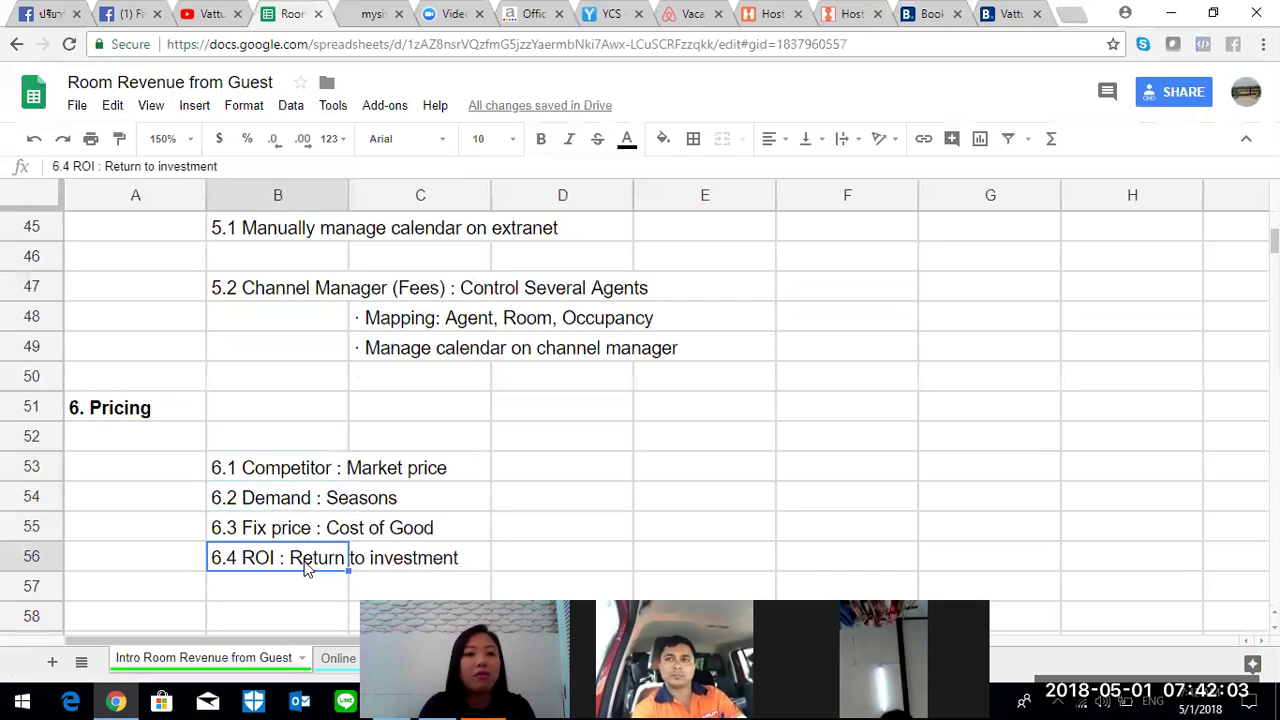
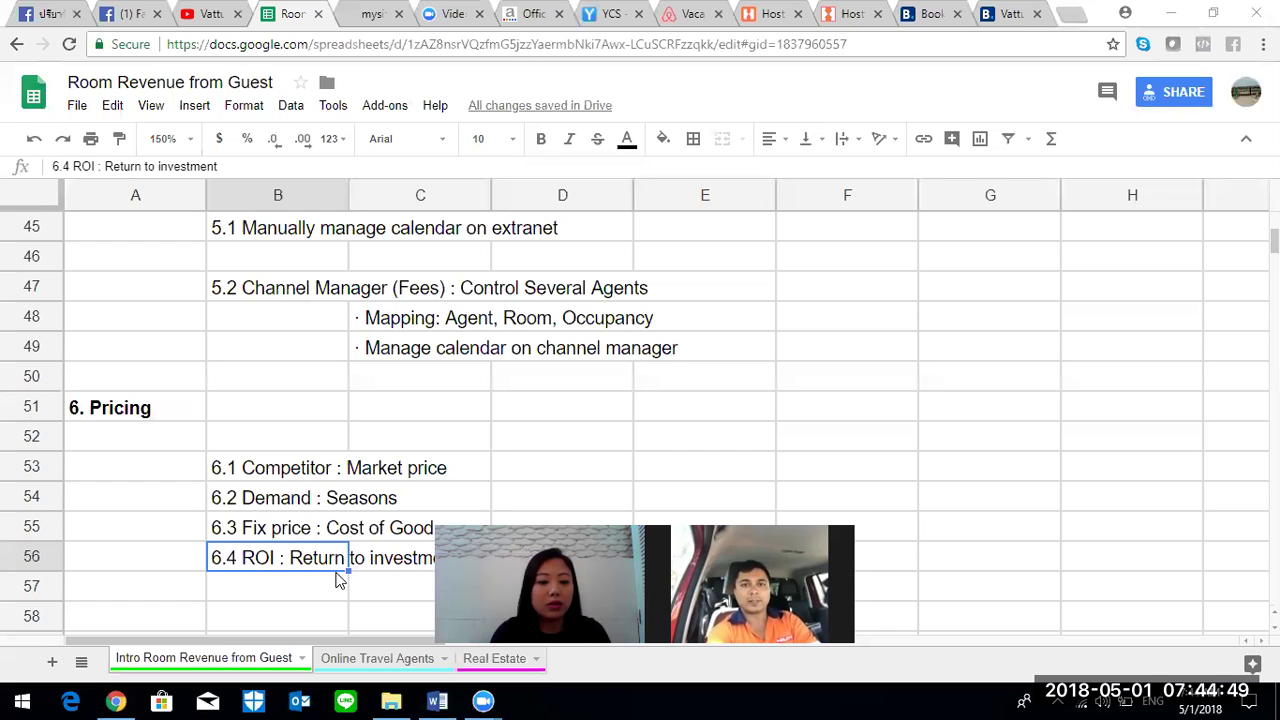
# - Go back to the Online Travel Agents sheet listing Booking.com, Expedia.com and HRS
pyautogui.click(408, 660)
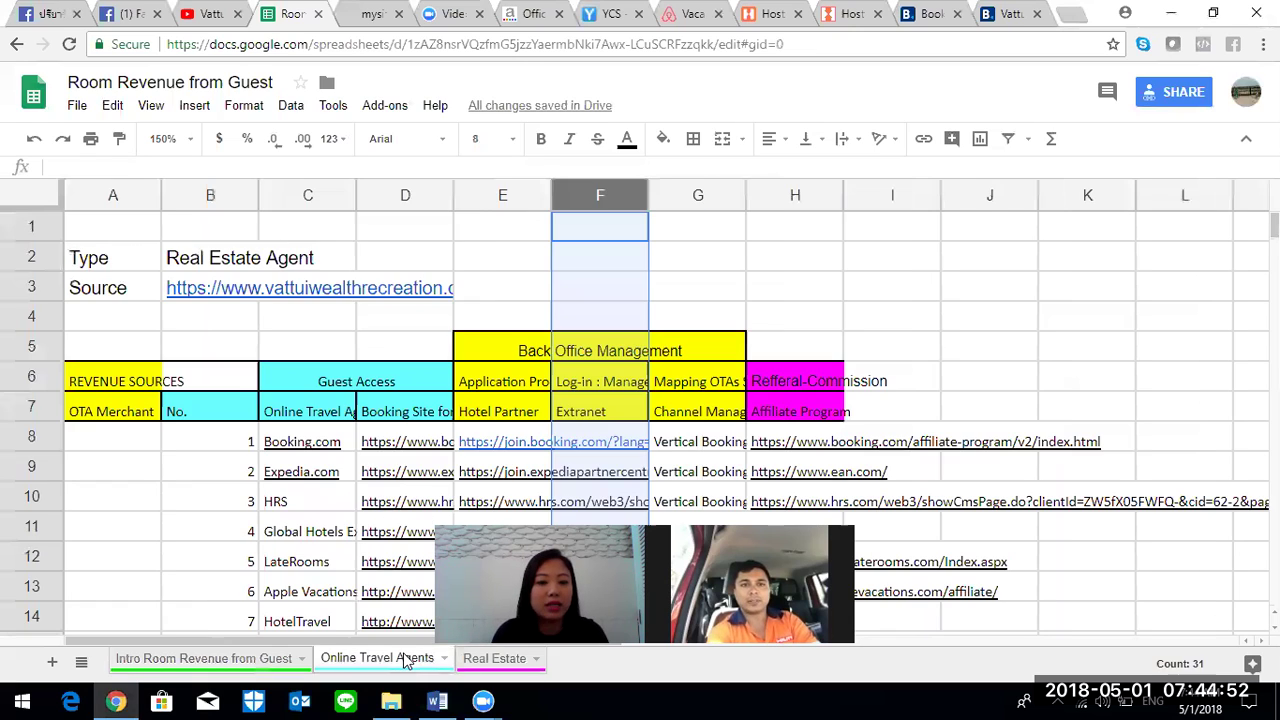
pyautogui.click(345, 441)
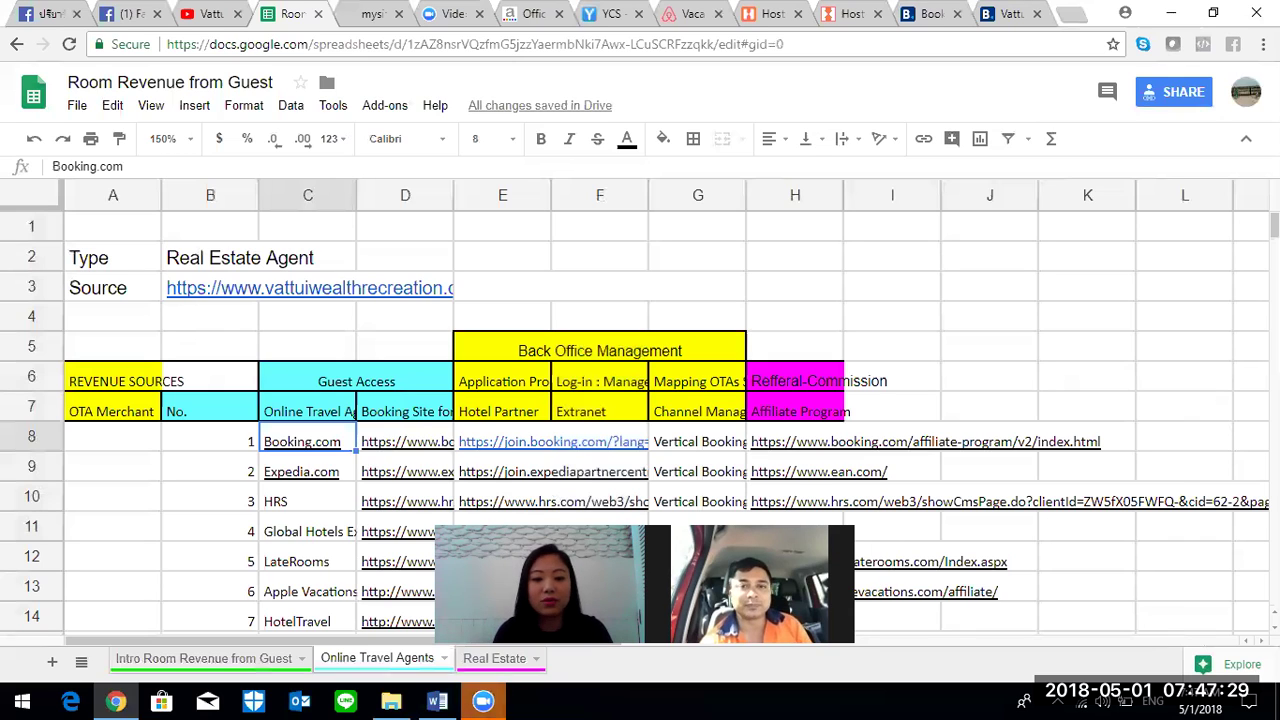
pyautogui.click(1200, 390)
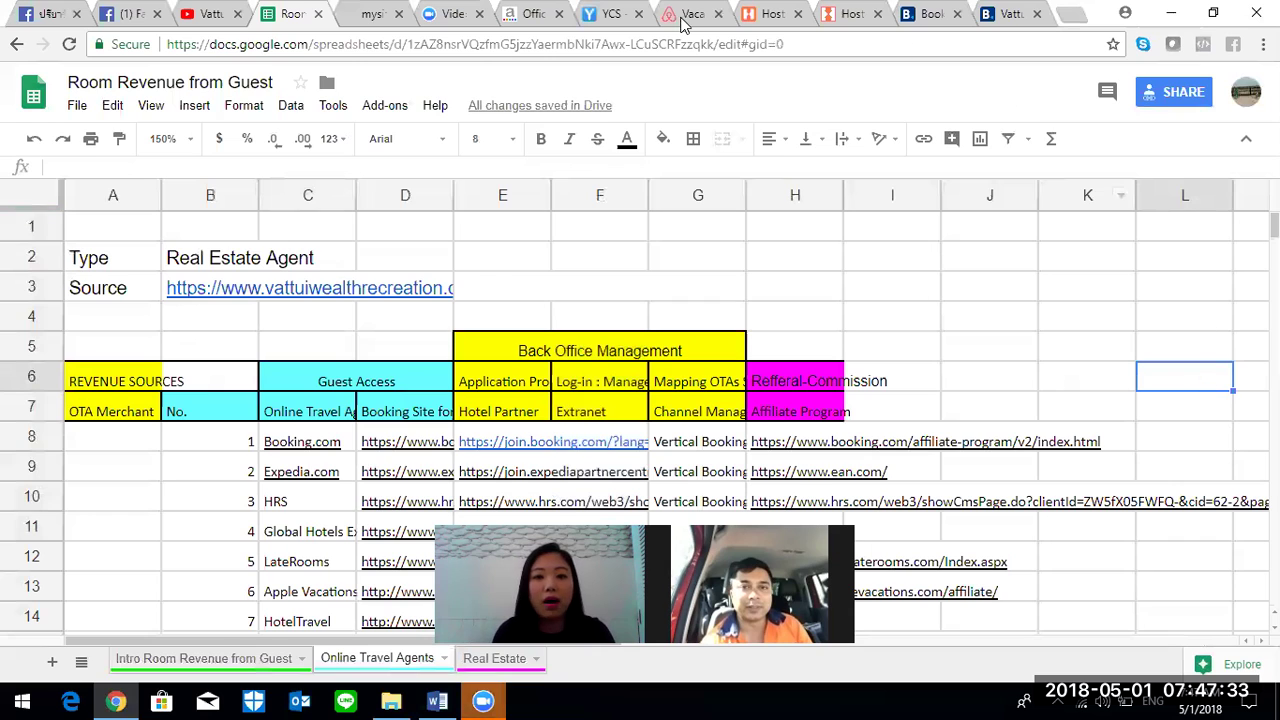
# - Show the /forum address and the Room Revenue from Guest and Travelling-Hosting boards, then go to Facebook
pyautogui.click(365, 14)
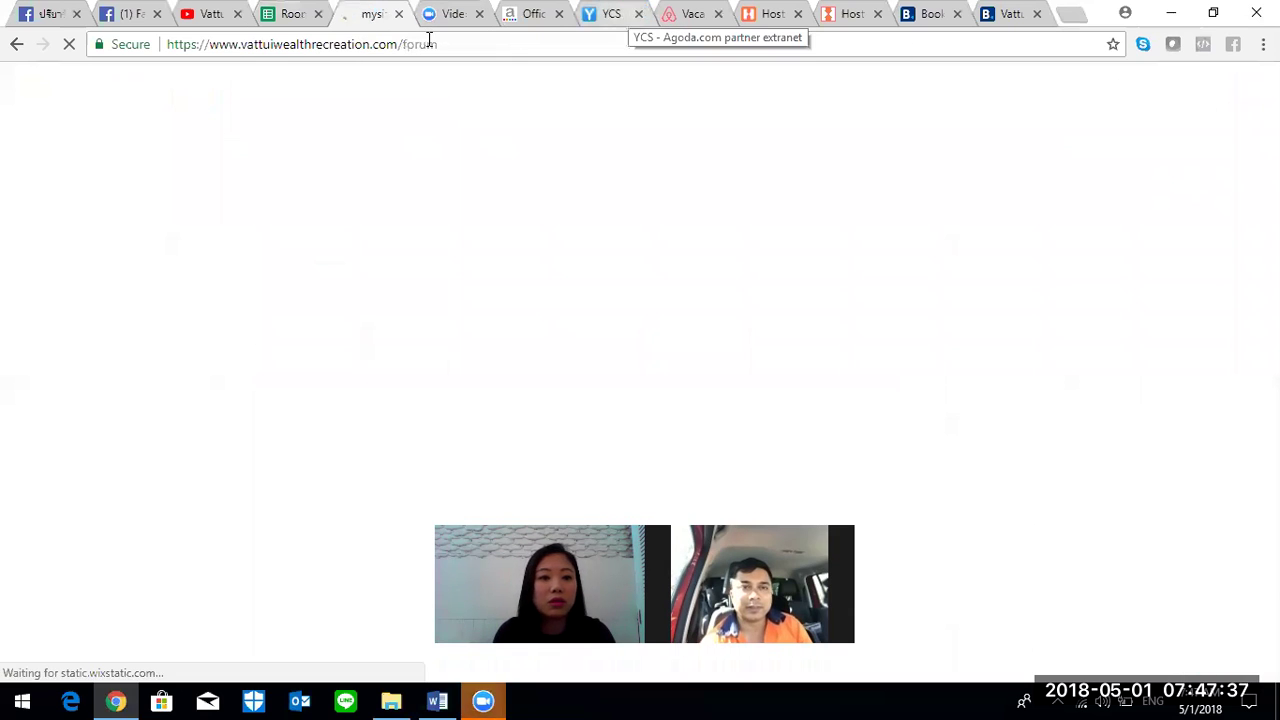
pyautogui.click(477, 51)
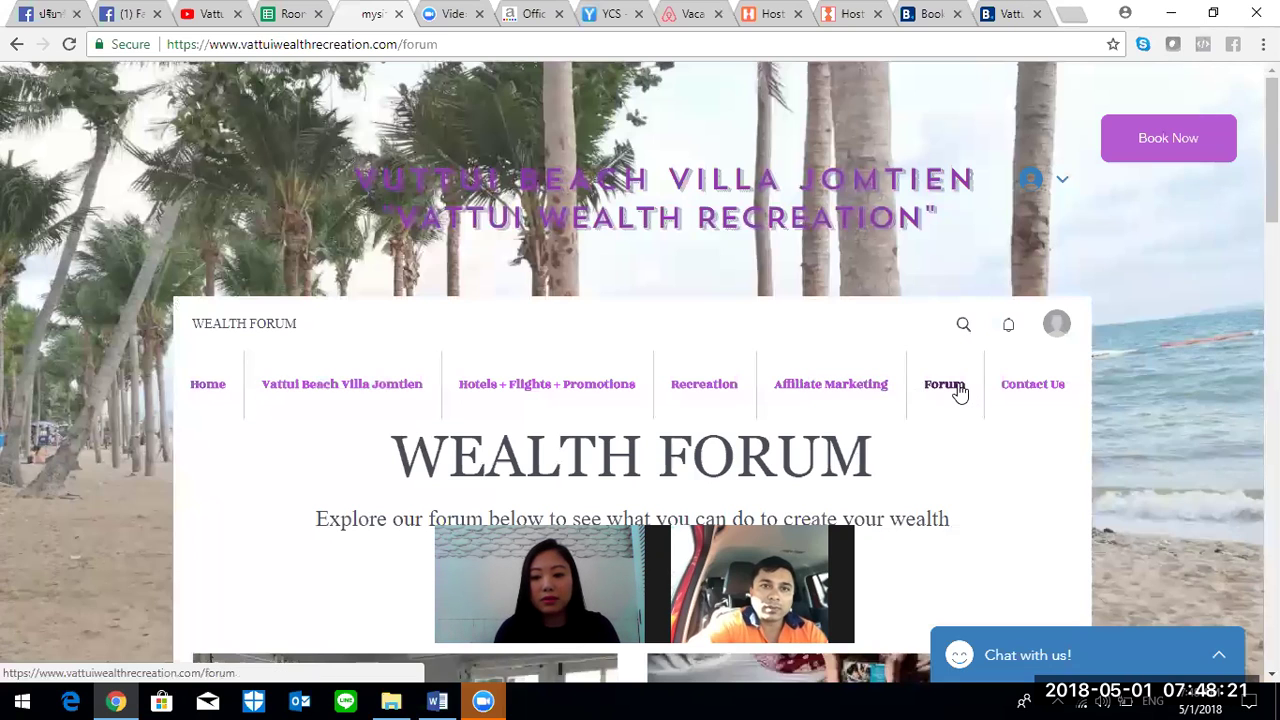
pyautogui.scroll(-4, 944, 384)
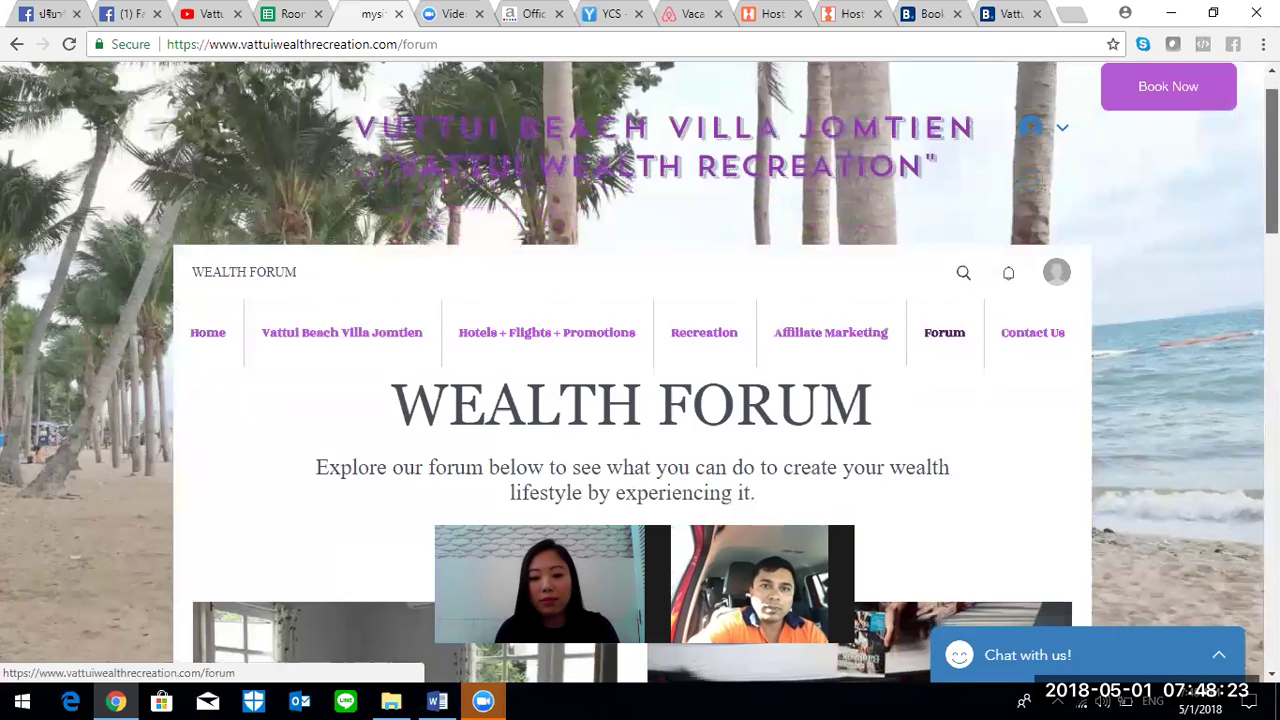
pyautogui.scroll(-2, 830, 400)
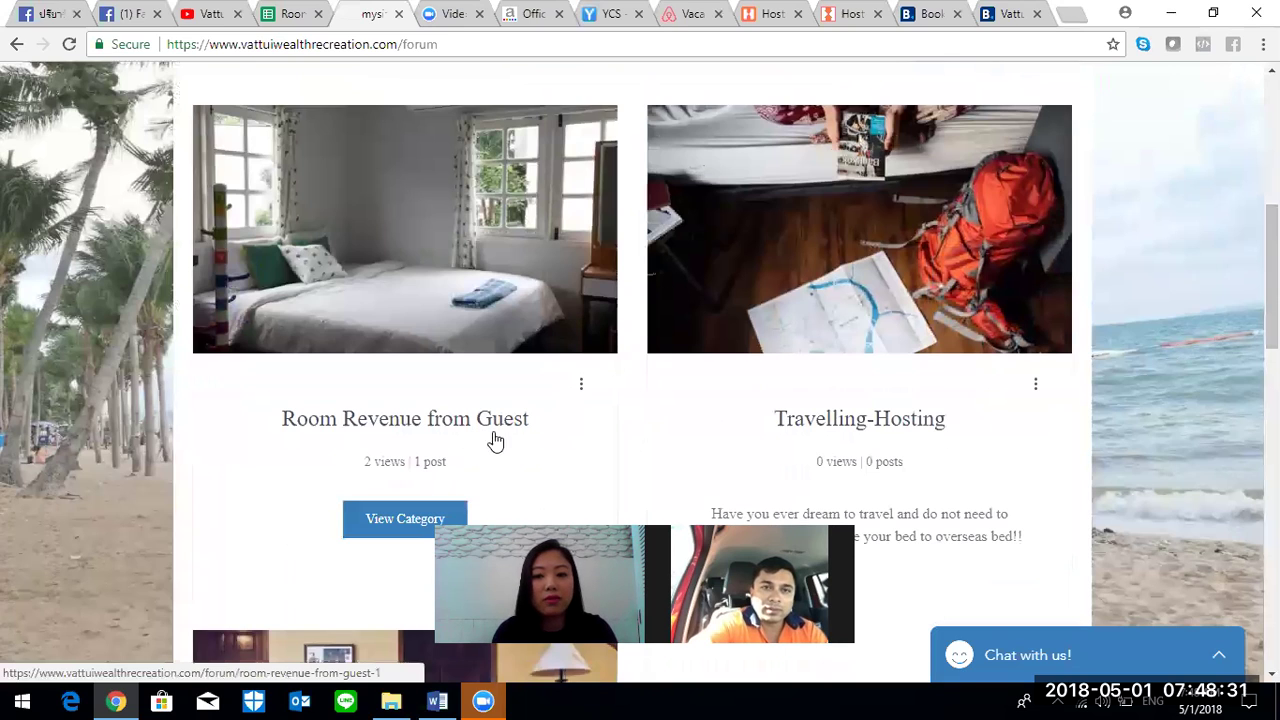
pyautogui.click(108, 15)
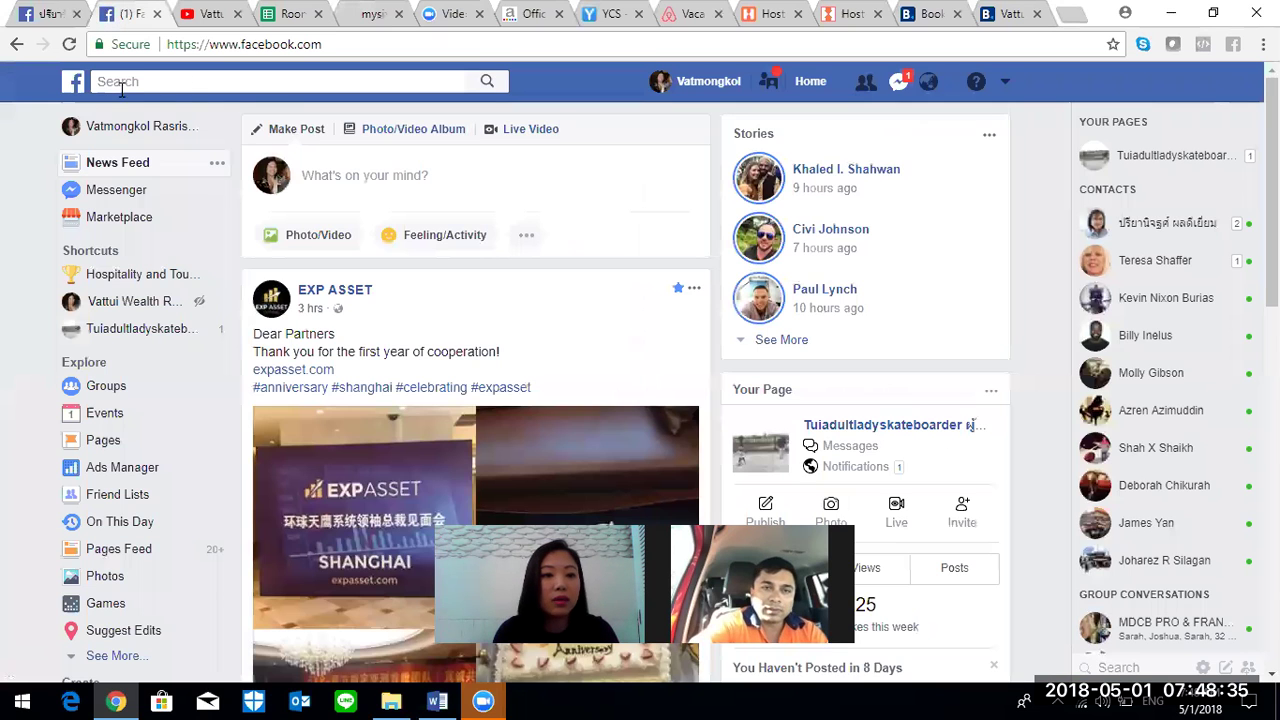
# - Load the Vattui Wealth Recreation Facebook page and scroll to its Page Education section
pyautogui.click(50, 14)
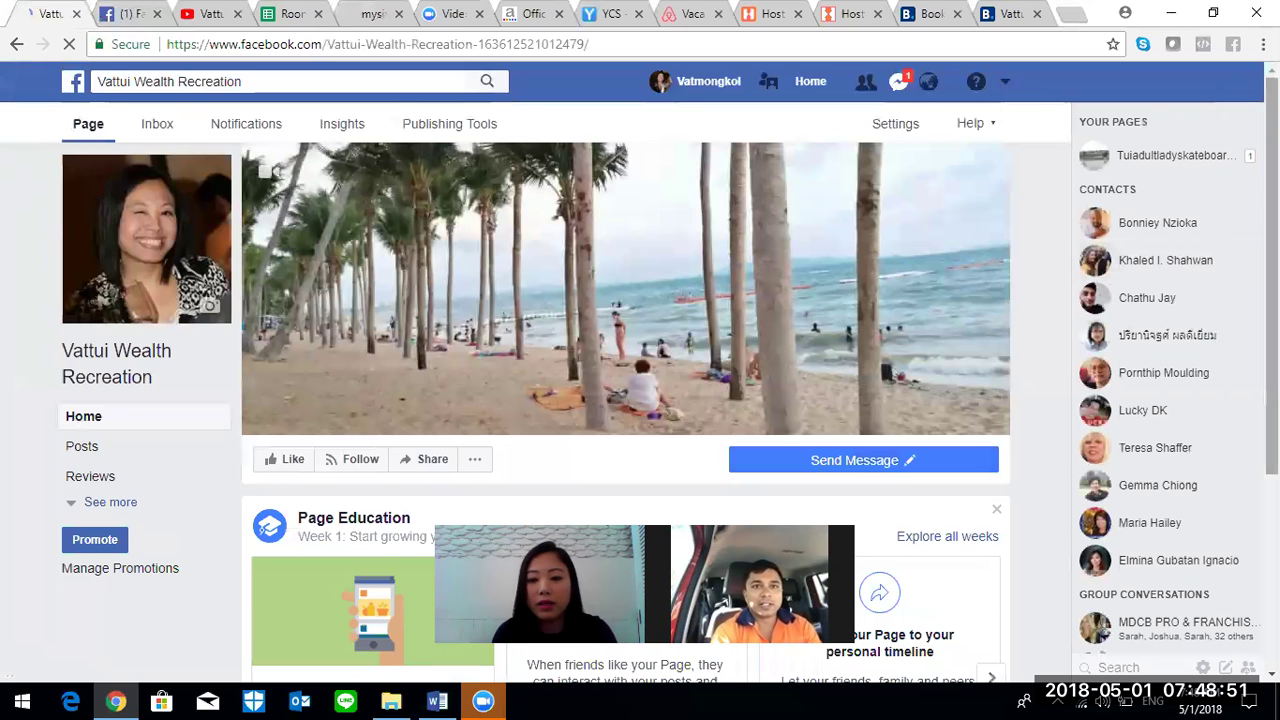
pyautogui.scroll(-3, 368, 543)
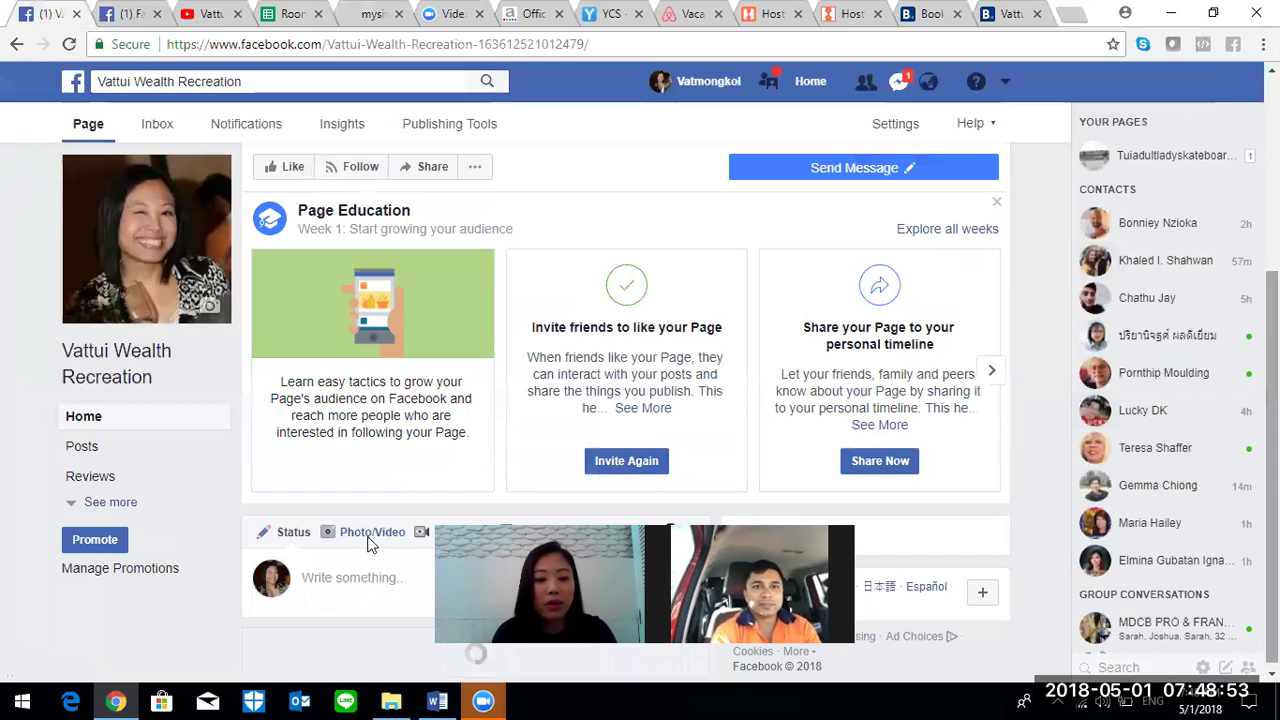
pyautogui.click(346, 578)
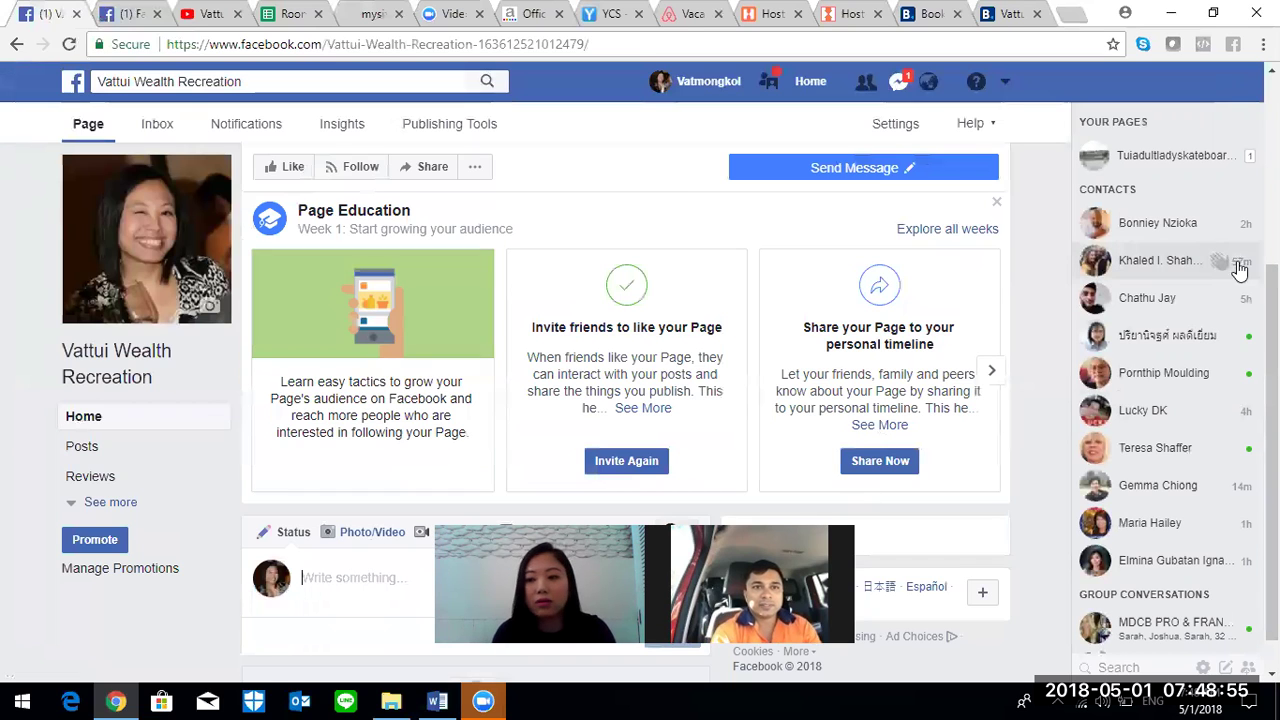
pyautogui.scroll(-2, 562, 452)
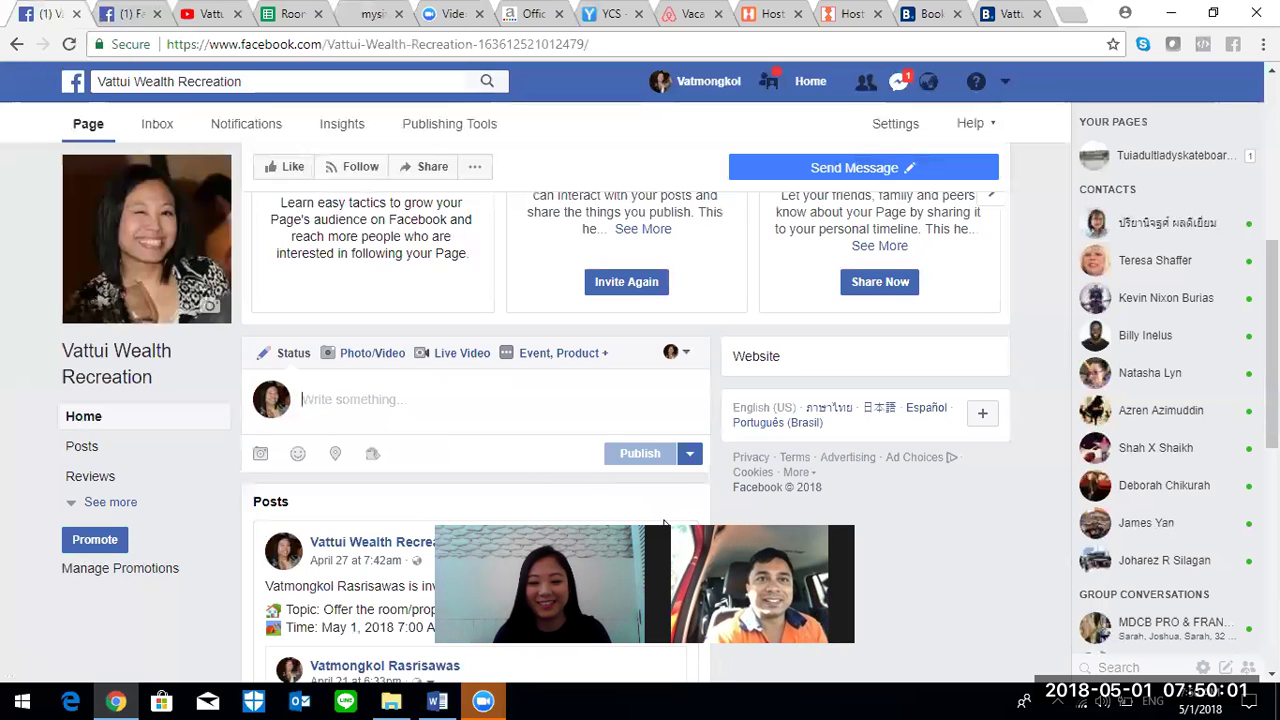
pyautogui.click(995, 527)
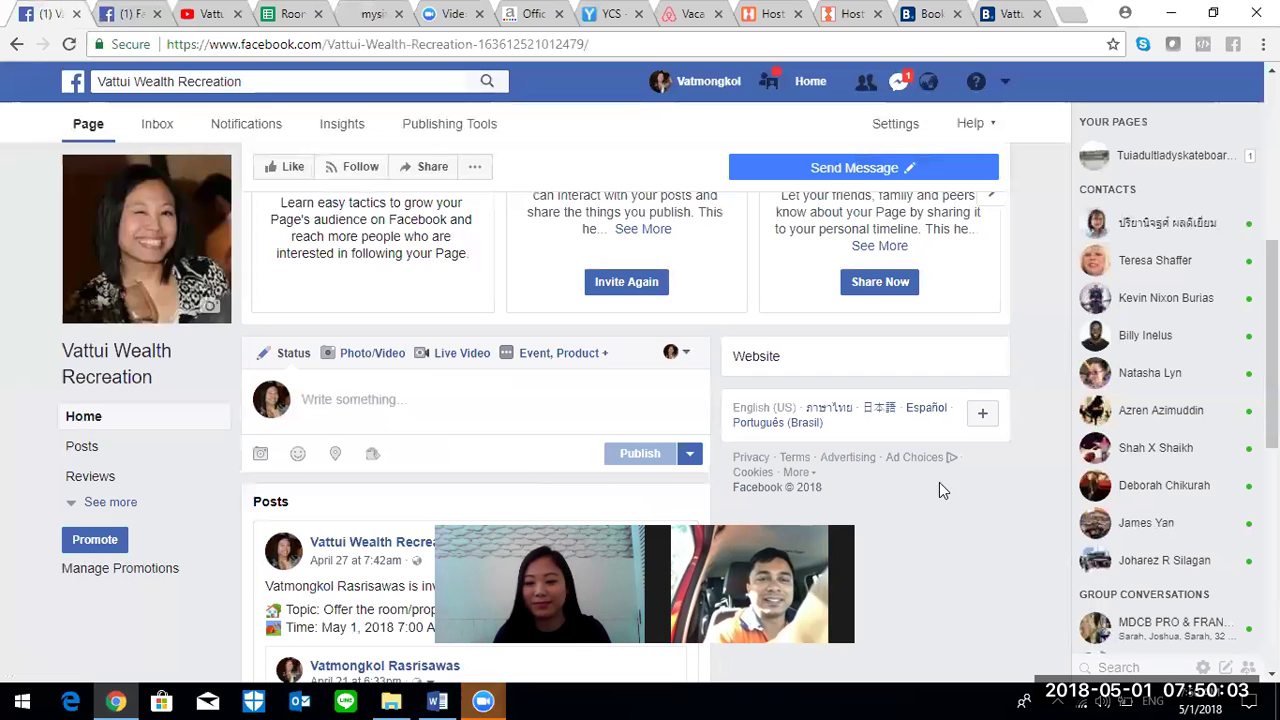